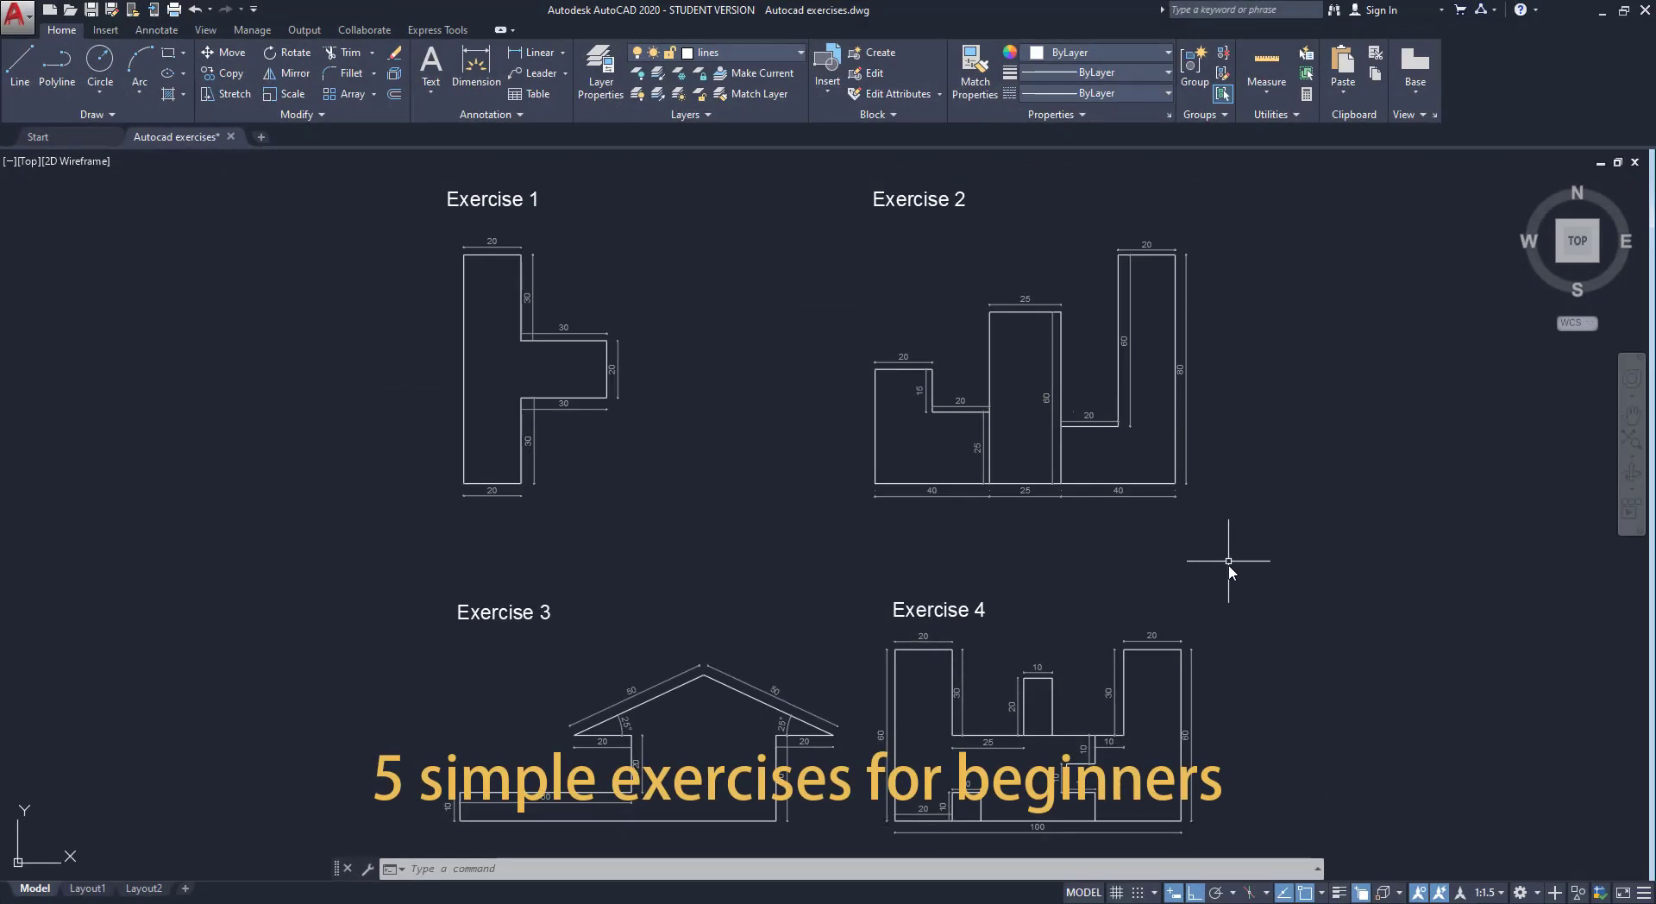
# Pan through Exercises 1–5, then bring Exercise 1's T-shape back into view
pyautogui.moveTo(1252, 631); pyautogui.dragTo(1254, 124, button='middle')
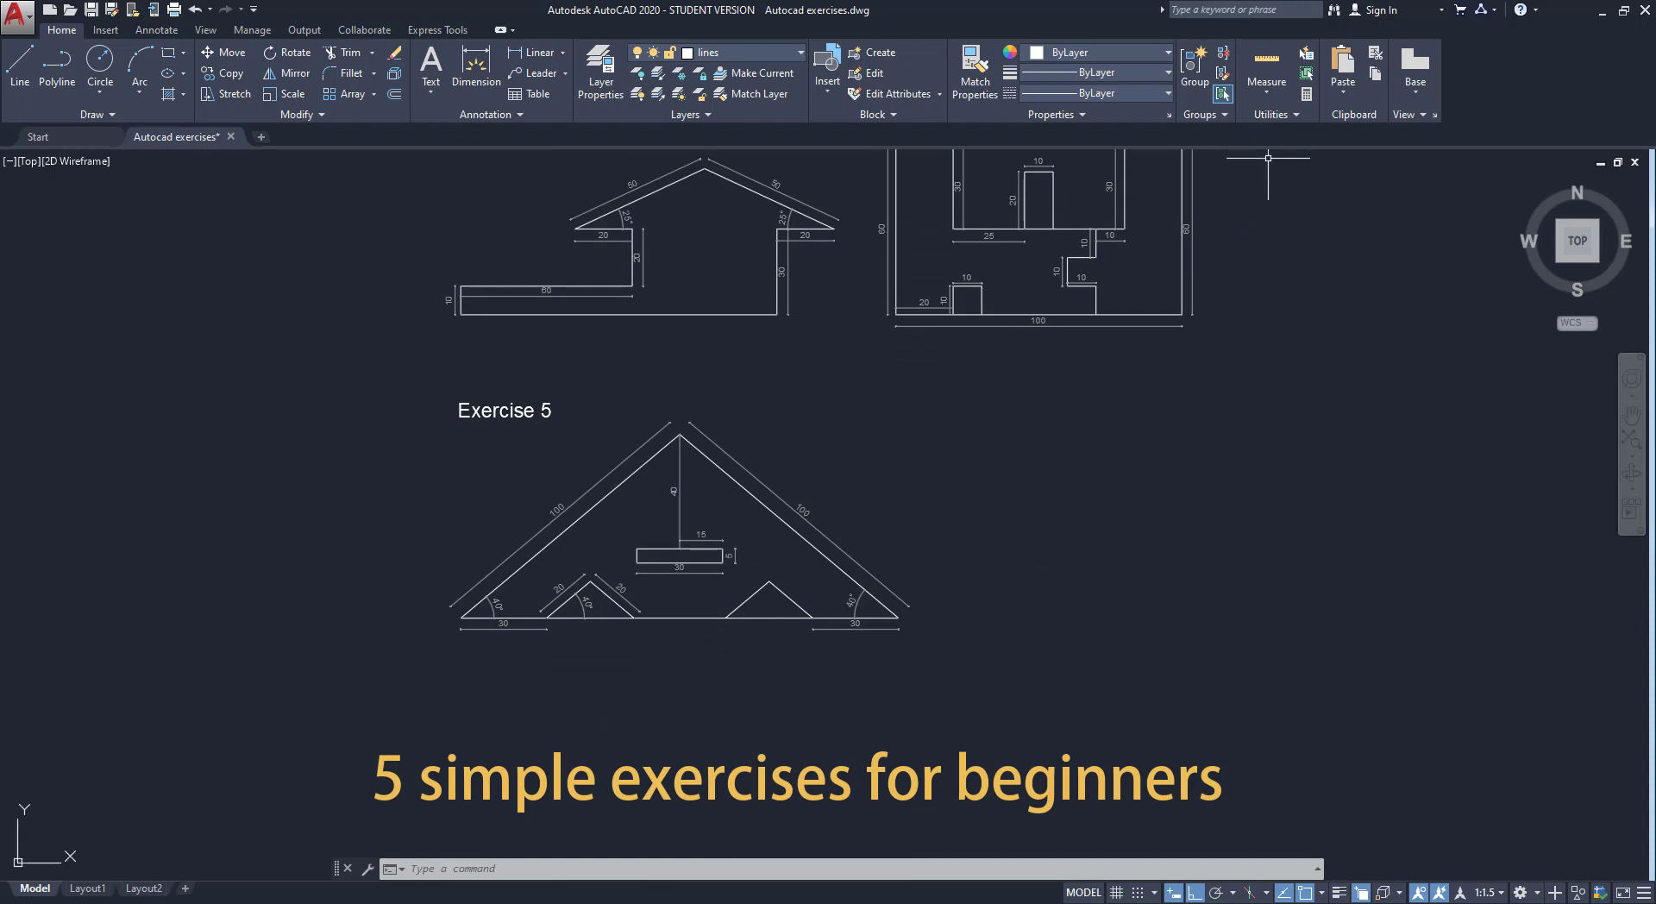
pyautogui.moveTo(1266, 219); pyautogui.dragTo(1269, 727, button='middle')
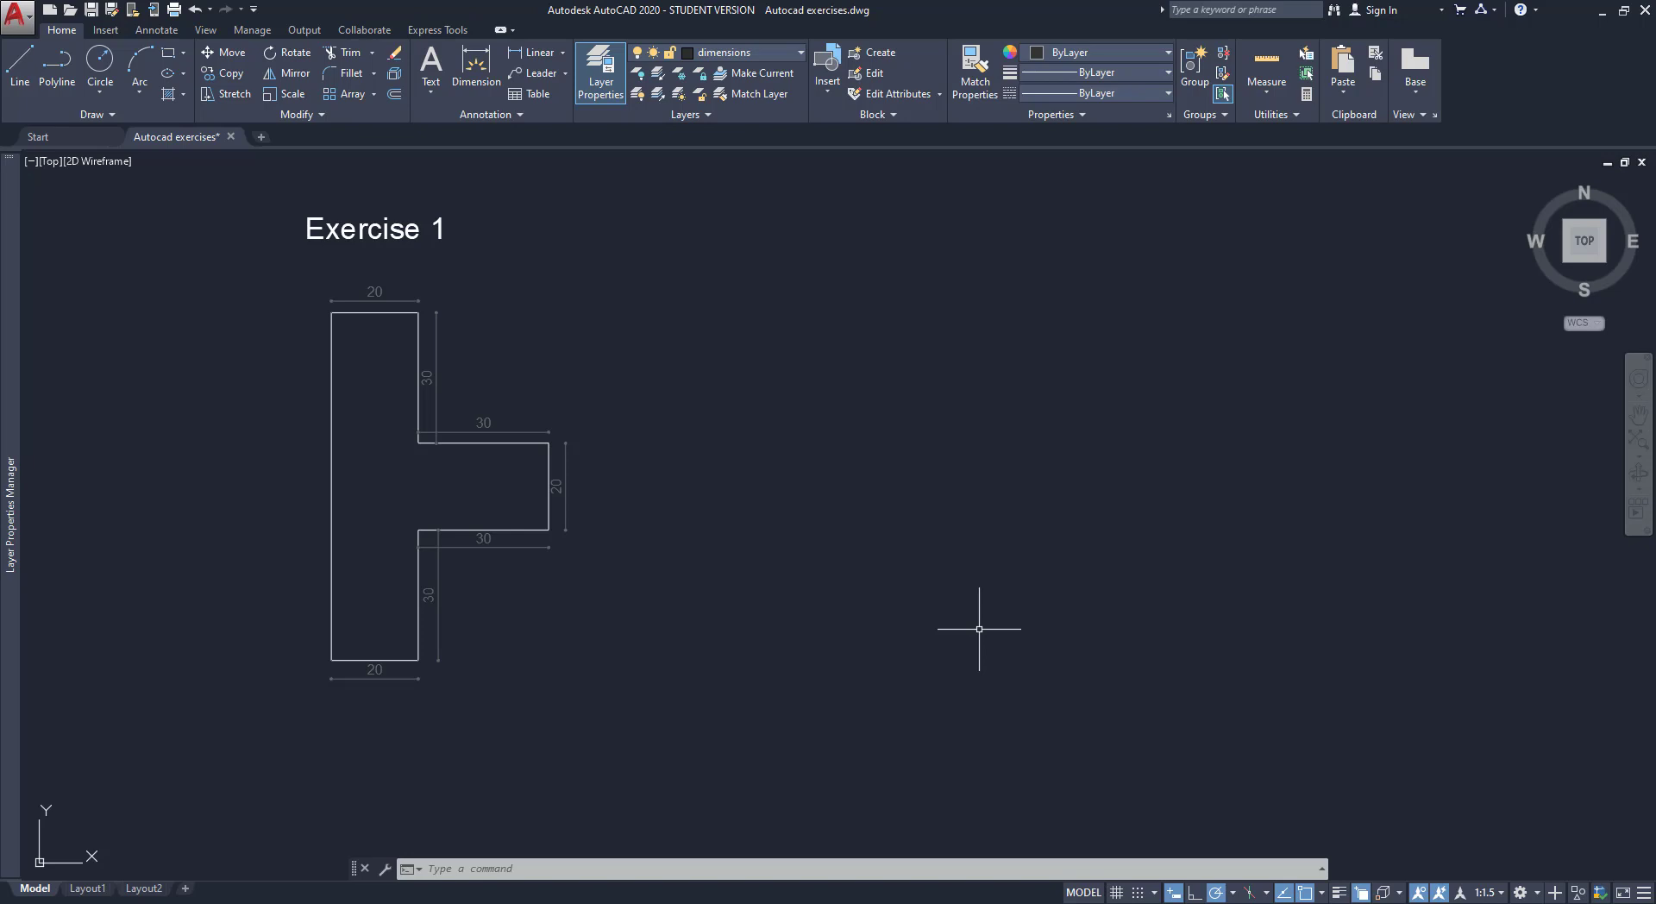
# Make lines the current layer and start a polyline right of Exercise 1 with a 20-unit base
pyautogui.click(784, 55)
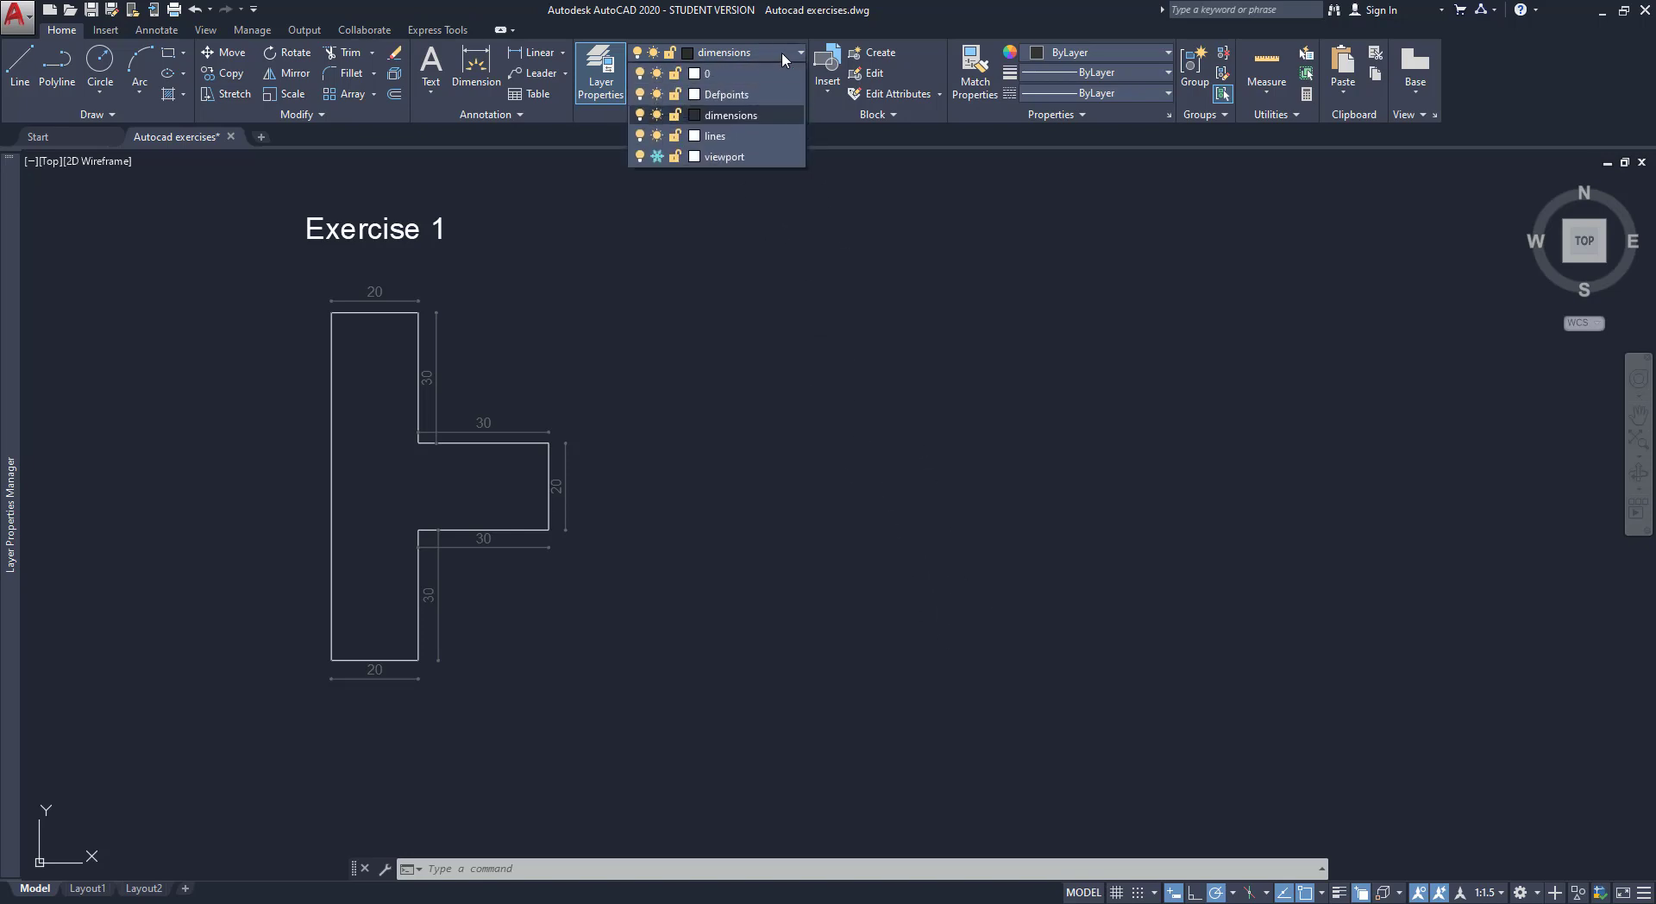
pyautogui.click(763, 136)
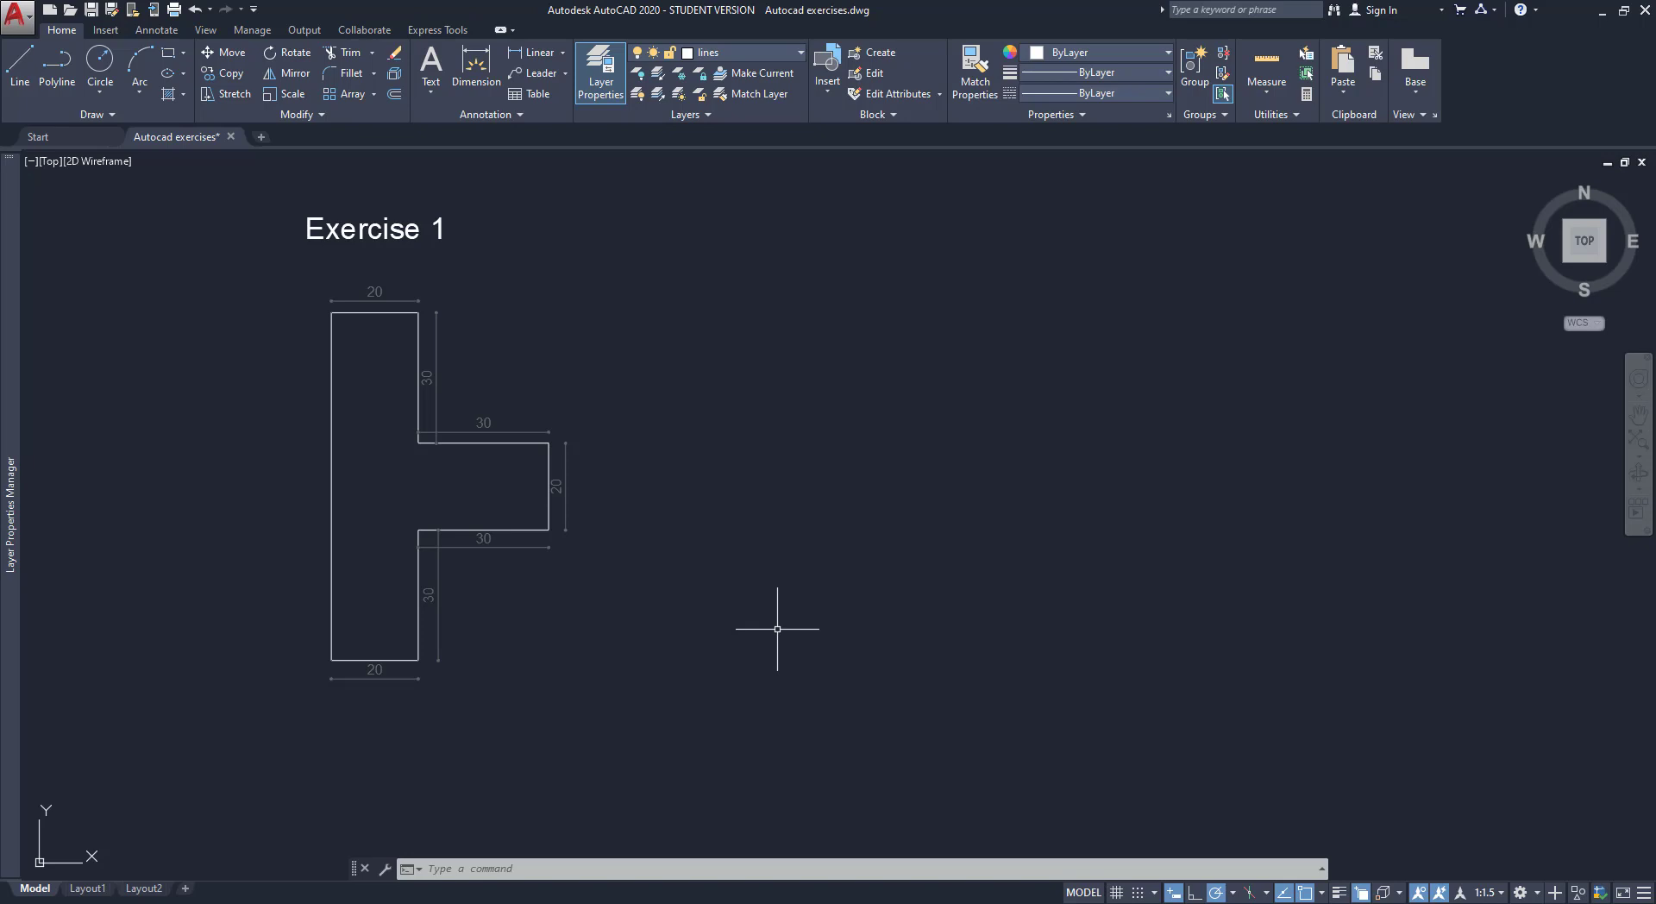
pyautogui.click(55, 69)
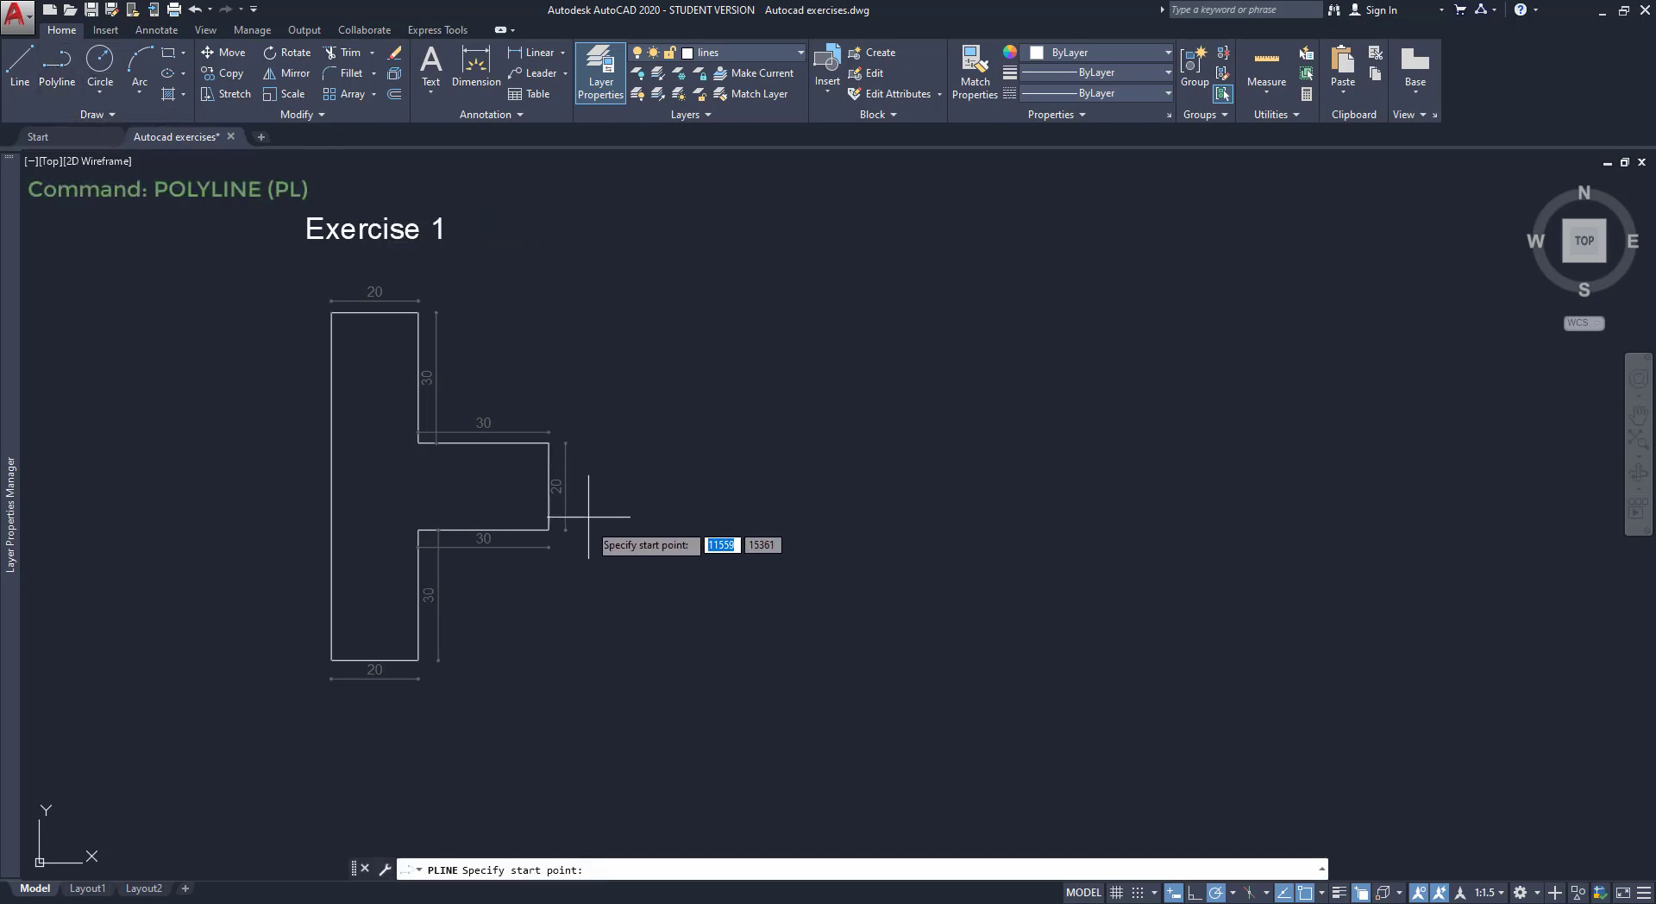
pyautogui.click(427, 660)
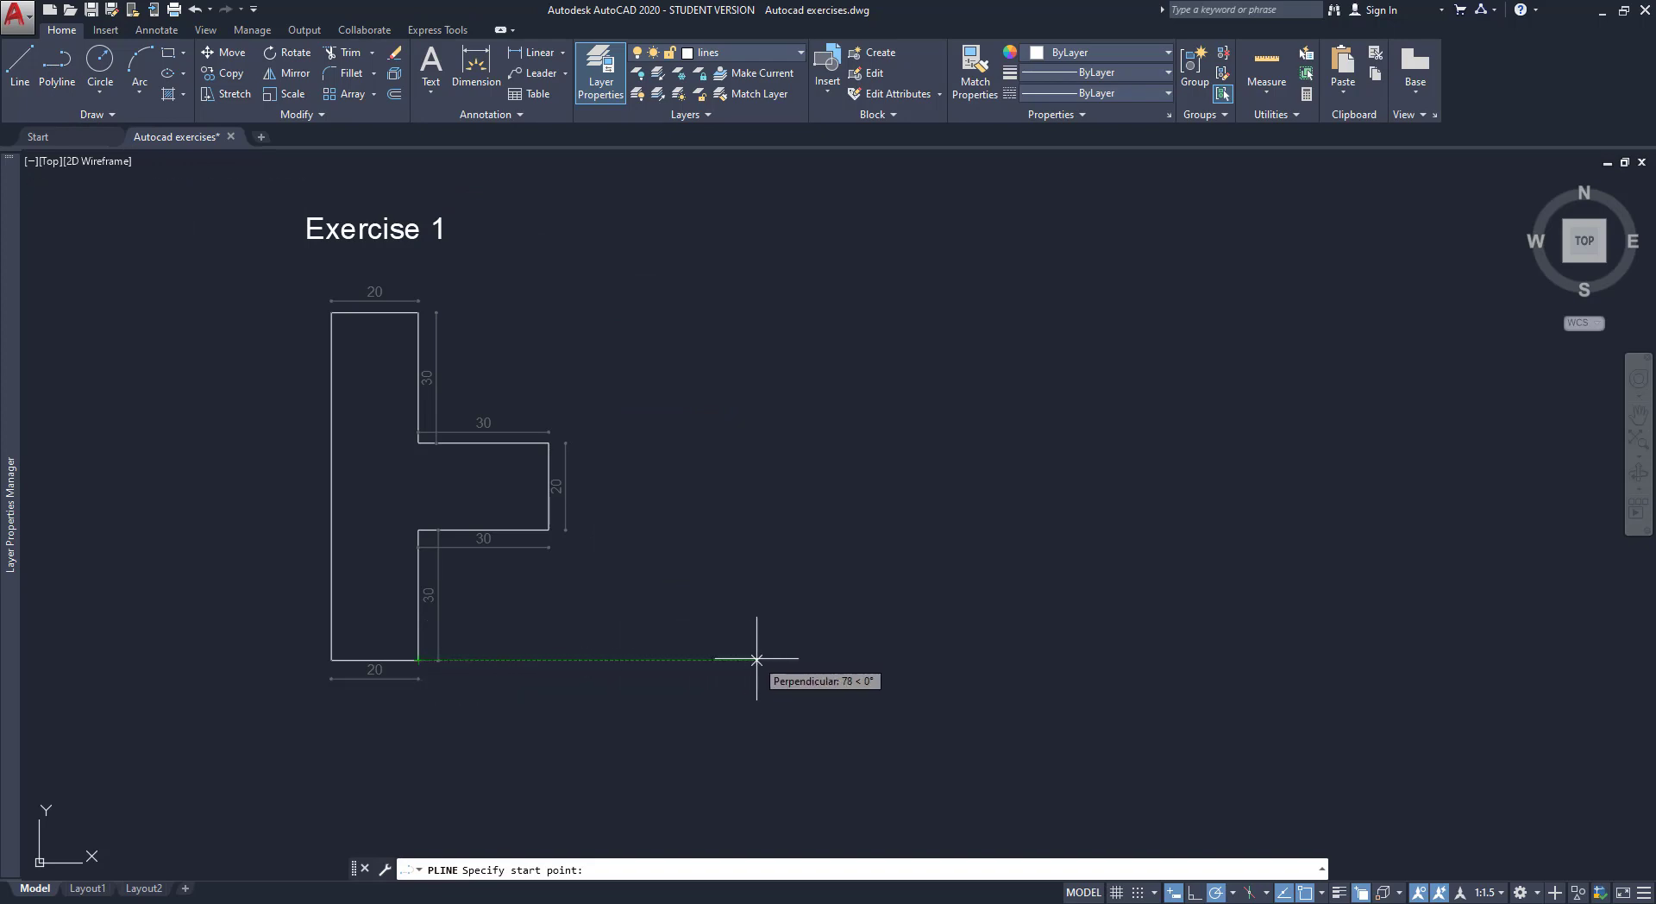
pyautogui.click(780, 660)
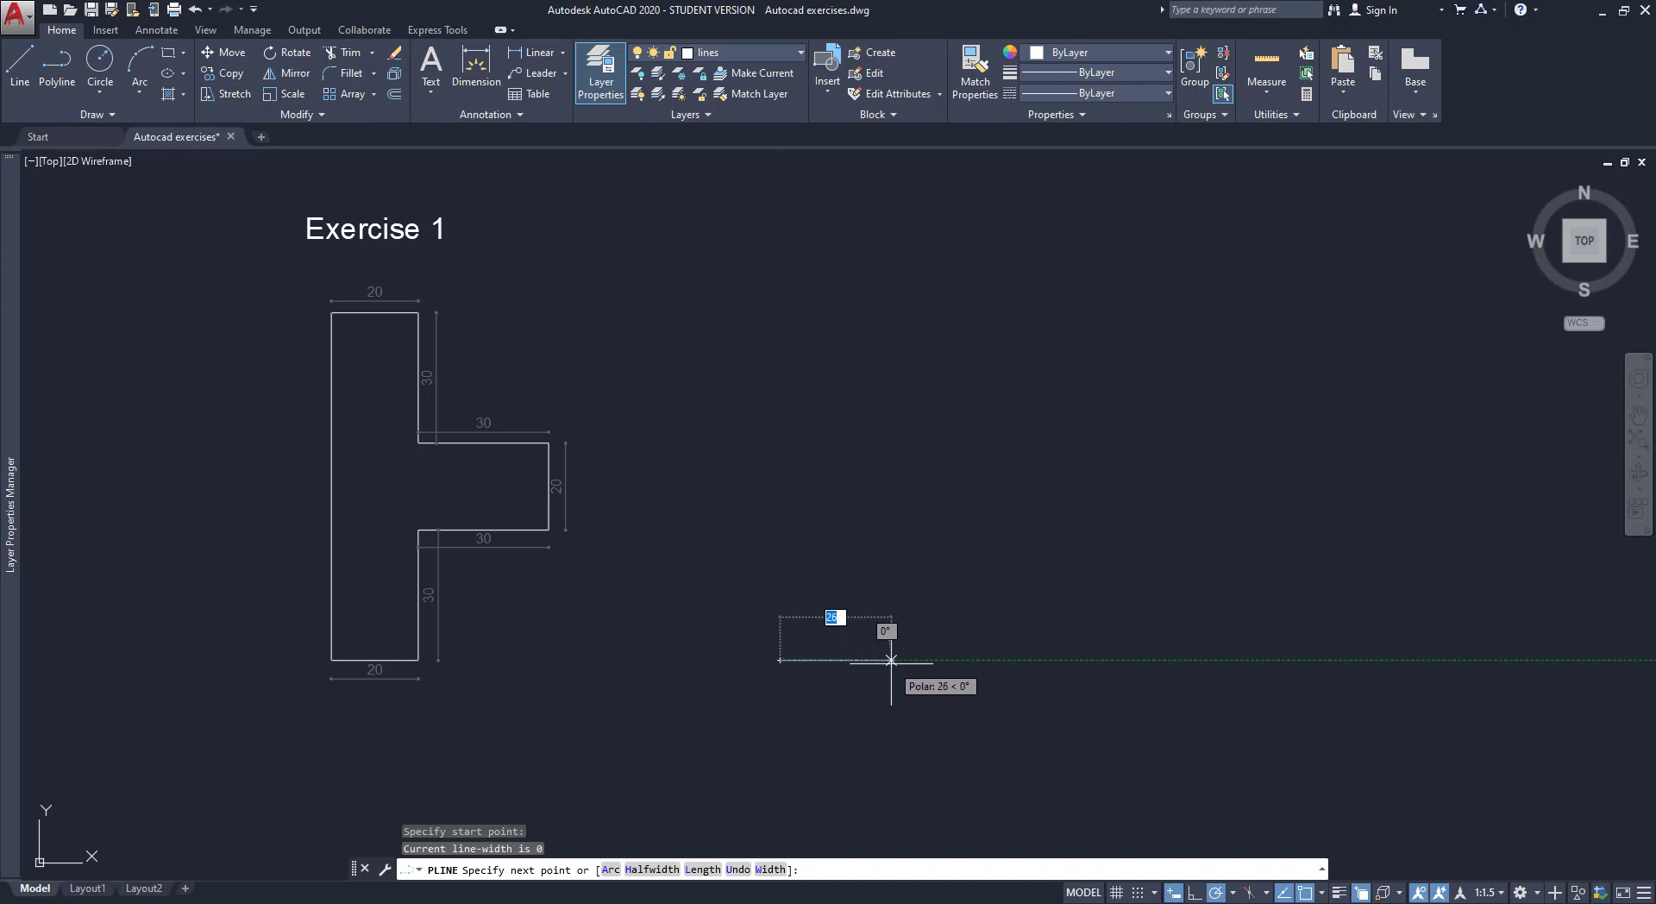
pyautogui.write('20')
pyautogui.press('Return')
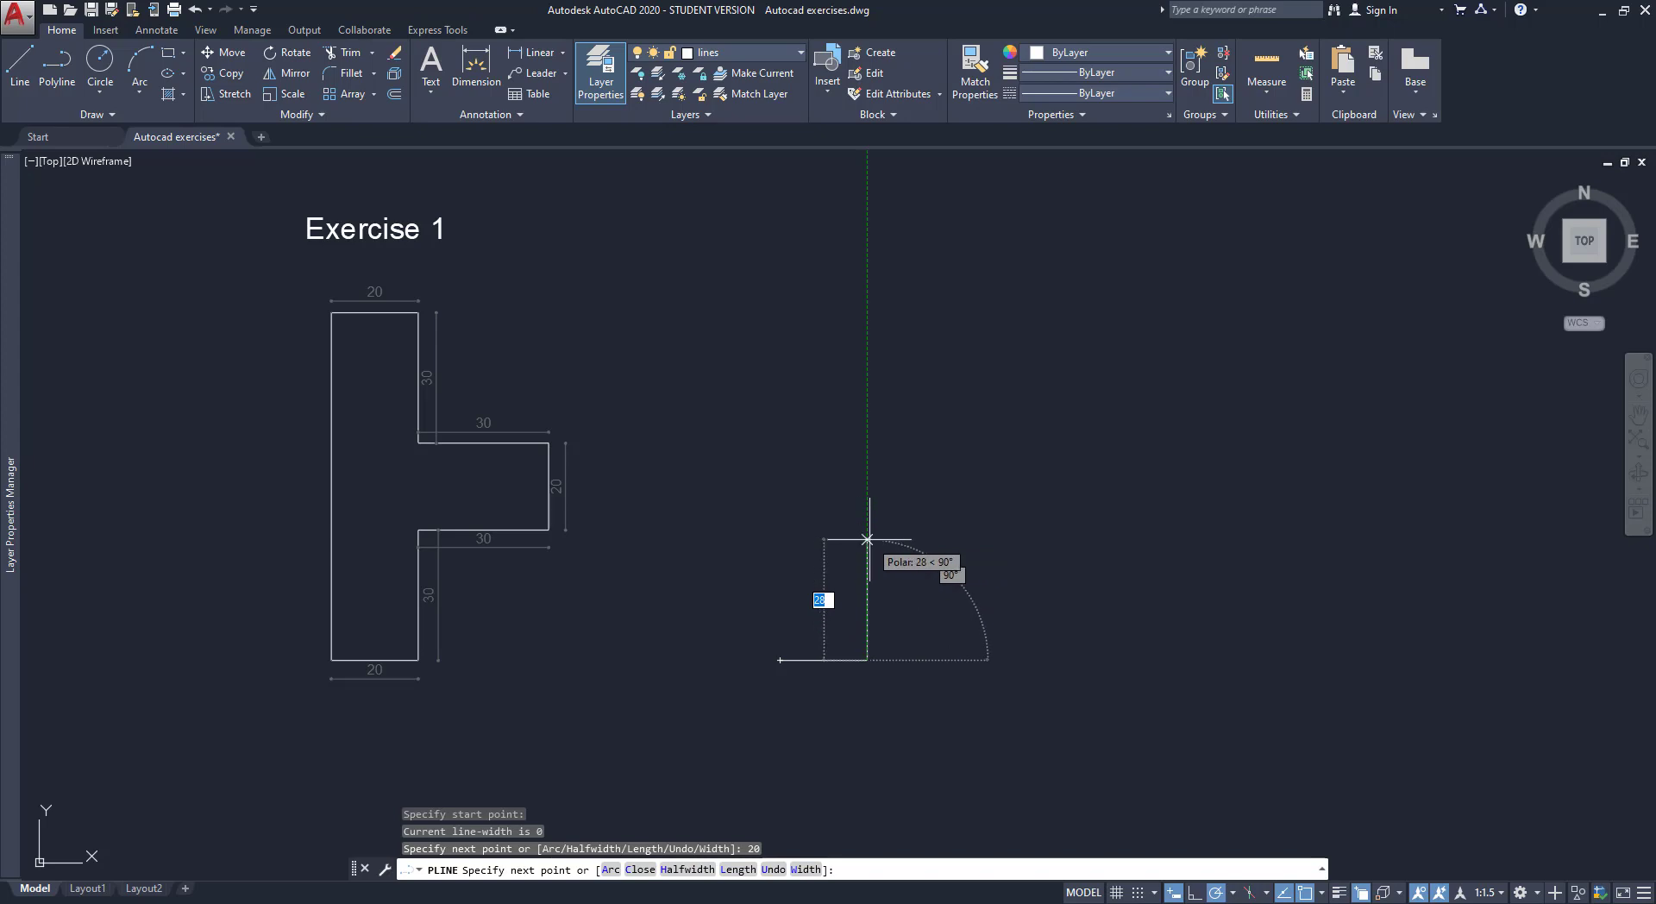
# Add the T's 30, 30, 20 and 30-unit edges around the arm
pyautogui.write('30')
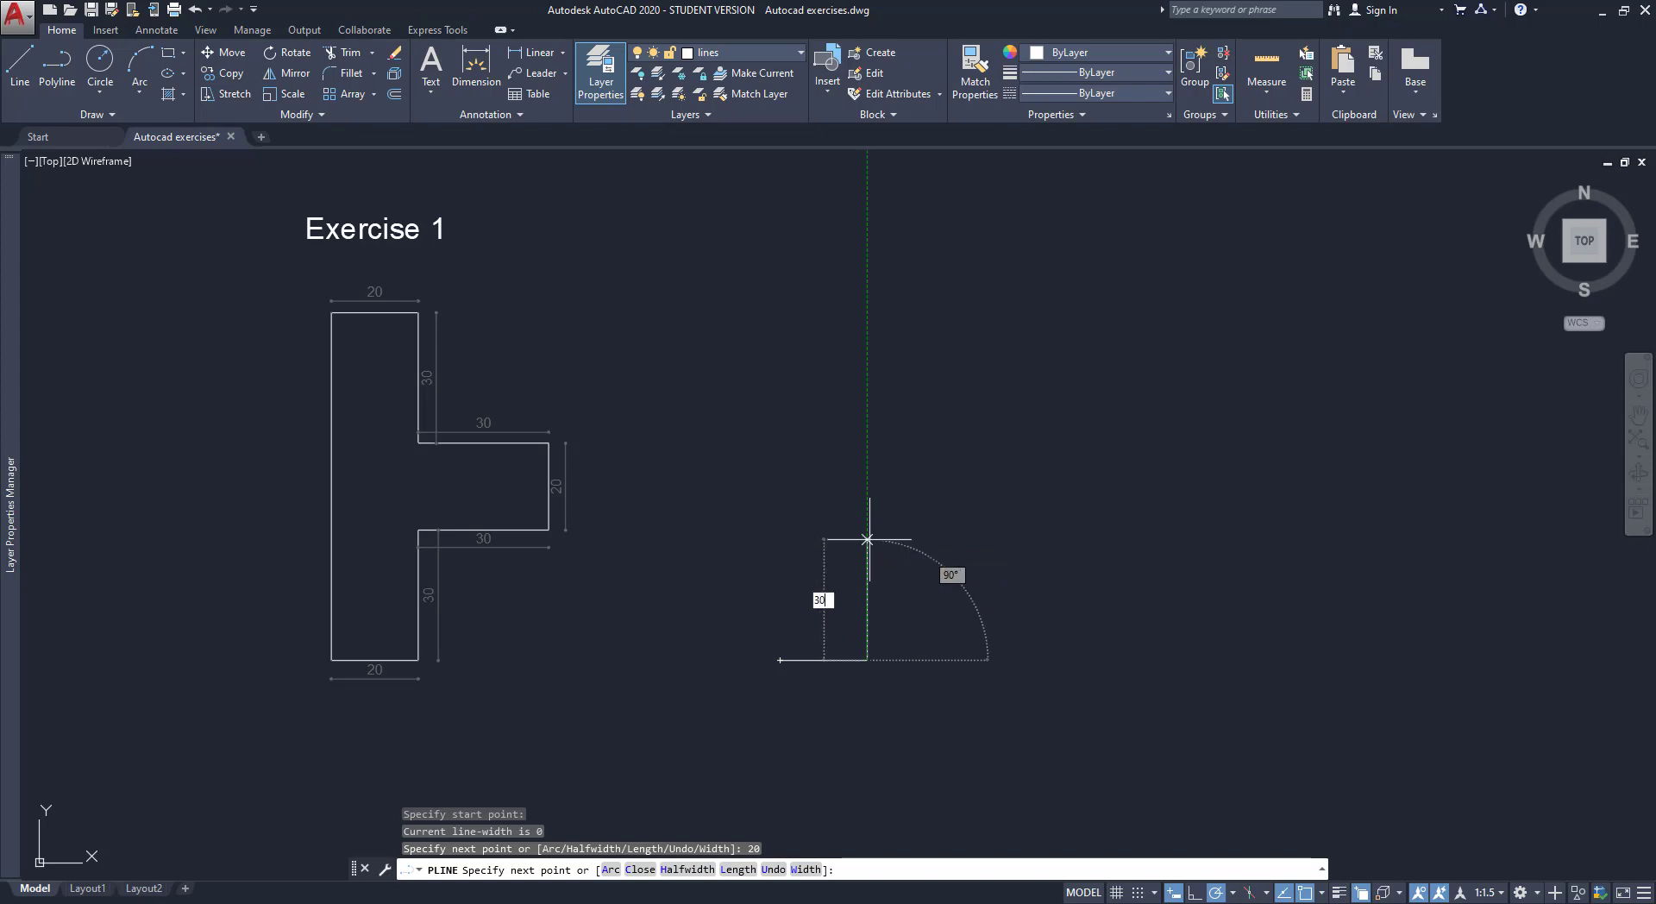
pyautogui.press('Return')
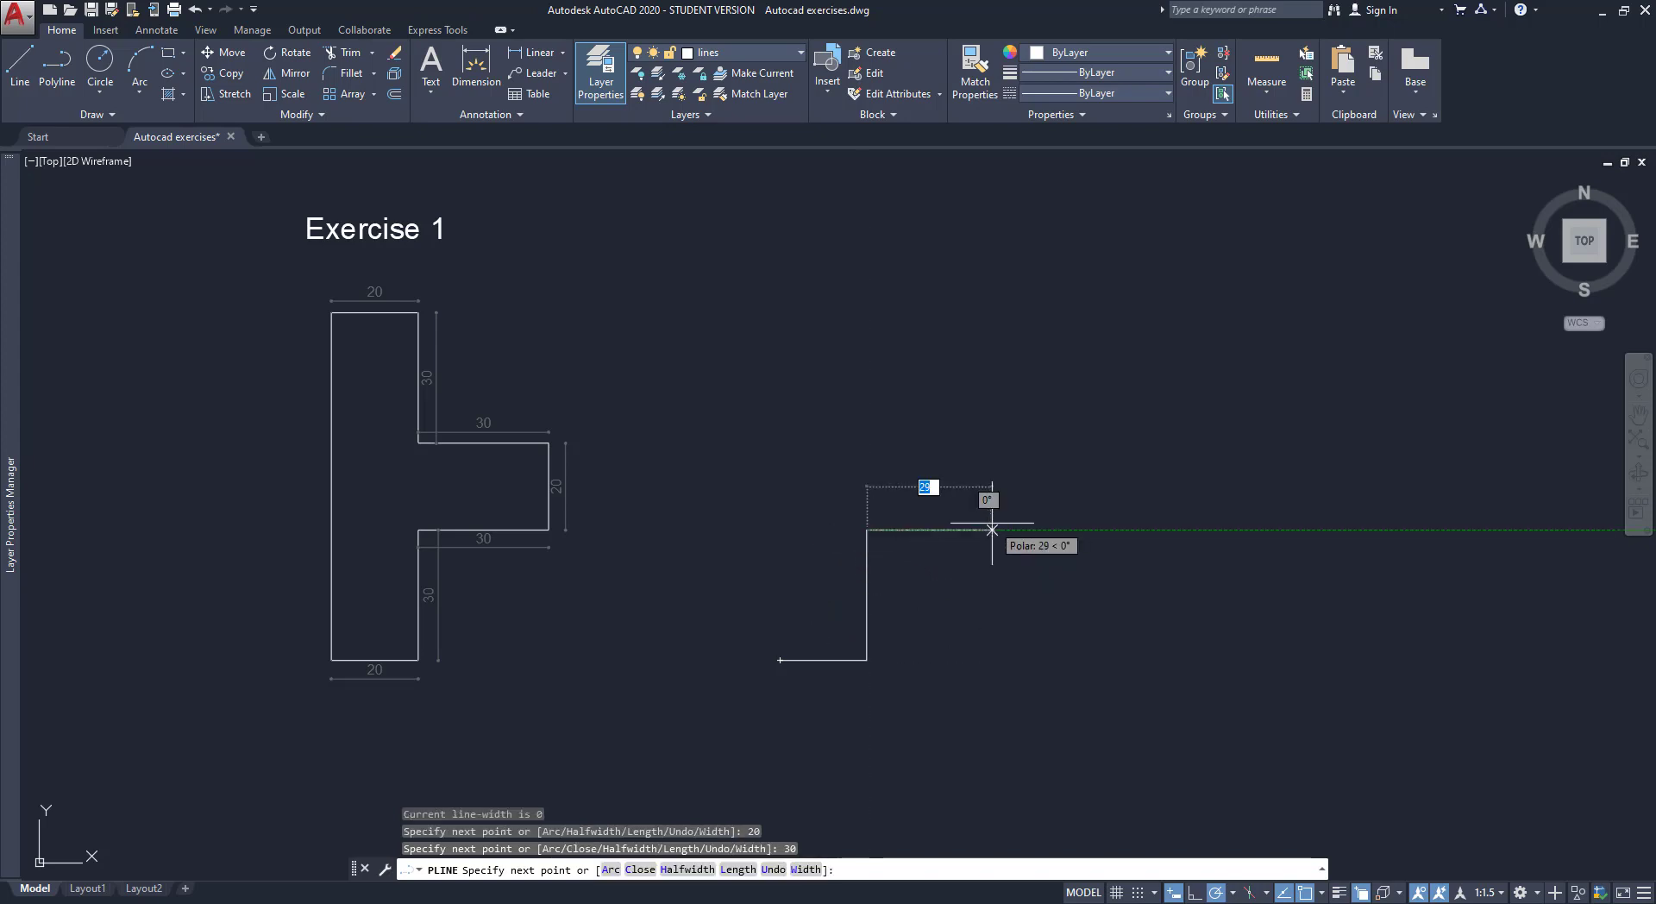
pyautogui.write('30')
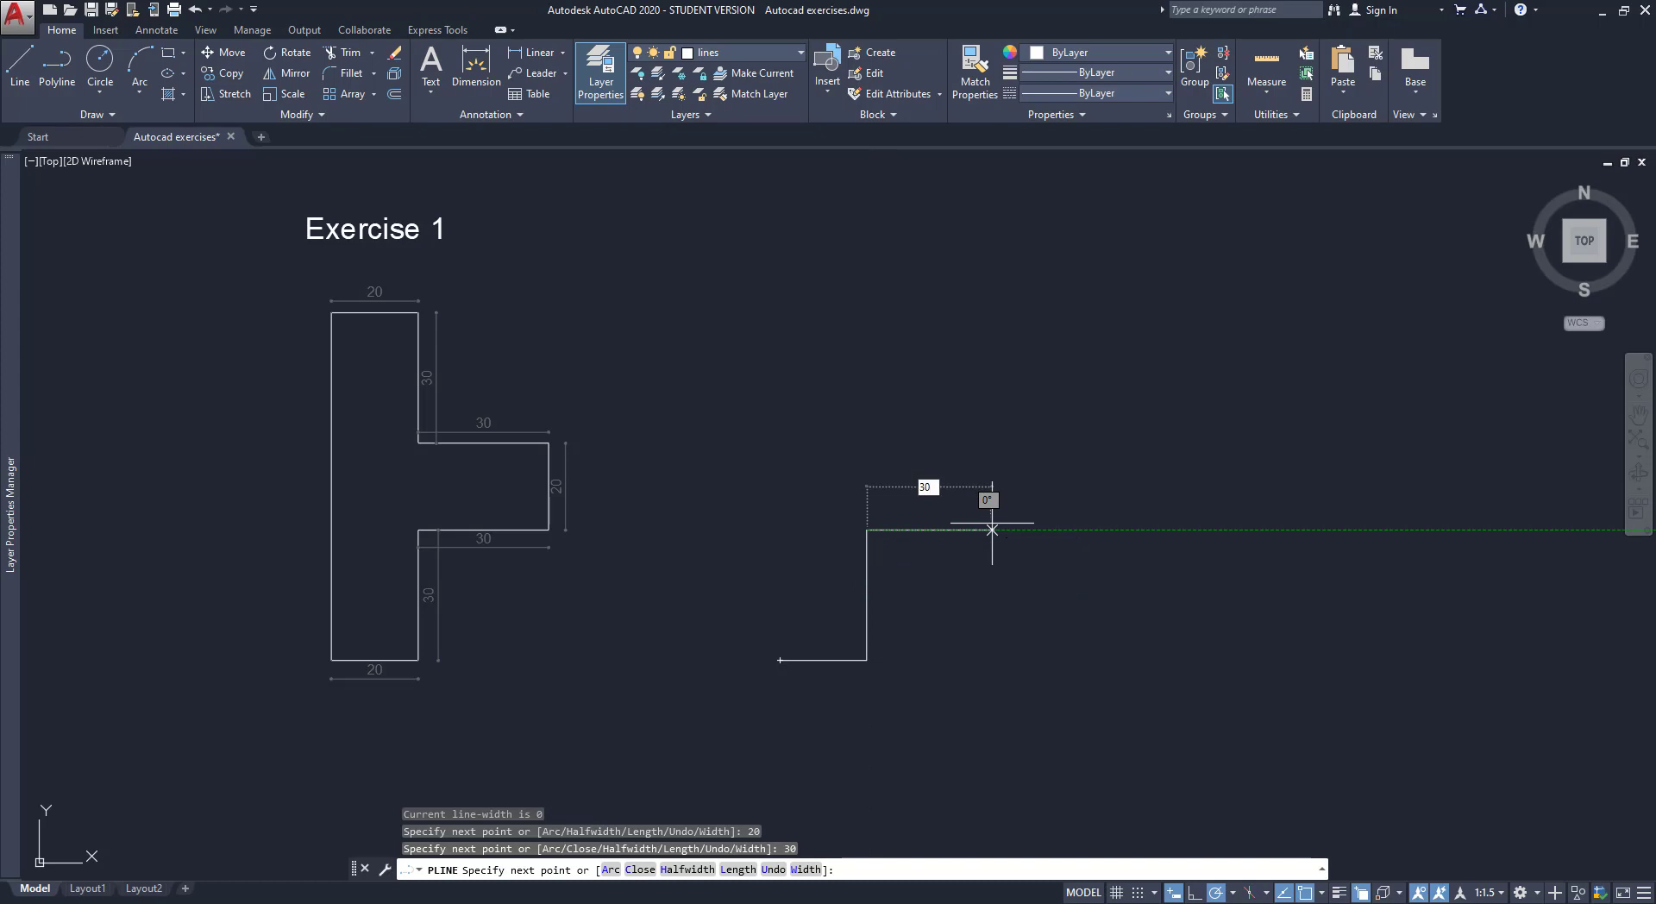
pyautogui.press('Return')
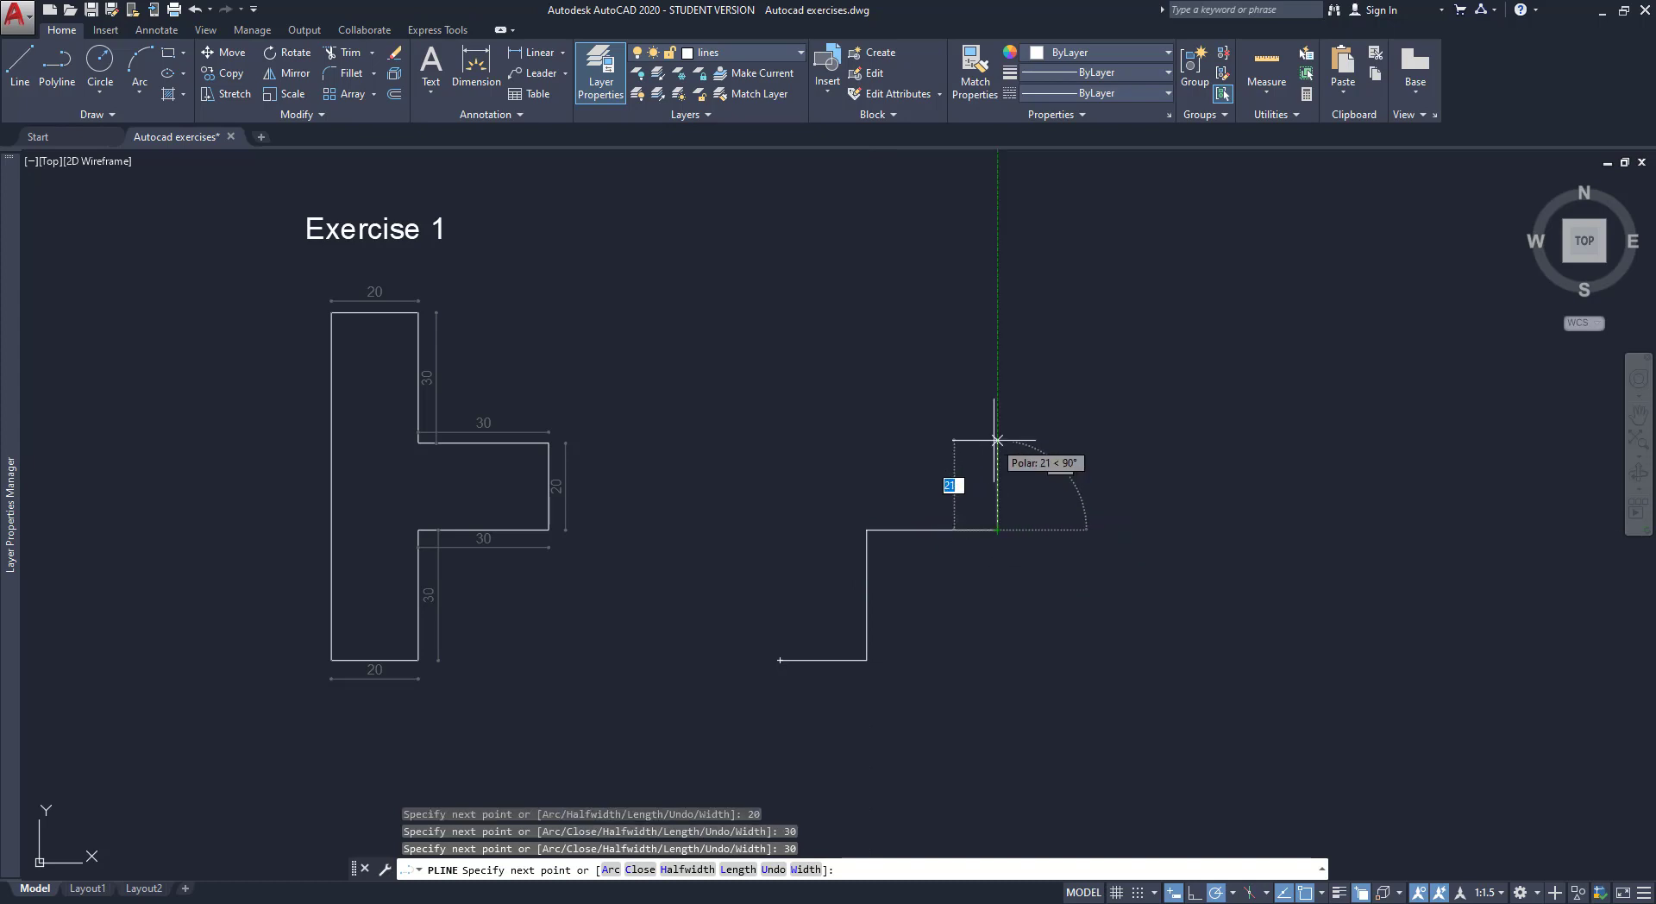
pyautogui.write('20')
pyautogui.press('Return')
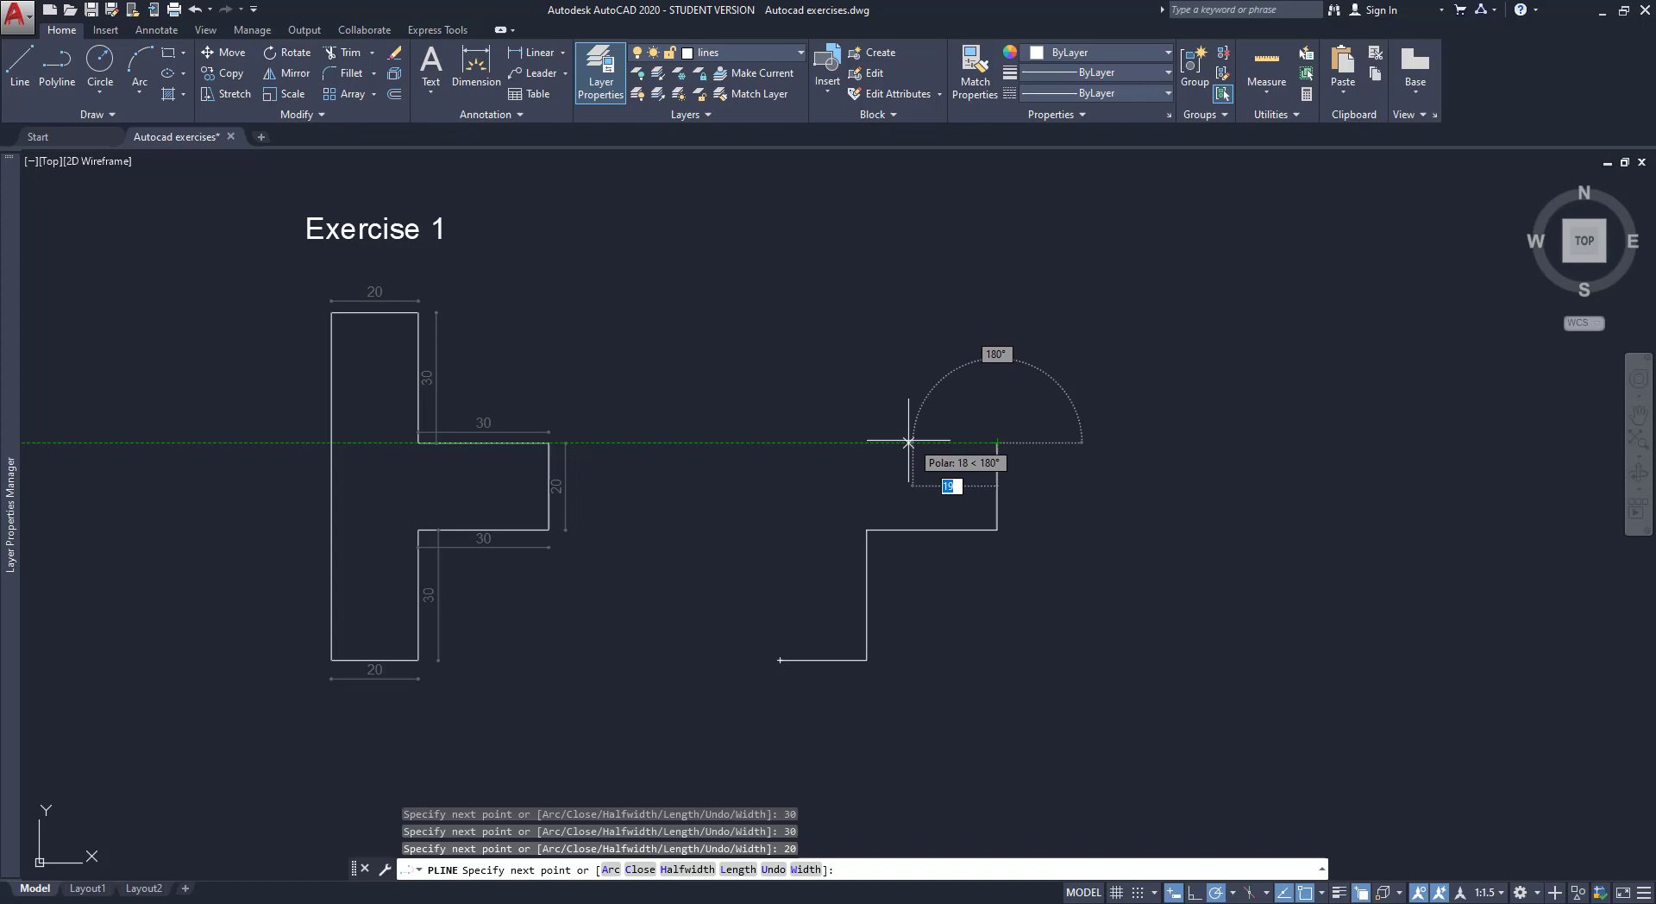
pyautogui.write('30')
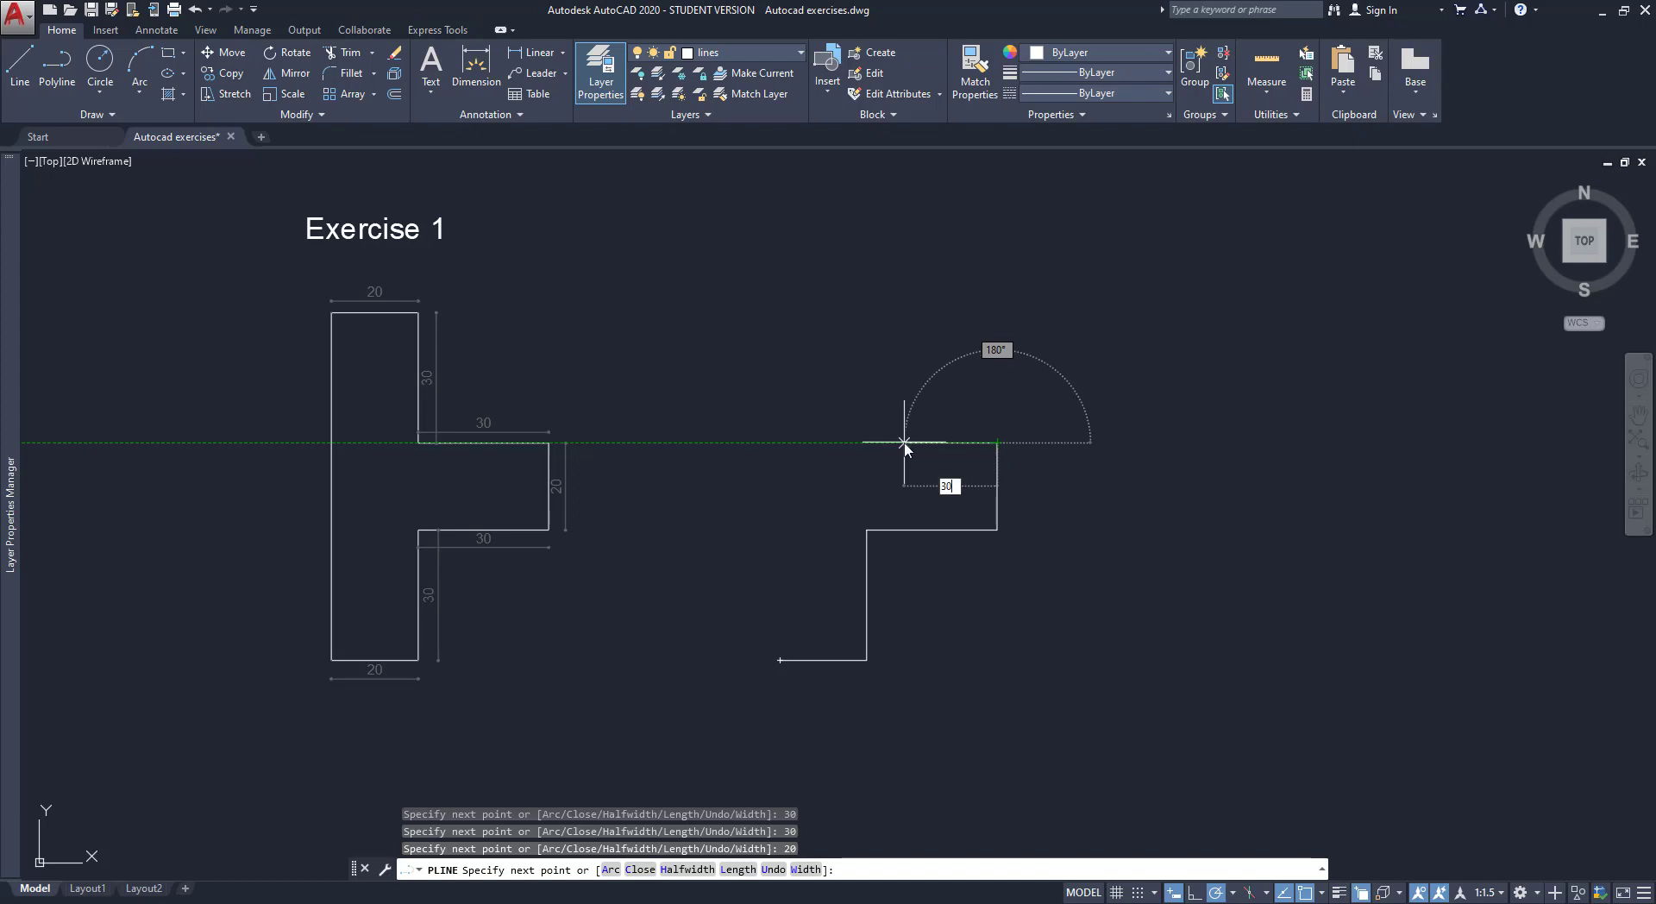
pyautogui.press('Return')
# Finish with the 30 and 20-unit edges and close the polyline
pyautogui.write('30')
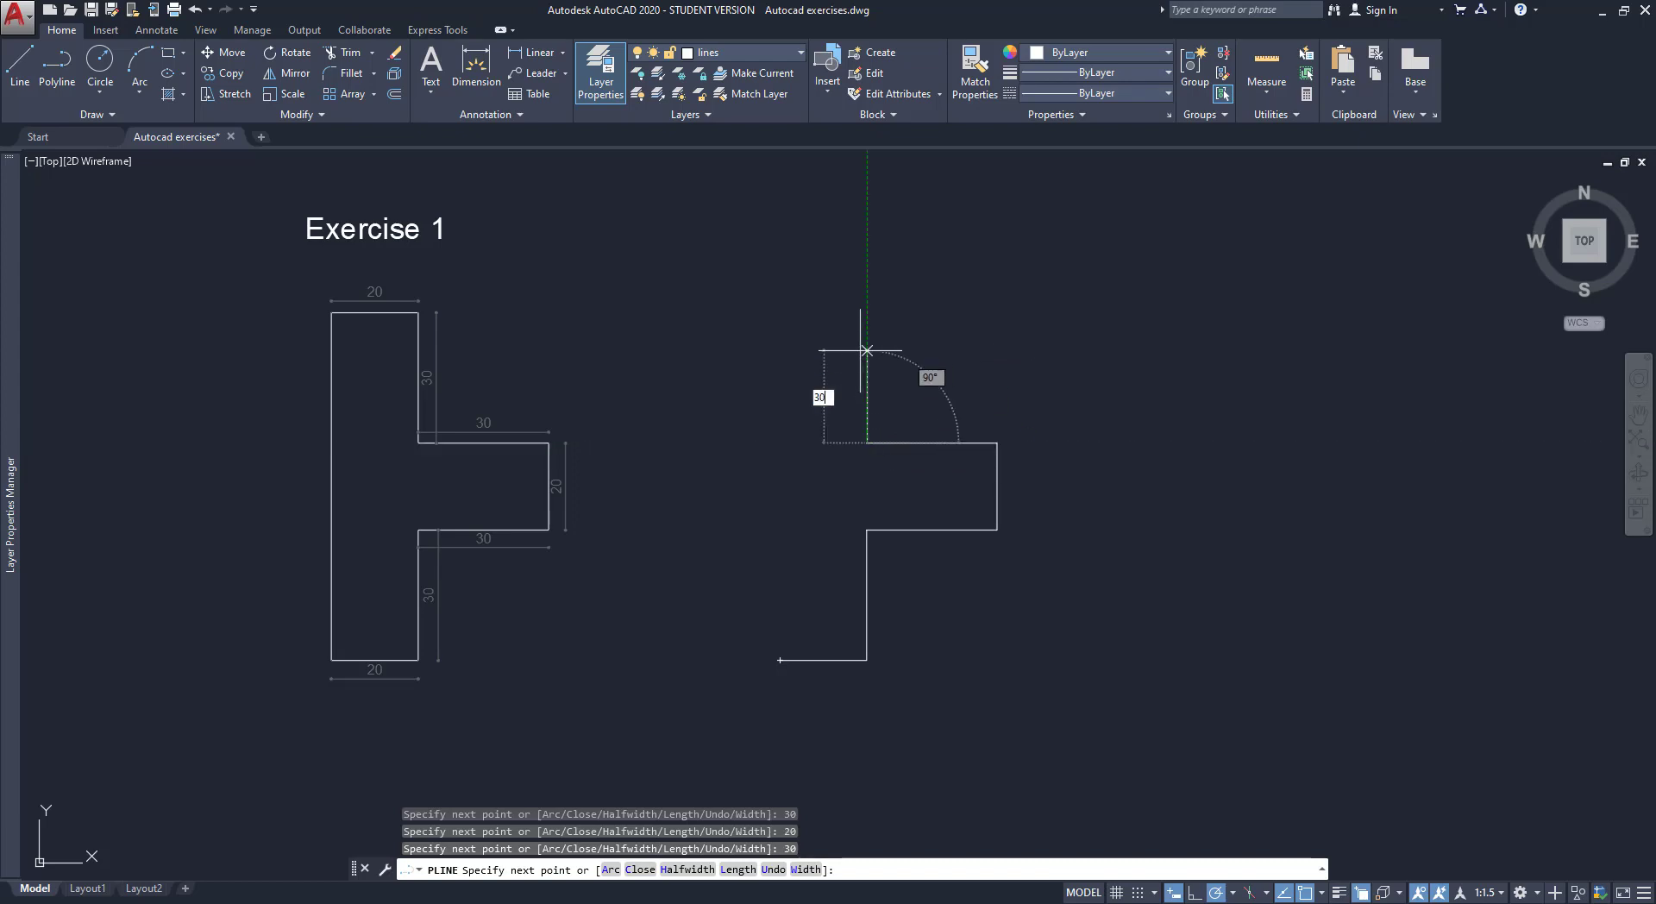
pyautogui.press('Return')
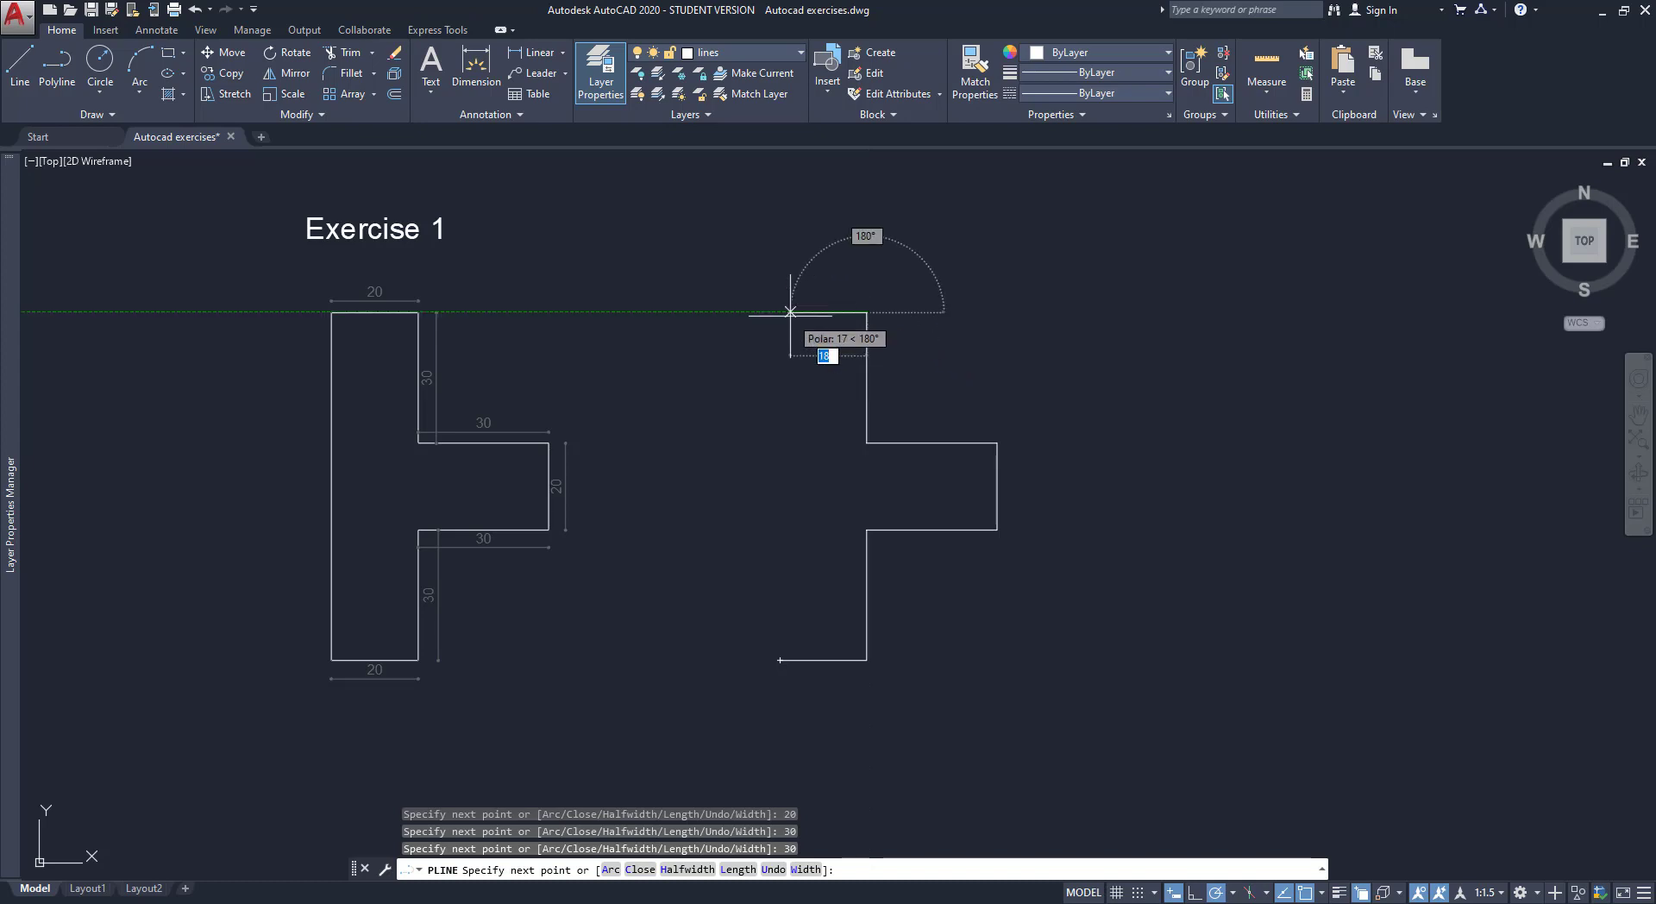
pyautogui.write('20')
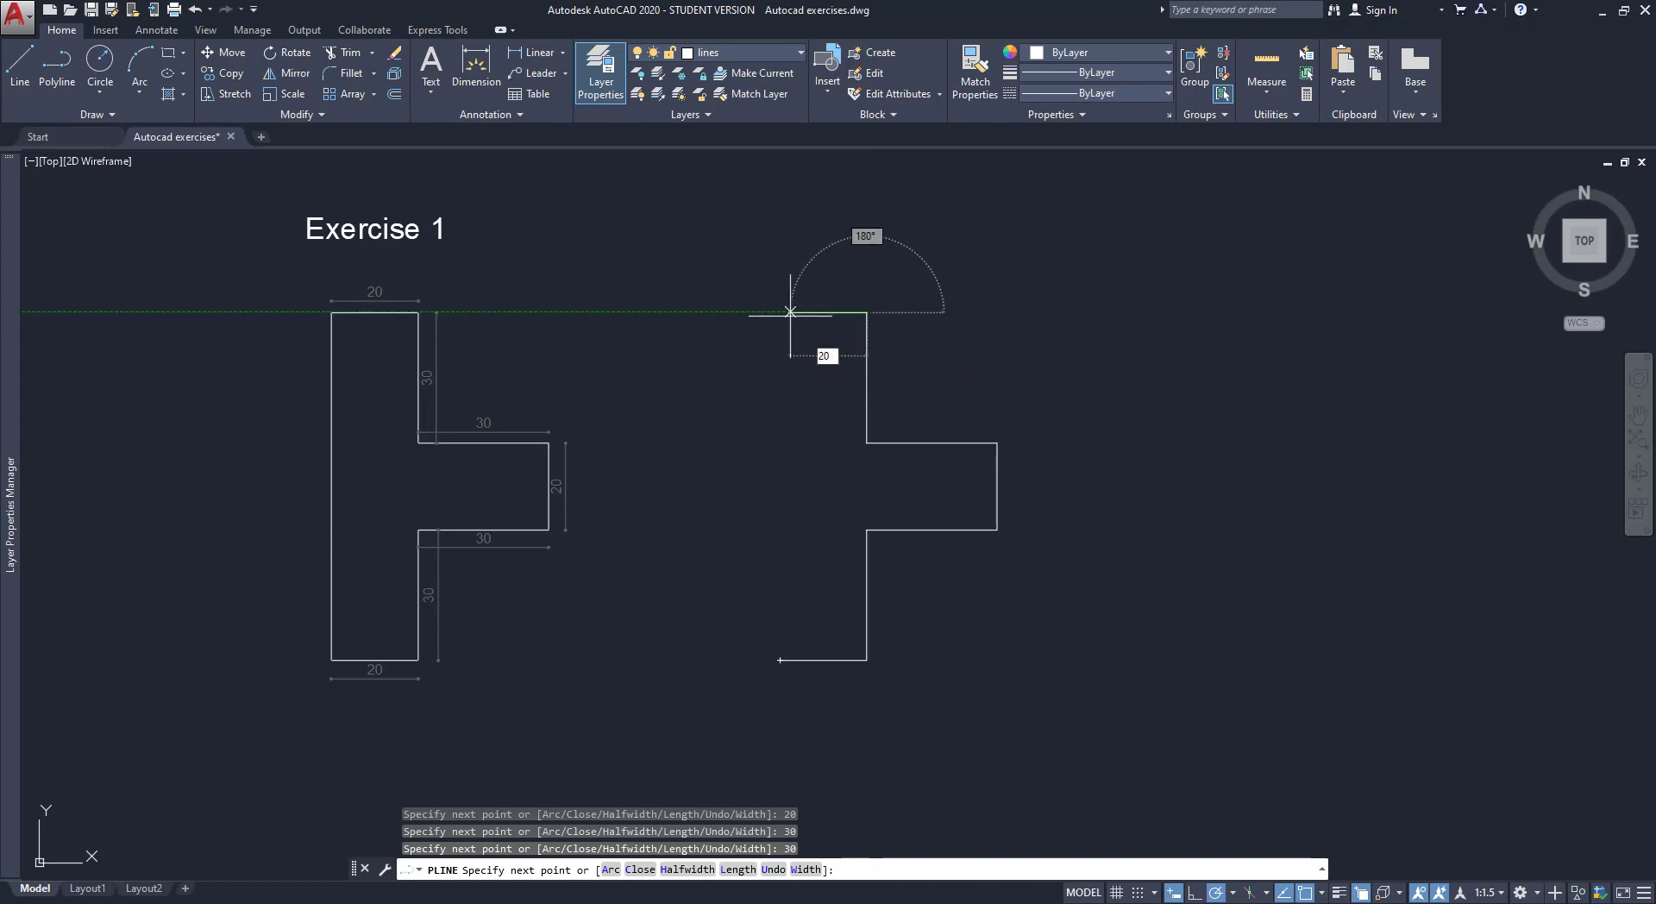
pyautogui.press('Return')
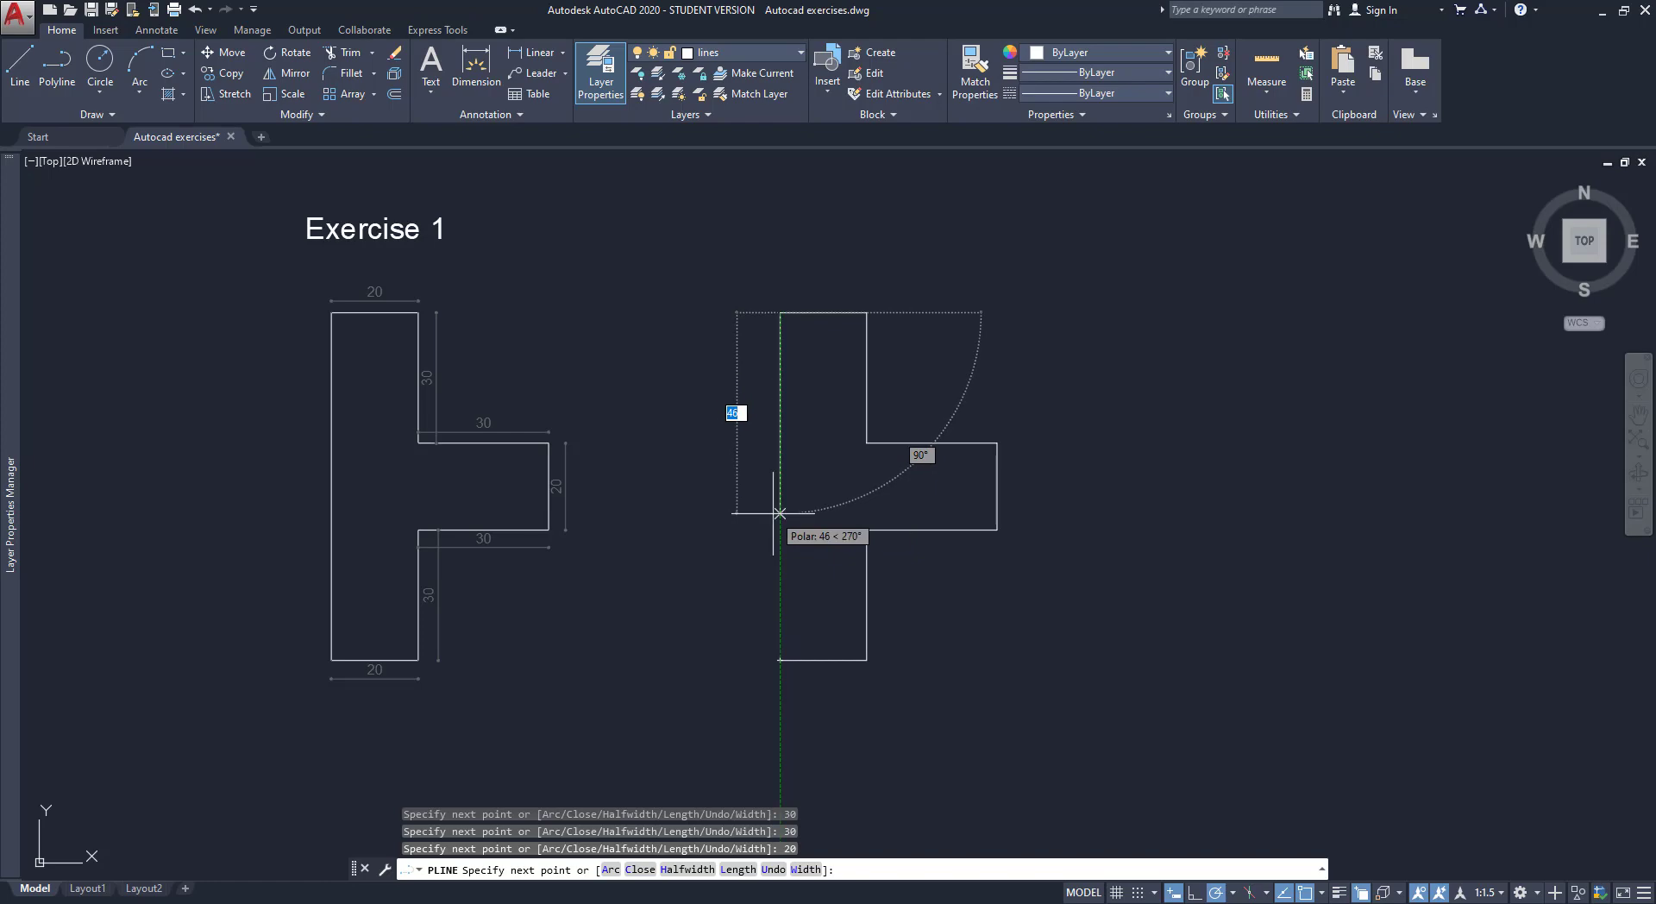
pyautogui.write('cl')
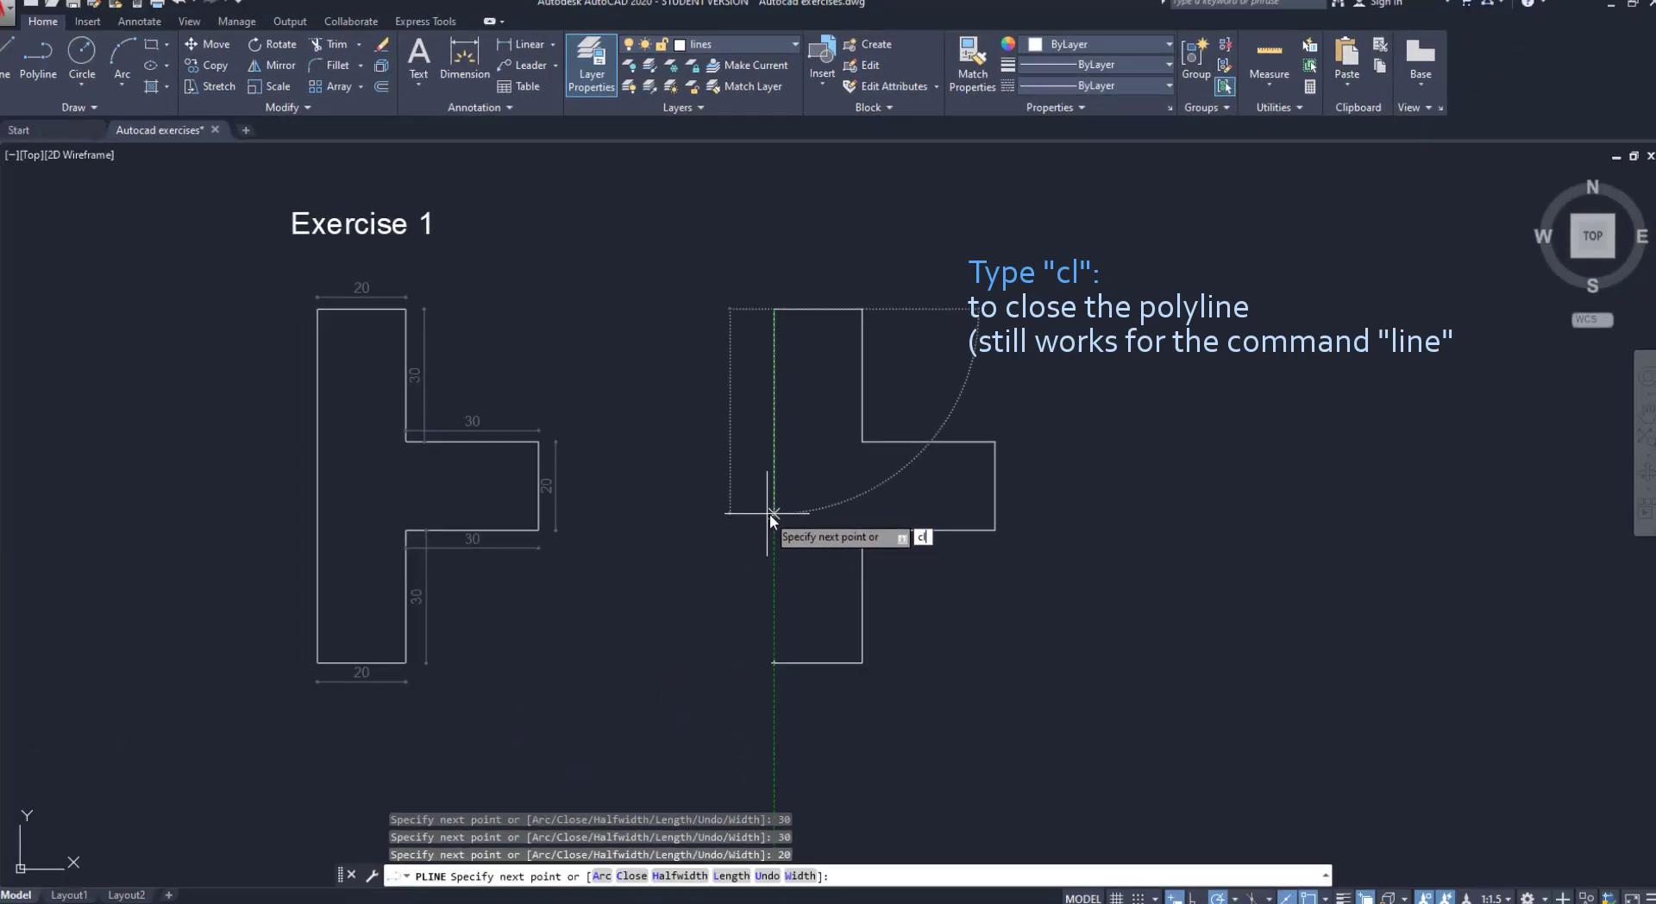
pyautogui.press('Return')
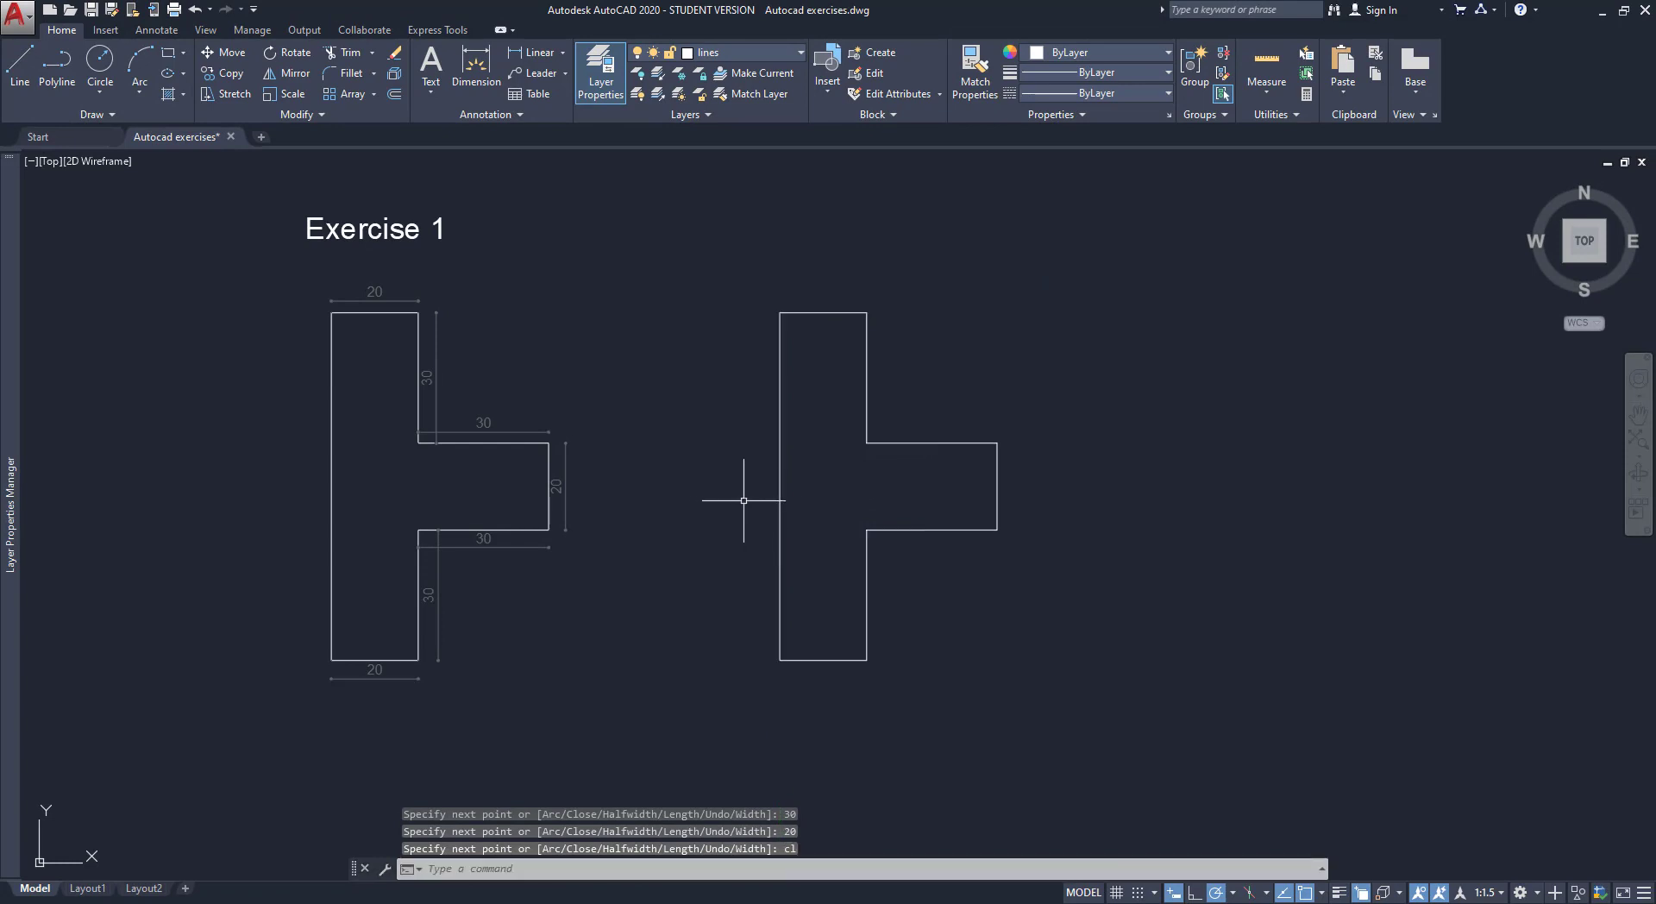
# Select the T to show it is one object, and turn on Ortho mode
pyautogui.moveTo(779, 493)
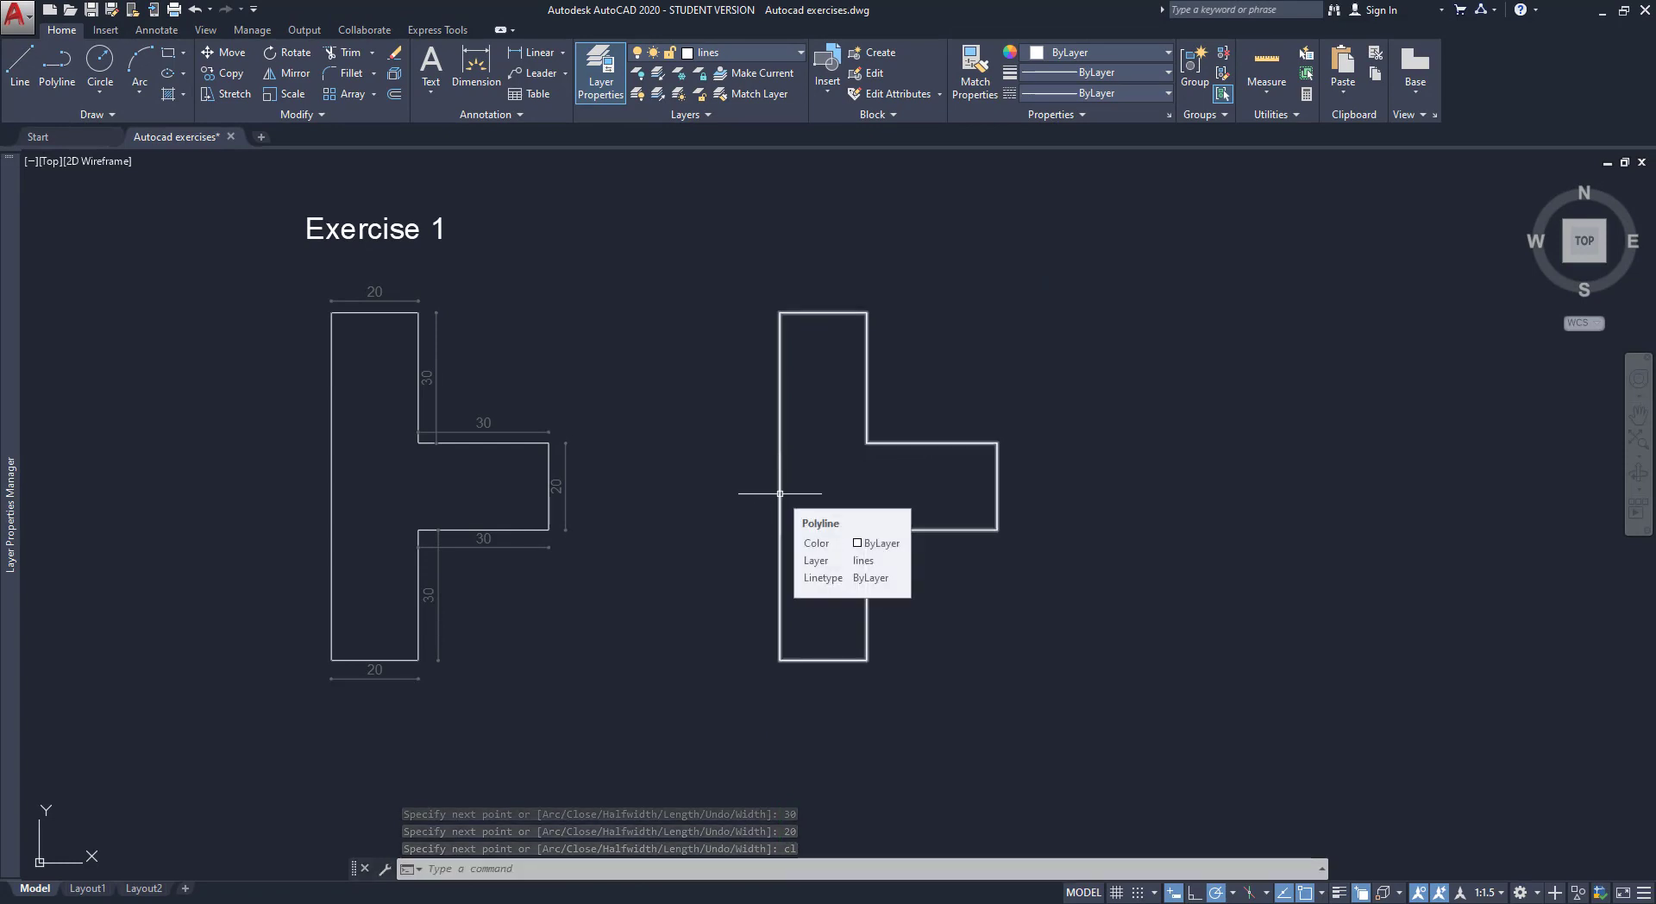
pyautogui.click(780, 493)
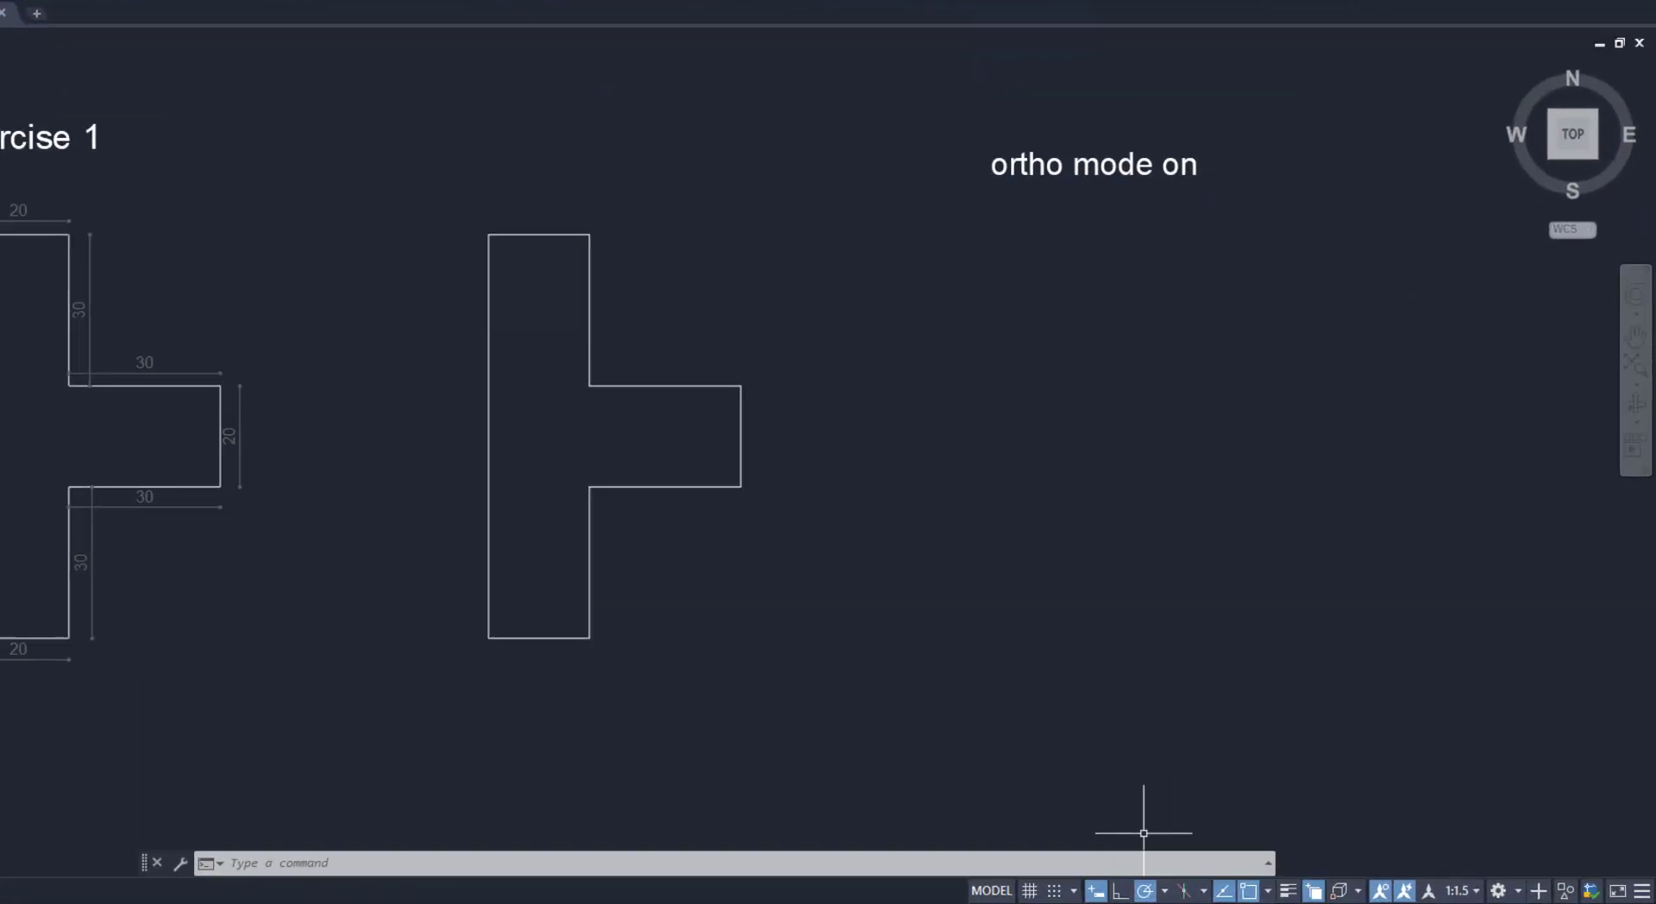
pyautogui.click(873, 893)
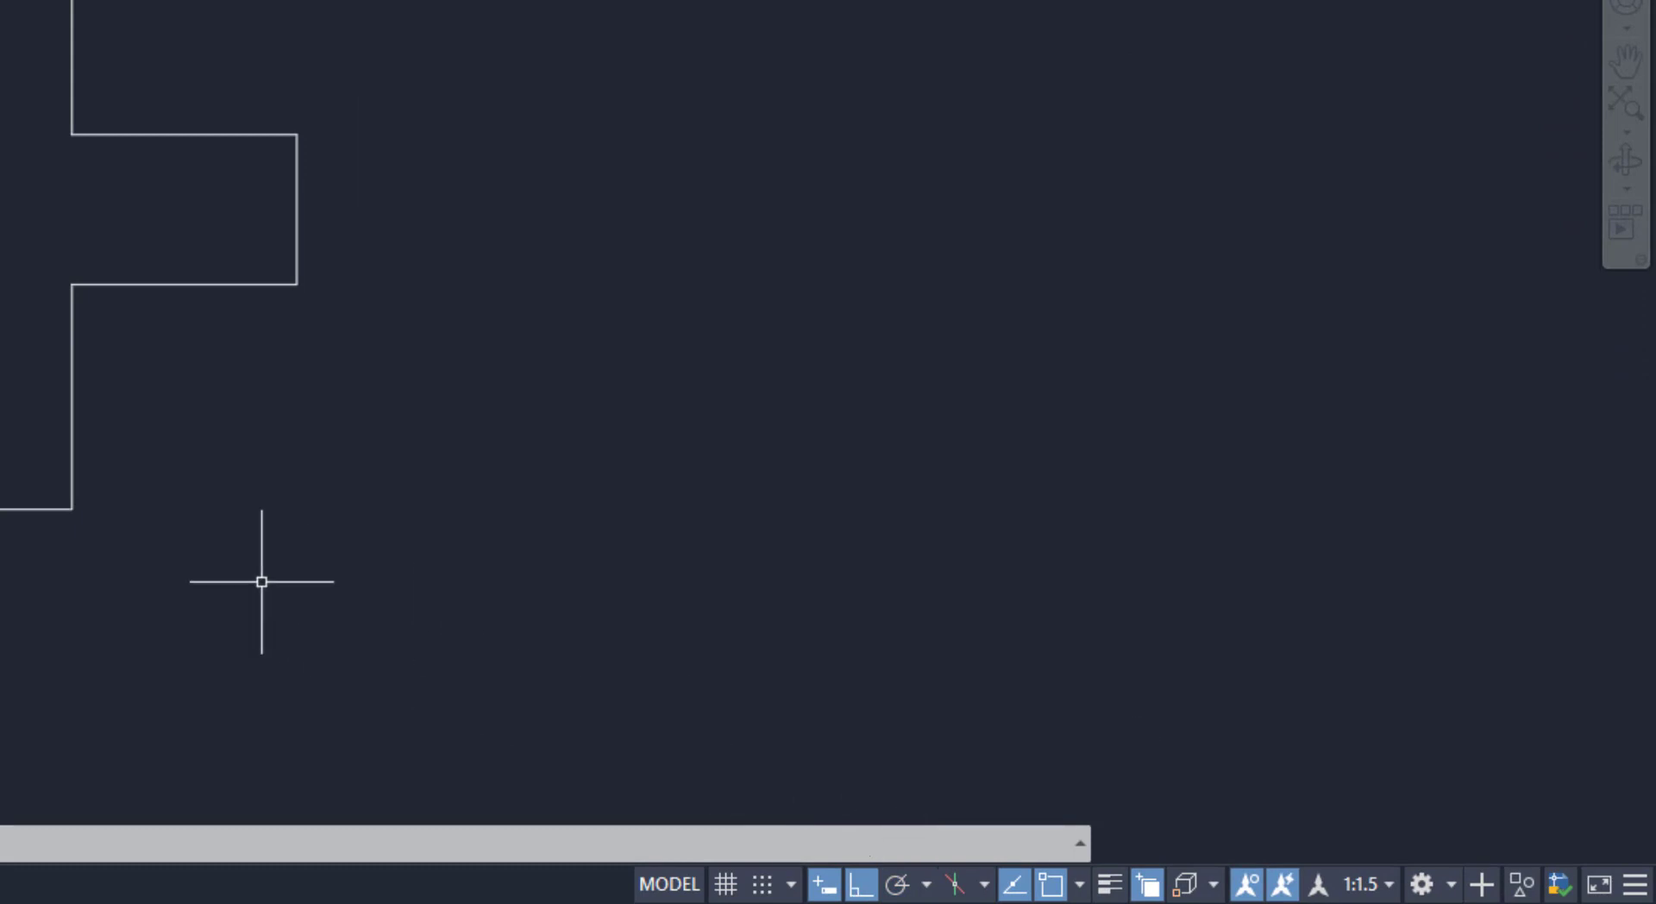
# Start a second T polyline with Ortho, drawing edges 20, 30, 30, 20 and 30
pyautogui.write('pl')
pyautogui.press('Return')
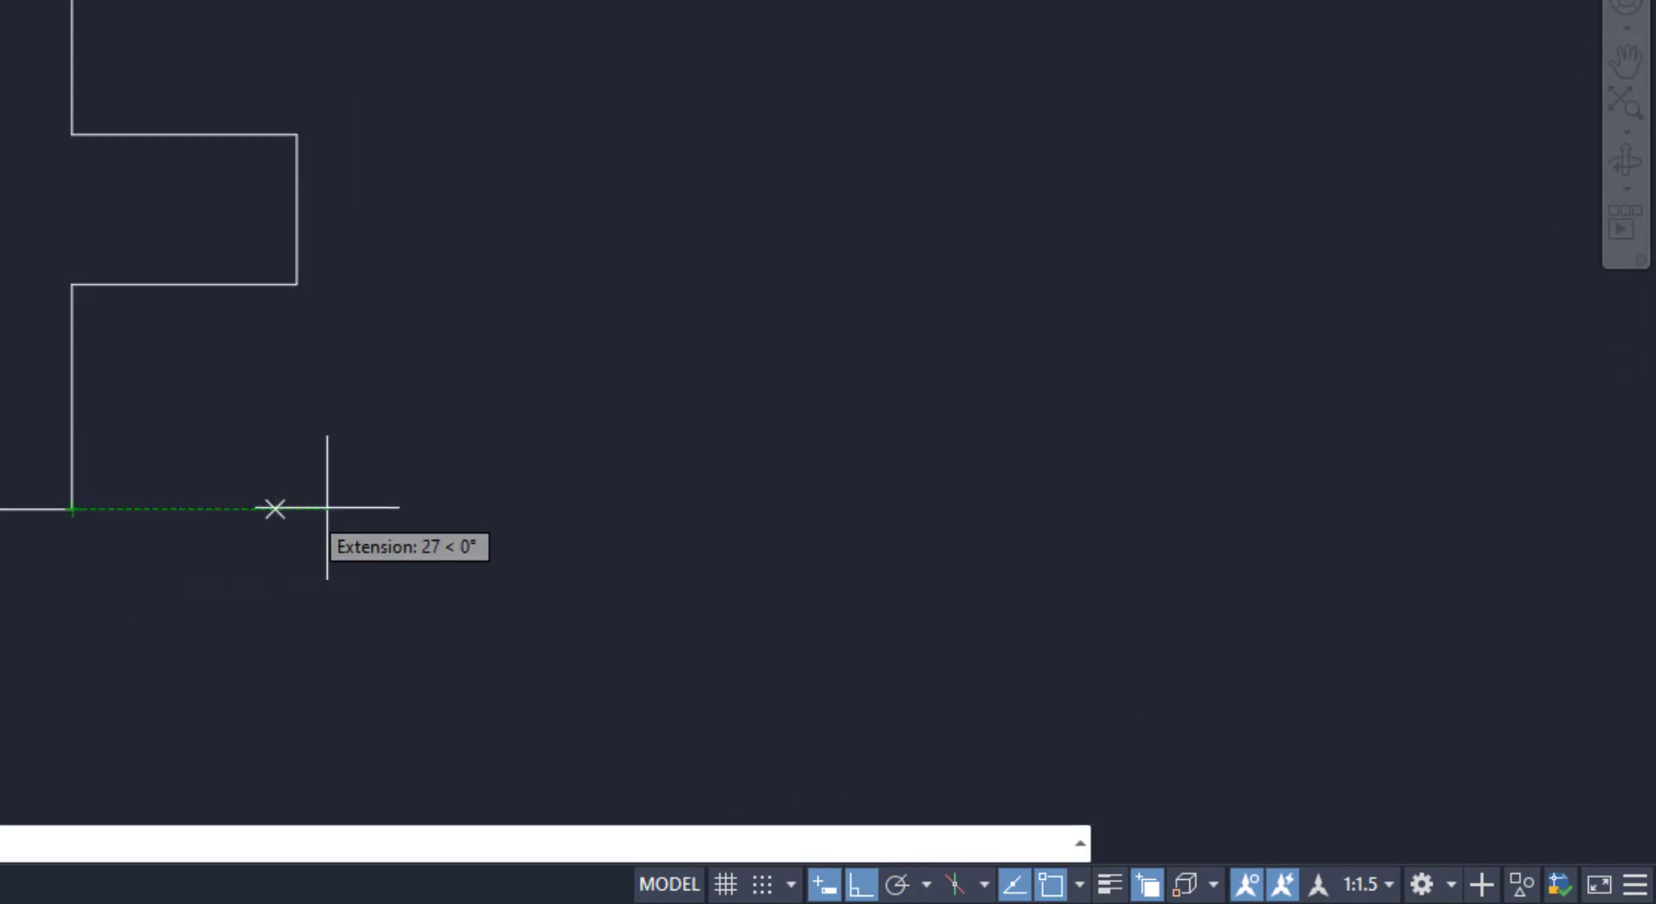
pyautogui.click(644, 509)
pyautogui.write('2')
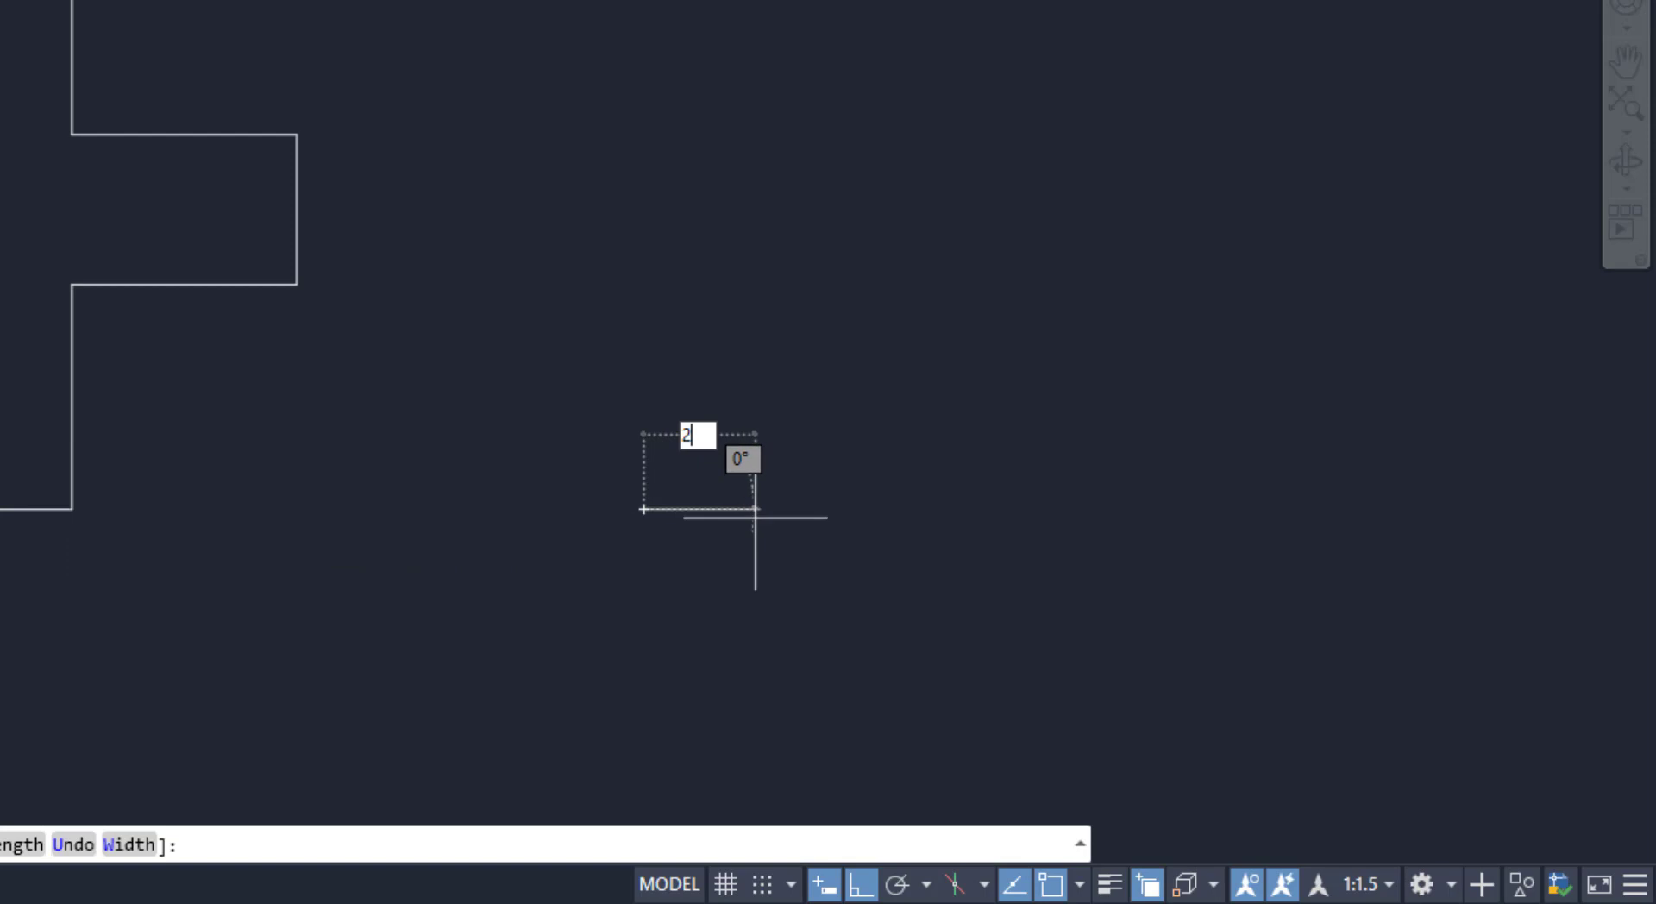
pyautogui.write('0')
pyautogui.press('Return')
pyautogui.write('30')
pyautogui.press('Return')
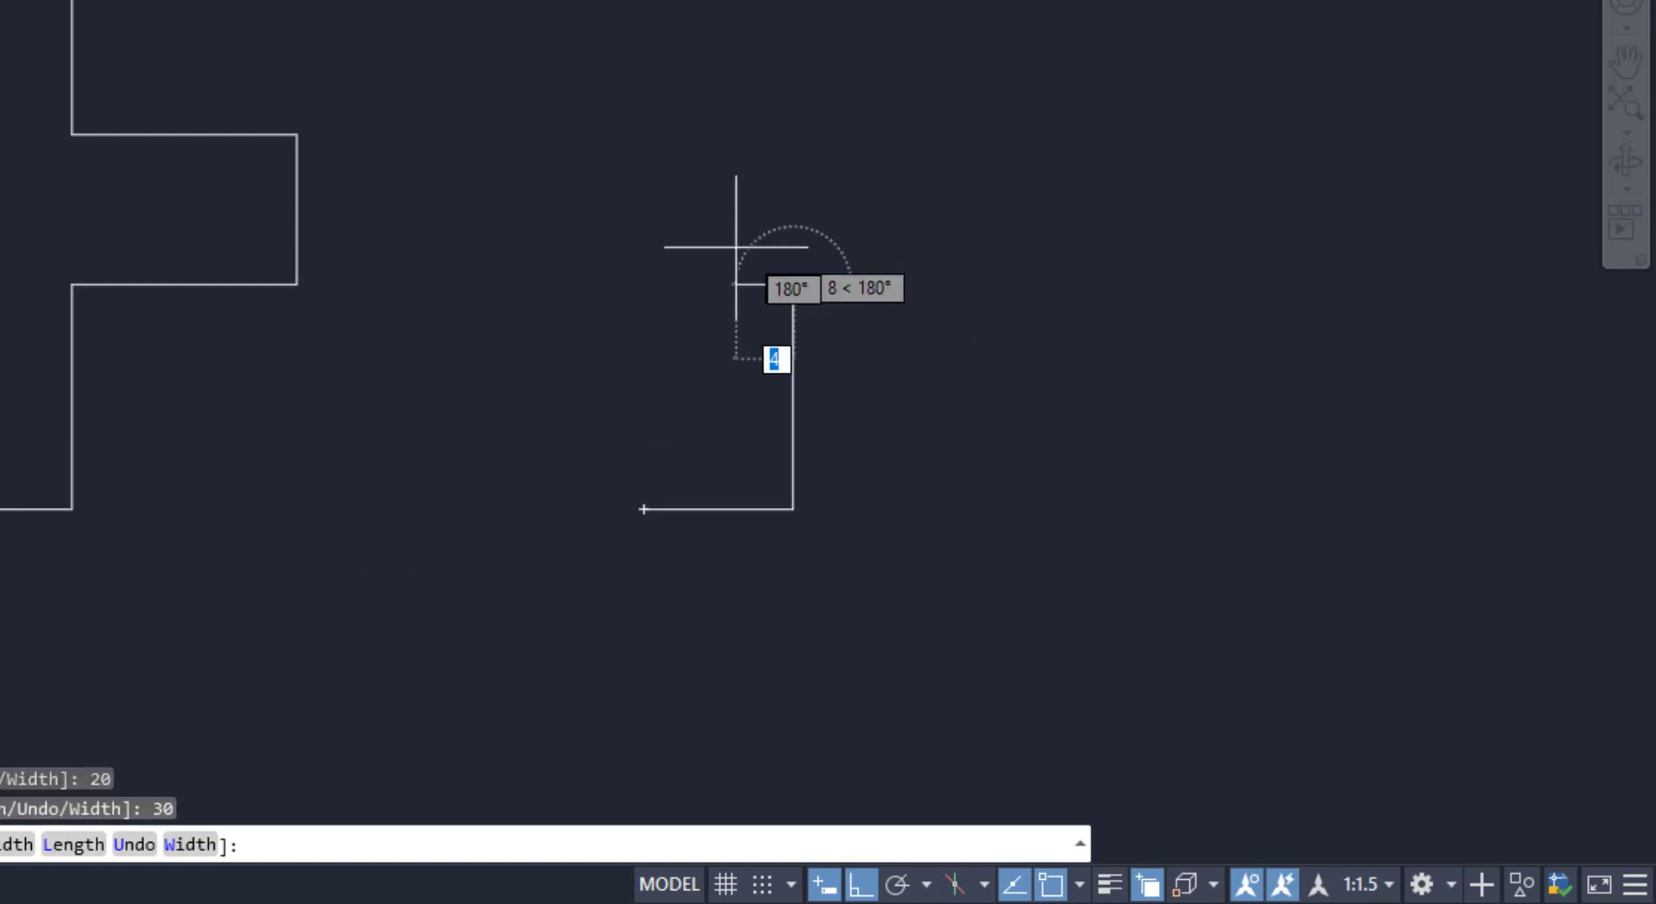
pyautogui.write('30')
pyautogui.press('Return')
pyautogui.write('2')
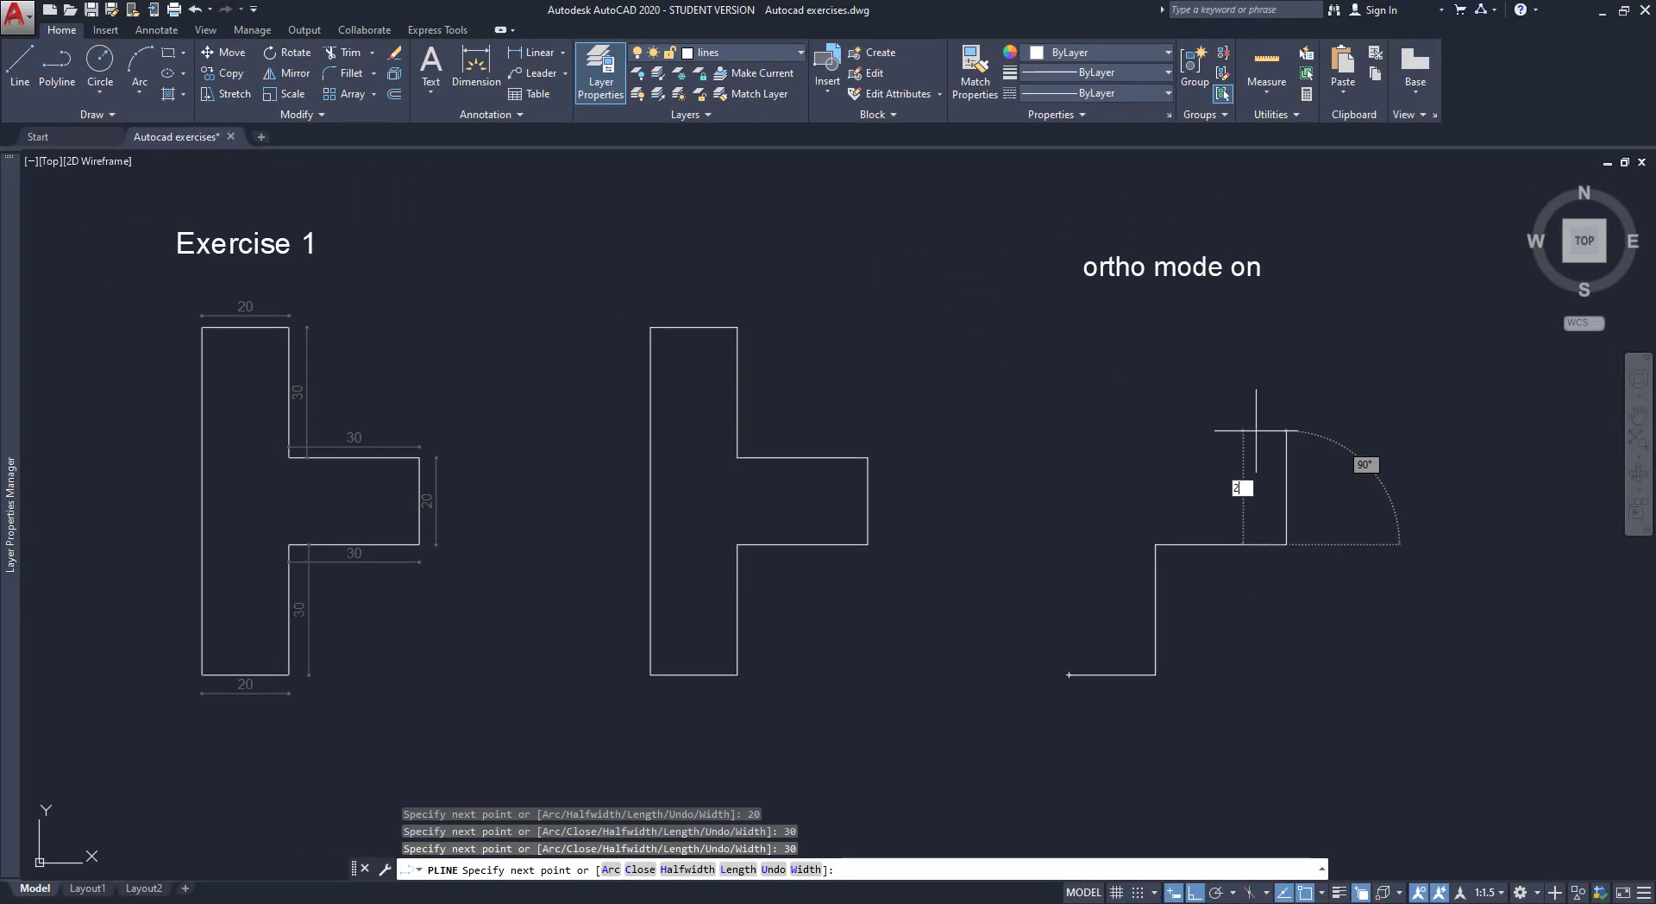
pyautogui.write('0')
pyautogui.press('Return')
pyautogui.write('30')
pyautogui.press('Return')
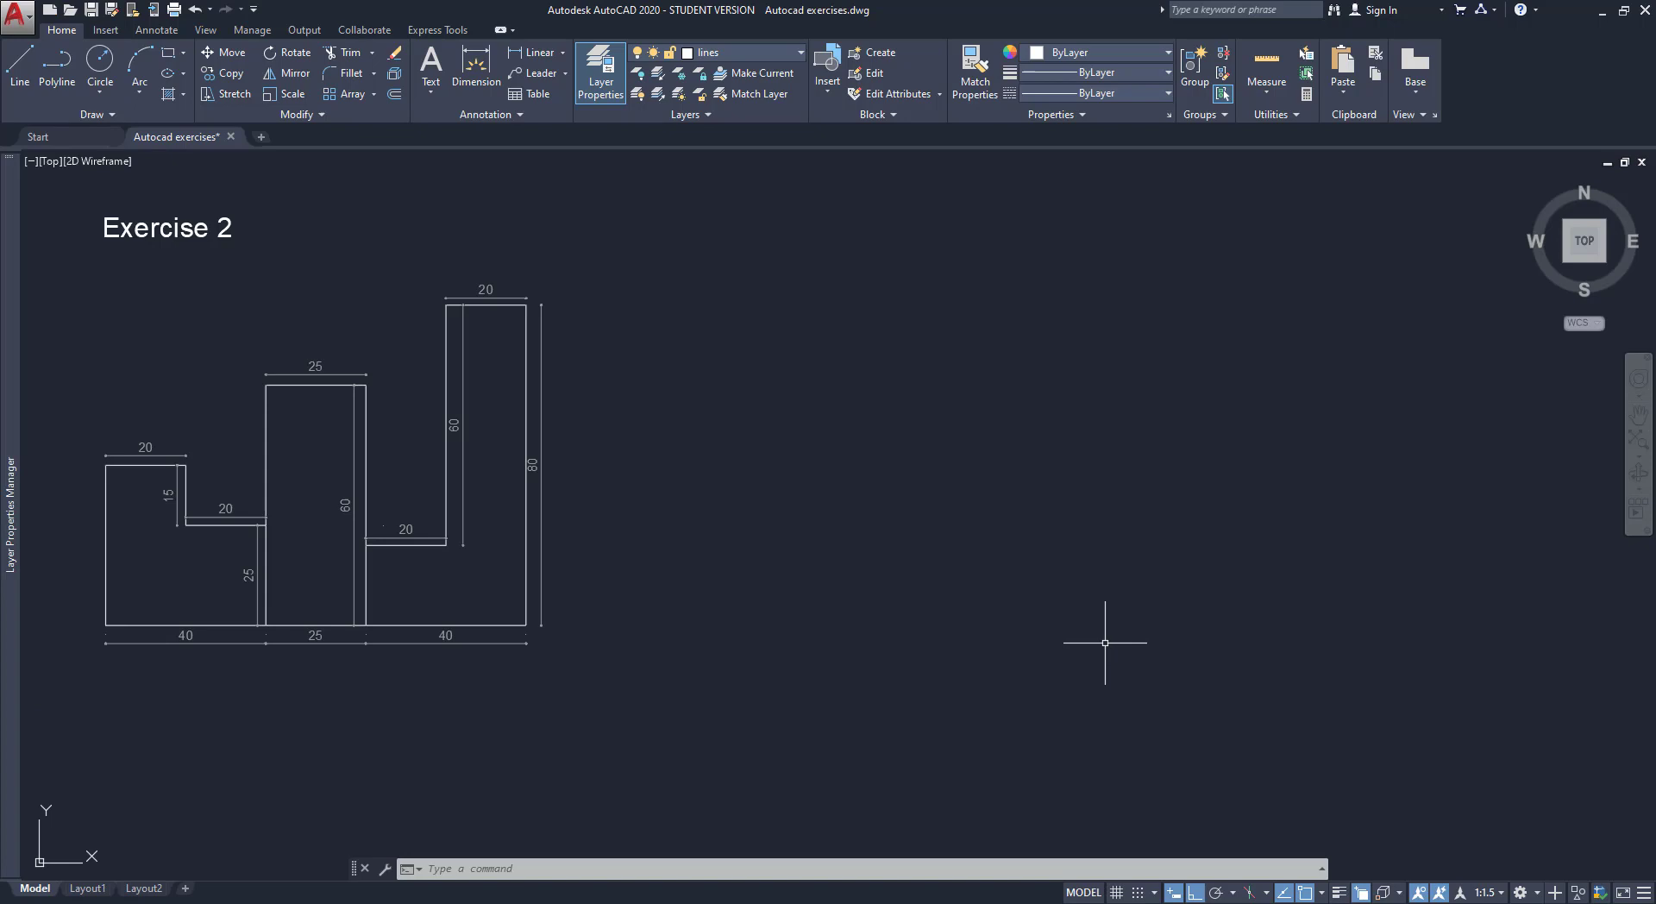
# Start lines beside Exercise 2 with a 40-unit base and a 25-unit right edge
pyautogui.write('l')
pyautogui.press('Return')
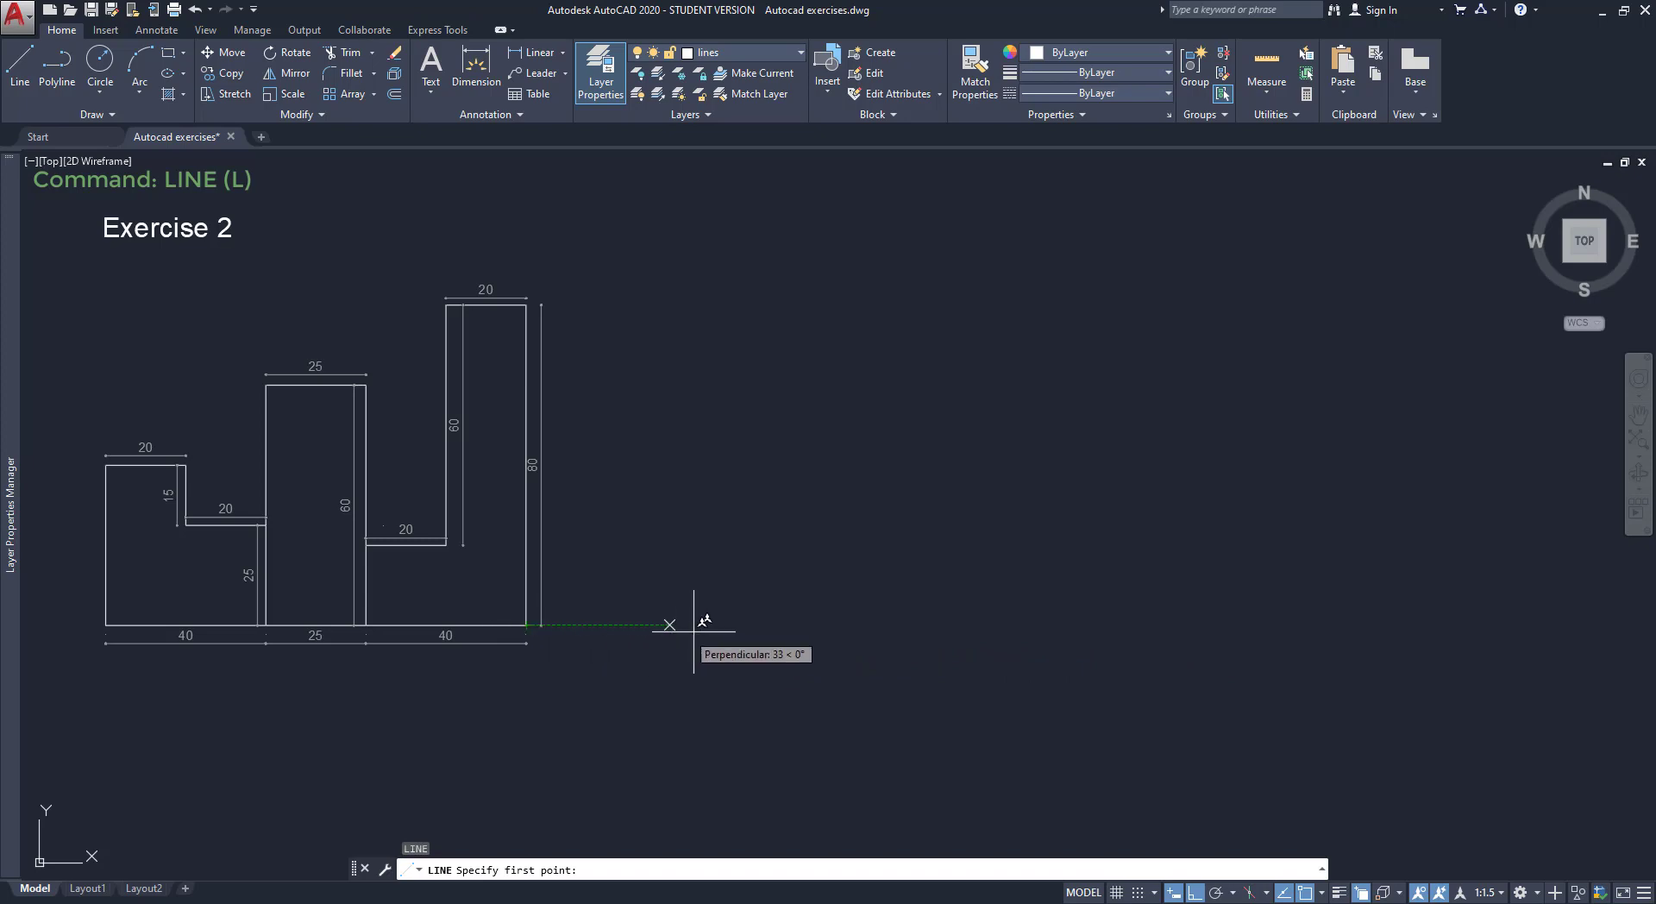
pyautogui.click(792, 624)
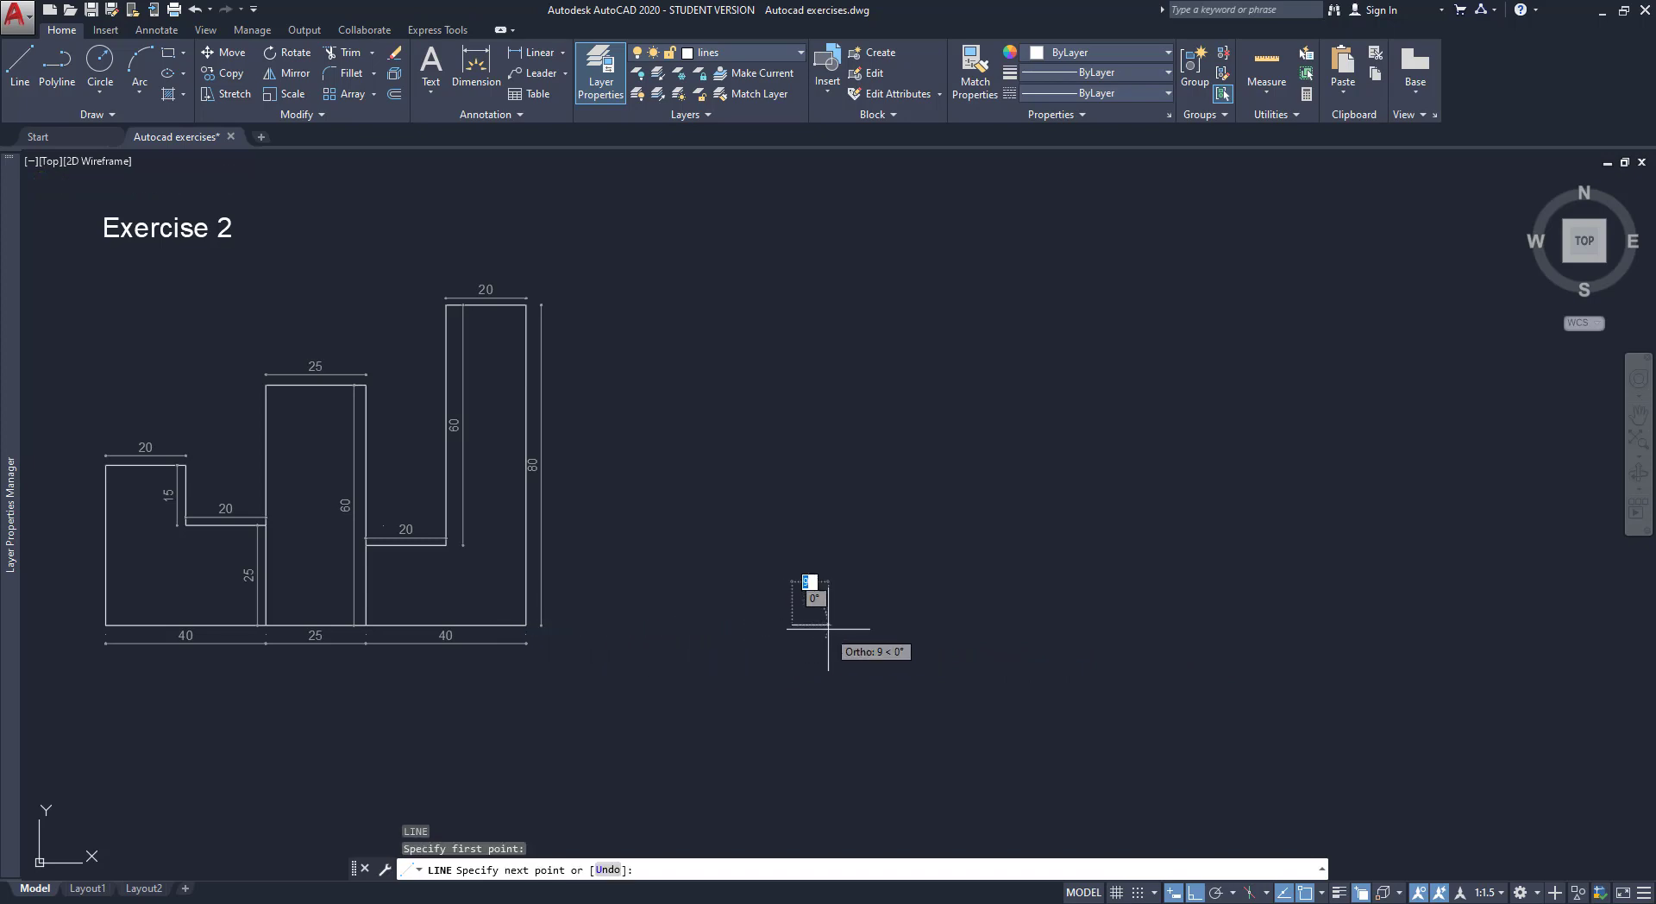
pyautogui.write('40')
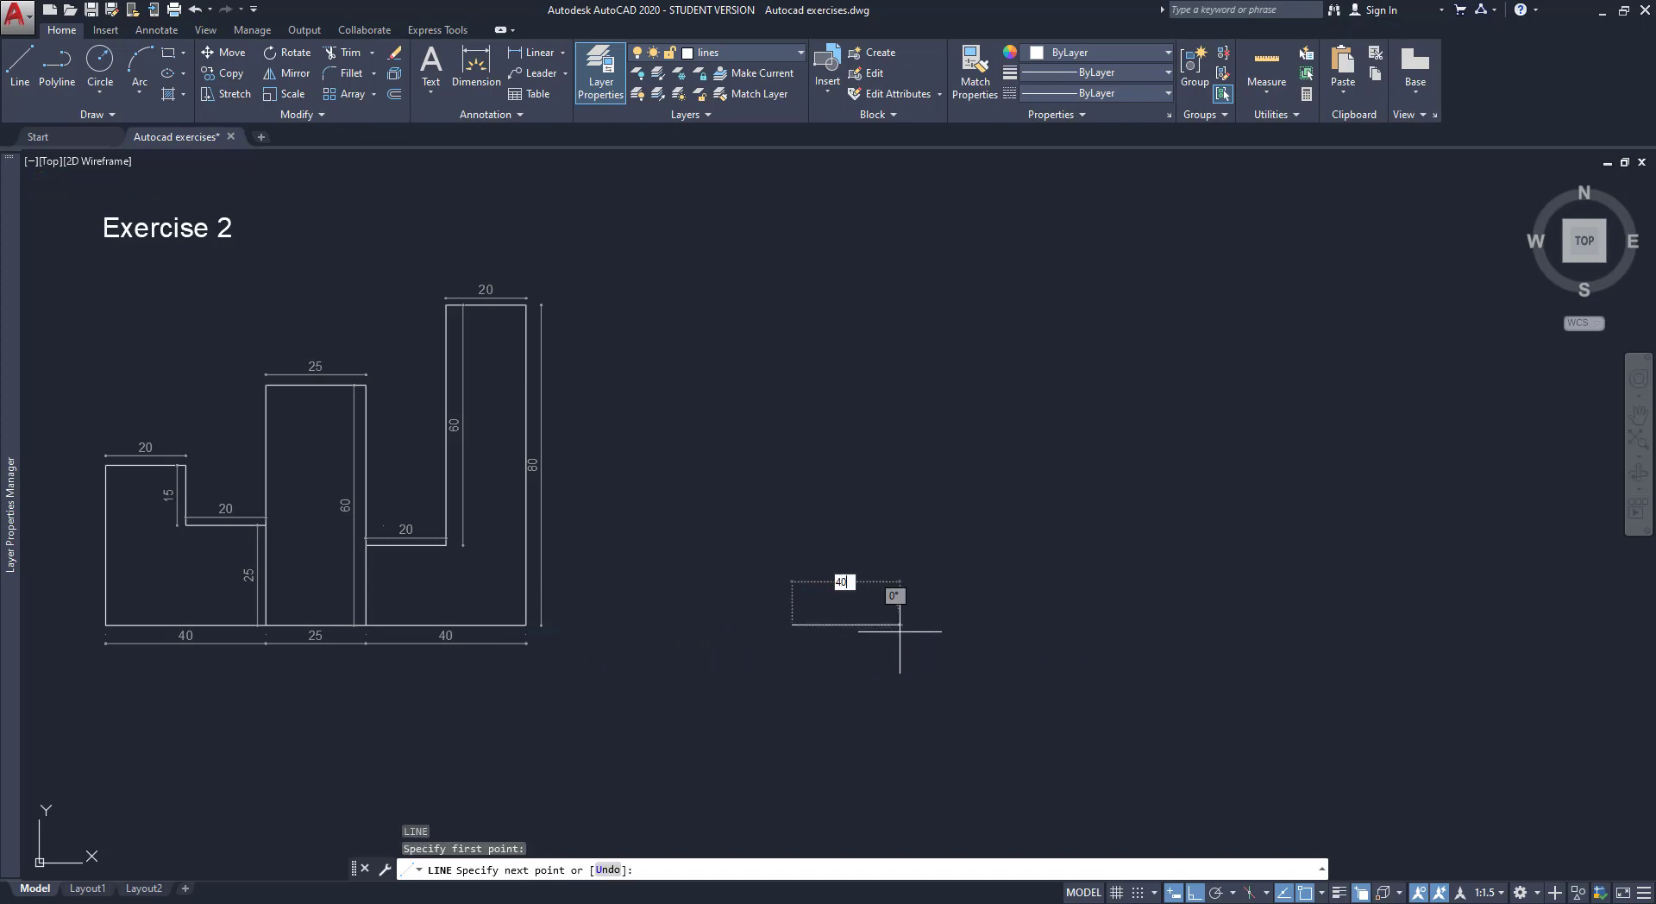
pyautogui.press('Return')
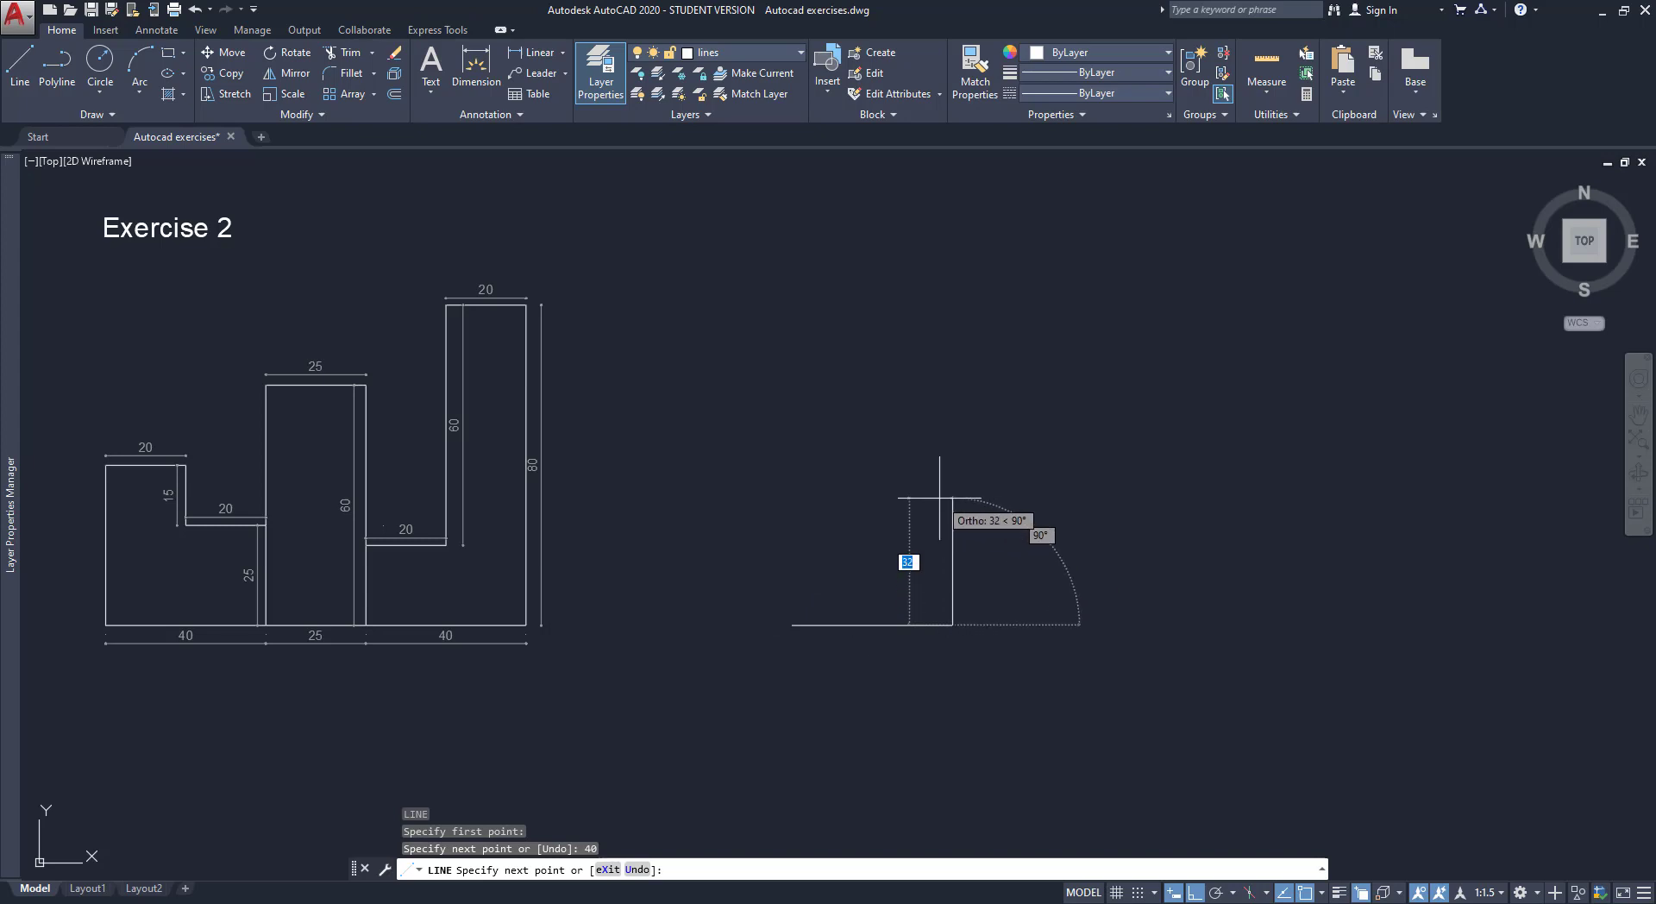
pyautogui.write('25')
pyautogui.press('Return')
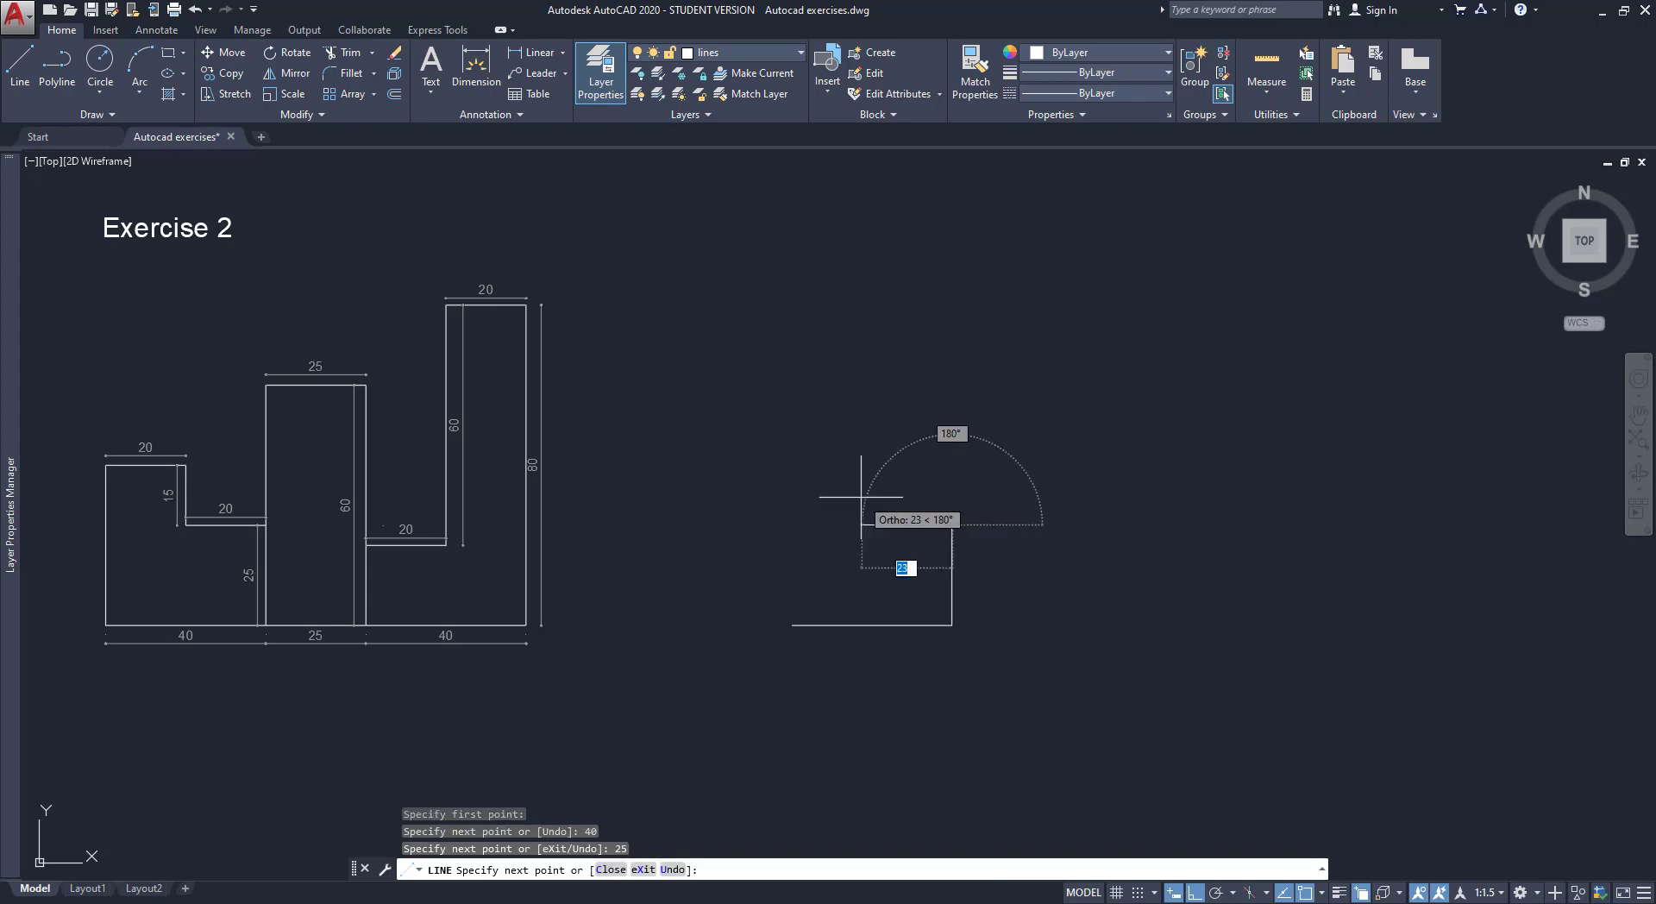
# Add the 20-wide, 15-high step and 20-unit top, closing at the start corner
pyautogui.write('20')
pyautogui.press('Return')
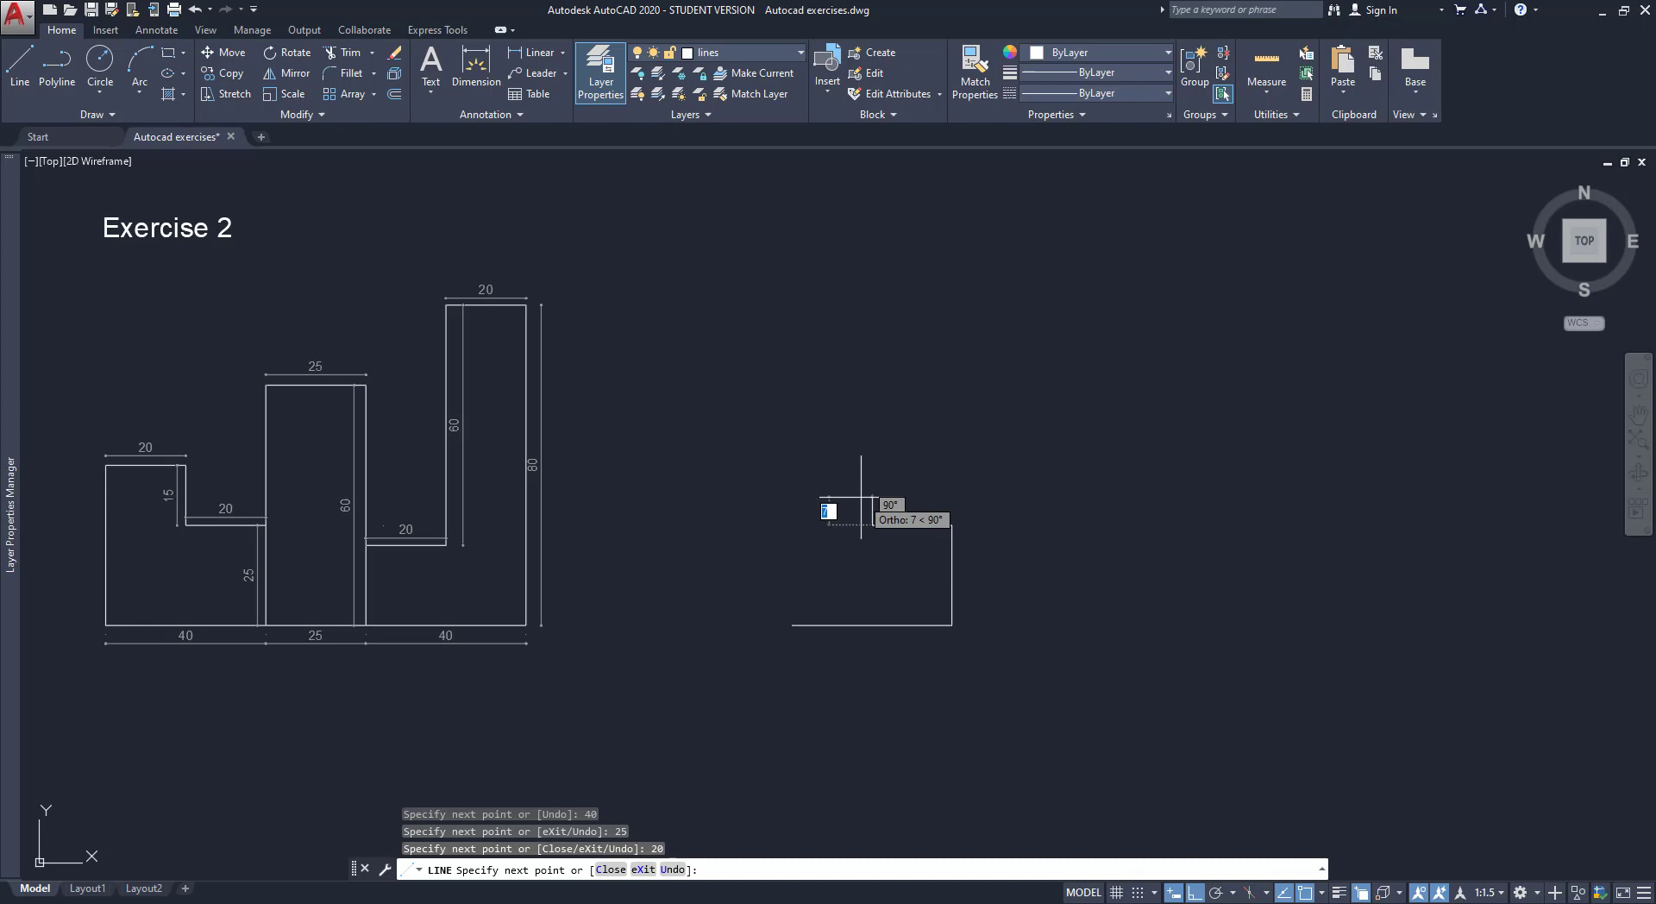
pyautogui.write('15')
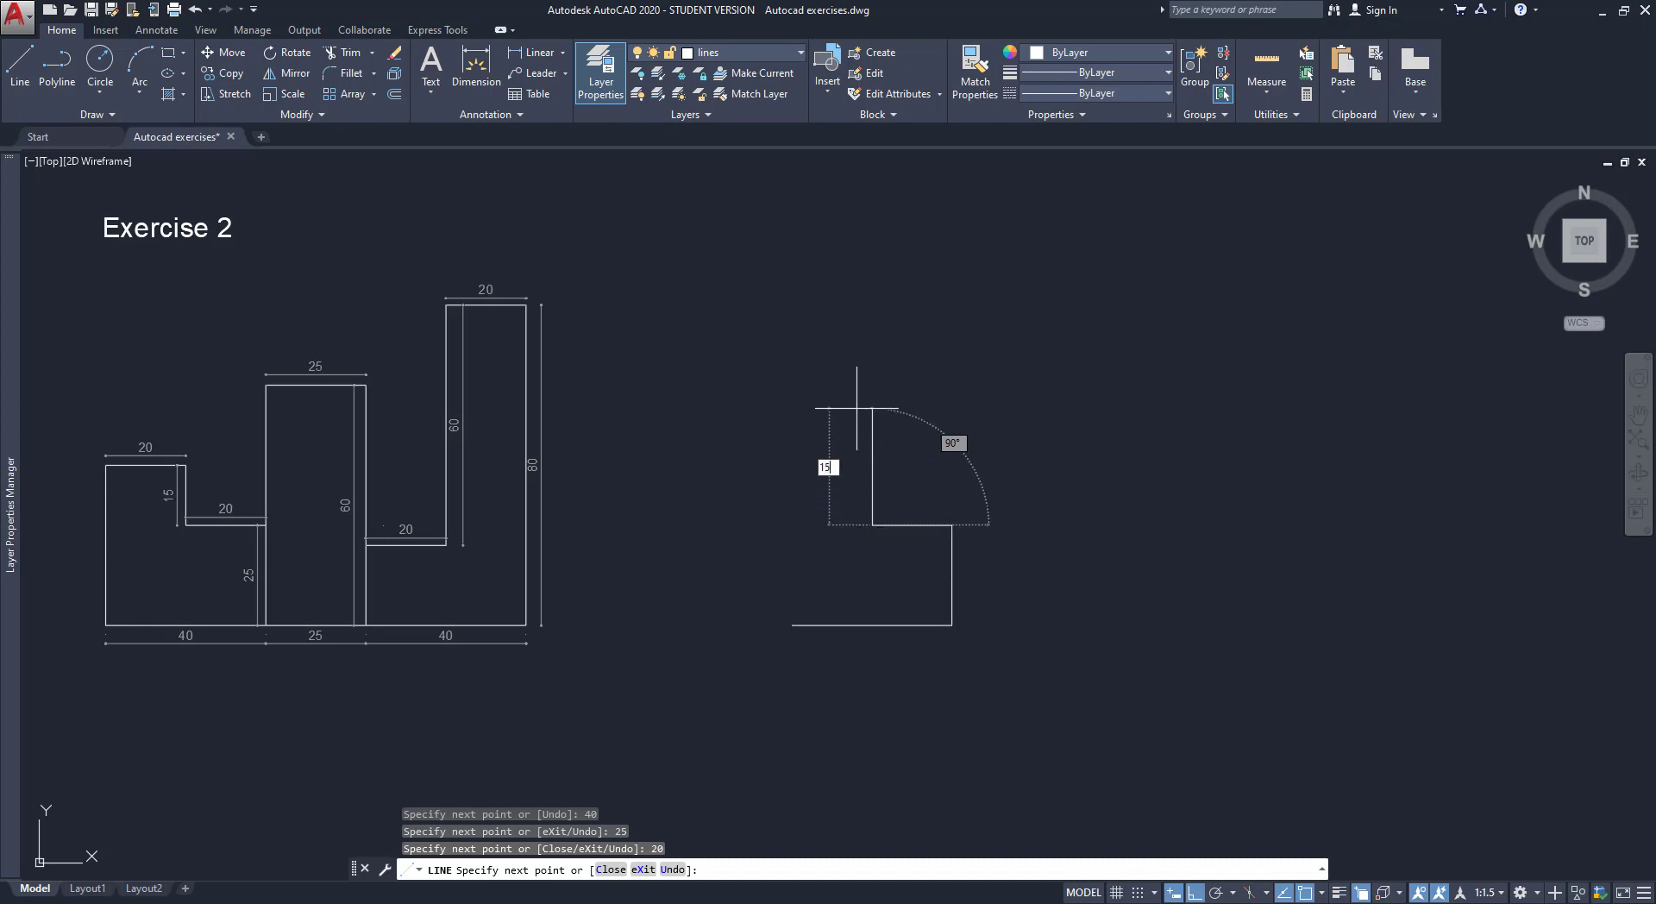
pyautogui.press('Return')
pyautogui.write('20')
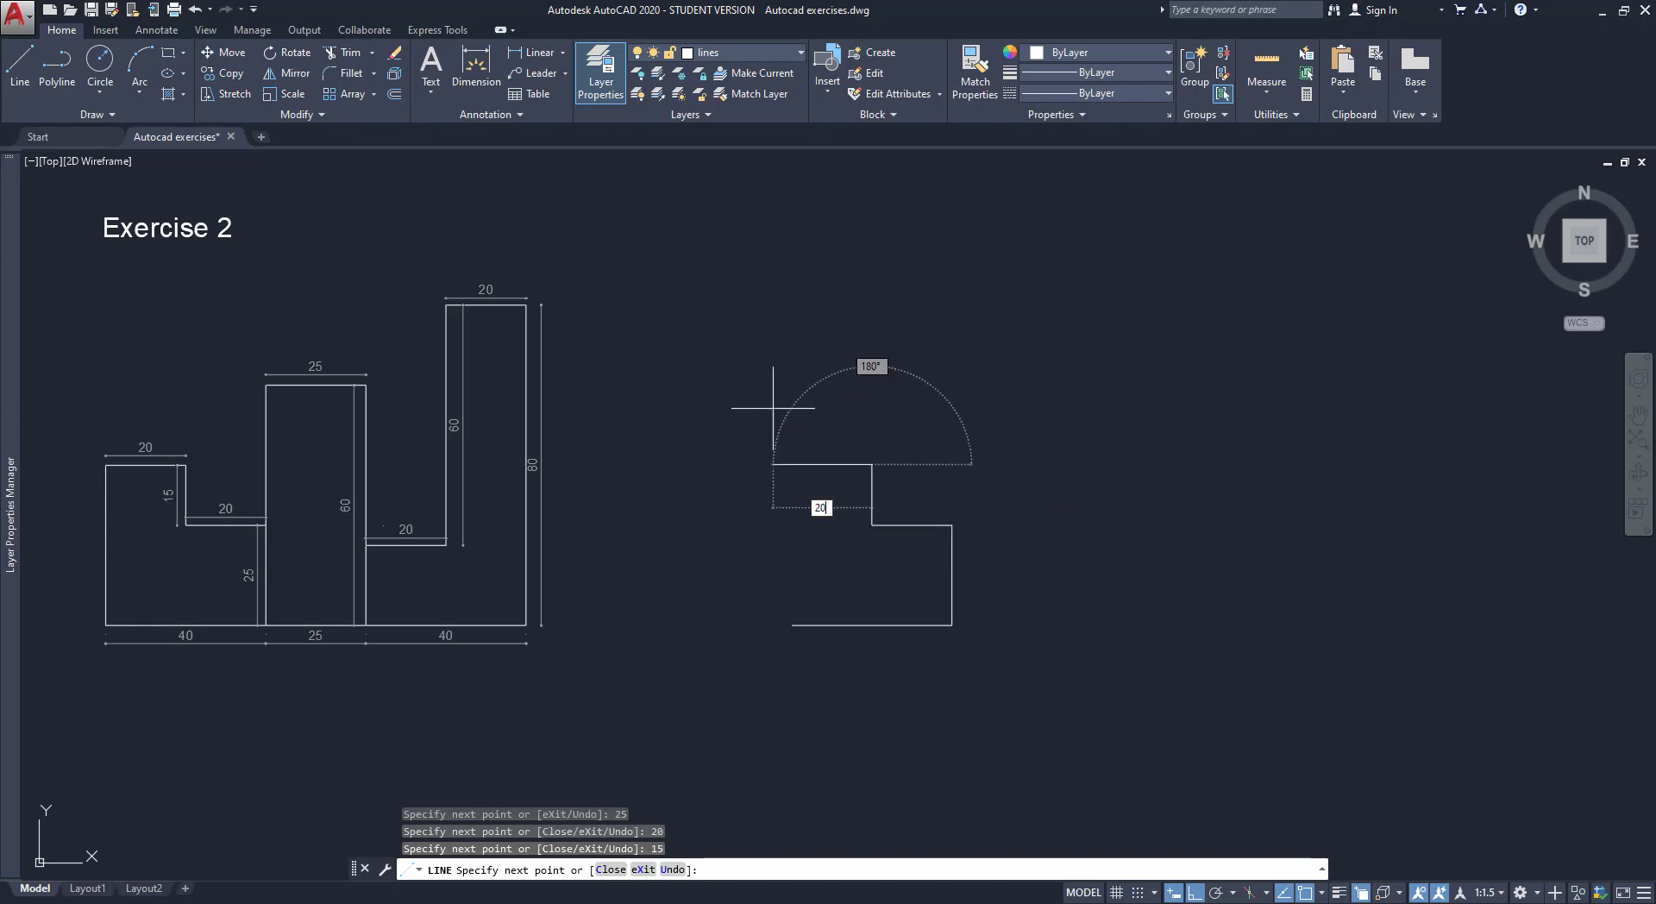
pyautogui.press('Return')
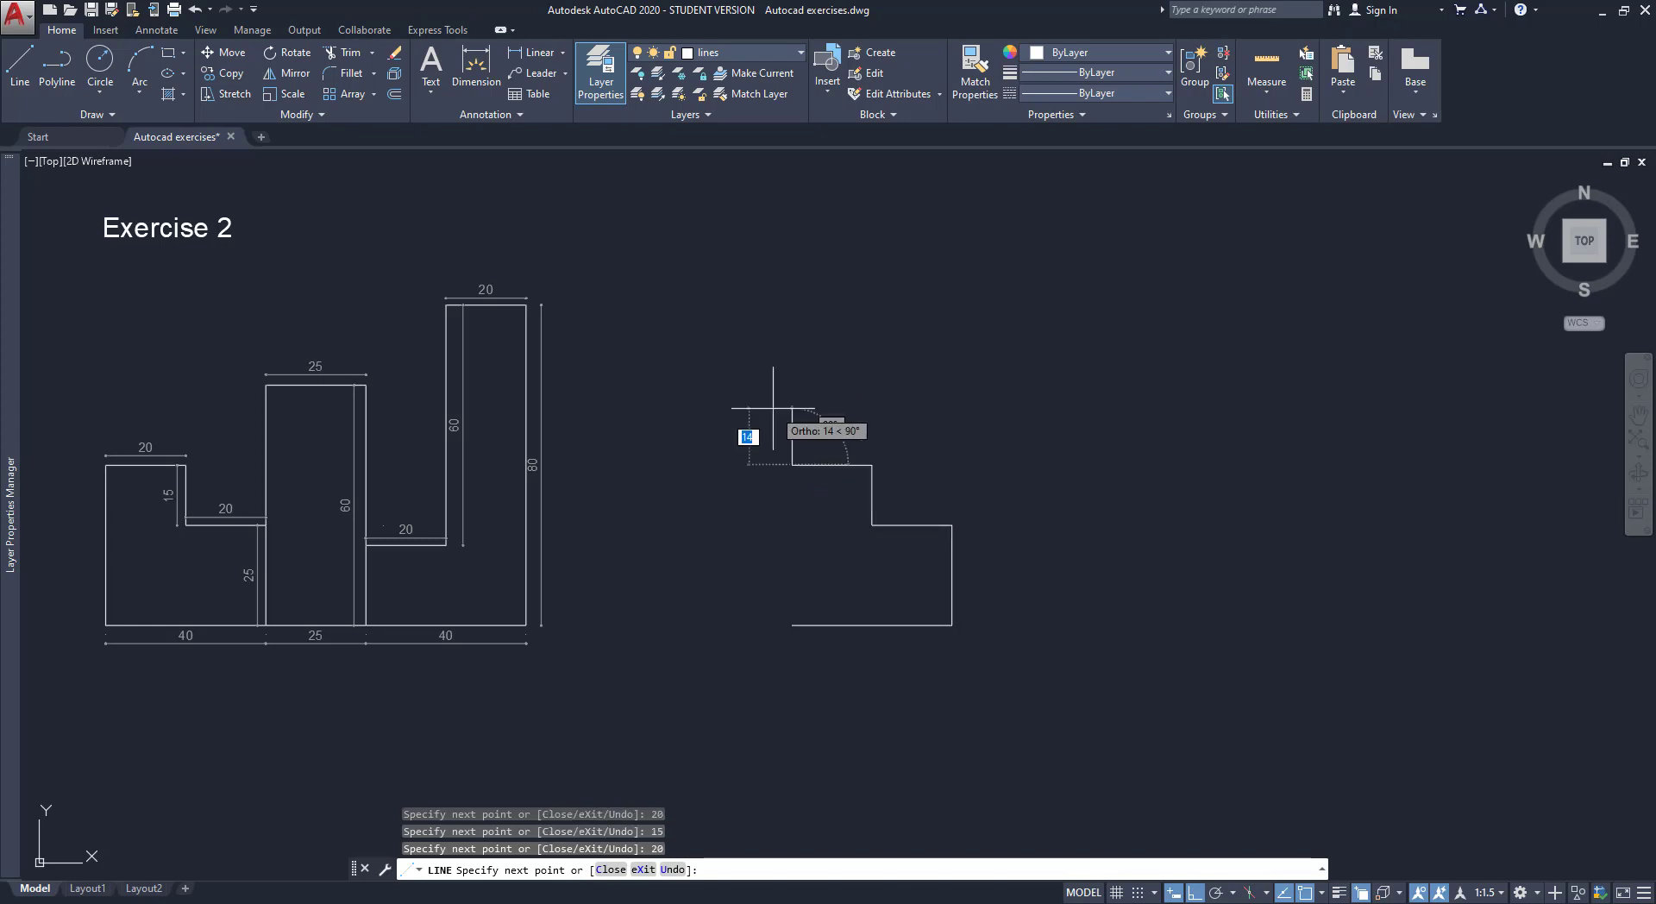
pyautogui.click(791, 626)
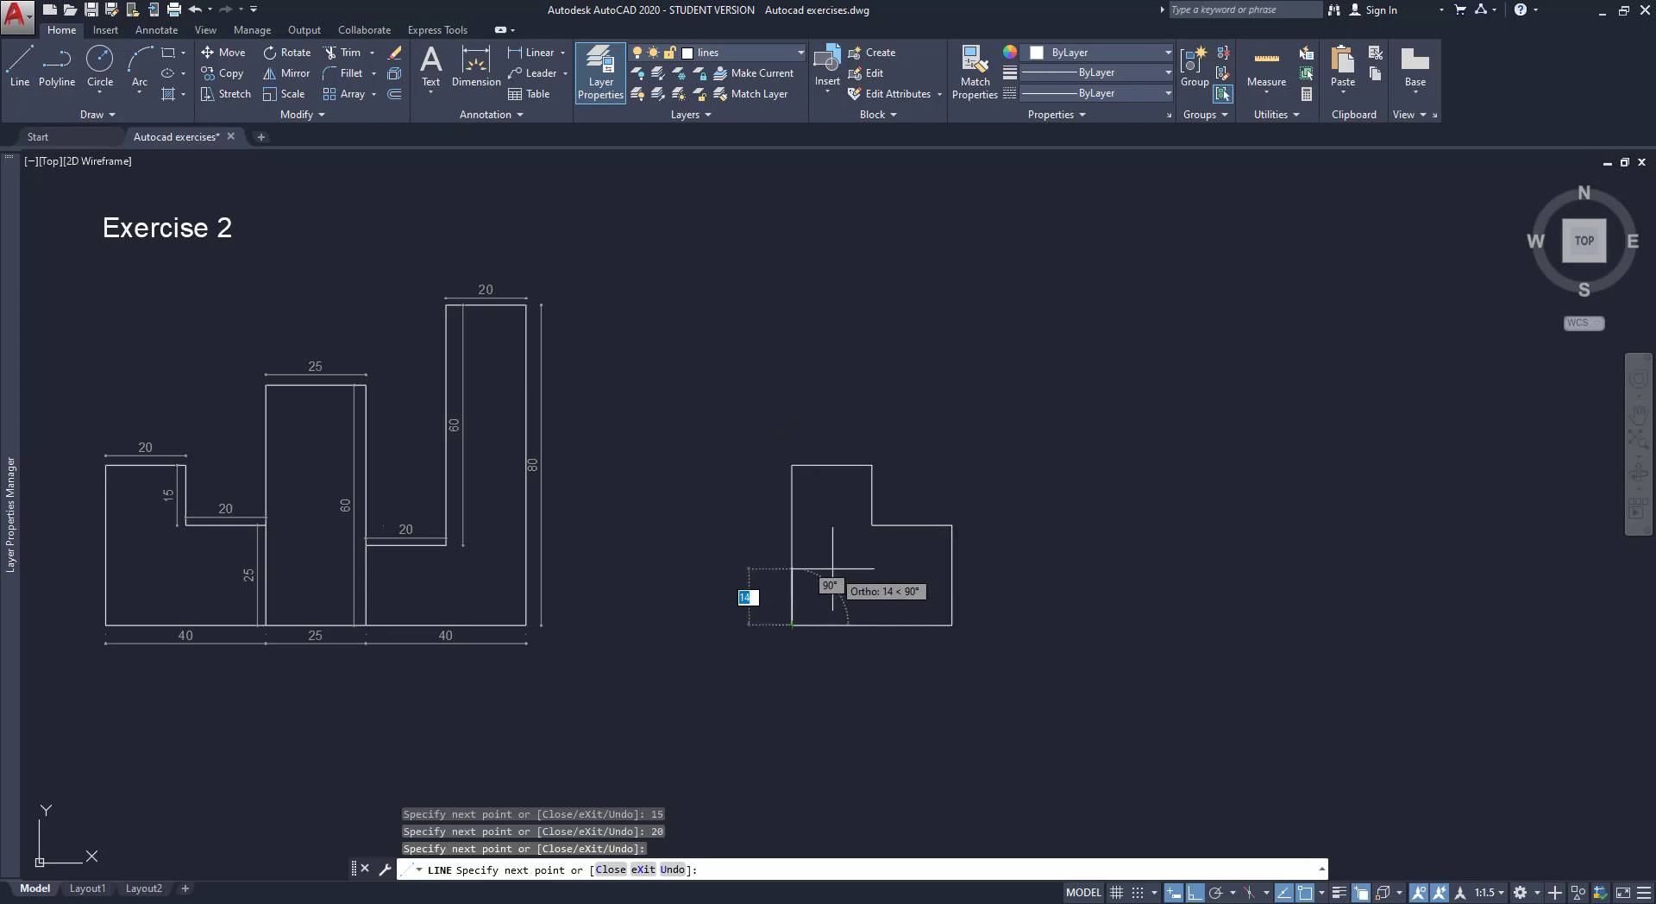
pyautogui.press('Escape')
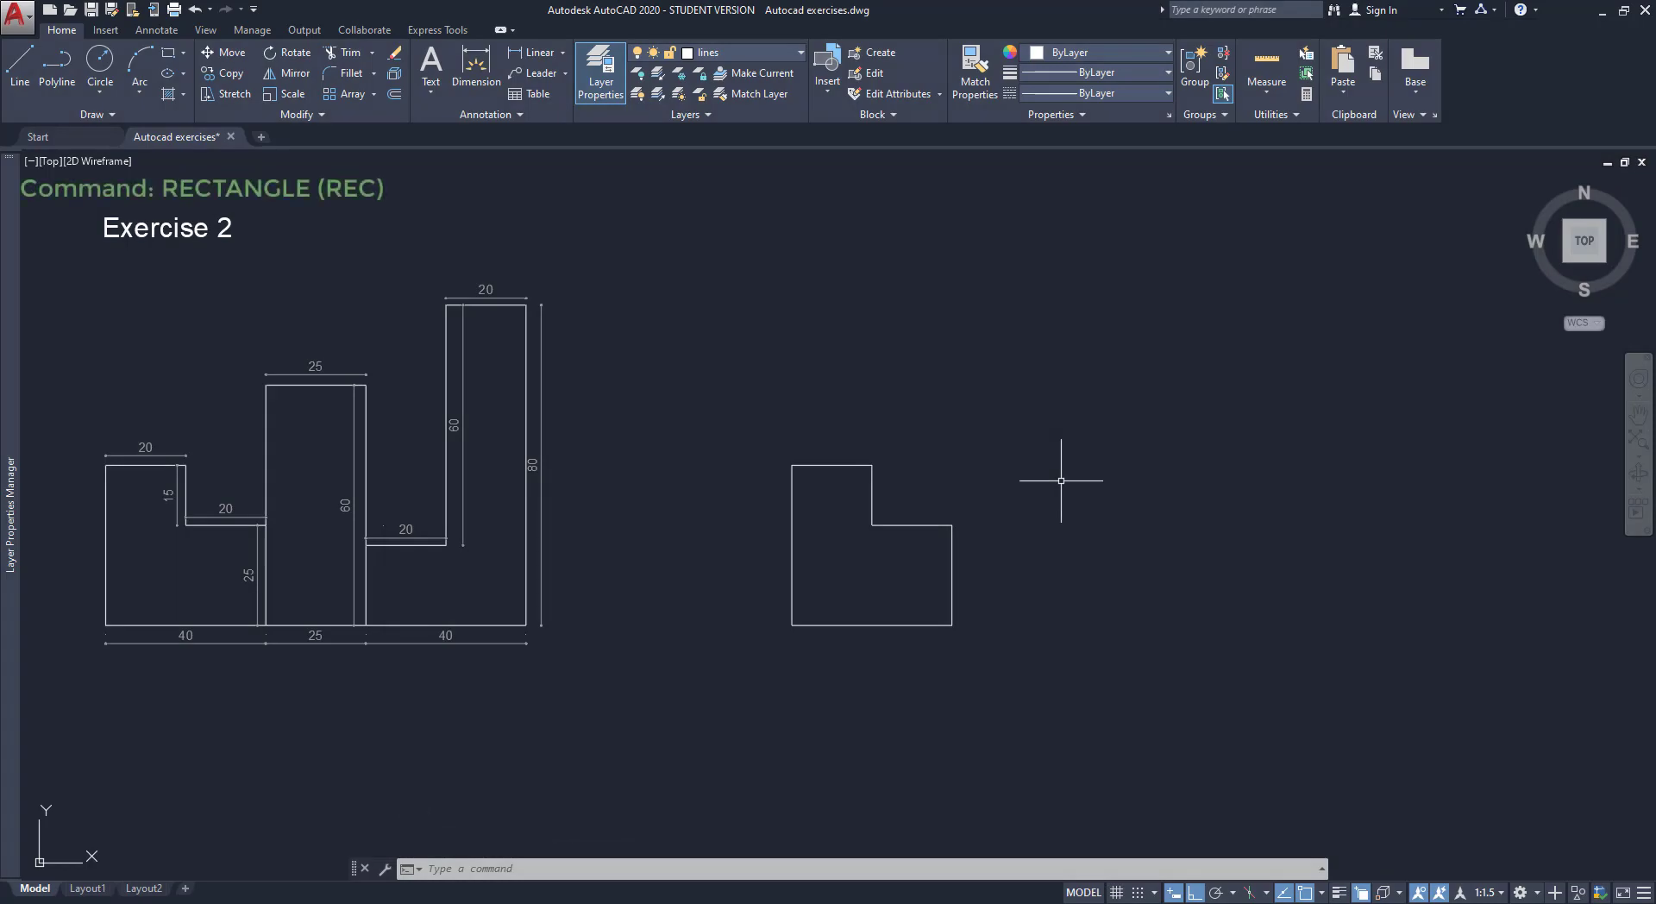
# Draw a 25 by 60 rectangle from the stepped shape's bottom-right corner
pyautogui.write('REC')
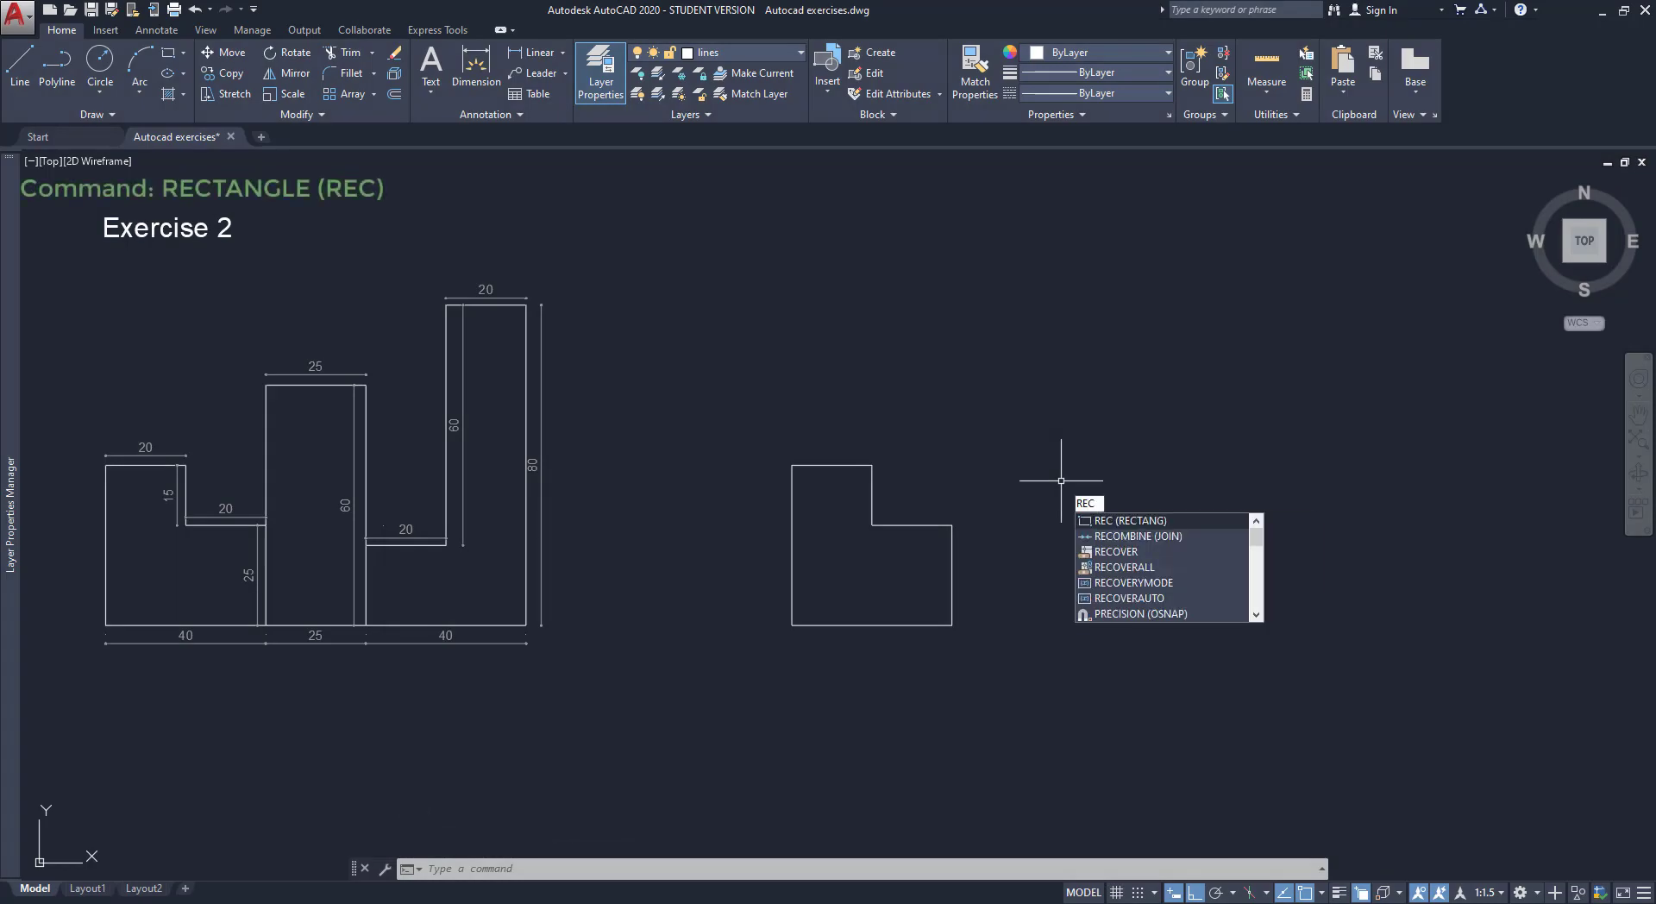
pyautogui.press('Return')
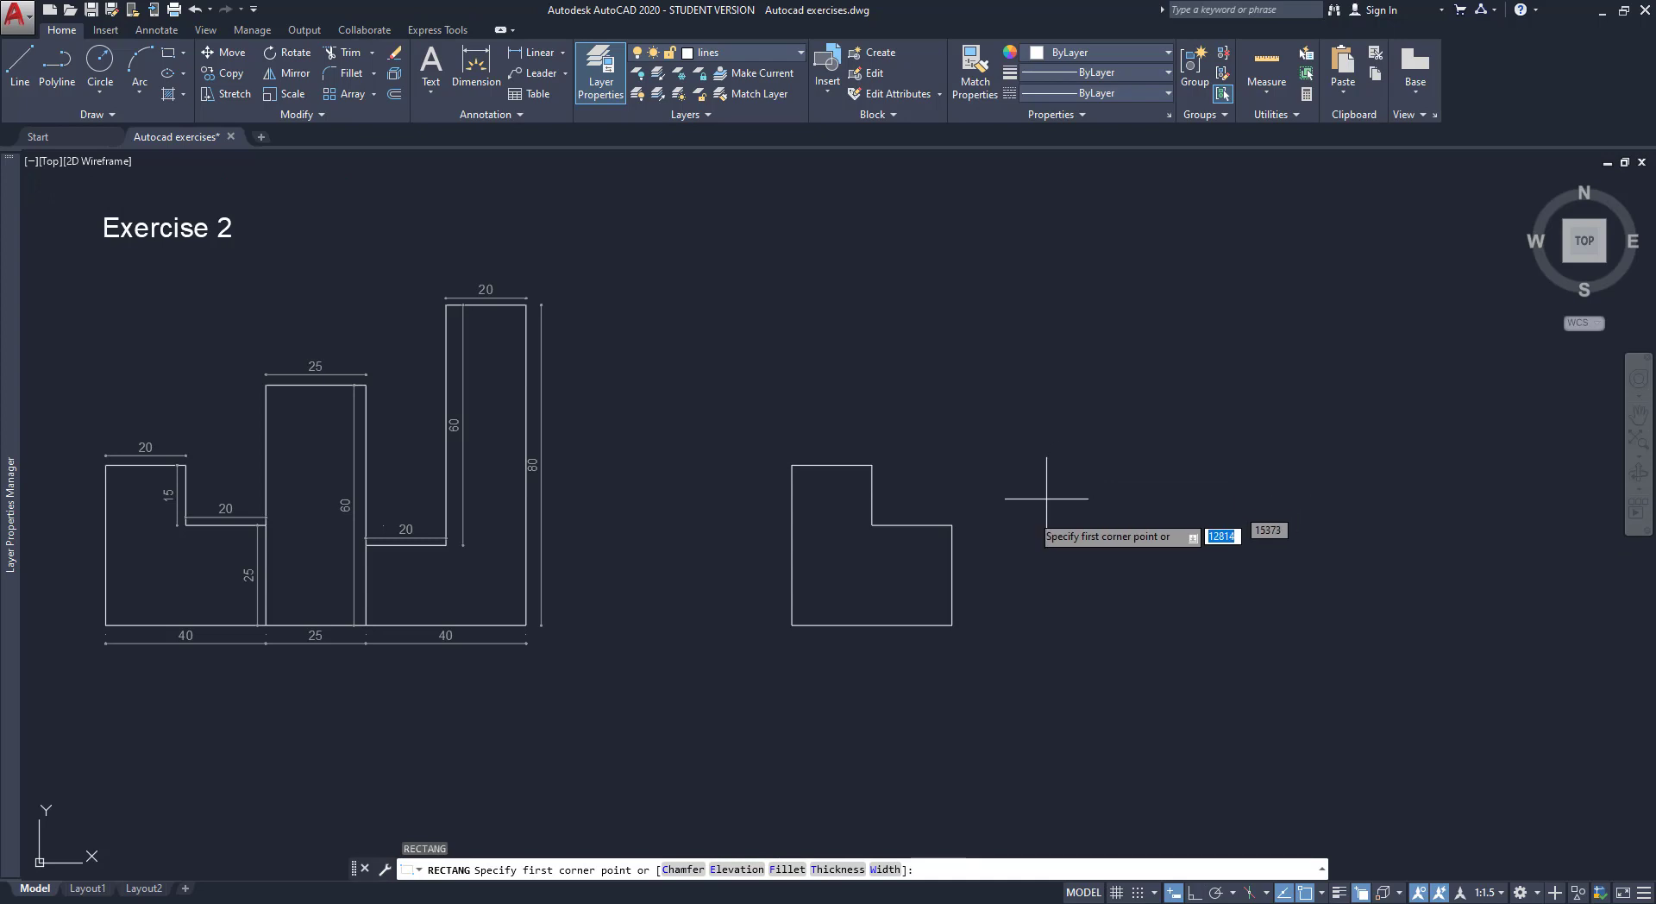
pyautogui.click(952, 624)
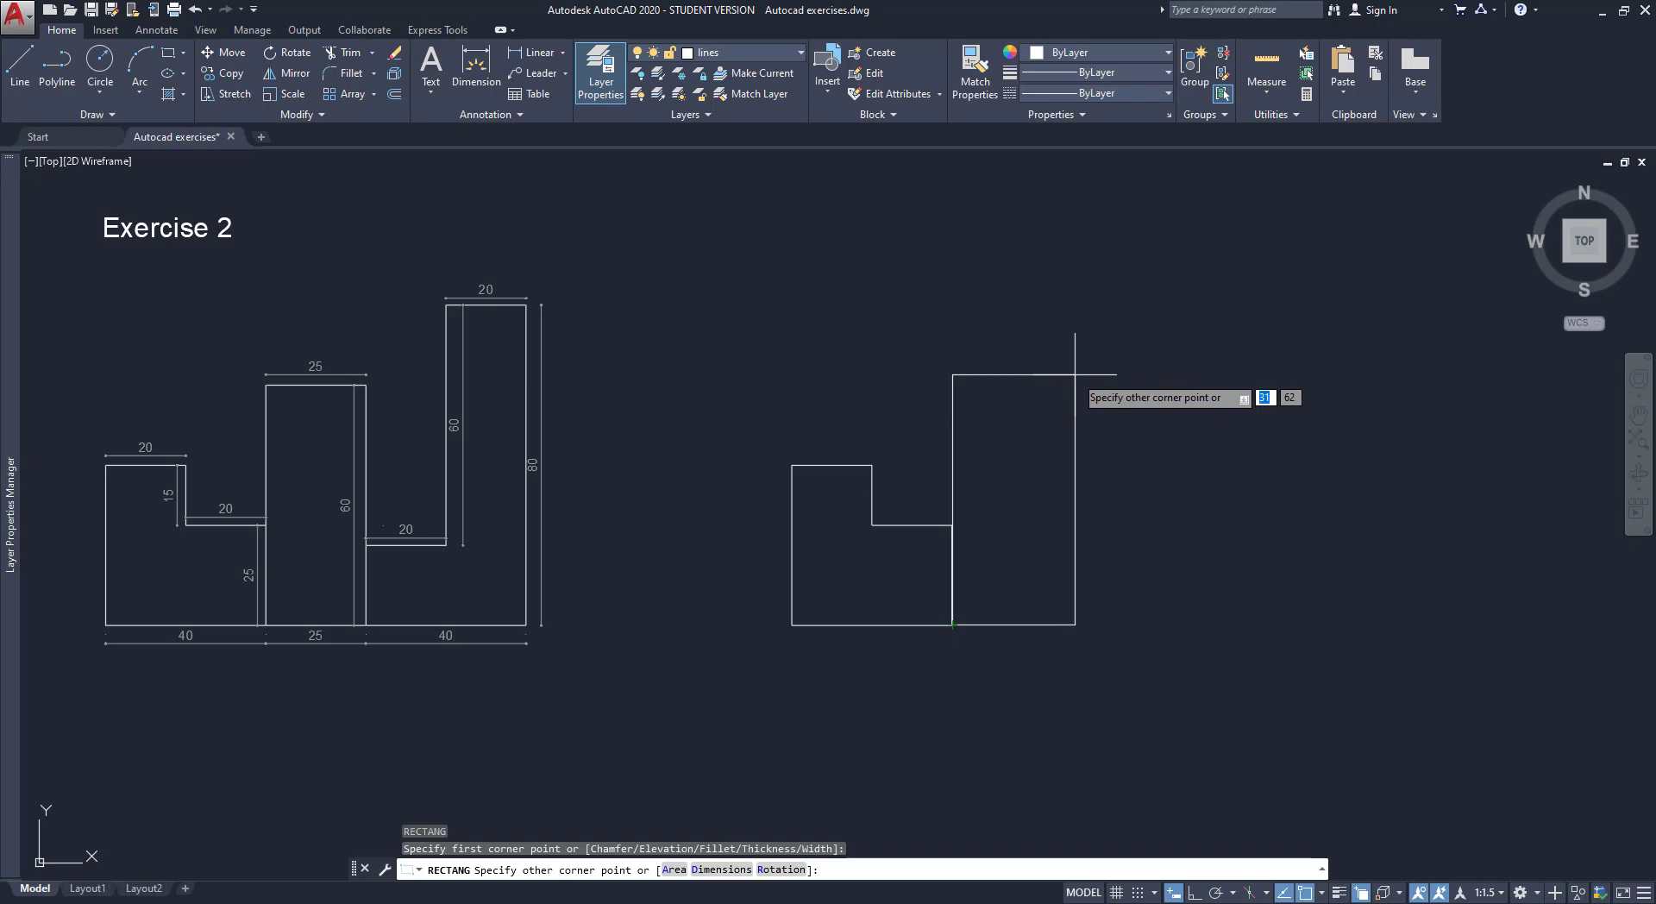
pyautogui.write('25')
pyautogui.press('Tab')
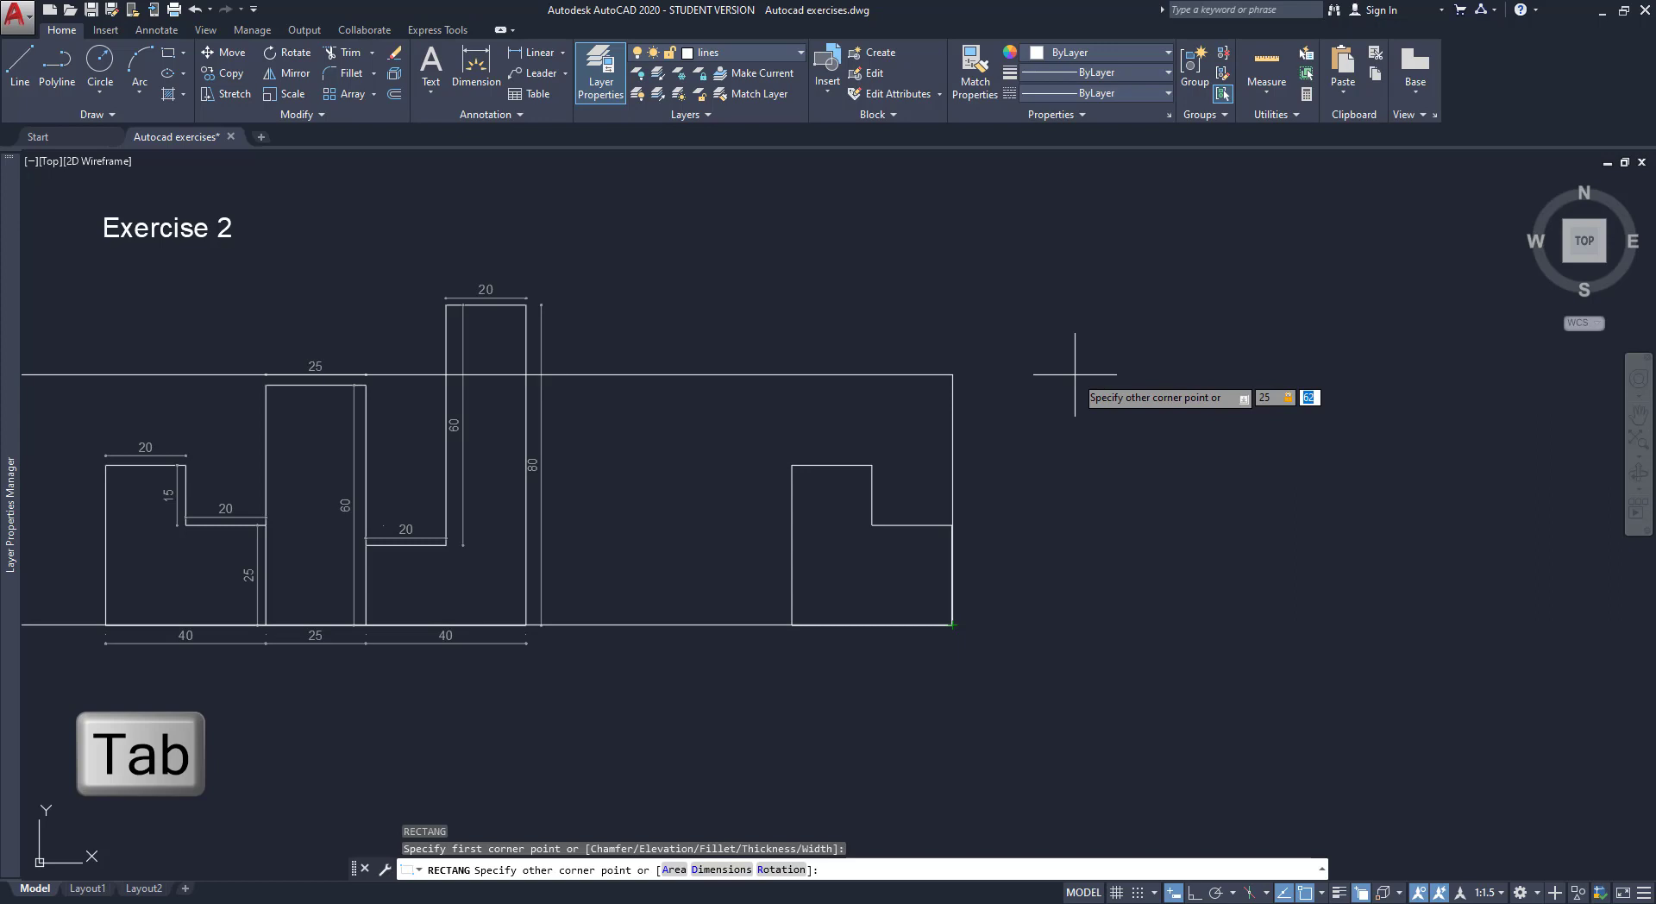
pyautogui.write('60')
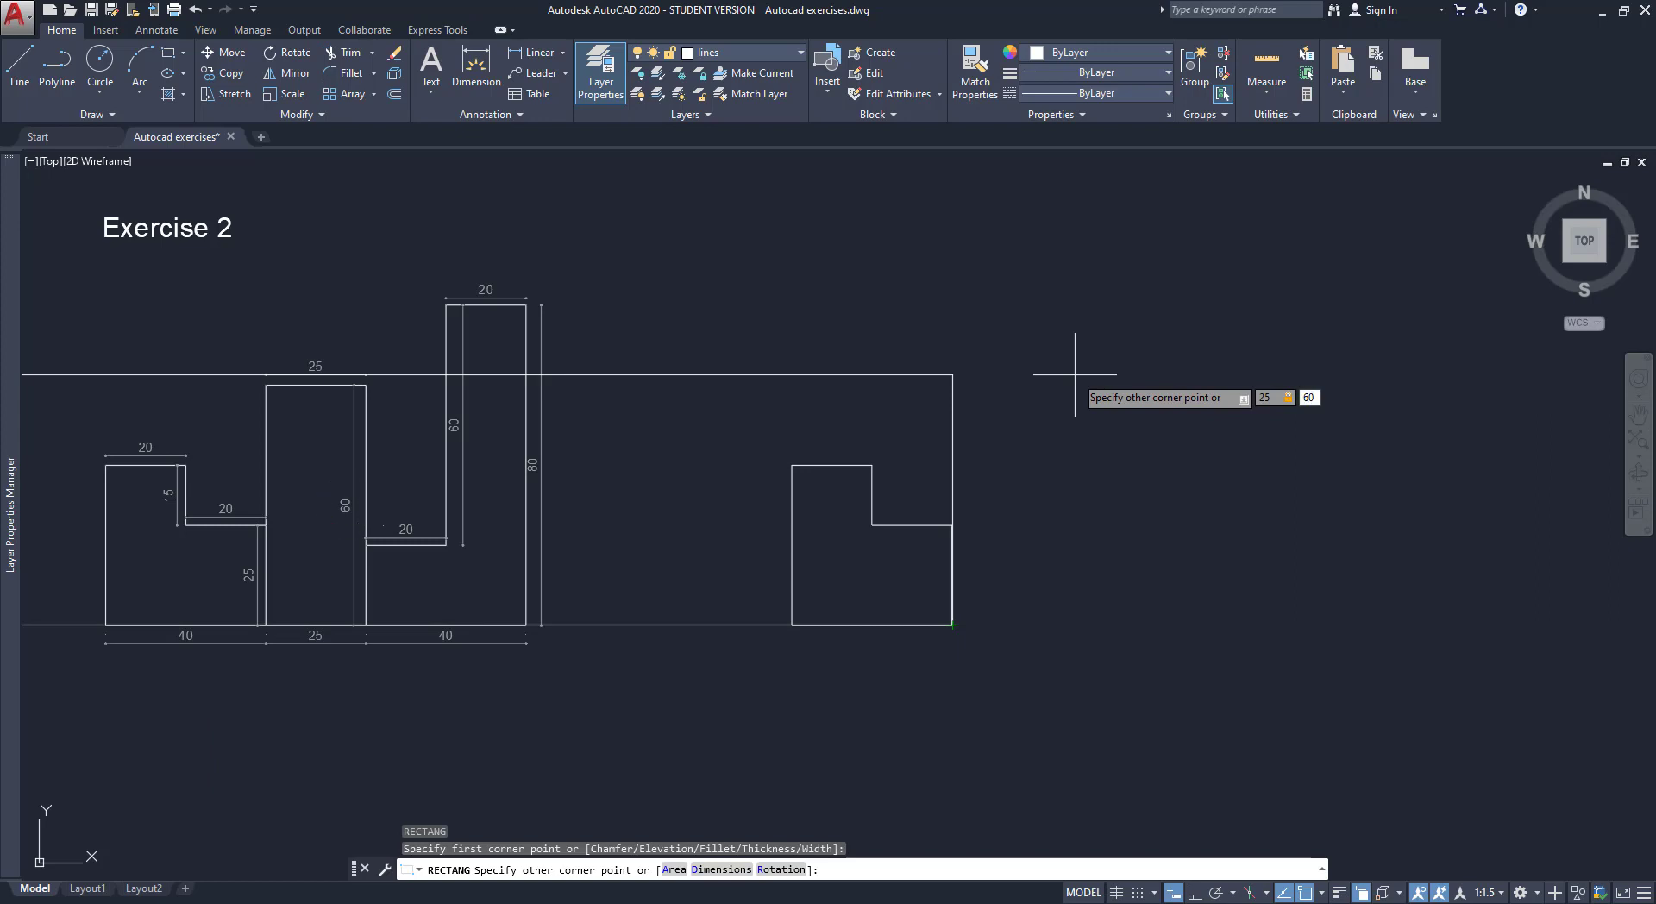
pyautogui.press('Return')
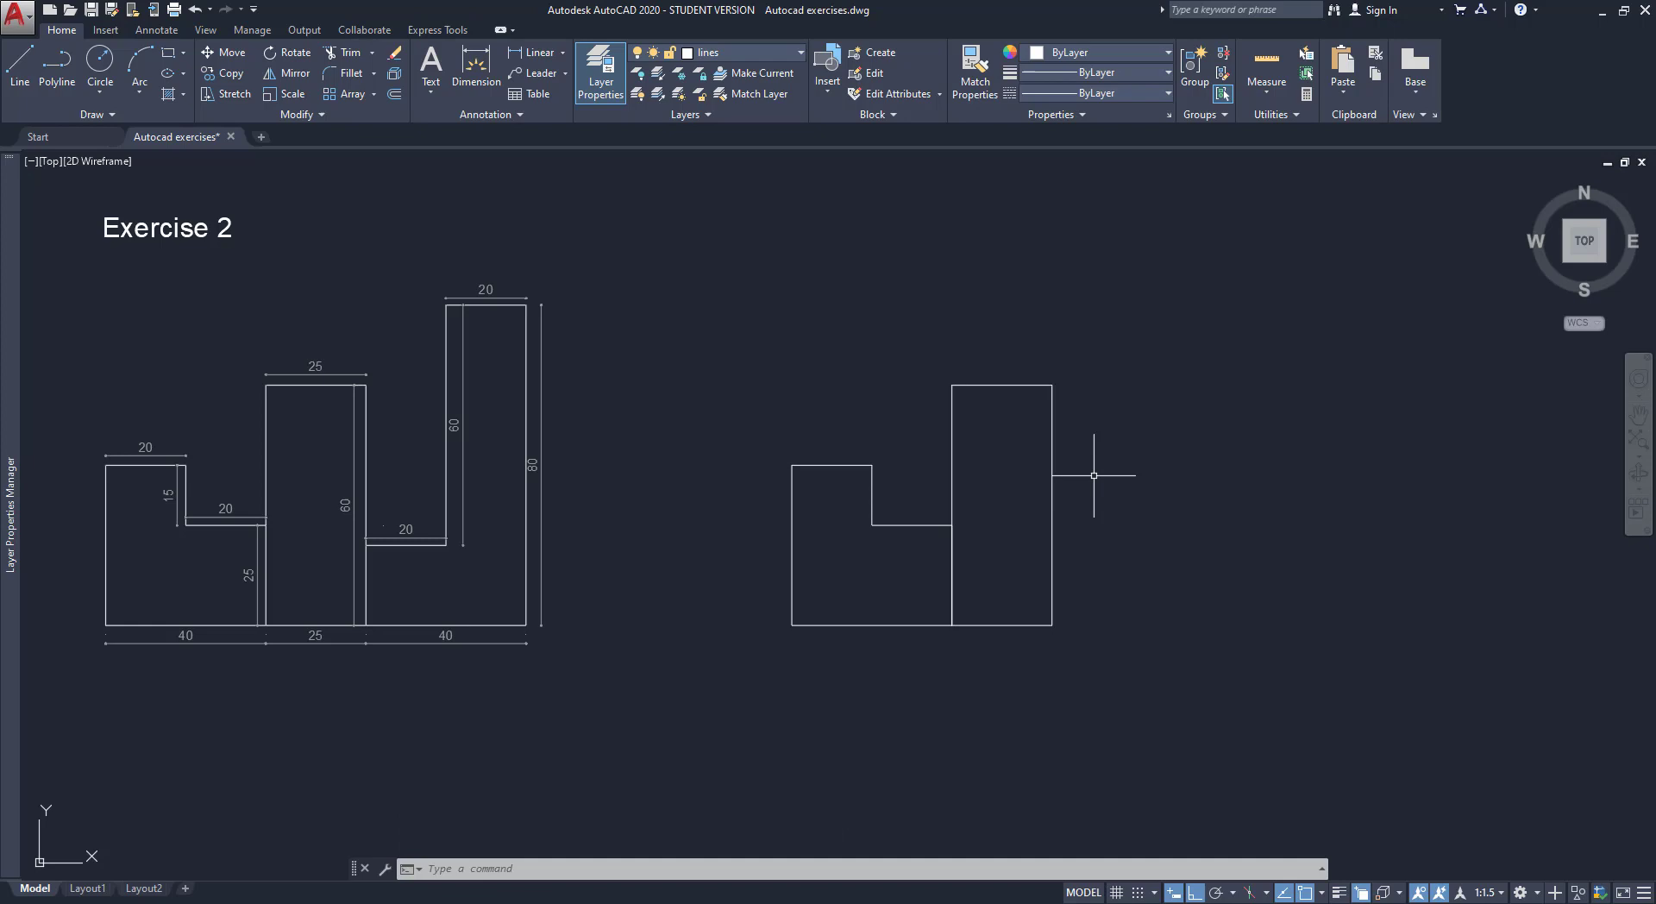
# Polyline the tall right section from the rectangle's corner: 80 up, 25 left, 60 down, 20 left
pyautogui.write('PL')
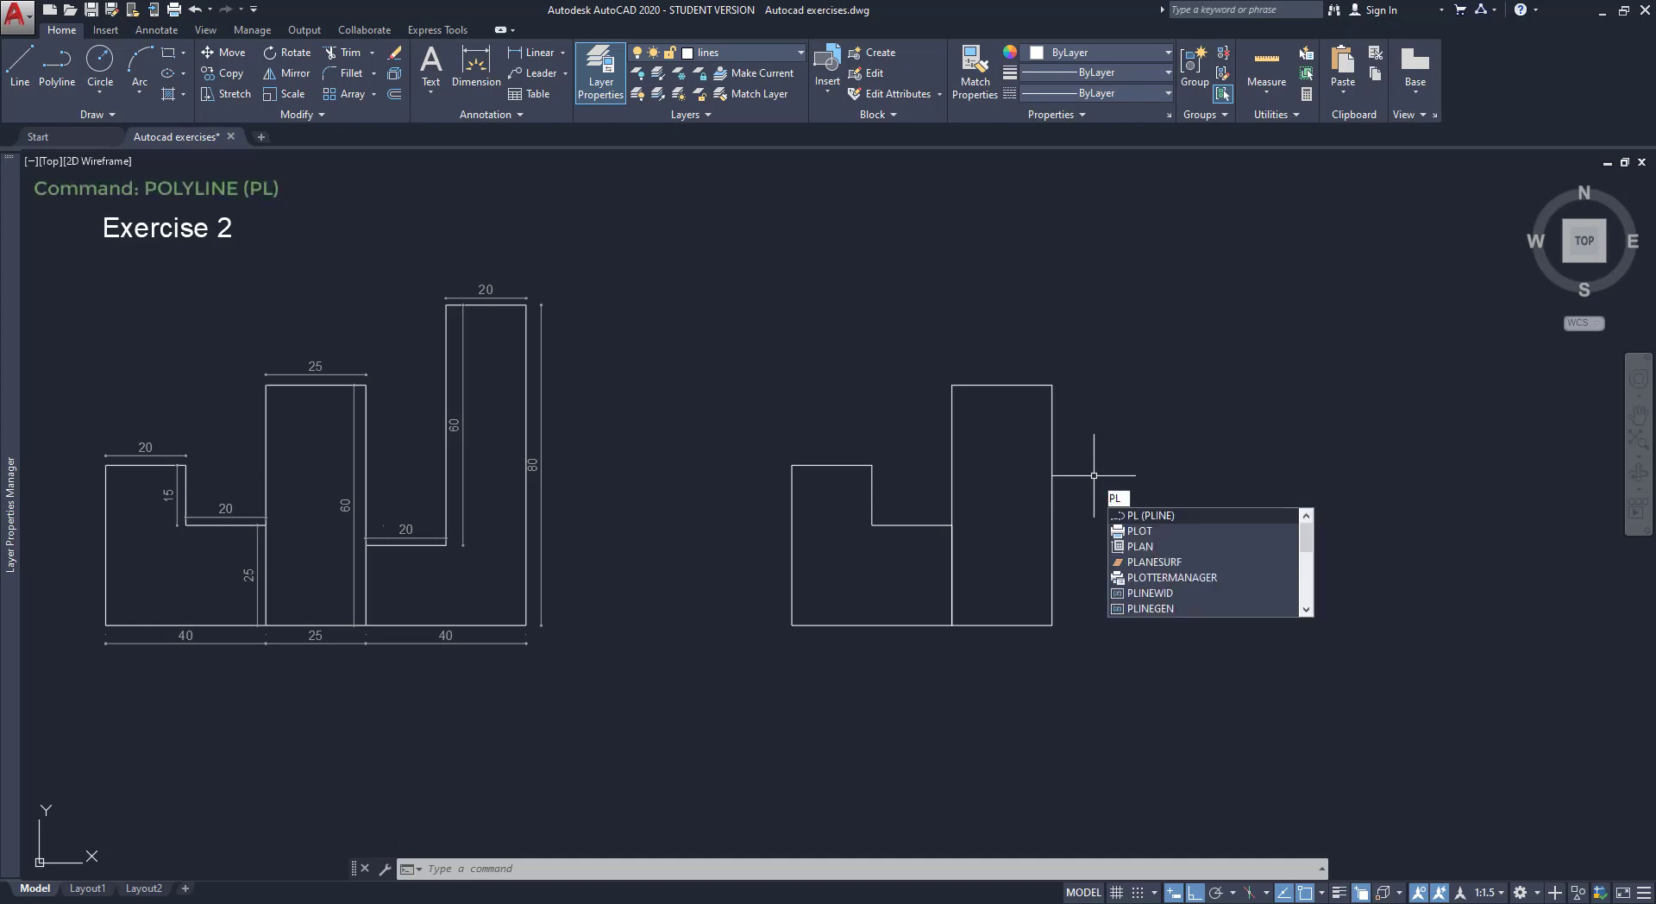
pyautogui.press('Return')
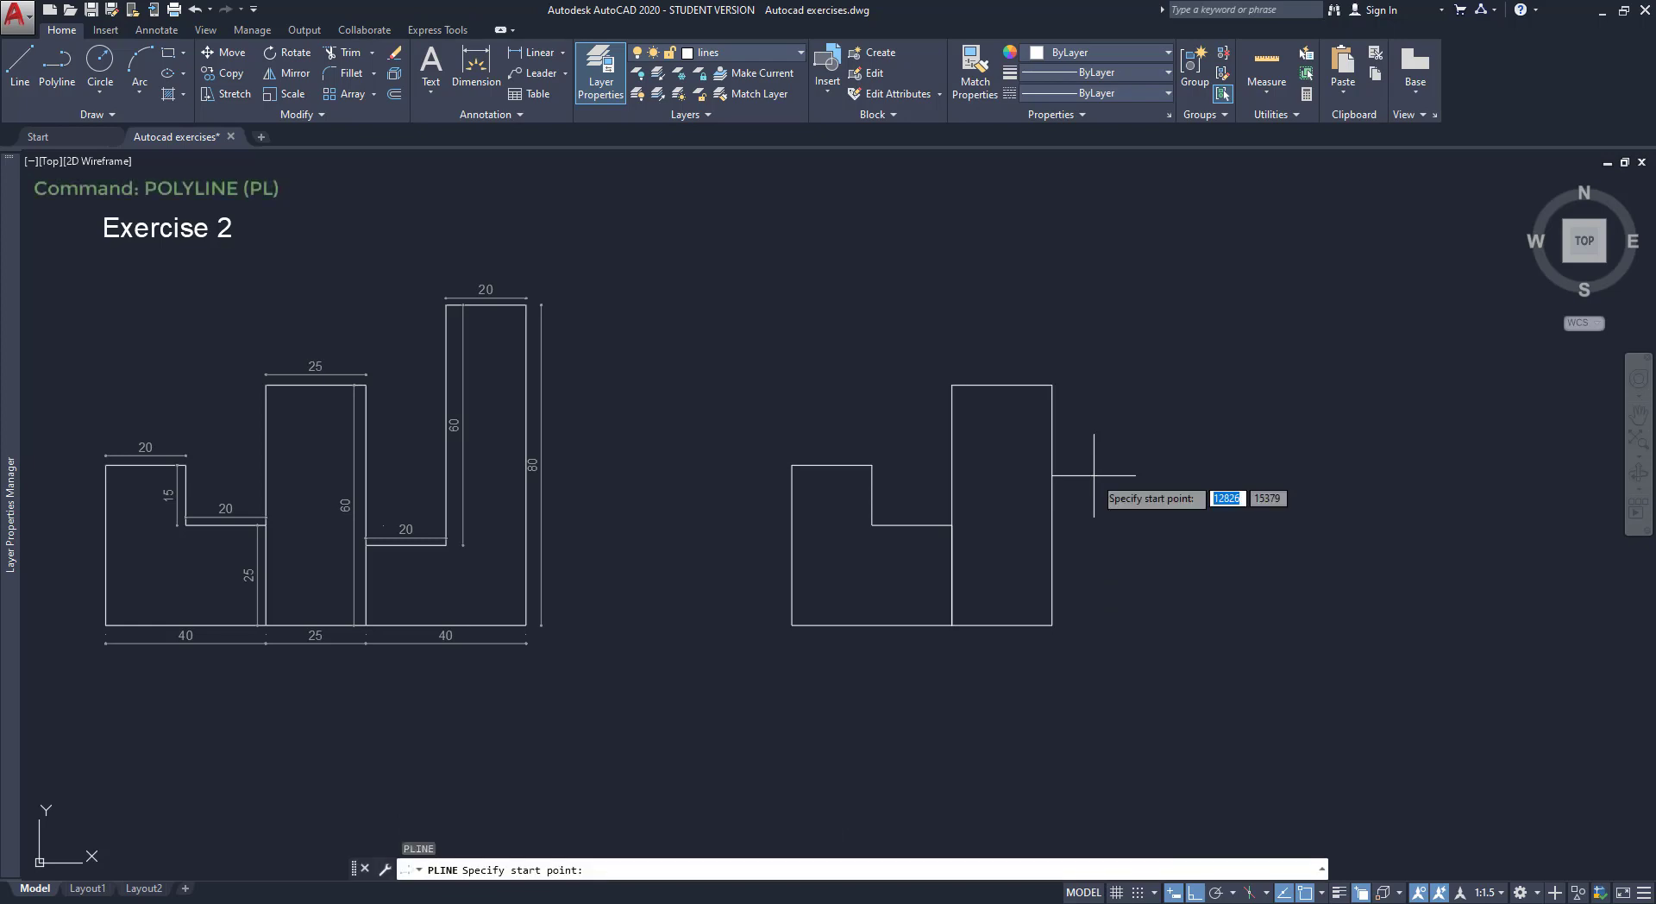
pyautogui.click(1052, 625)
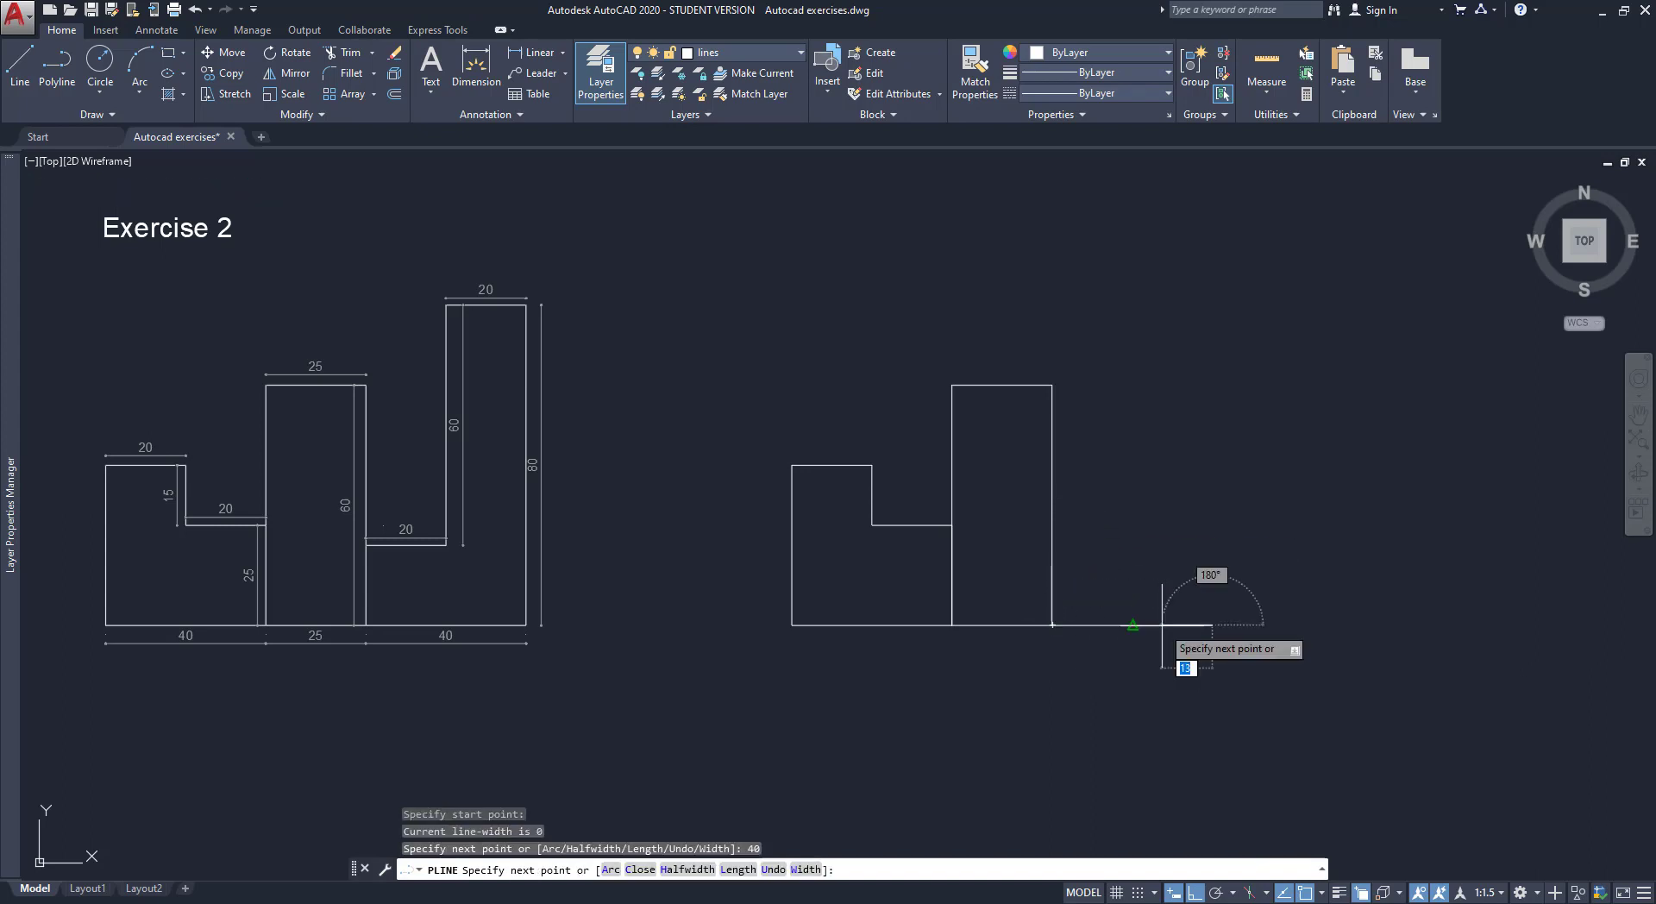
pyautogui.write('80')
pyautogui.press('Return')
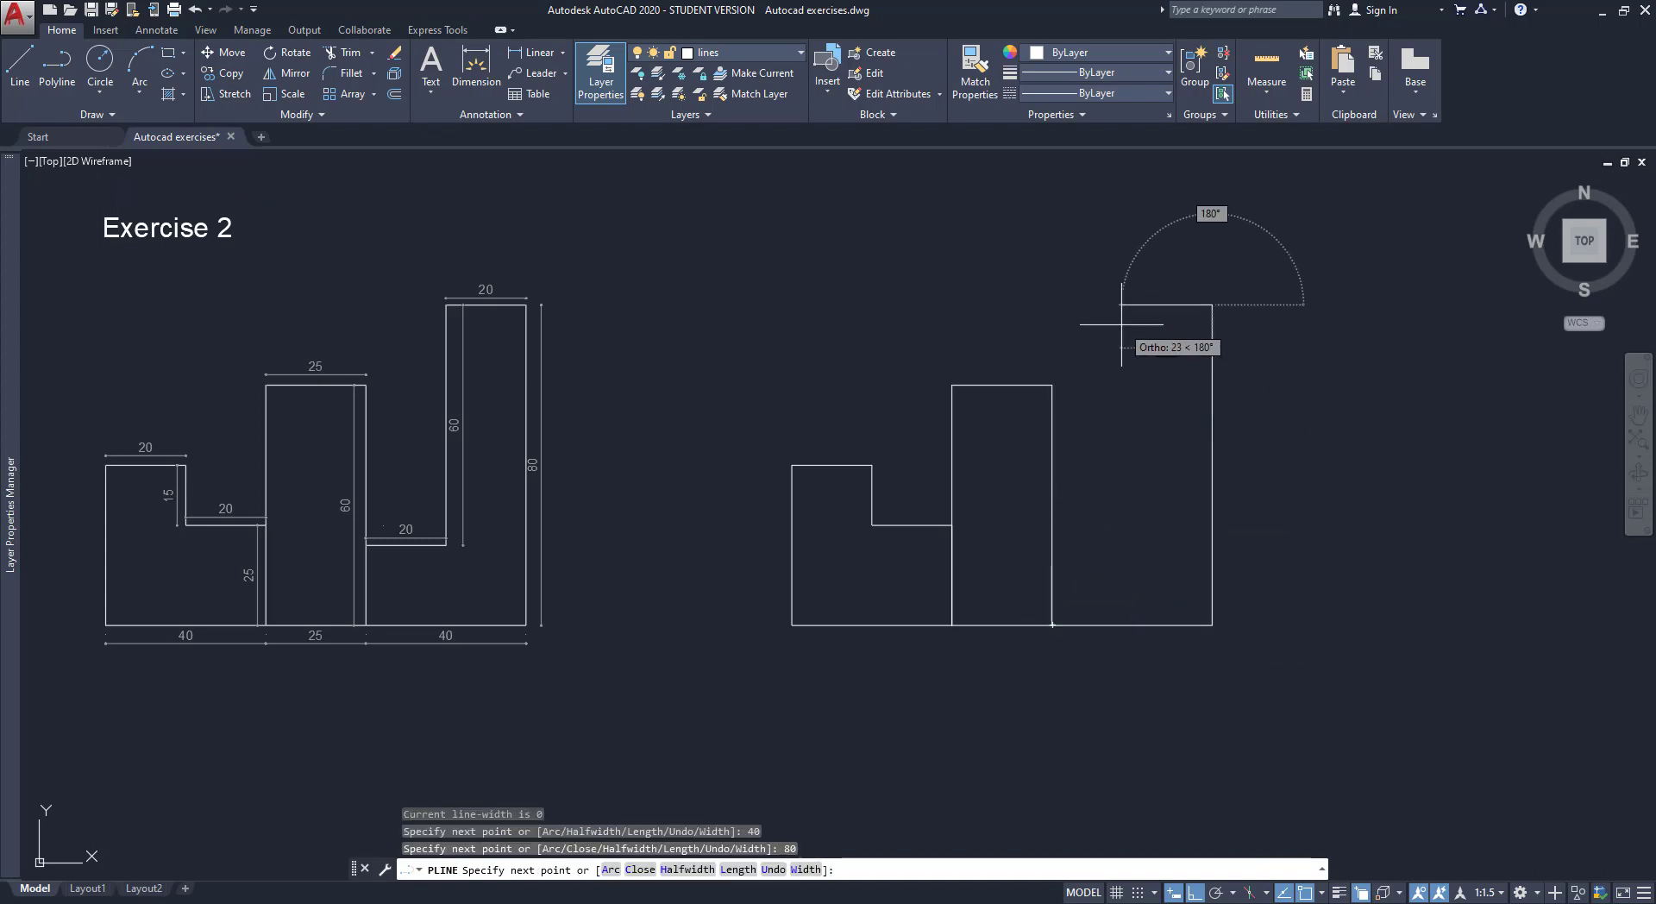
pyautogui.write('25')
pyautogui.press('Return')
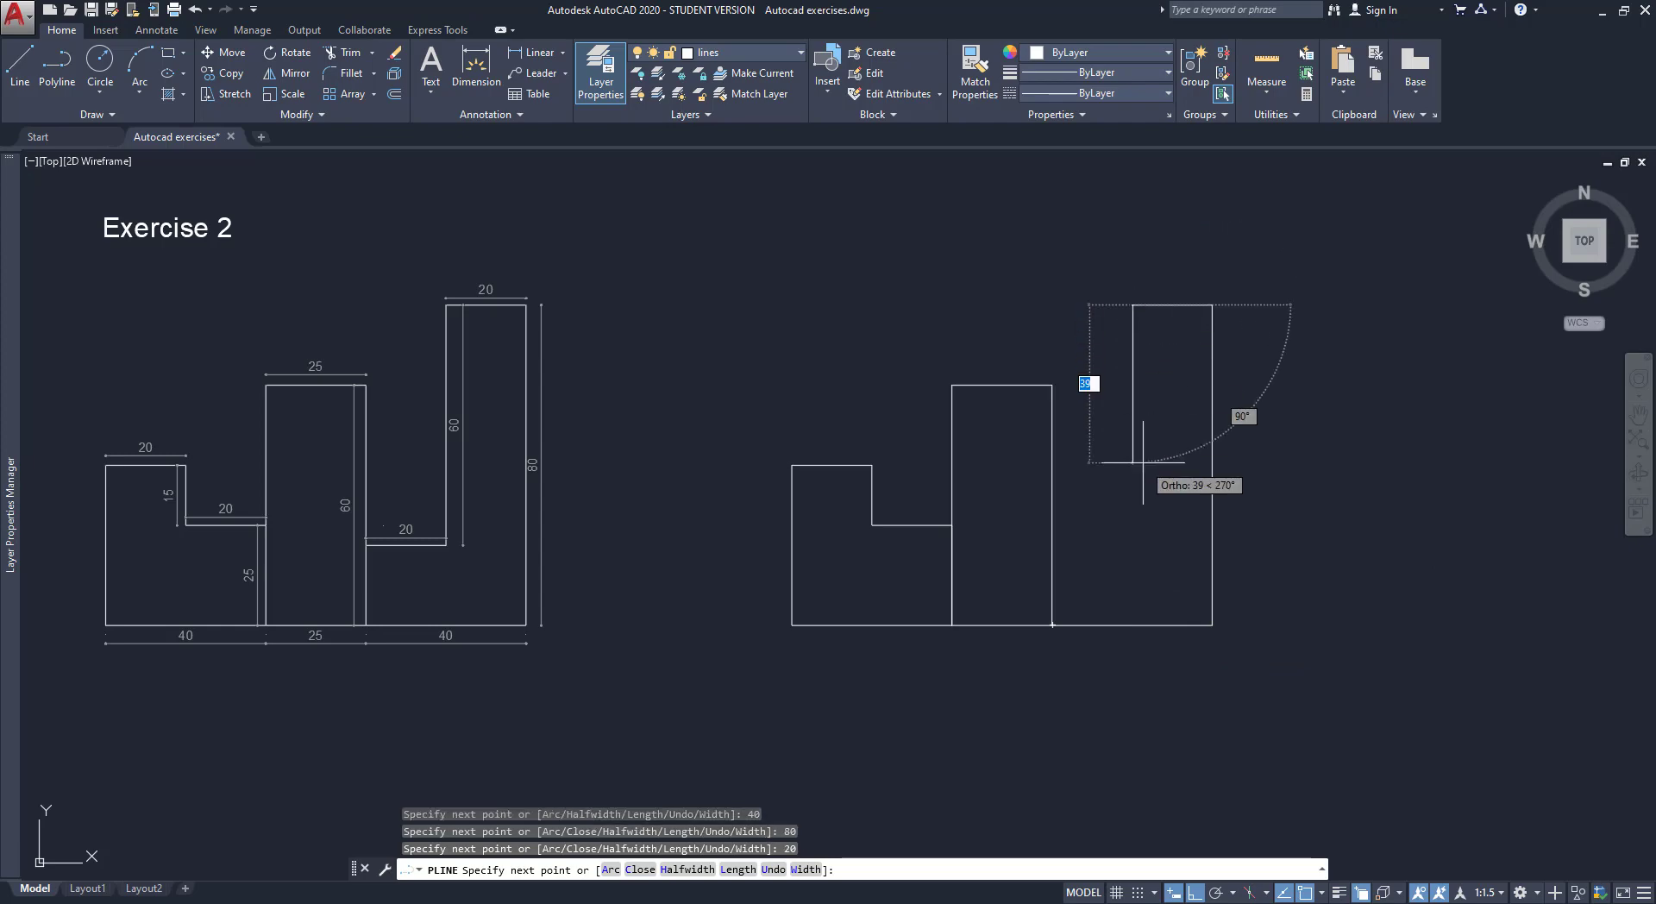
pyautogui.write('60')
pyautogui.press('Return')
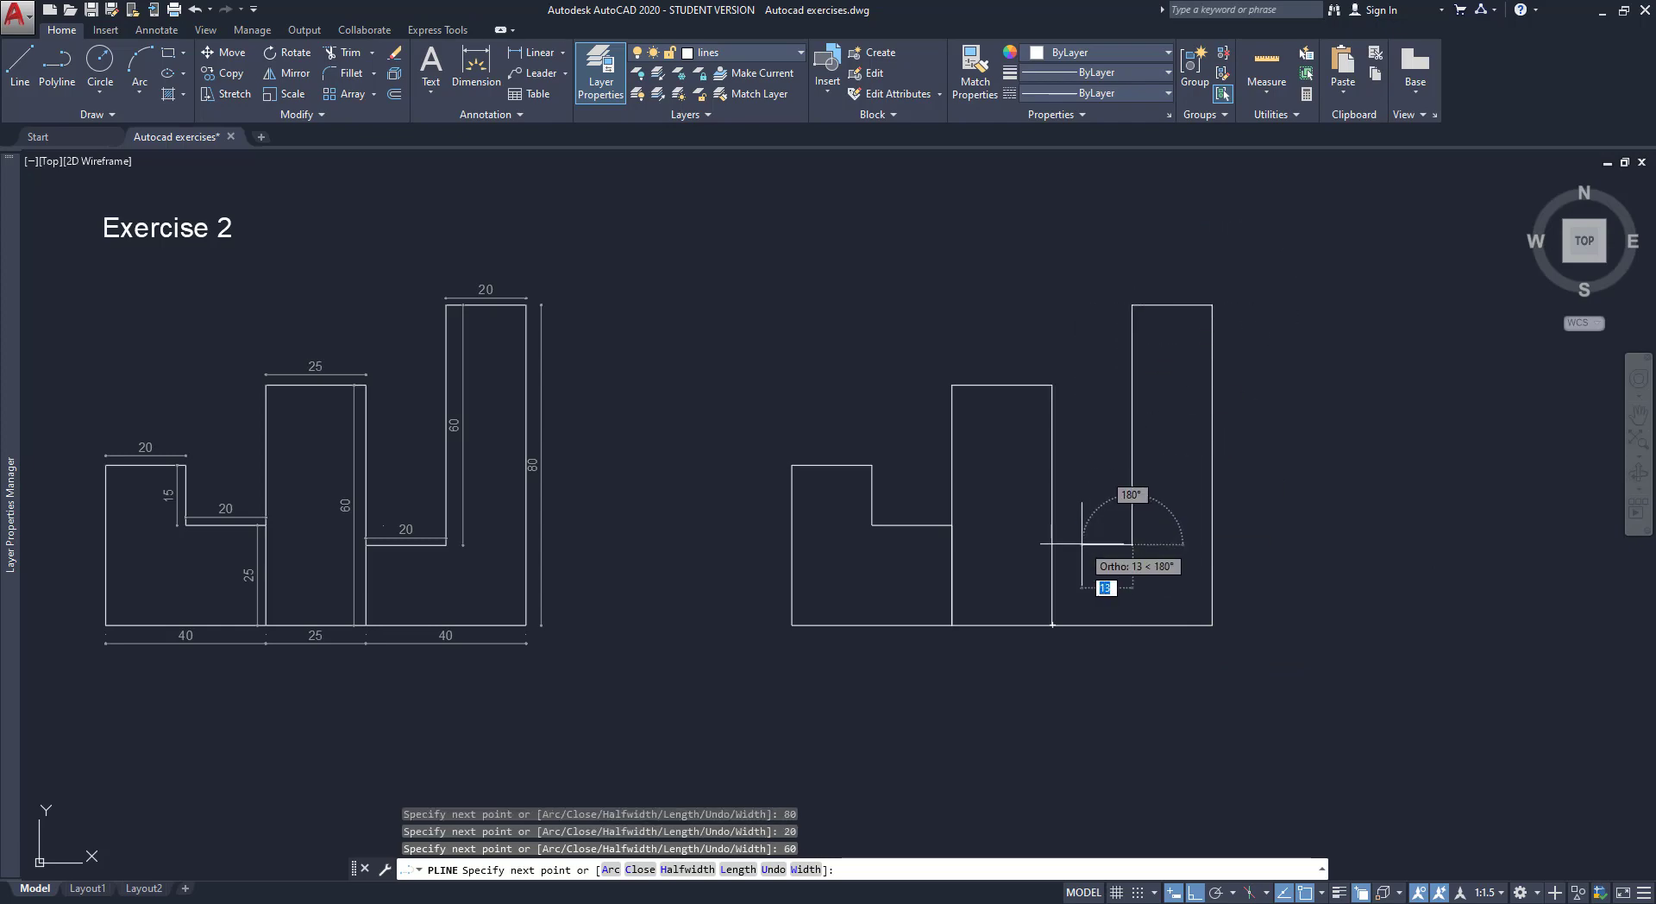
pyautogui.write('20')
pyautogui.press('Return')
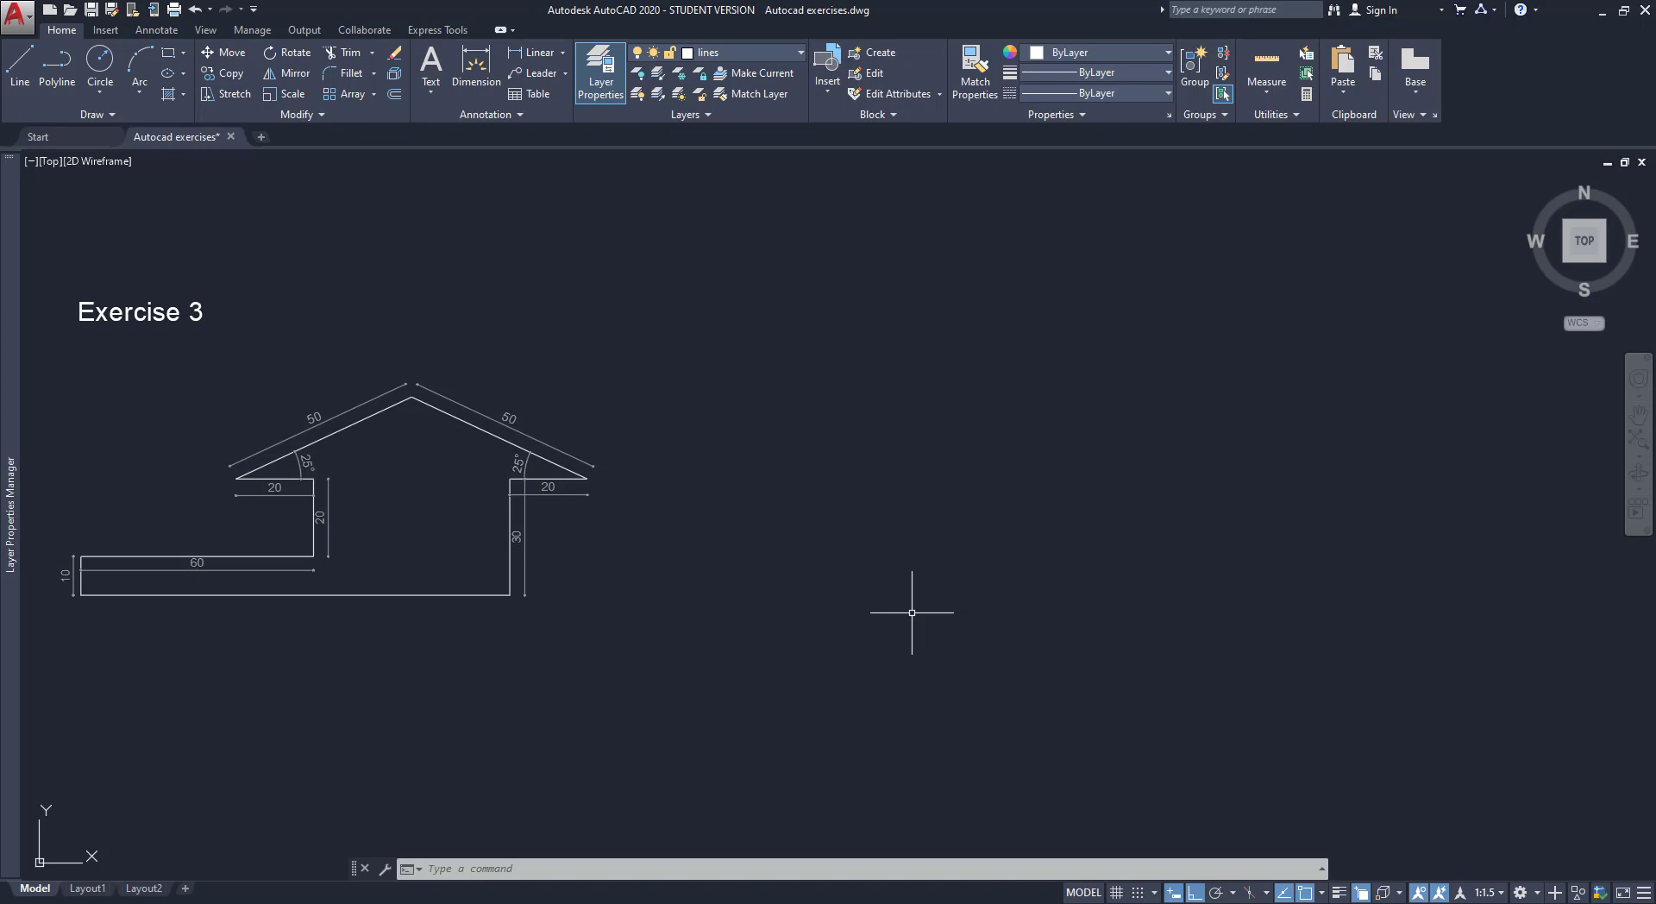
# Start a polyline right of Exercise 3 with 10, 60, 20 and 20-unit base-arm edges
pyautogui.click(56, 71)
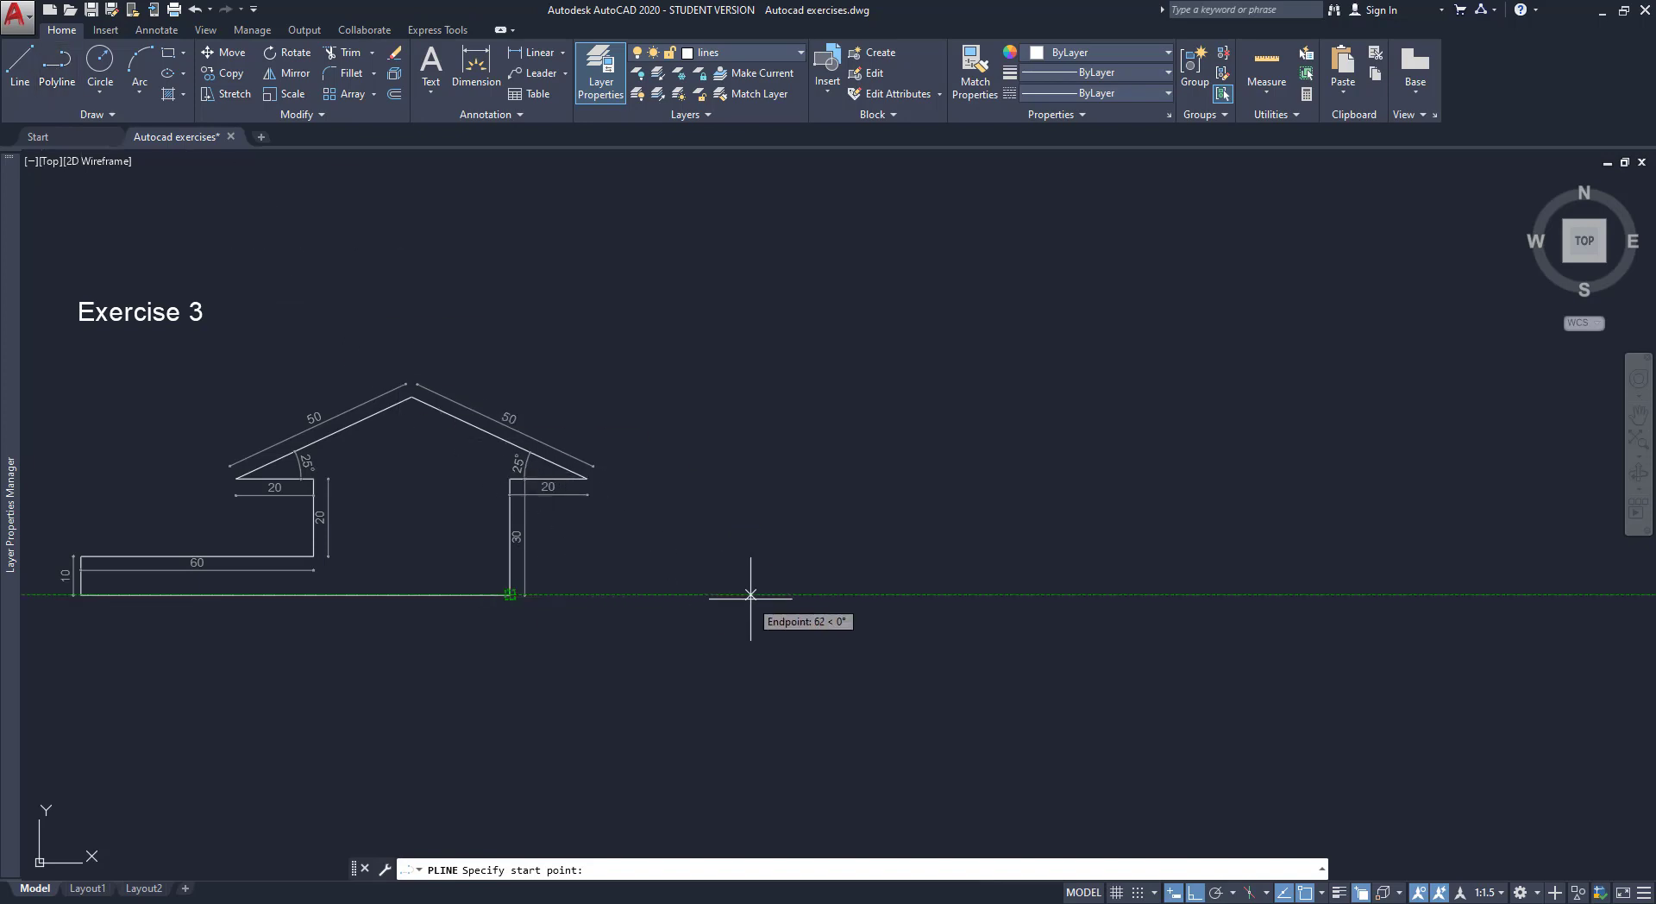
pyautogui.click(760, 594)
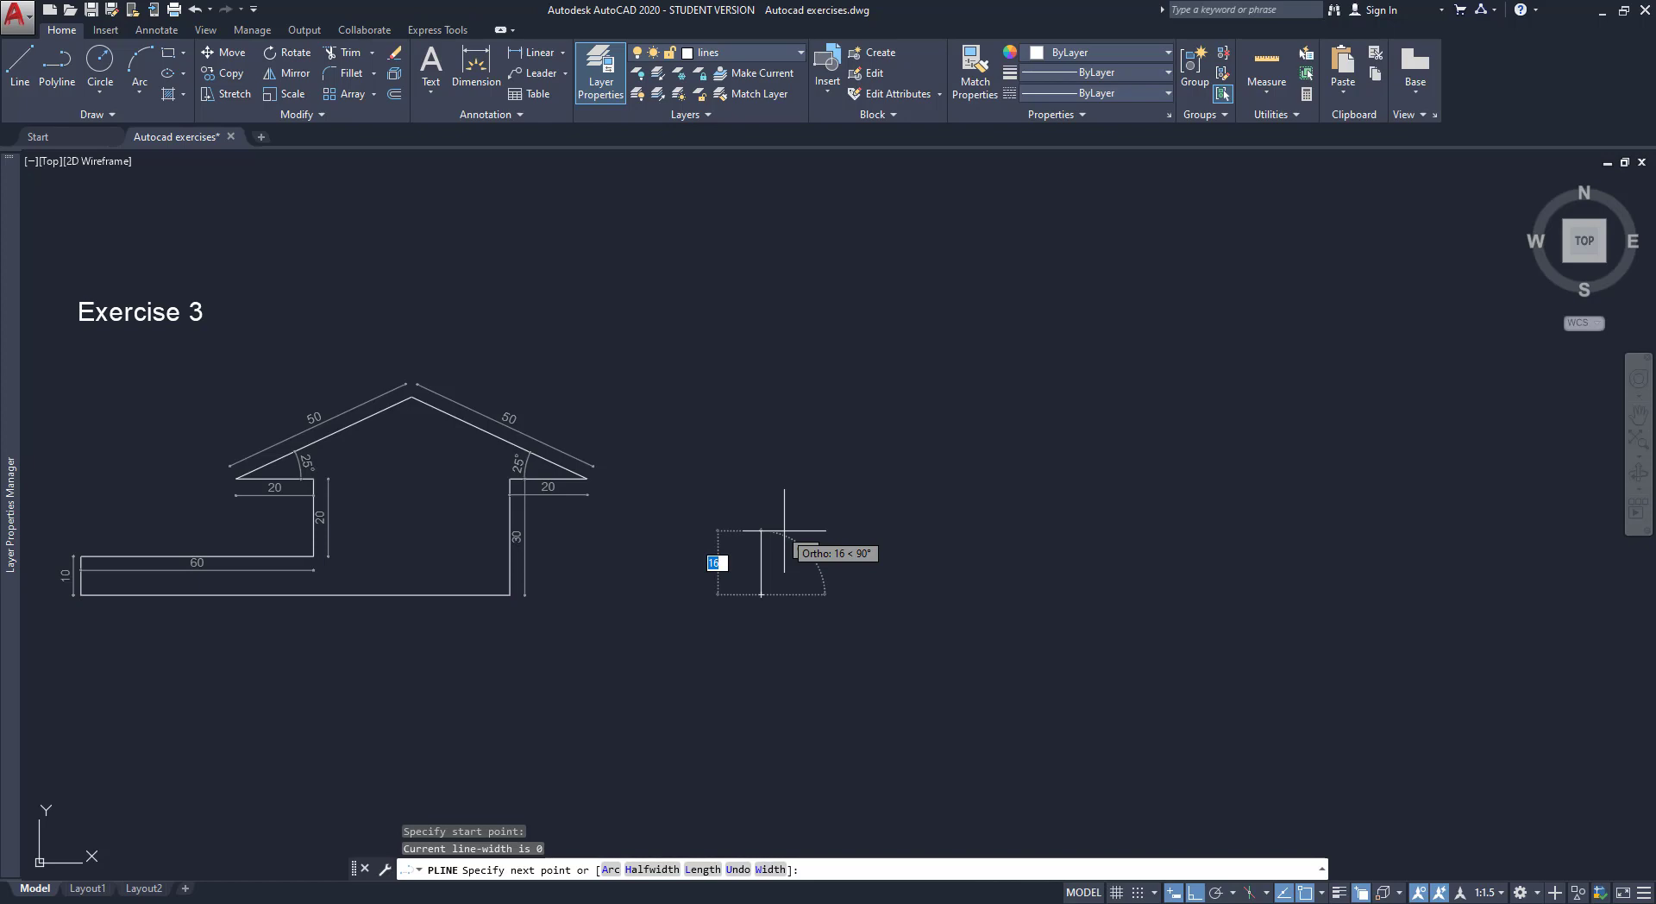
pyautogui.write('10')
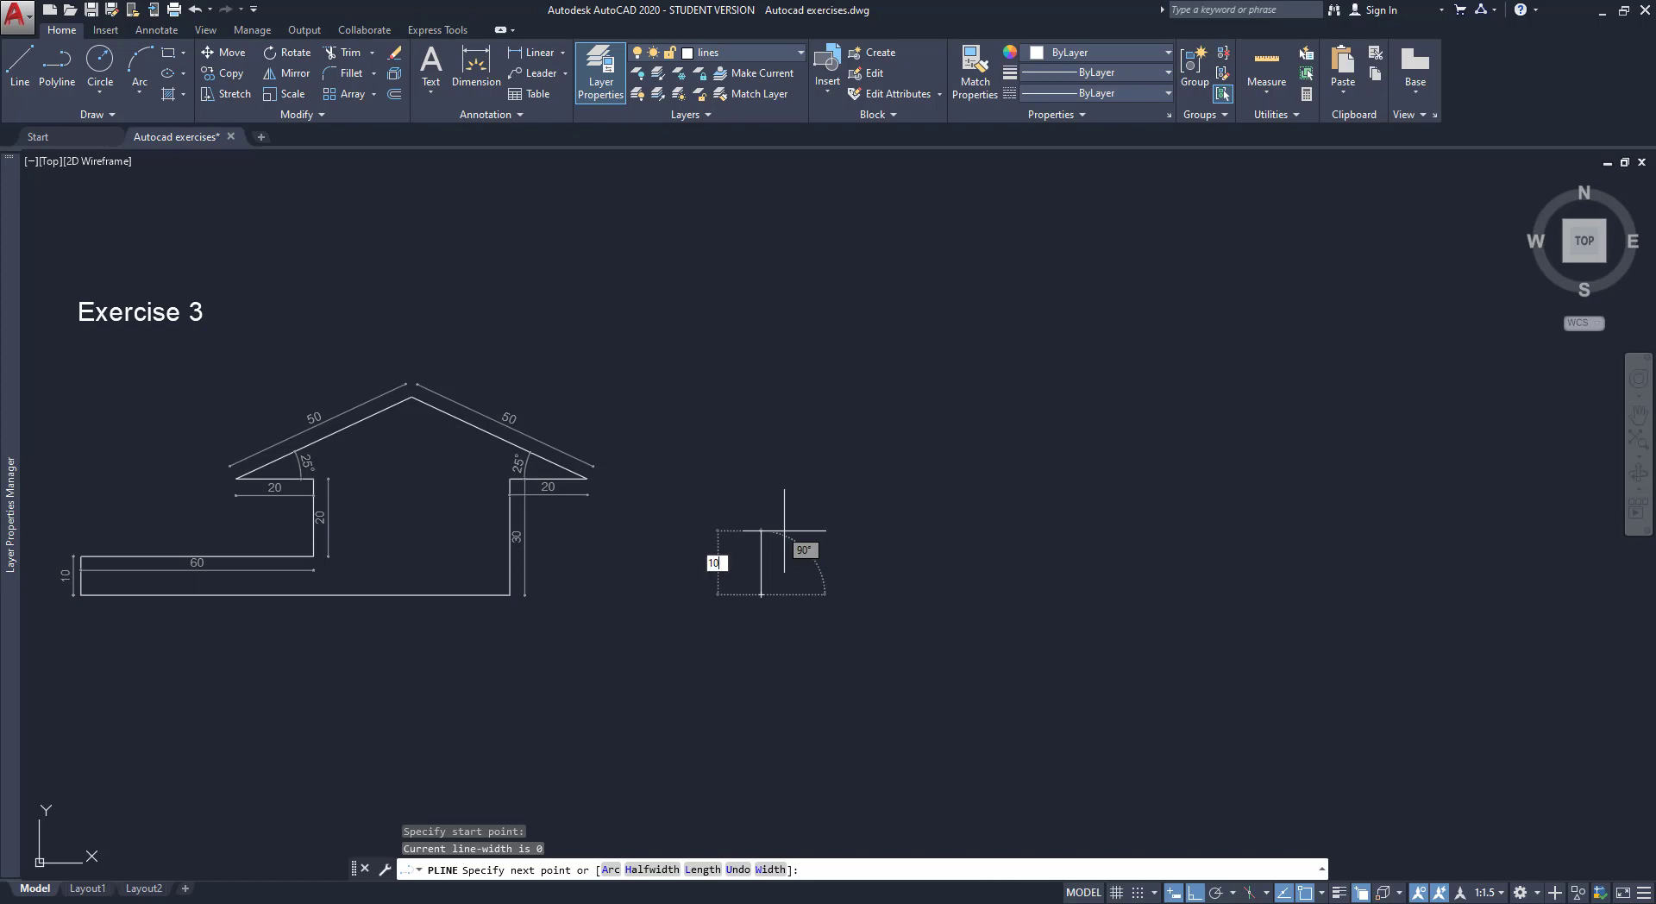
pyautogui.press('Return')
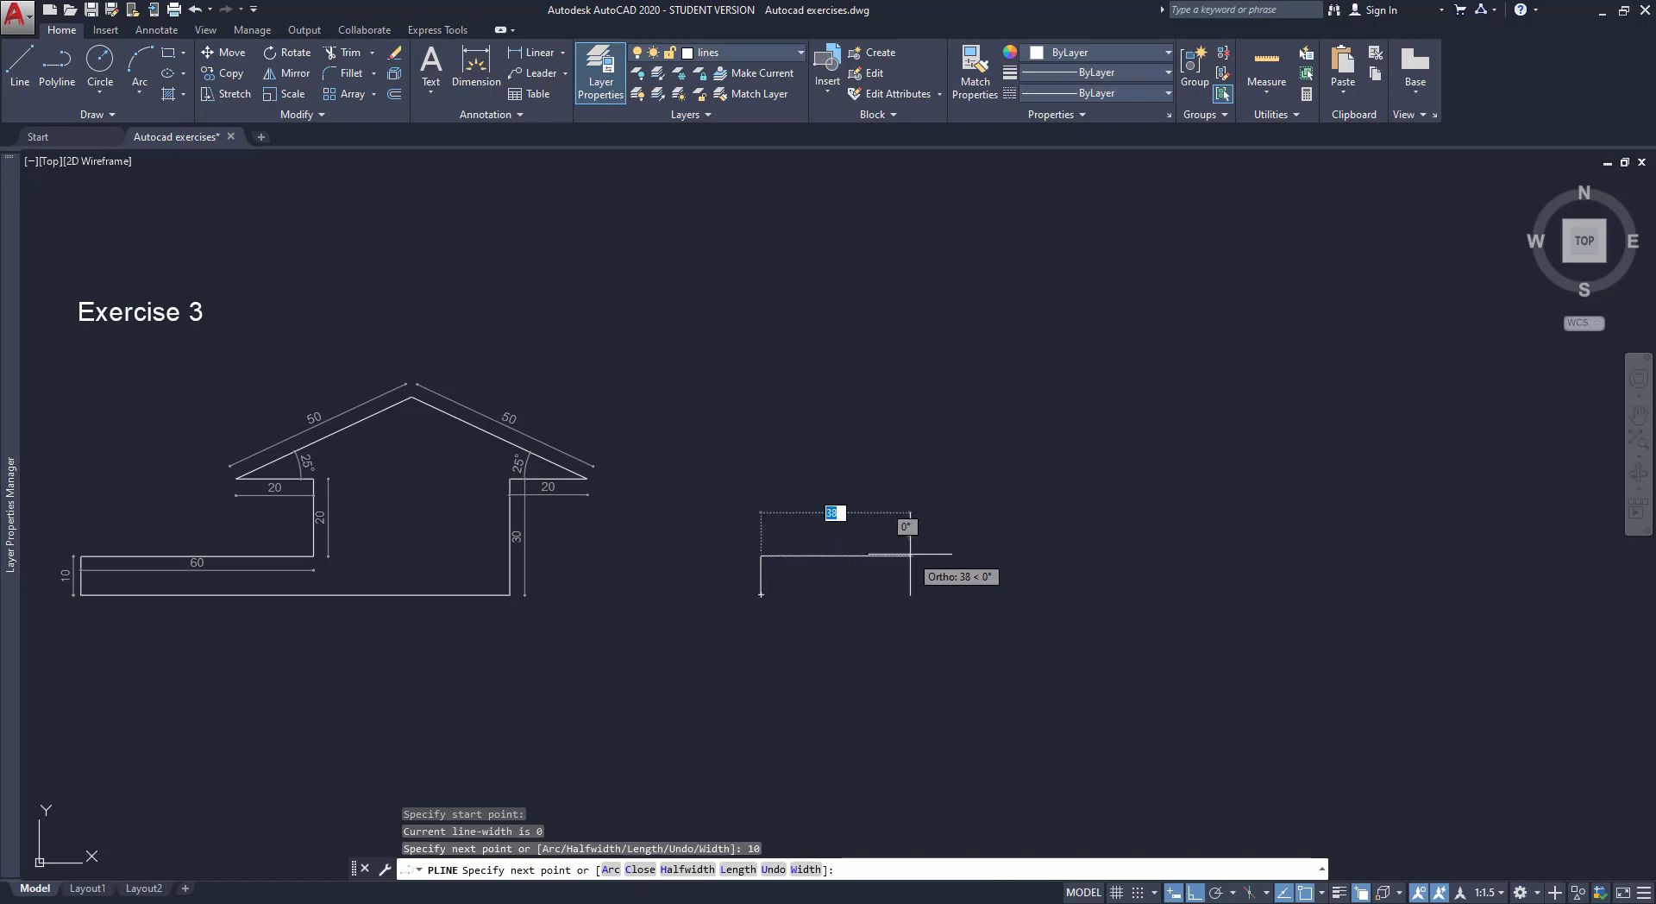
pyautogui.write('60')
pyautogui.press('Return')
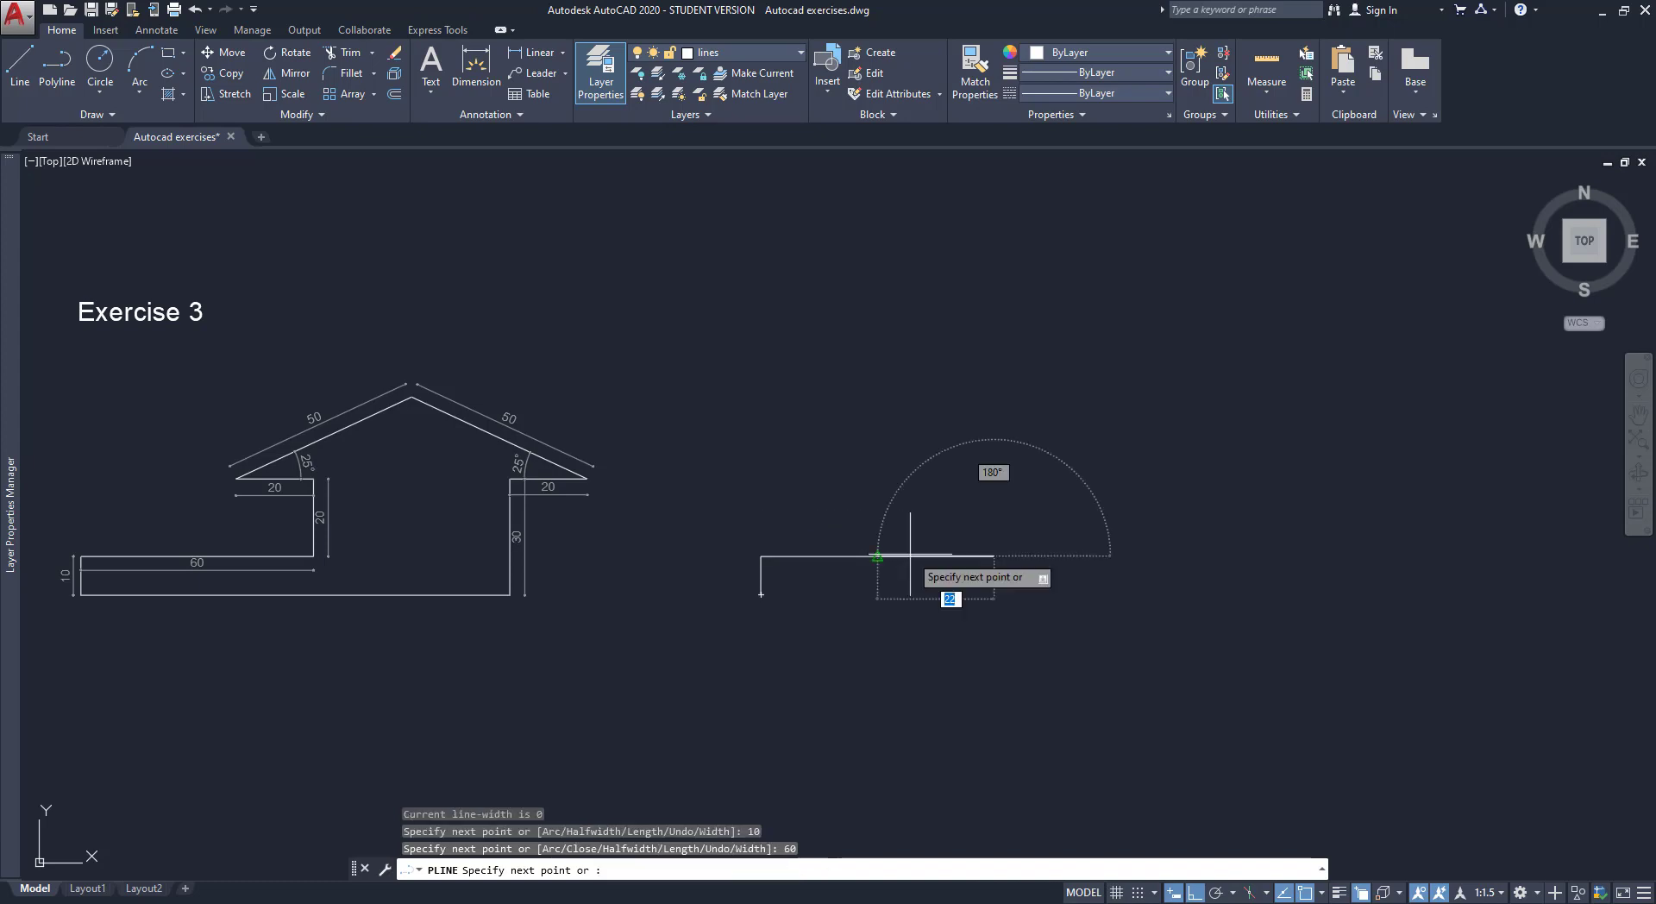
pyautogui.write('20')
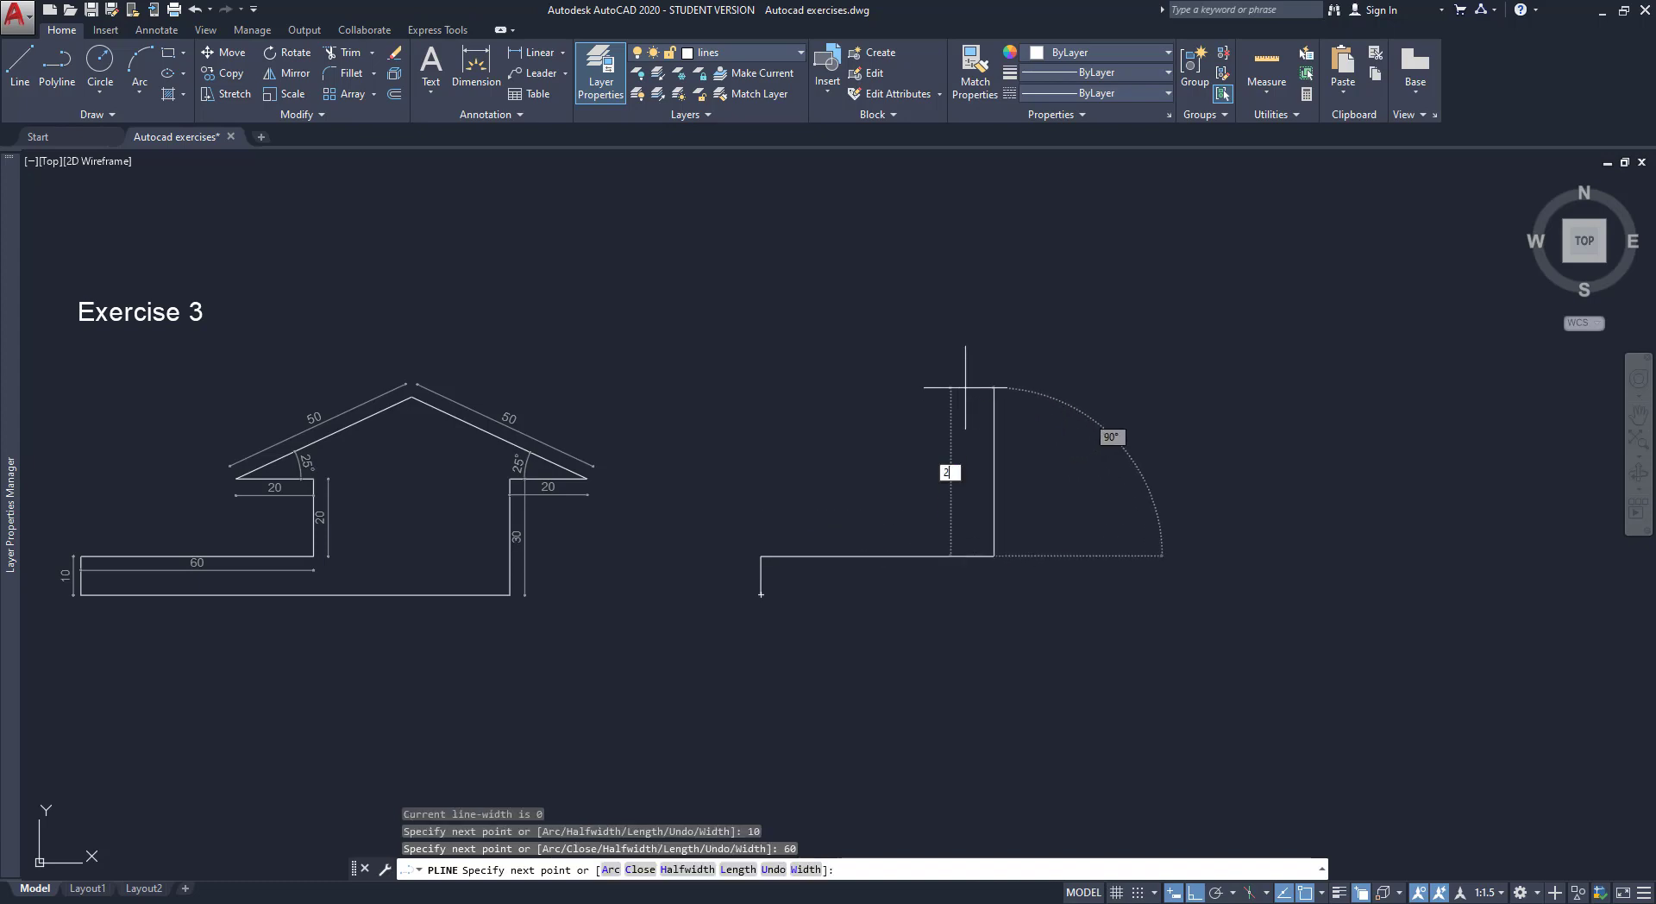
pyautogui.press('Return')
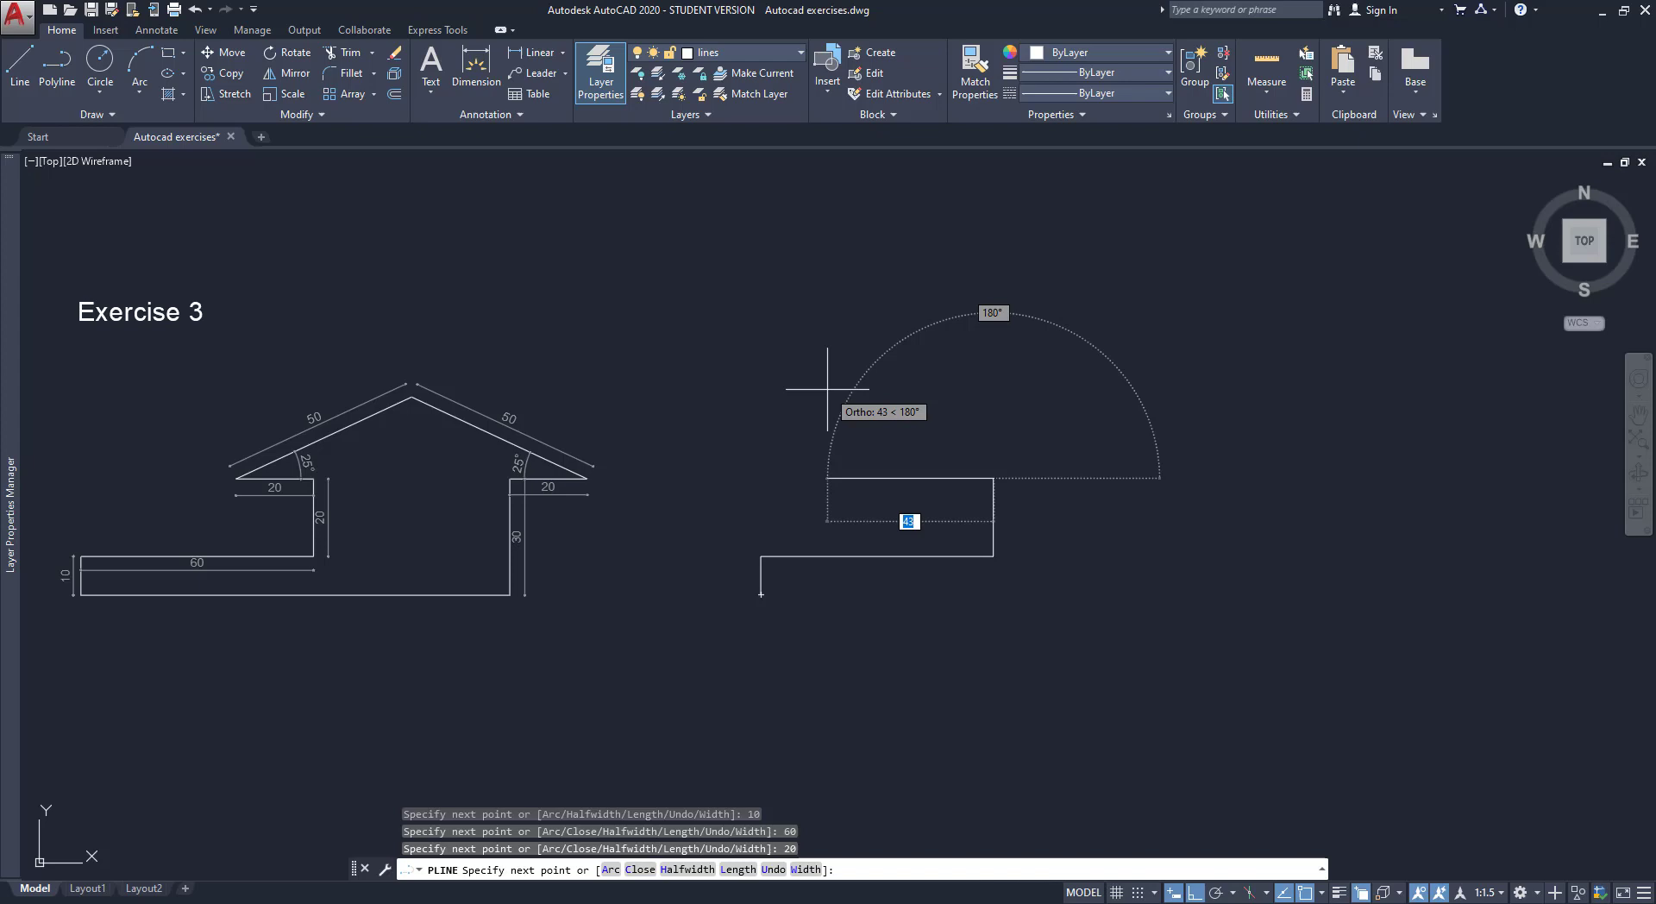
pyautogui.write('2')
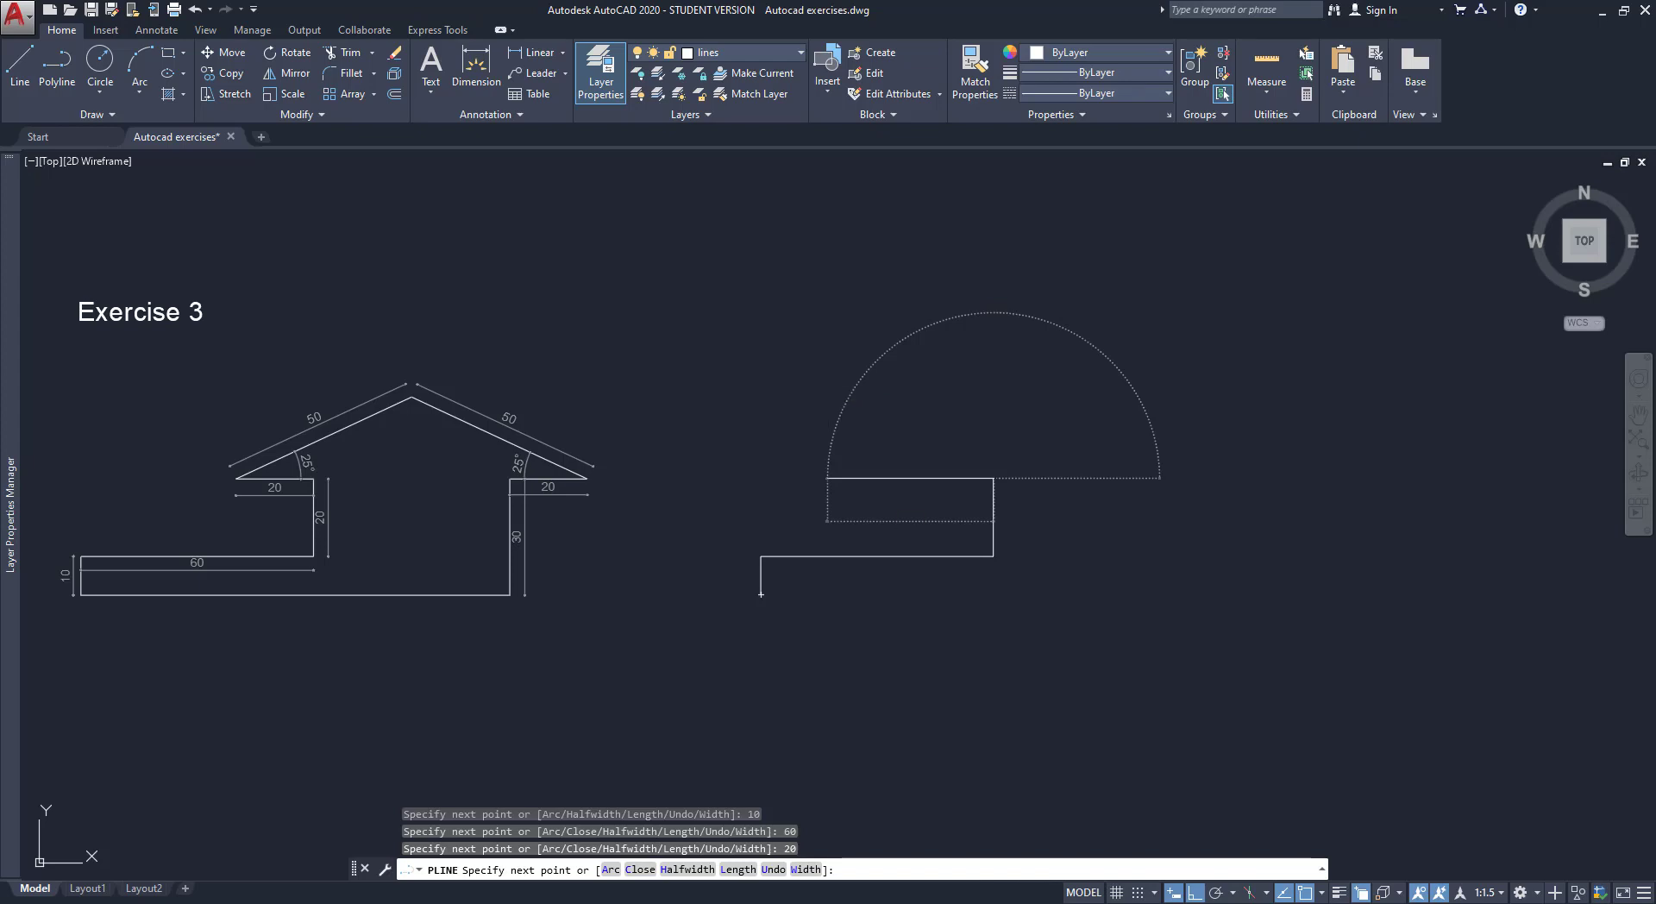
pyautogui.press('Return')
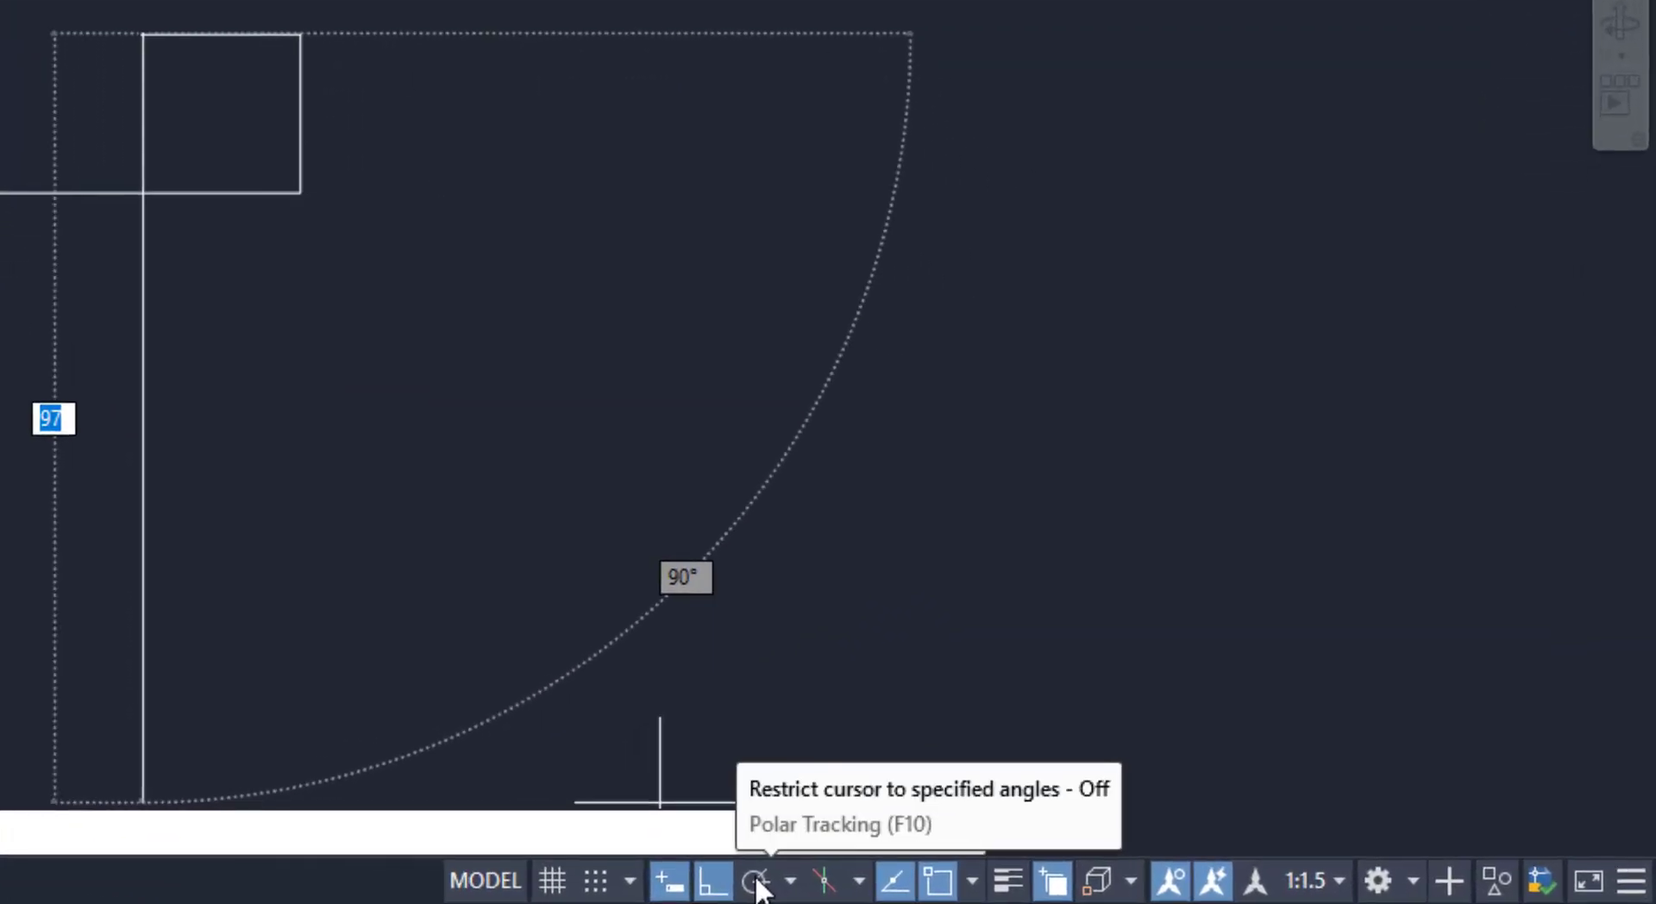
# With polar tracking on, add two 50-unit roof slopes at 25° meeting in a peak
pyautogui.click(758, 886)
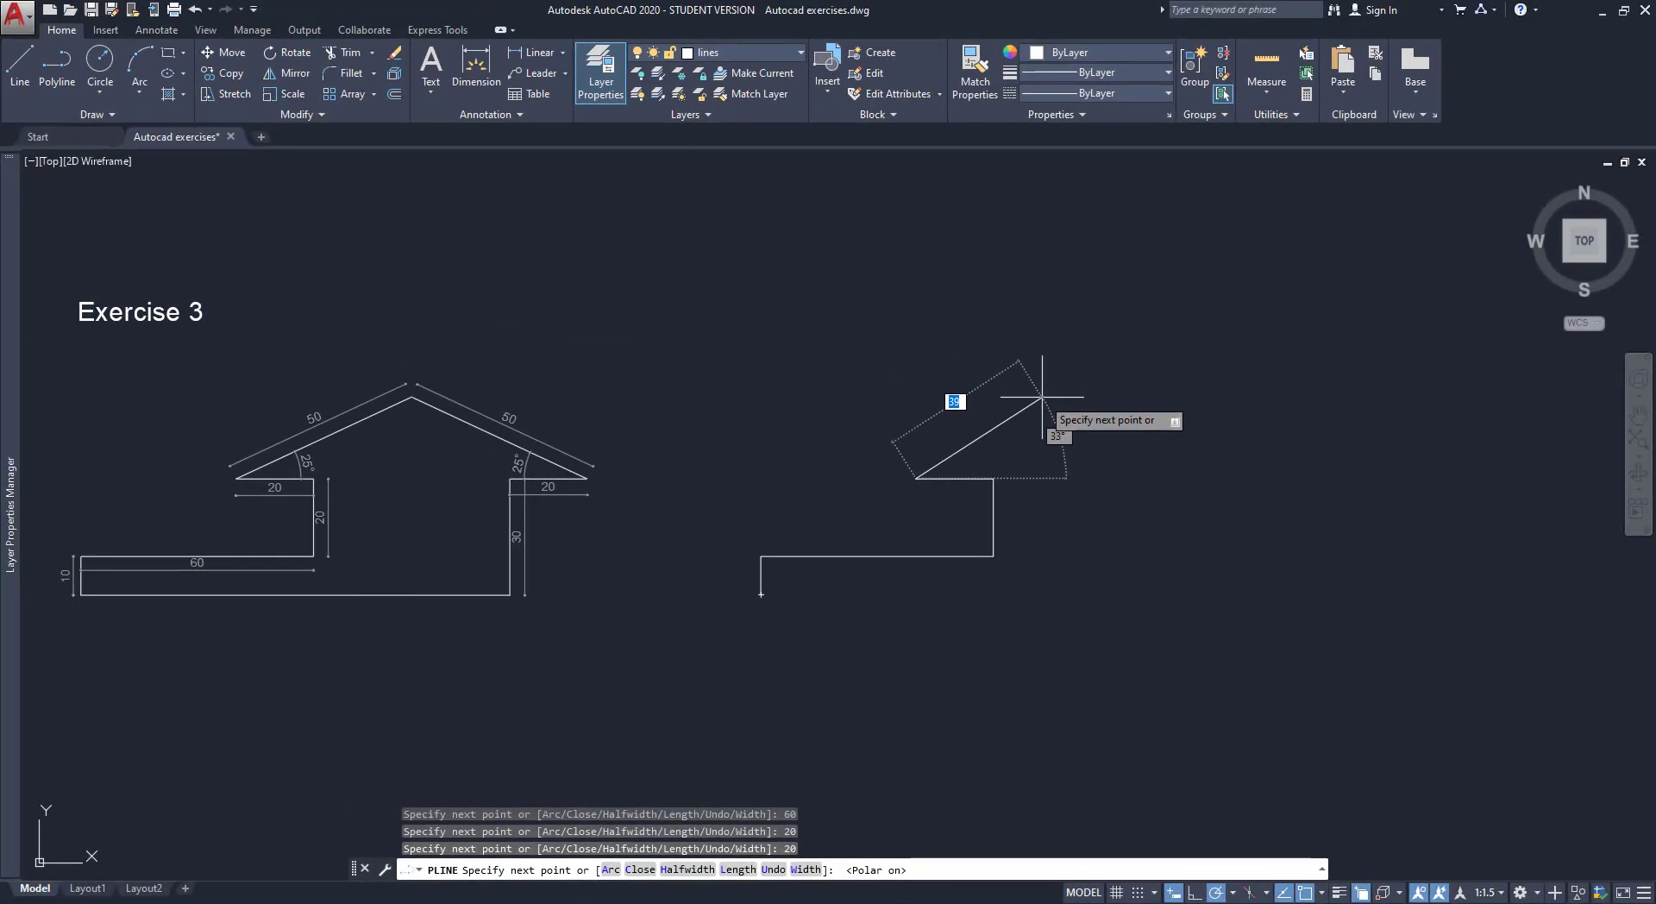
pyautogui.write('50')
pyautogui.press('Tab')
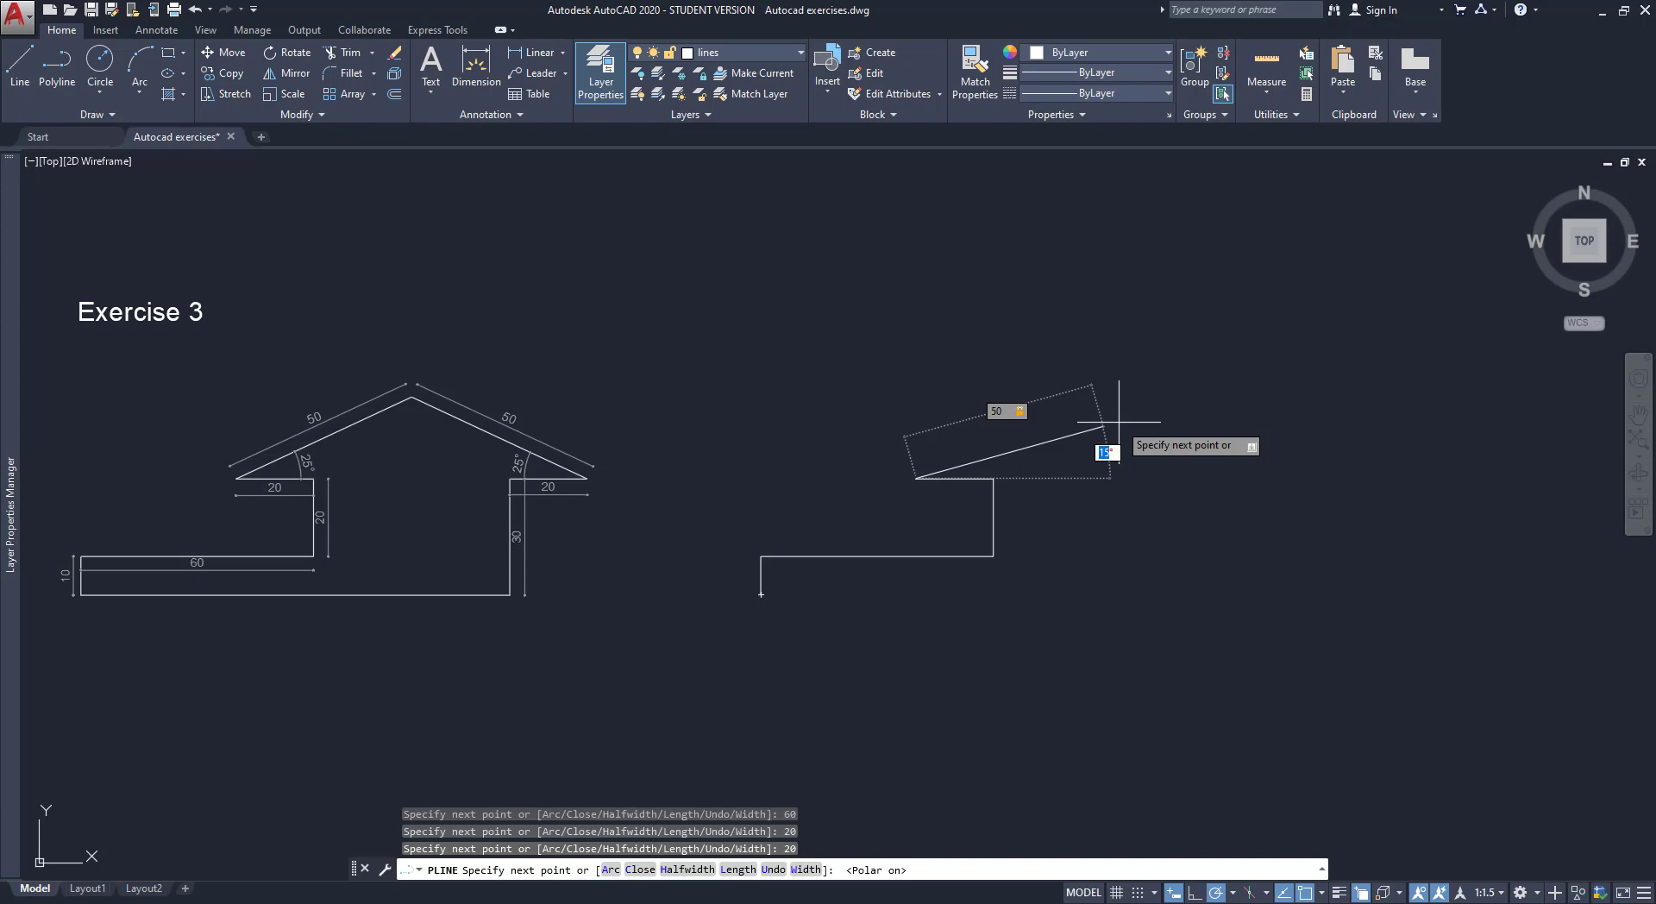
pyautogui.write('25')
pyautogui.press('Return')
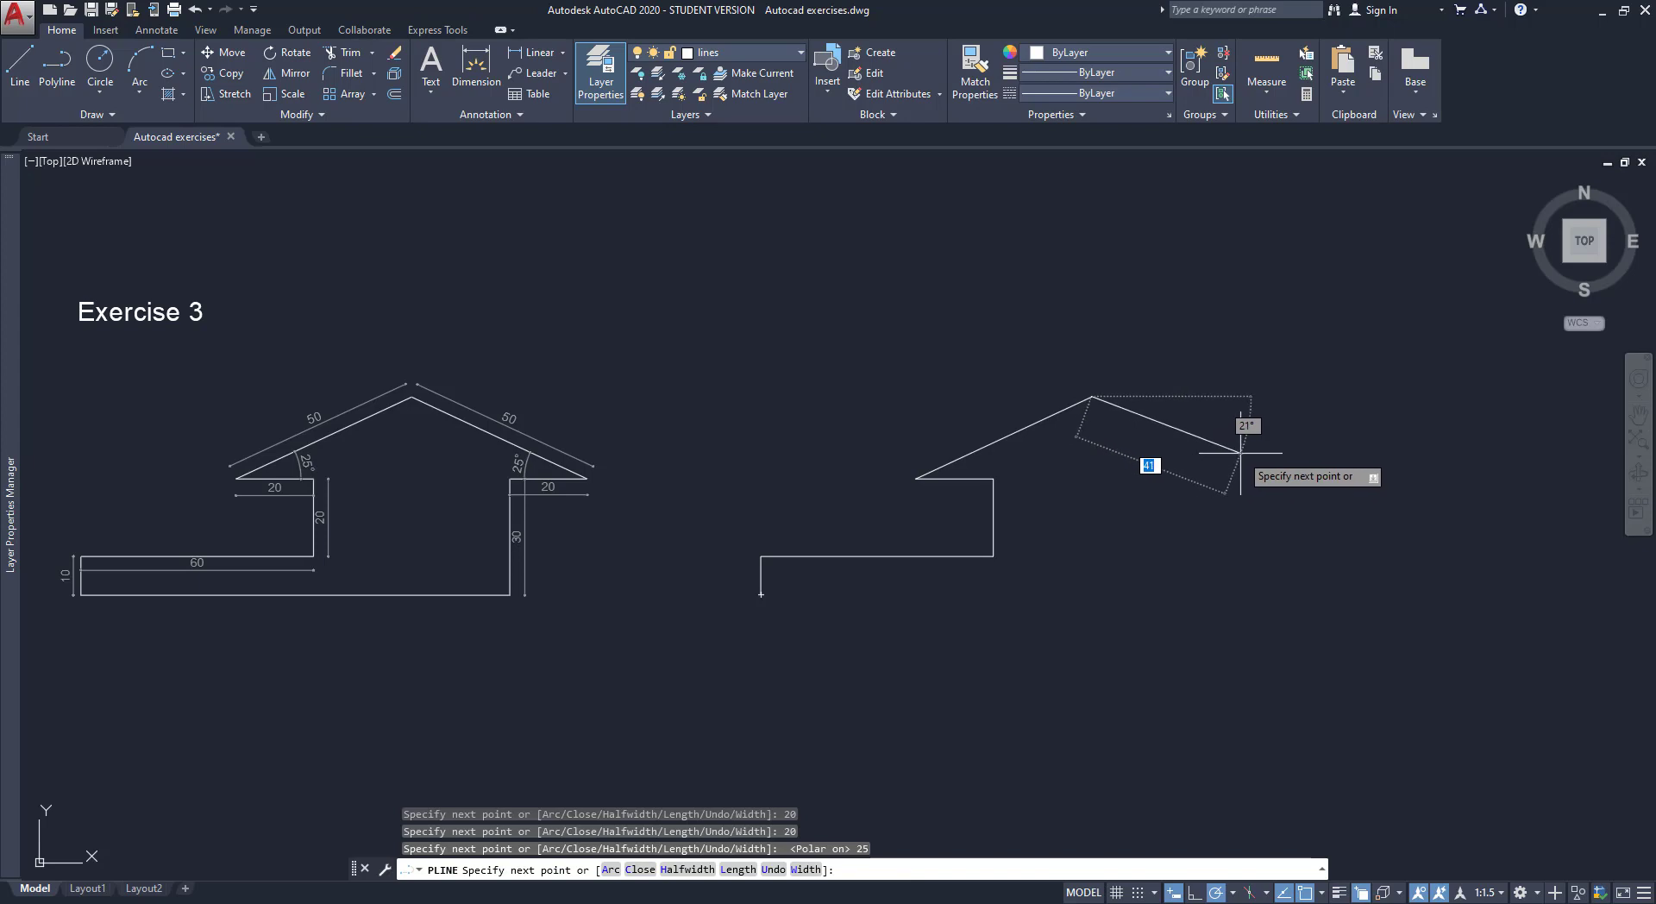
pyautogui.write('50')
pyautogui.press('Tab')
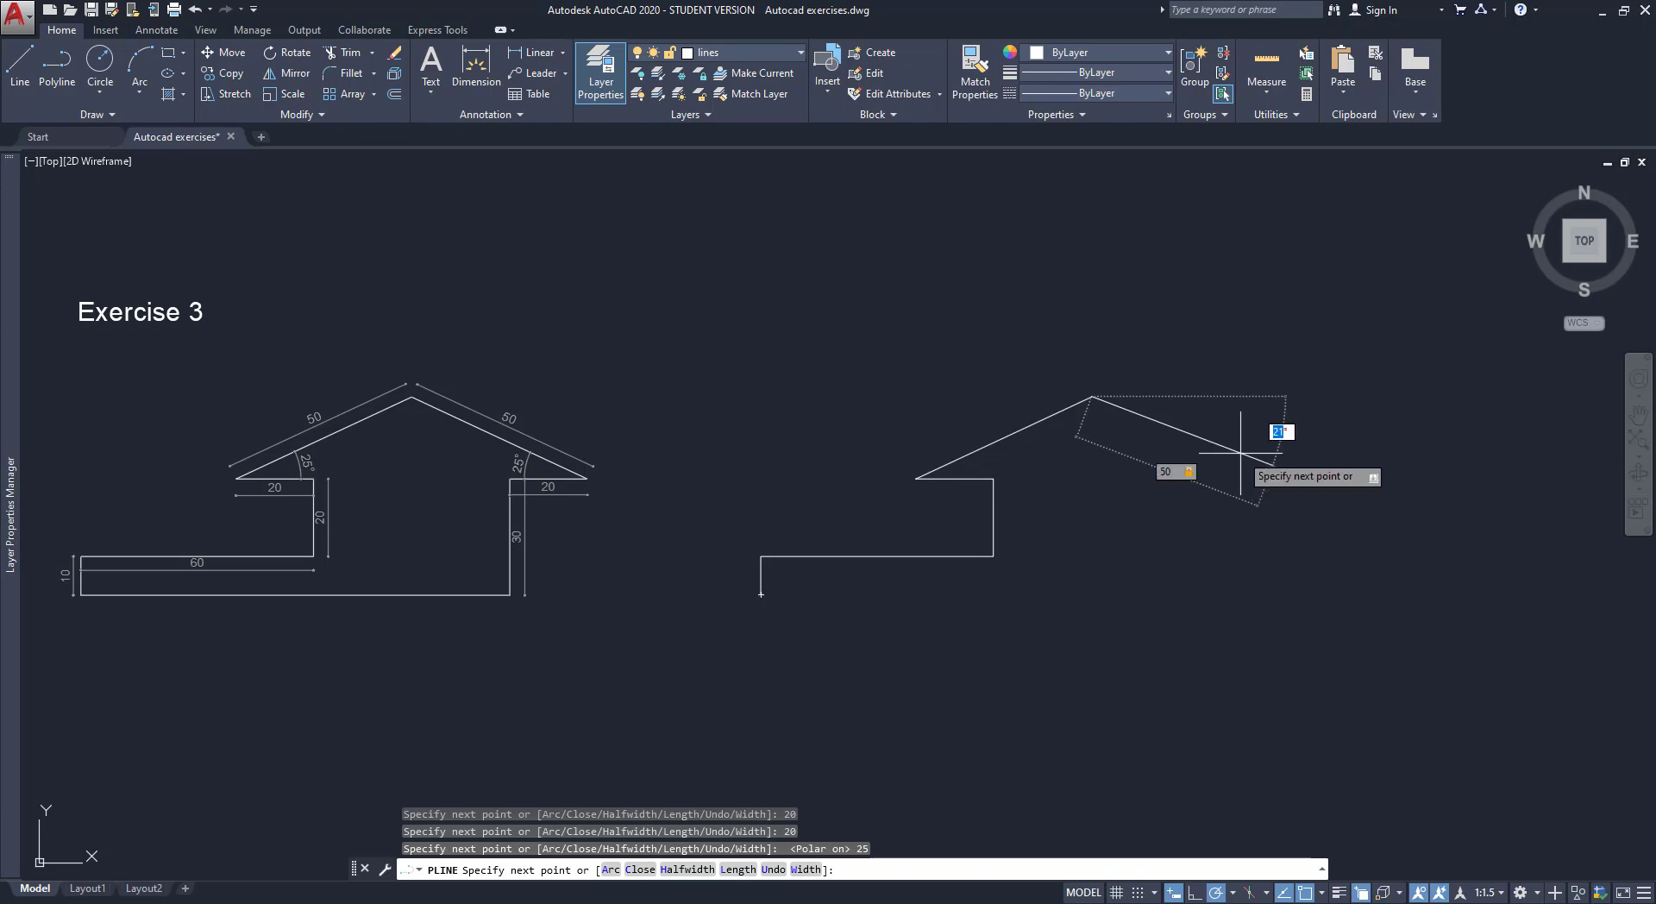
pyautogui.write('25')
pyautogui.press('Return')
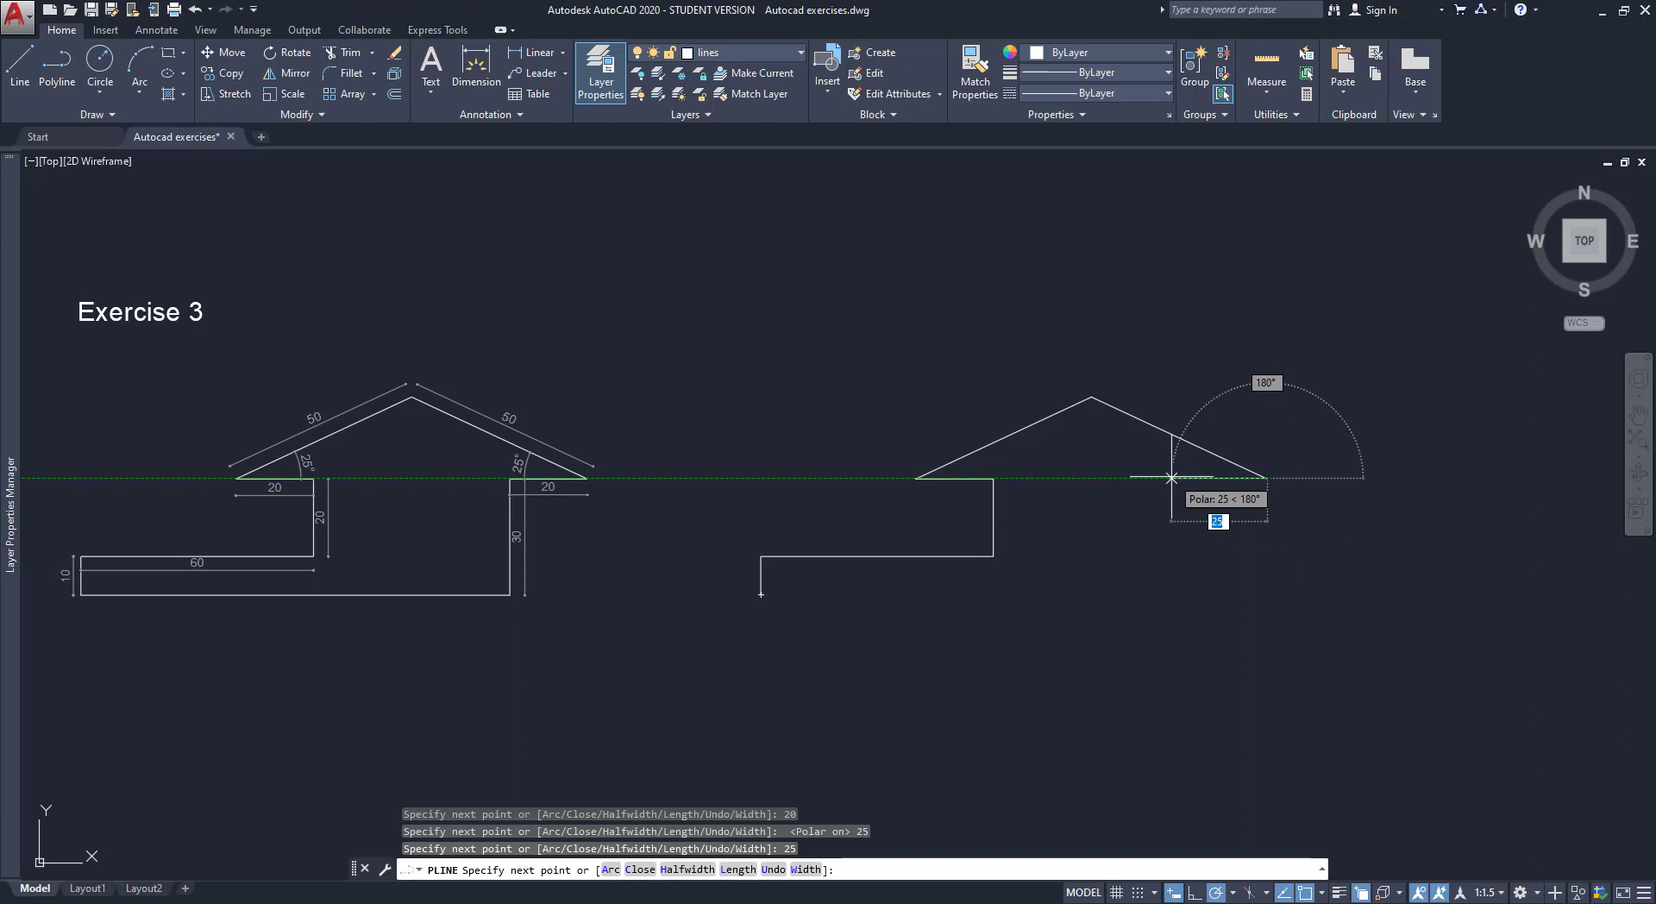
# Add the 20-unit eave and, with Ortho on, the 30-unit wall, then close the outline
pyautogui.write('20')
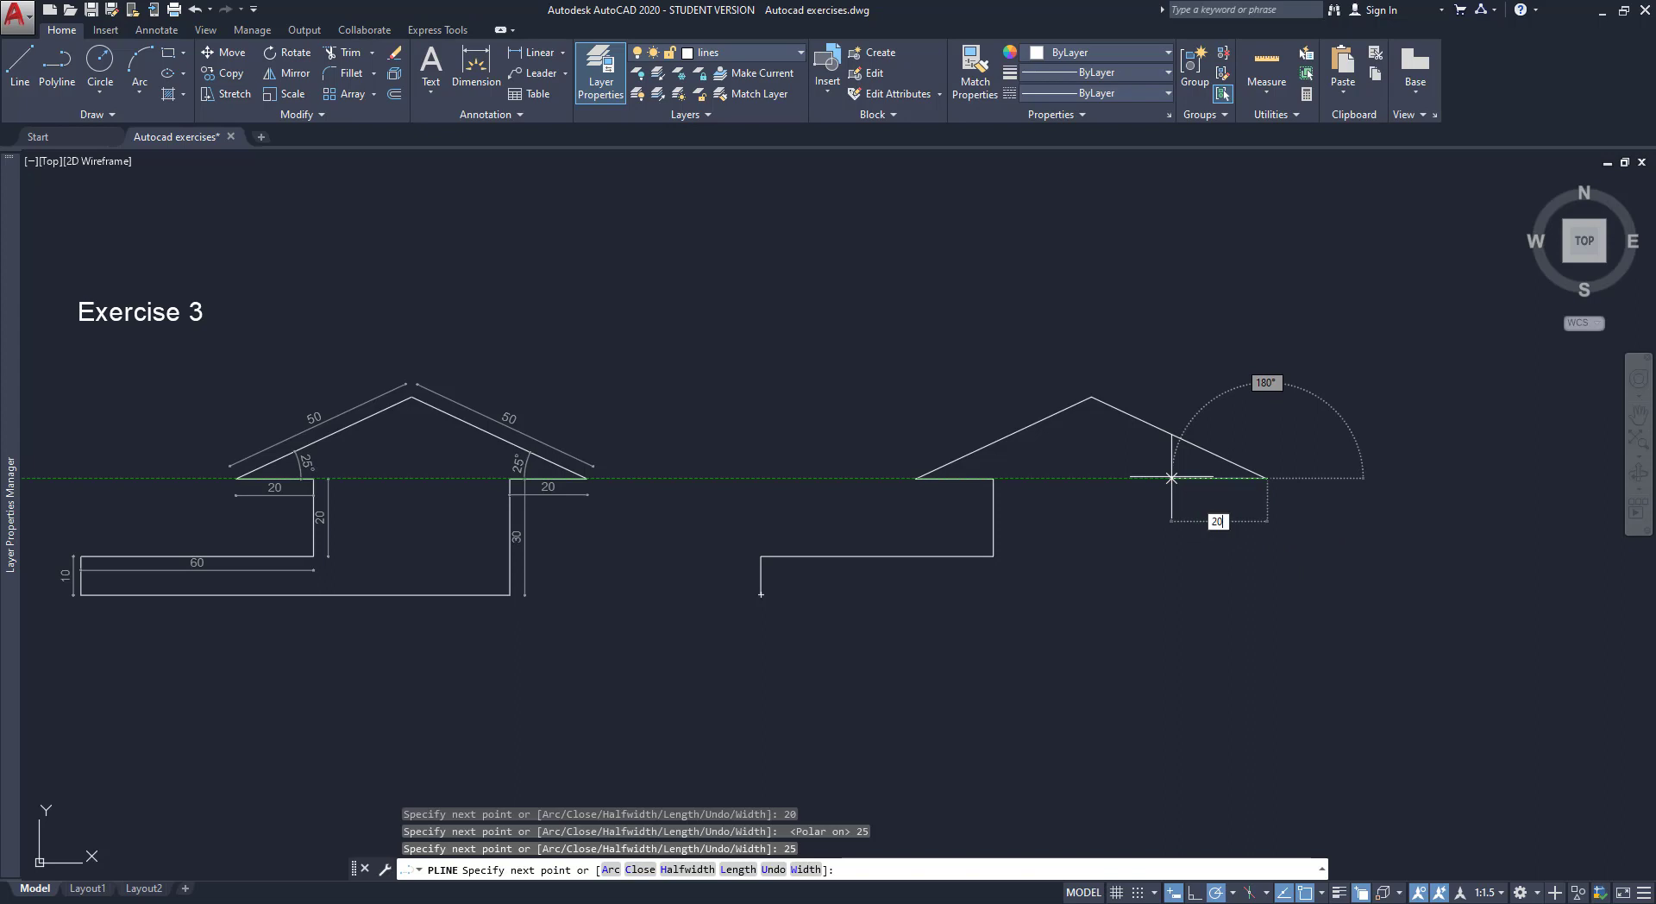
pyautogui.press('Return')
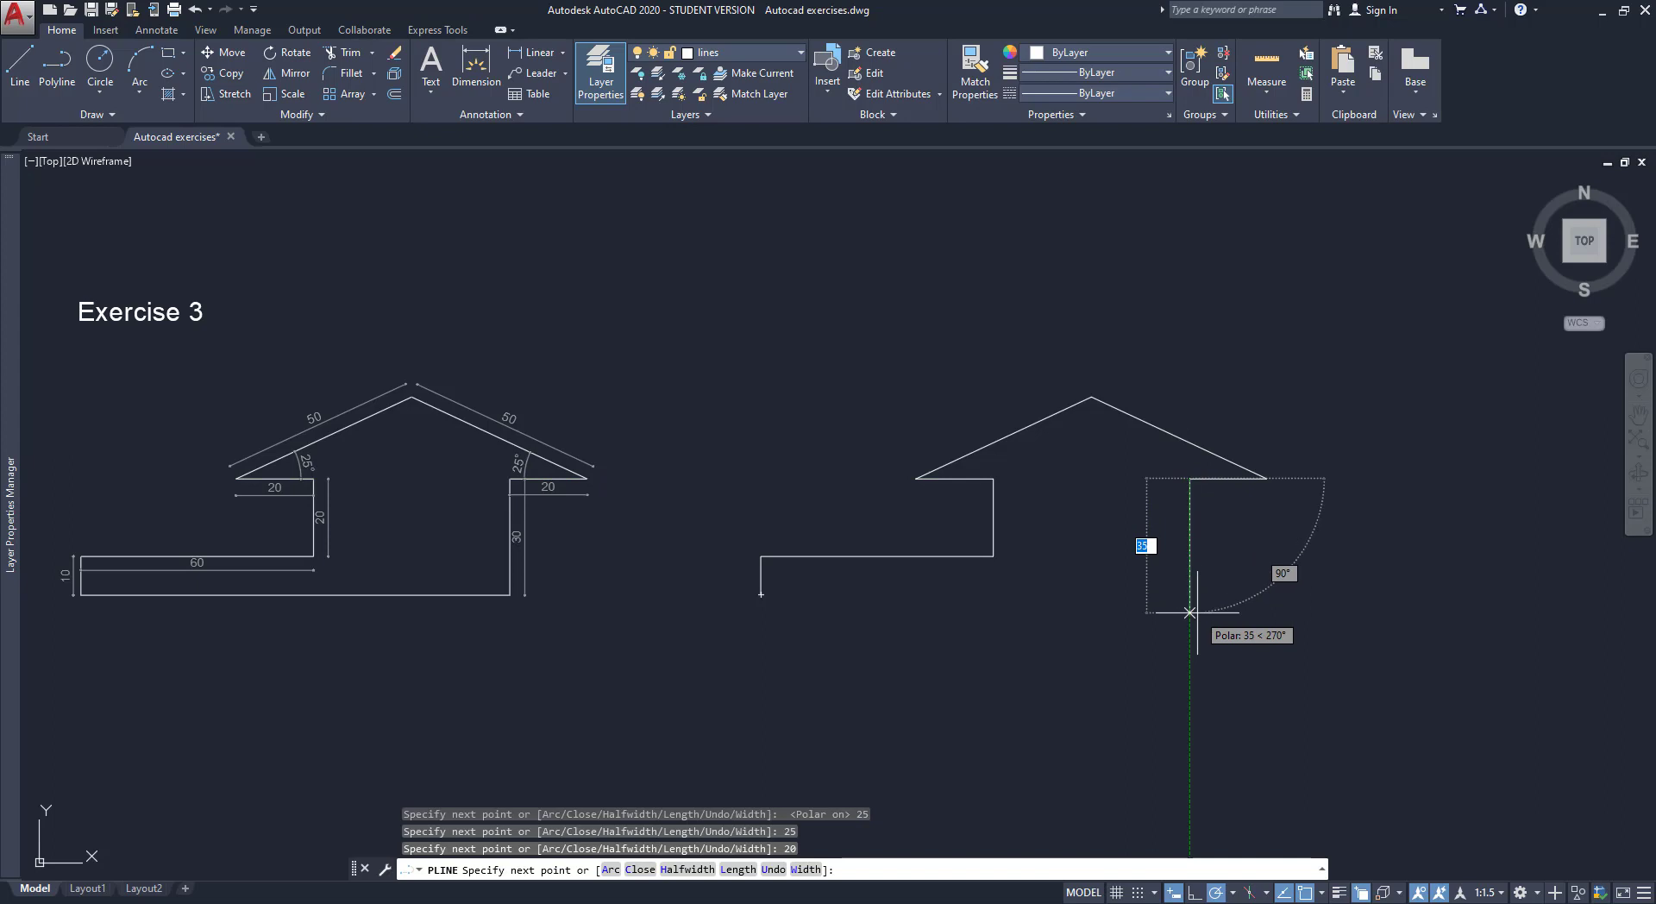
pyautogui.press('F8')
pyautogui.write('30')
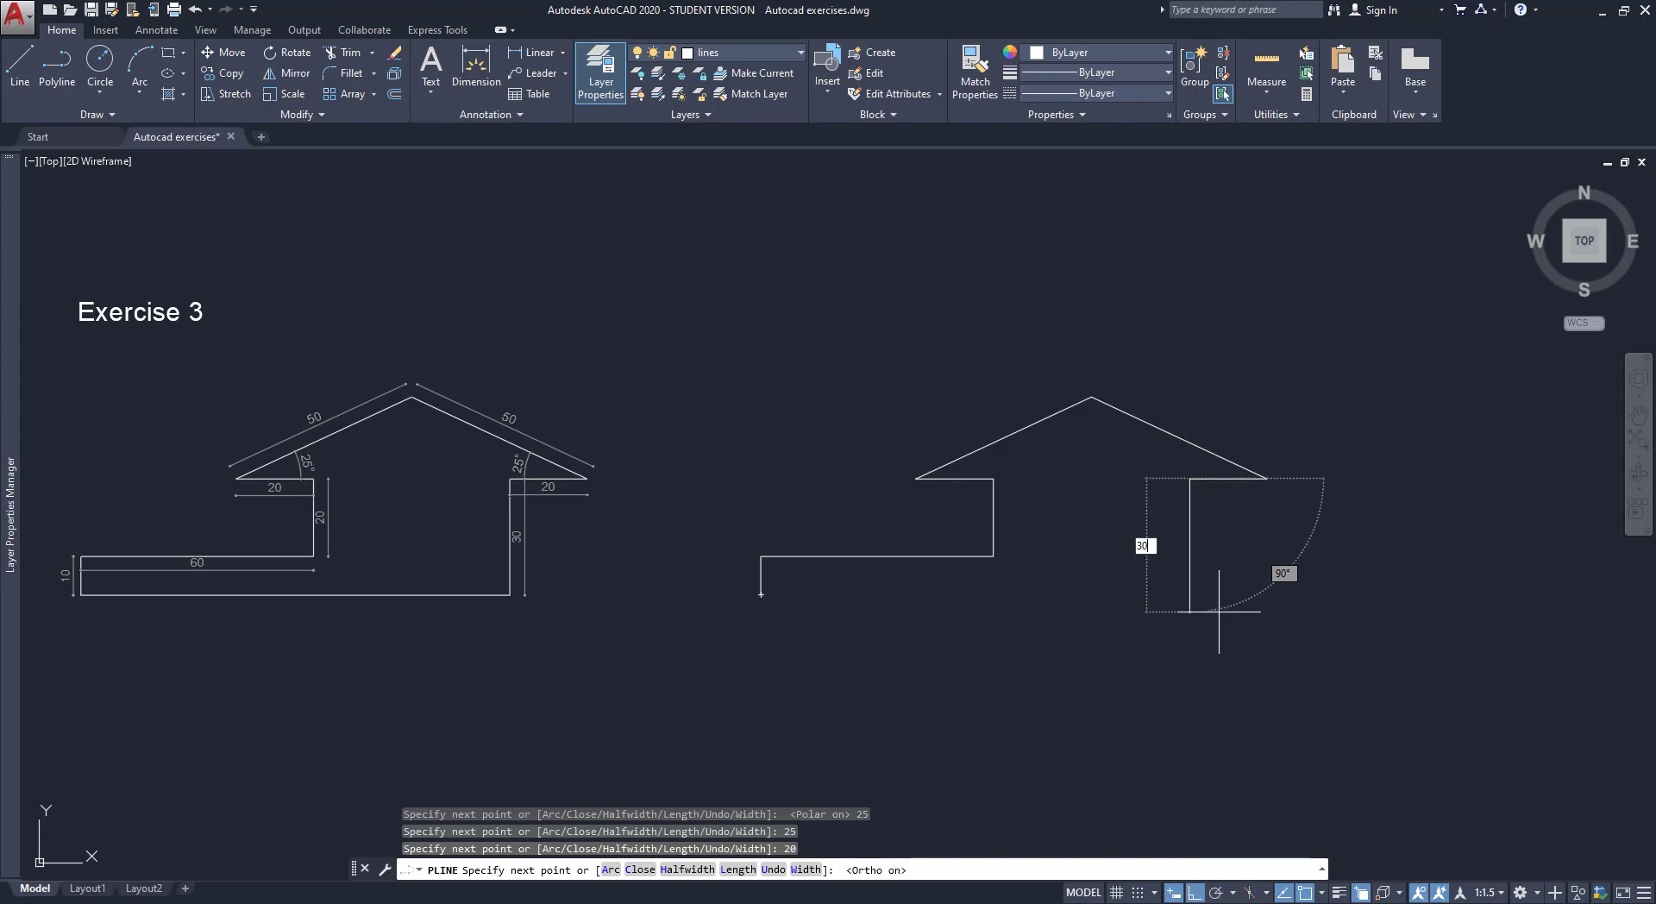
pyautogui.press('Return')
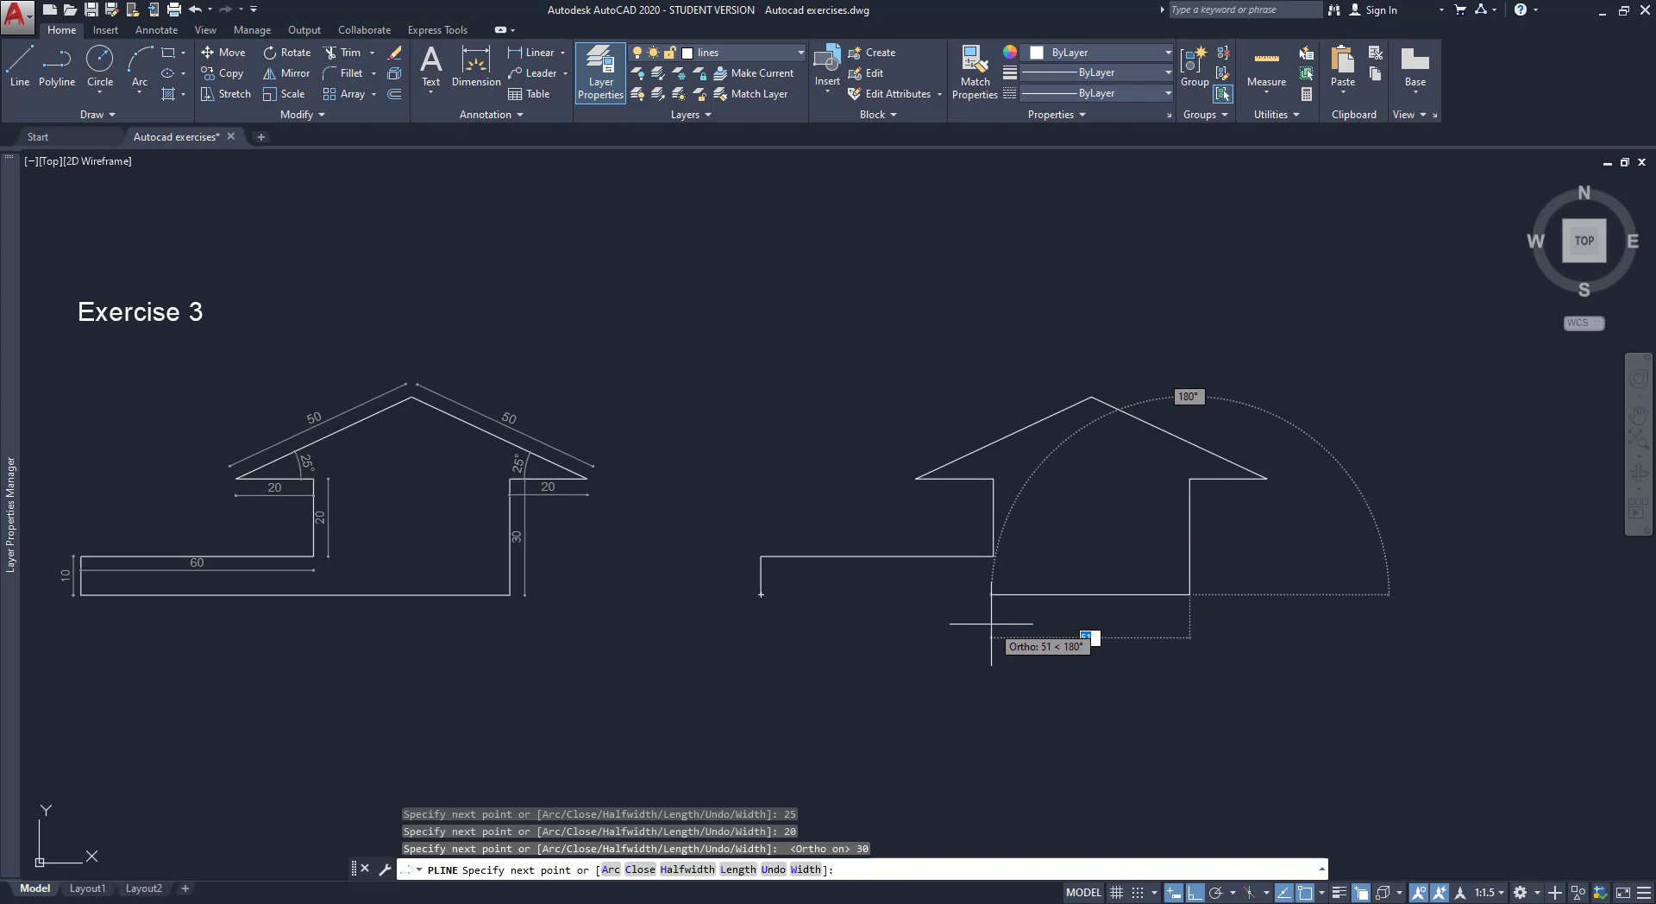
pyautogui.write('cl')
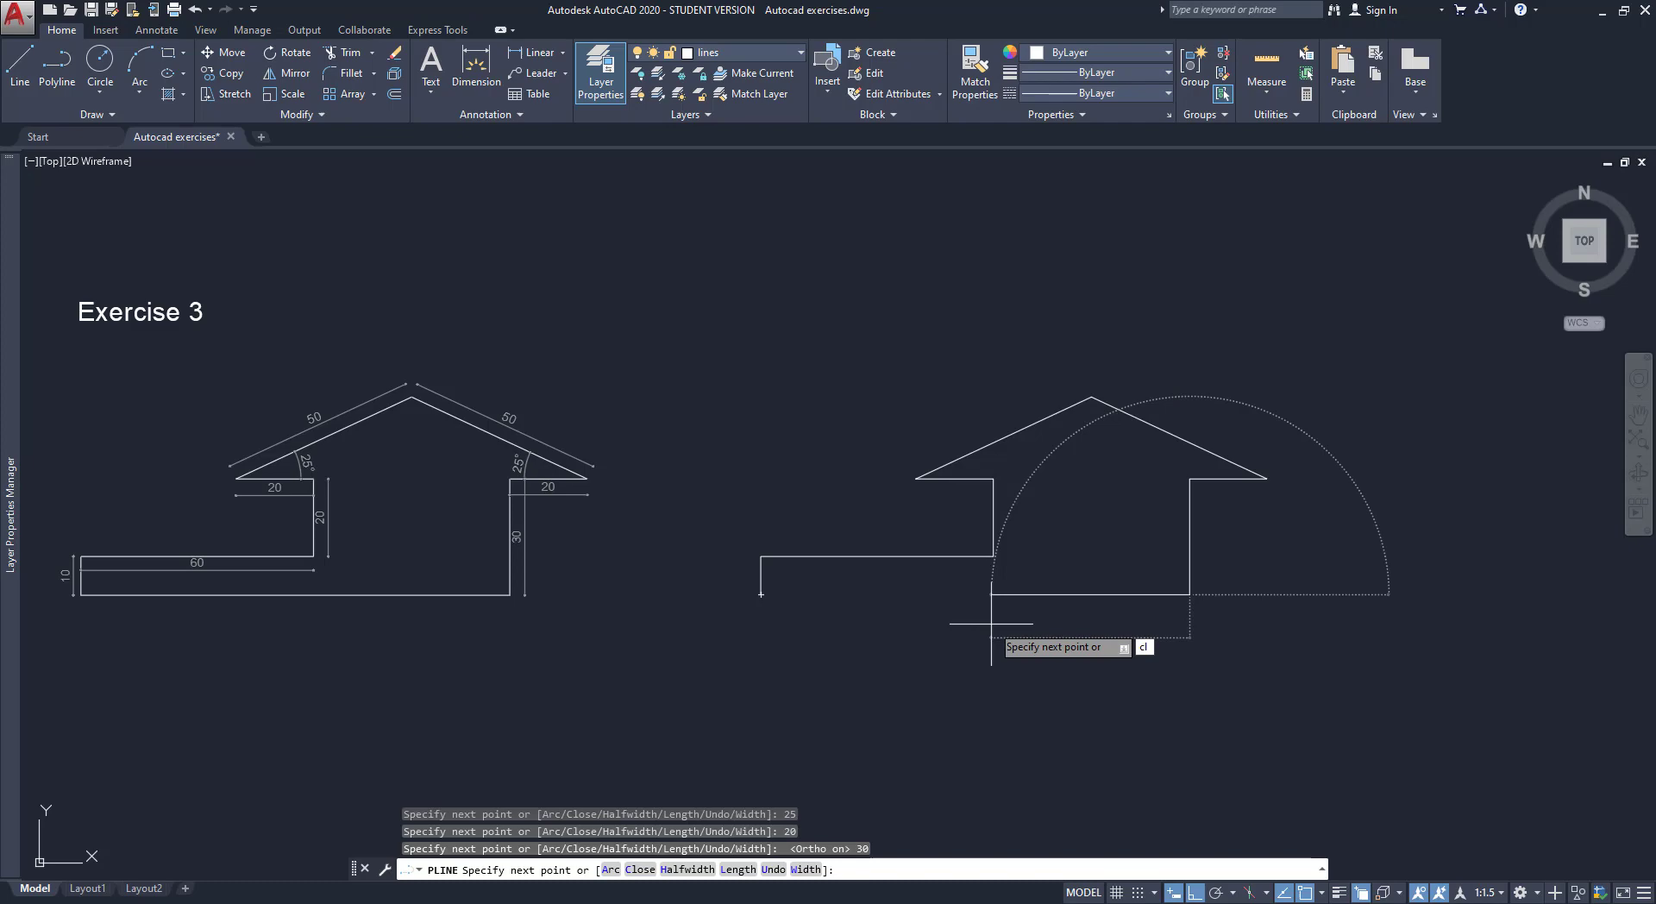
pyautogui.press('Return')
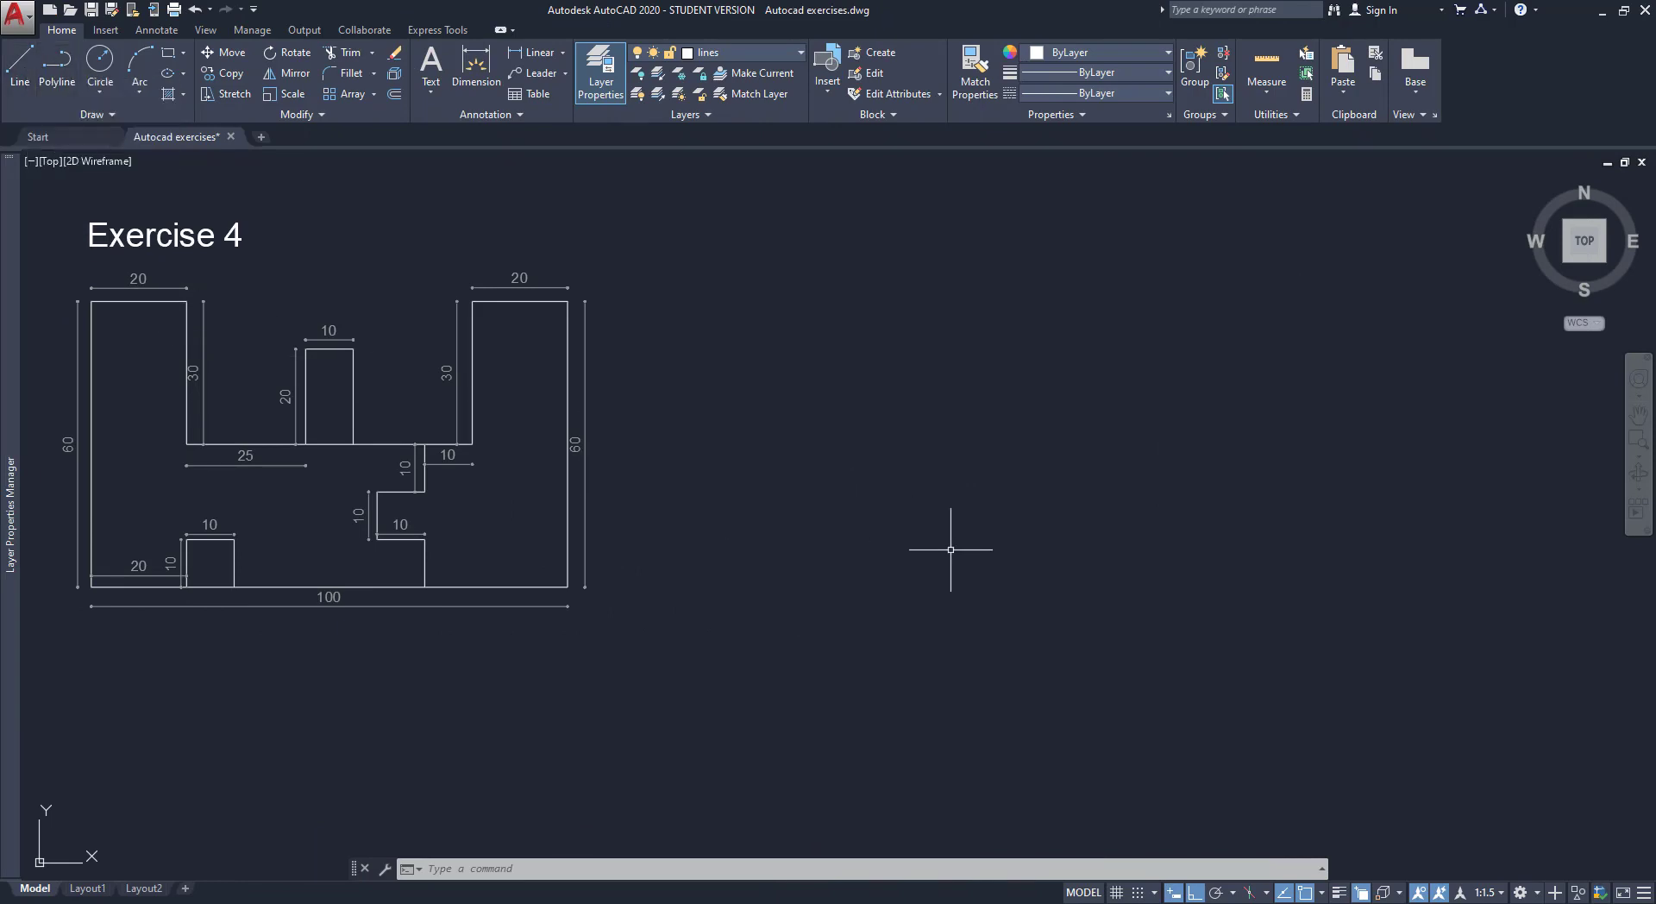
# Start lines for Exercise 4 with a 100-unit base and a 60-unit right side
pyautogui.write('L')
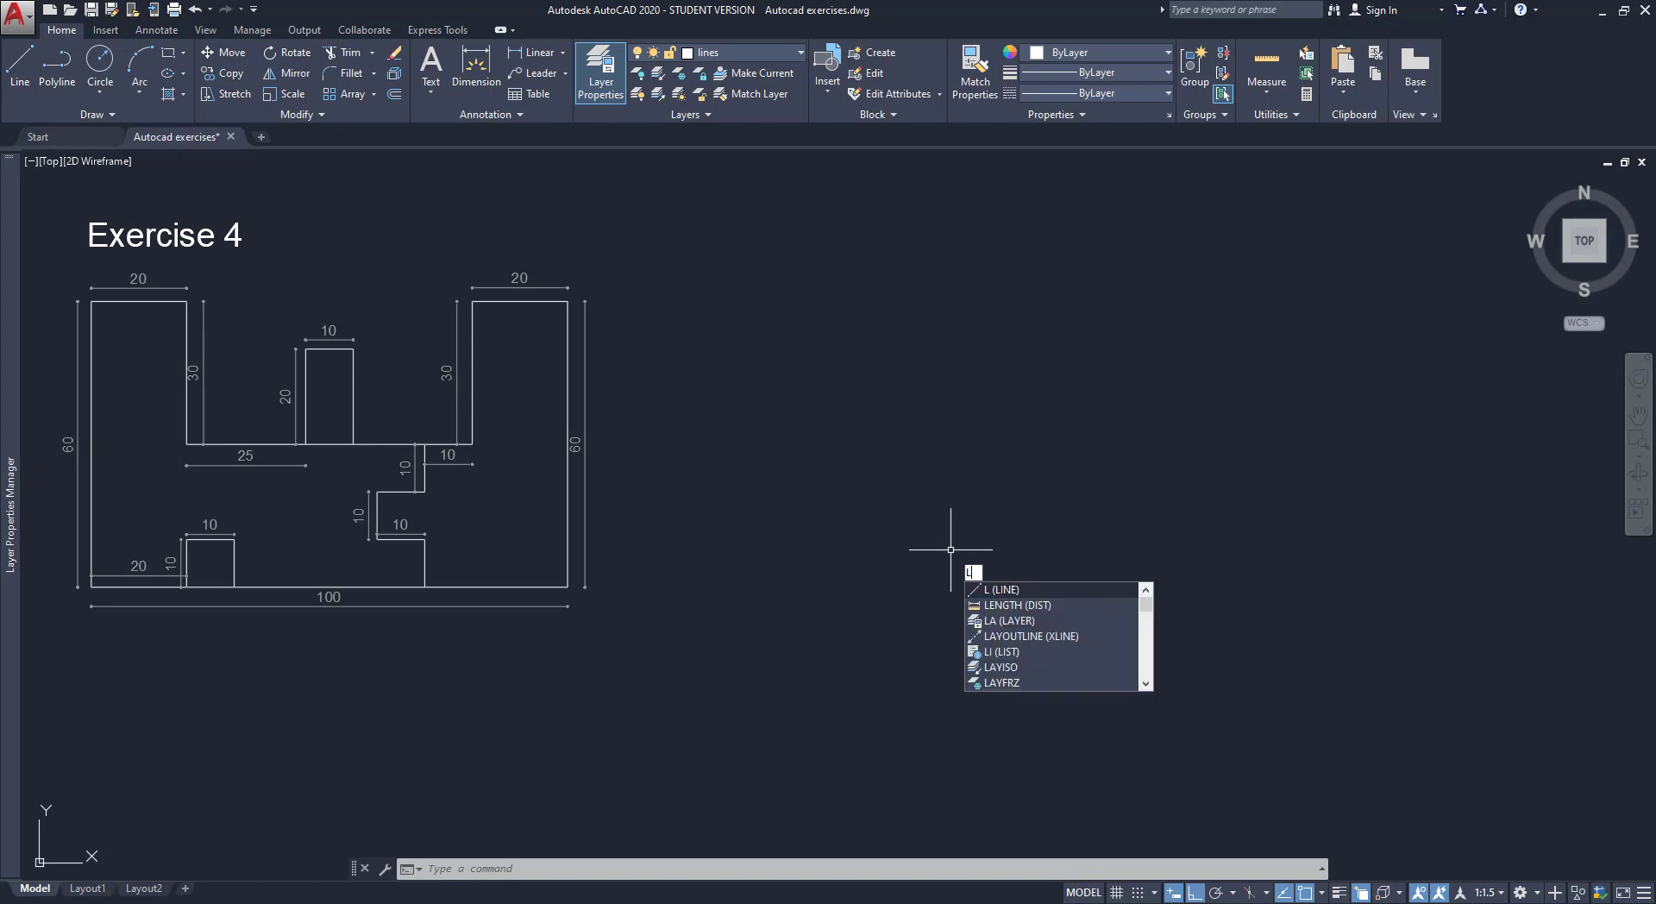
pyautogui.press('Return')
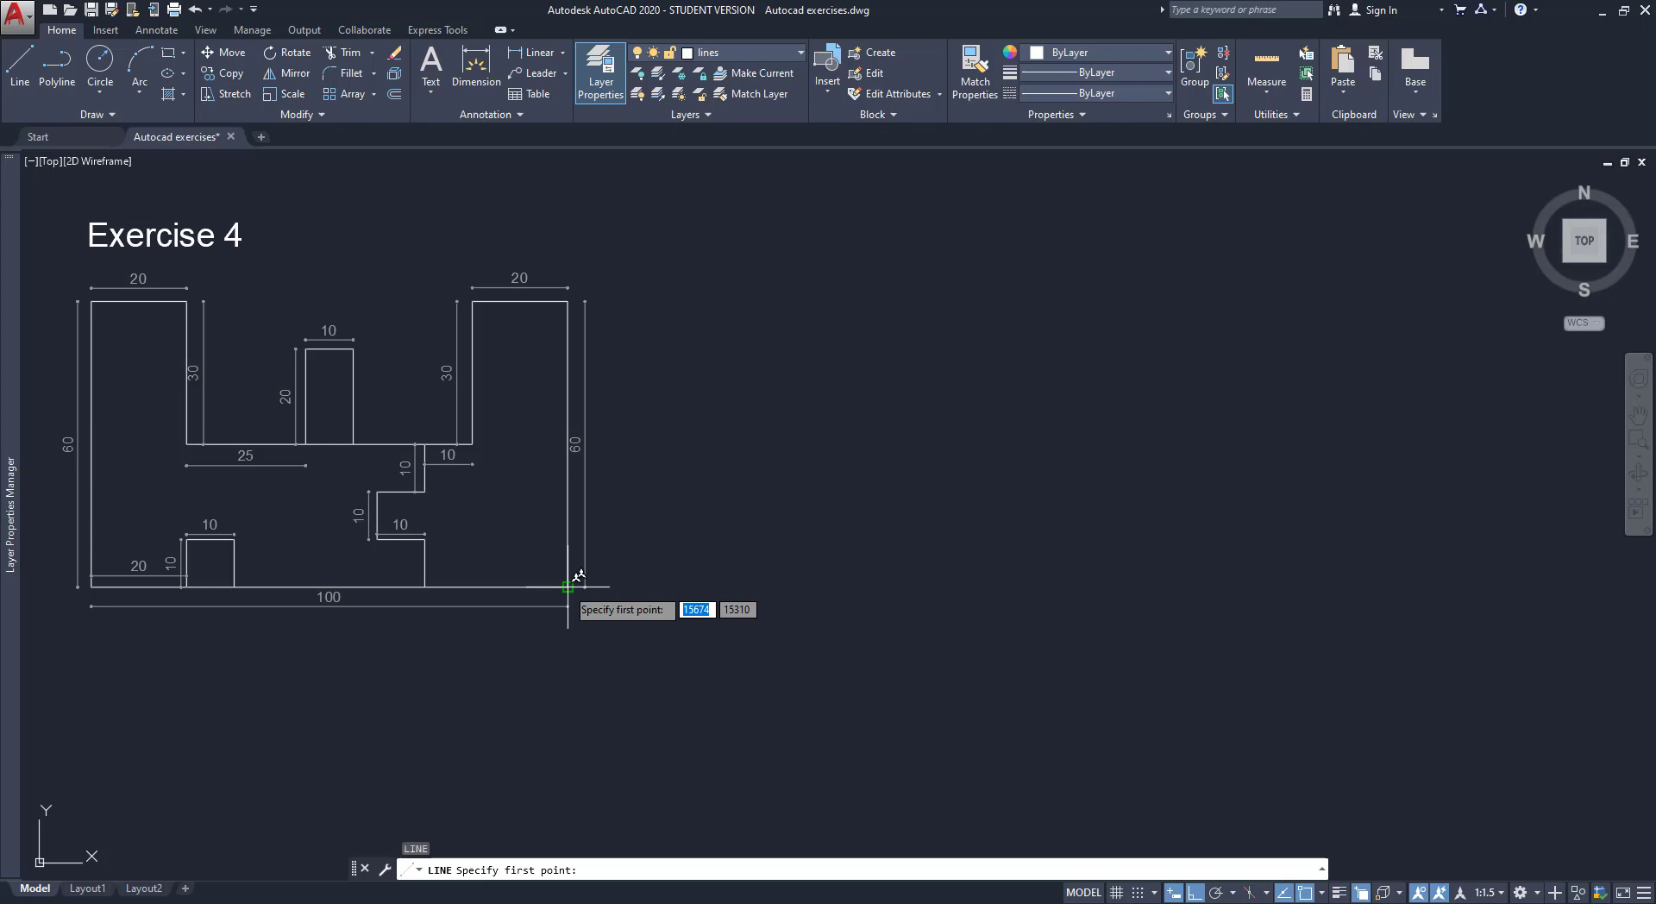
pyautogui.click(762, 586)
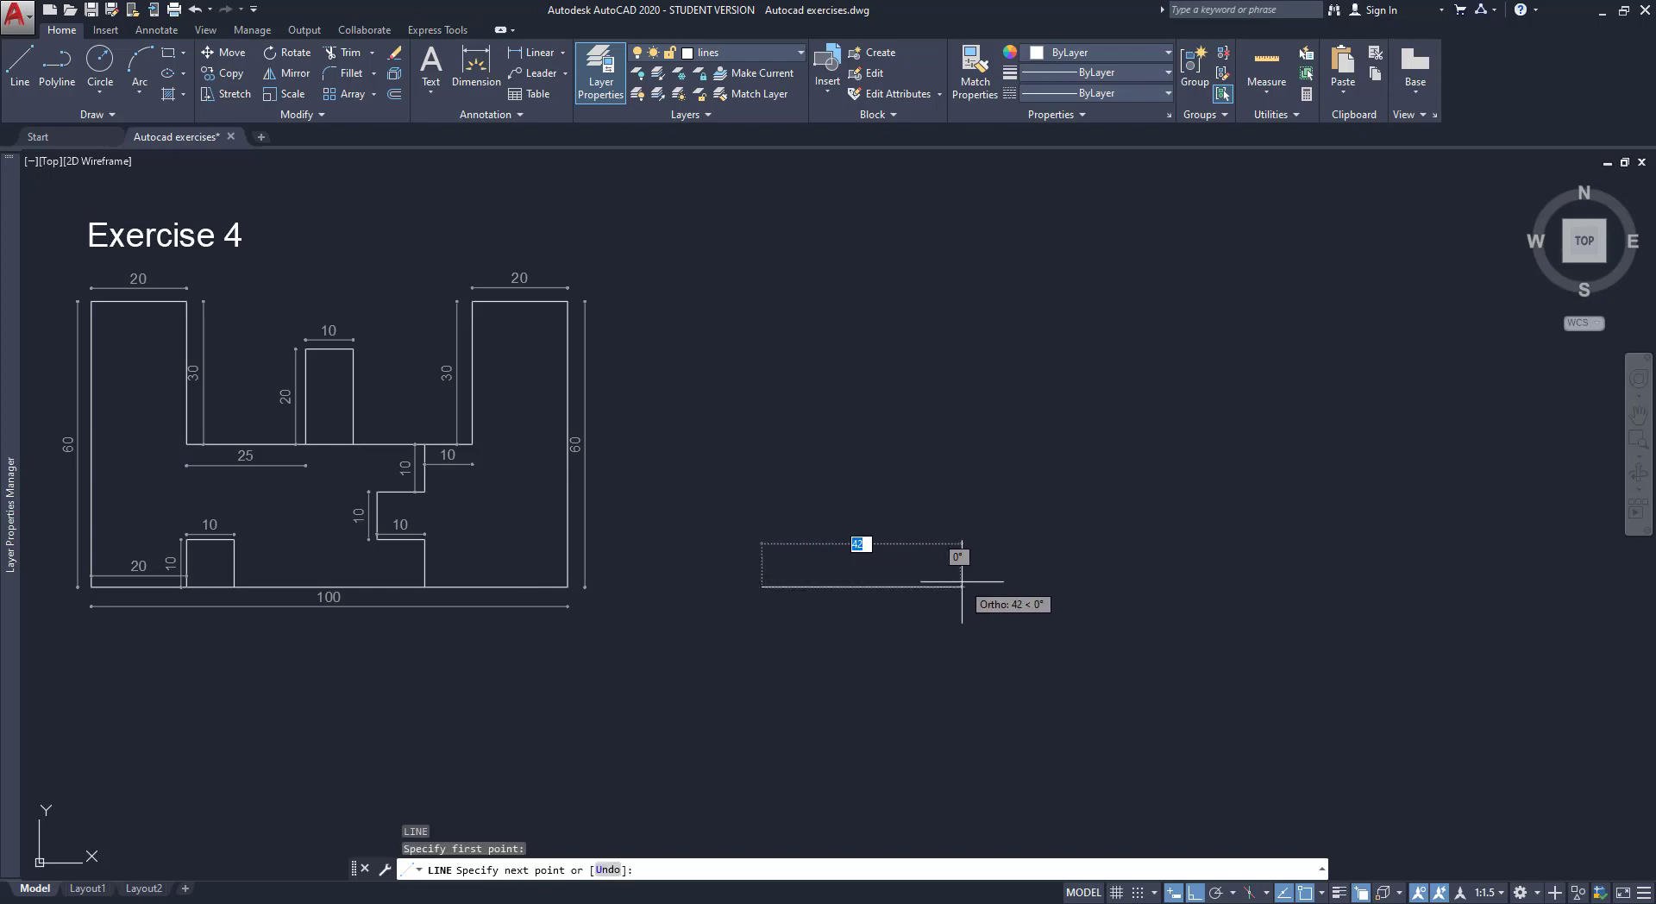
pyautogui.write('100')
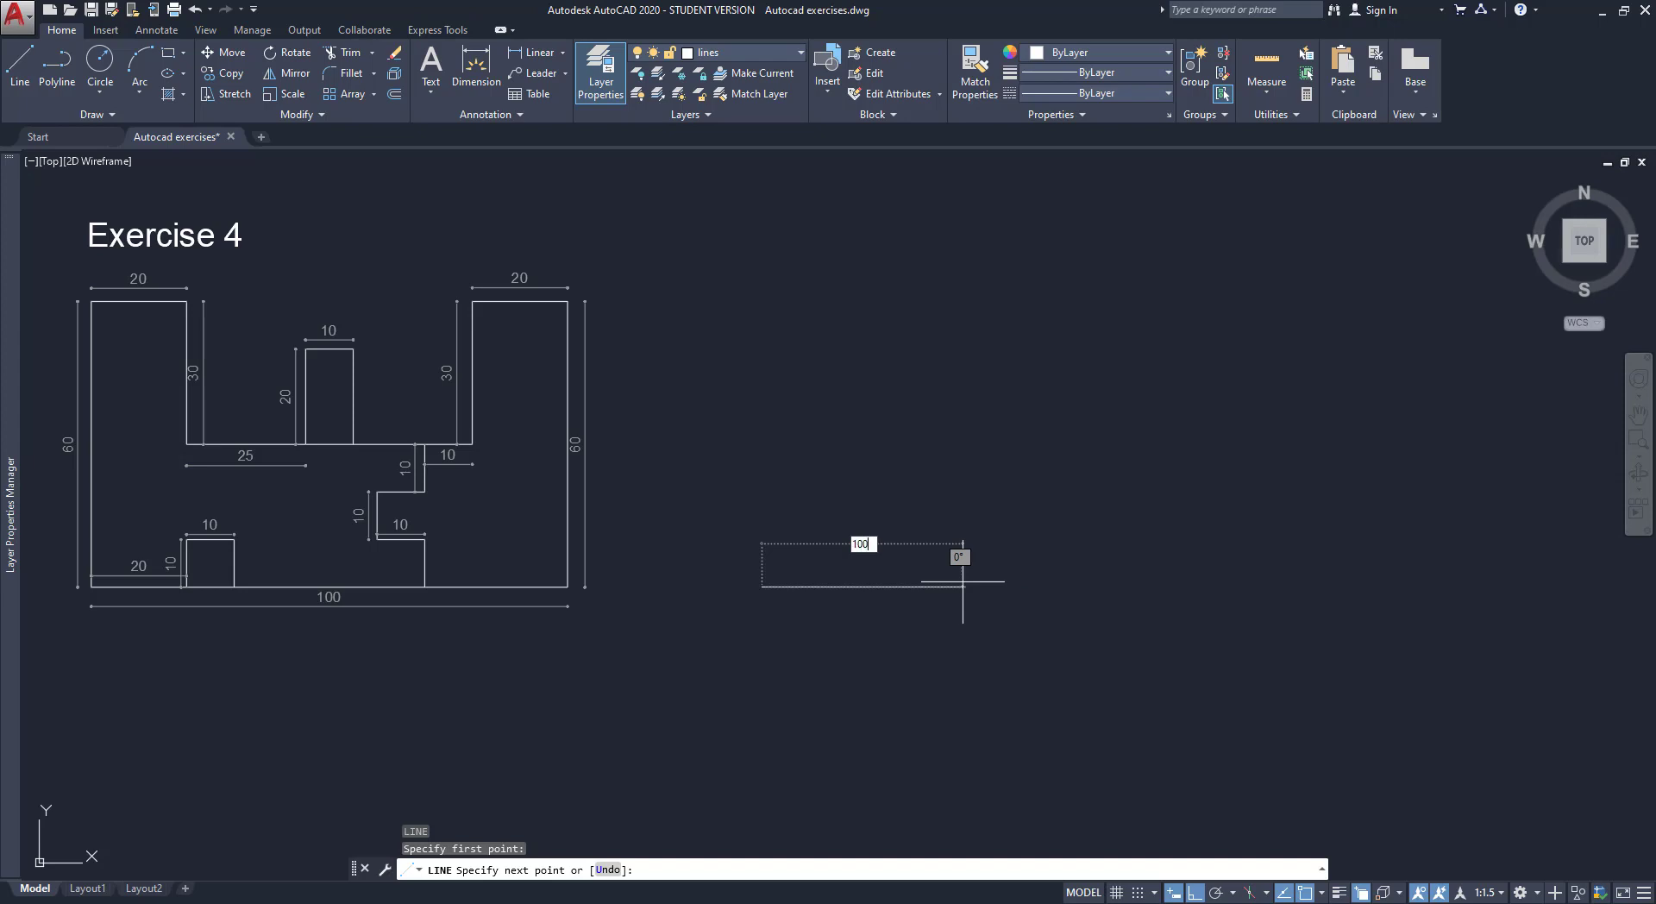
pyautogui.press('Return')
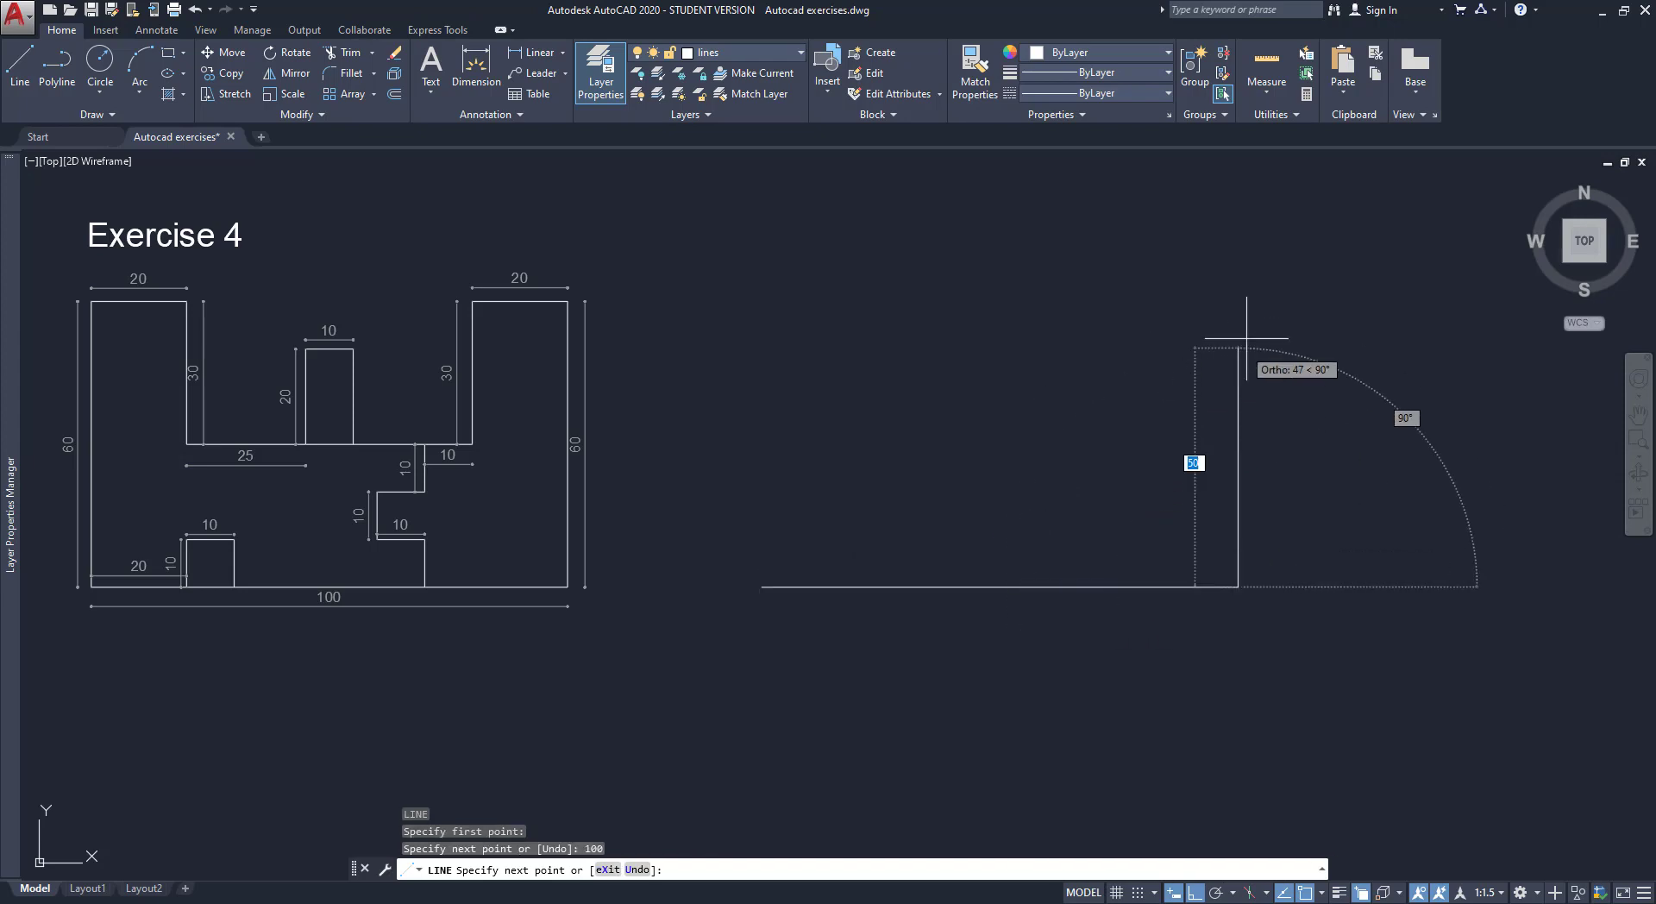
pyautogui.write('60')
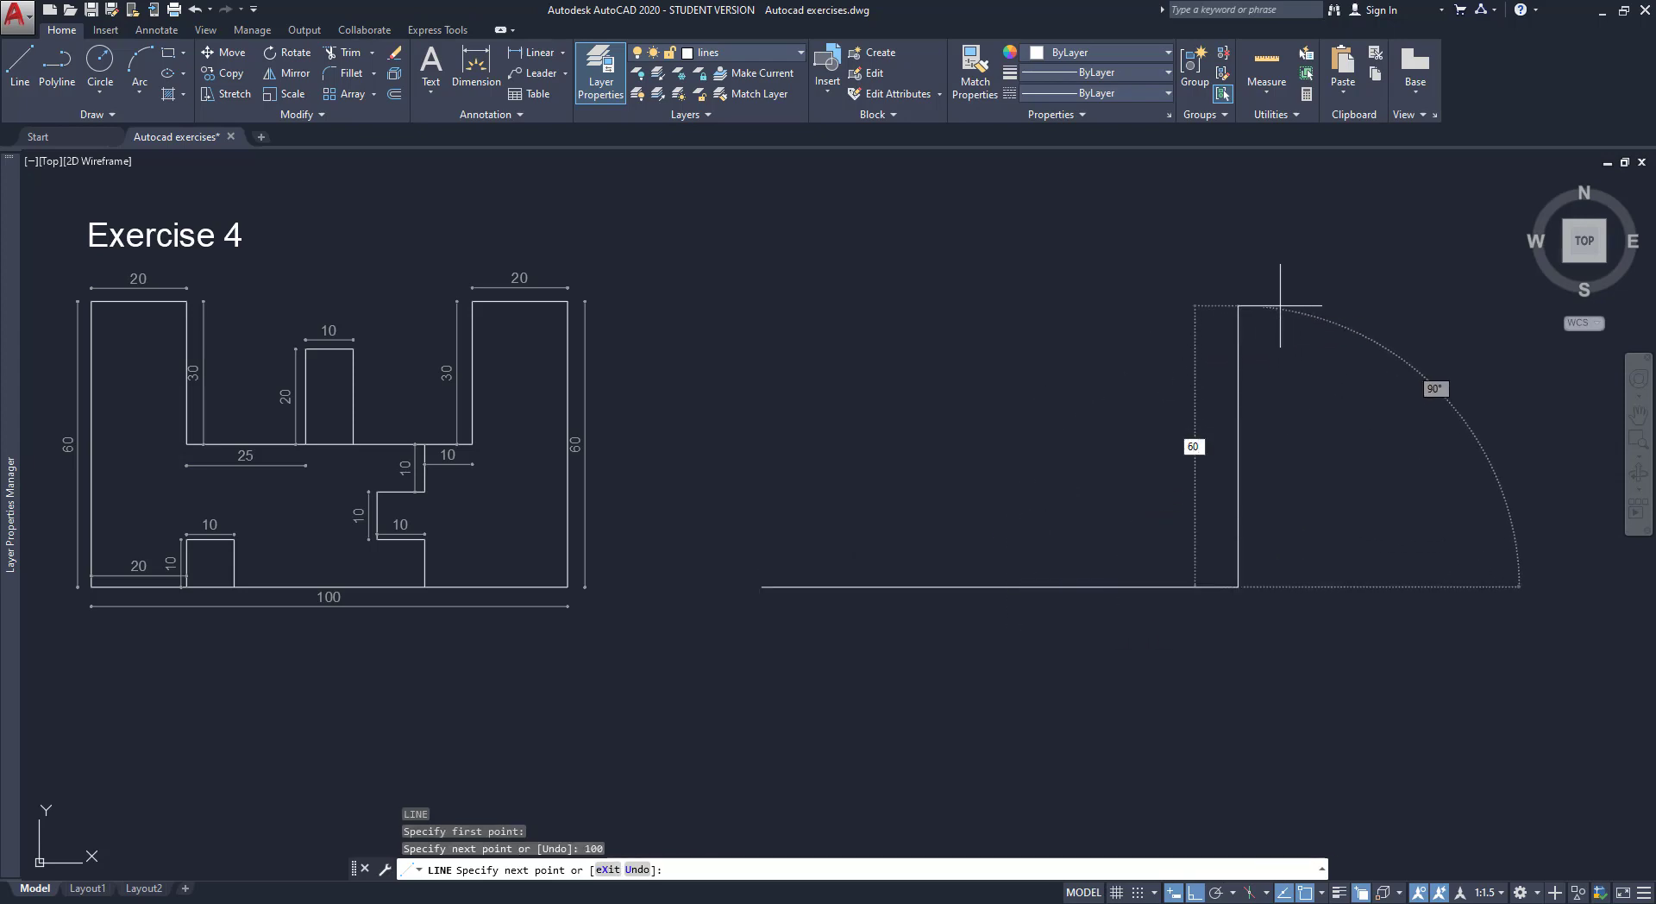
pyautogui.press('Return')
# Add the 20-unit top, 30-unit drop and first 10-unit step left and down
pyautogui.write('20')
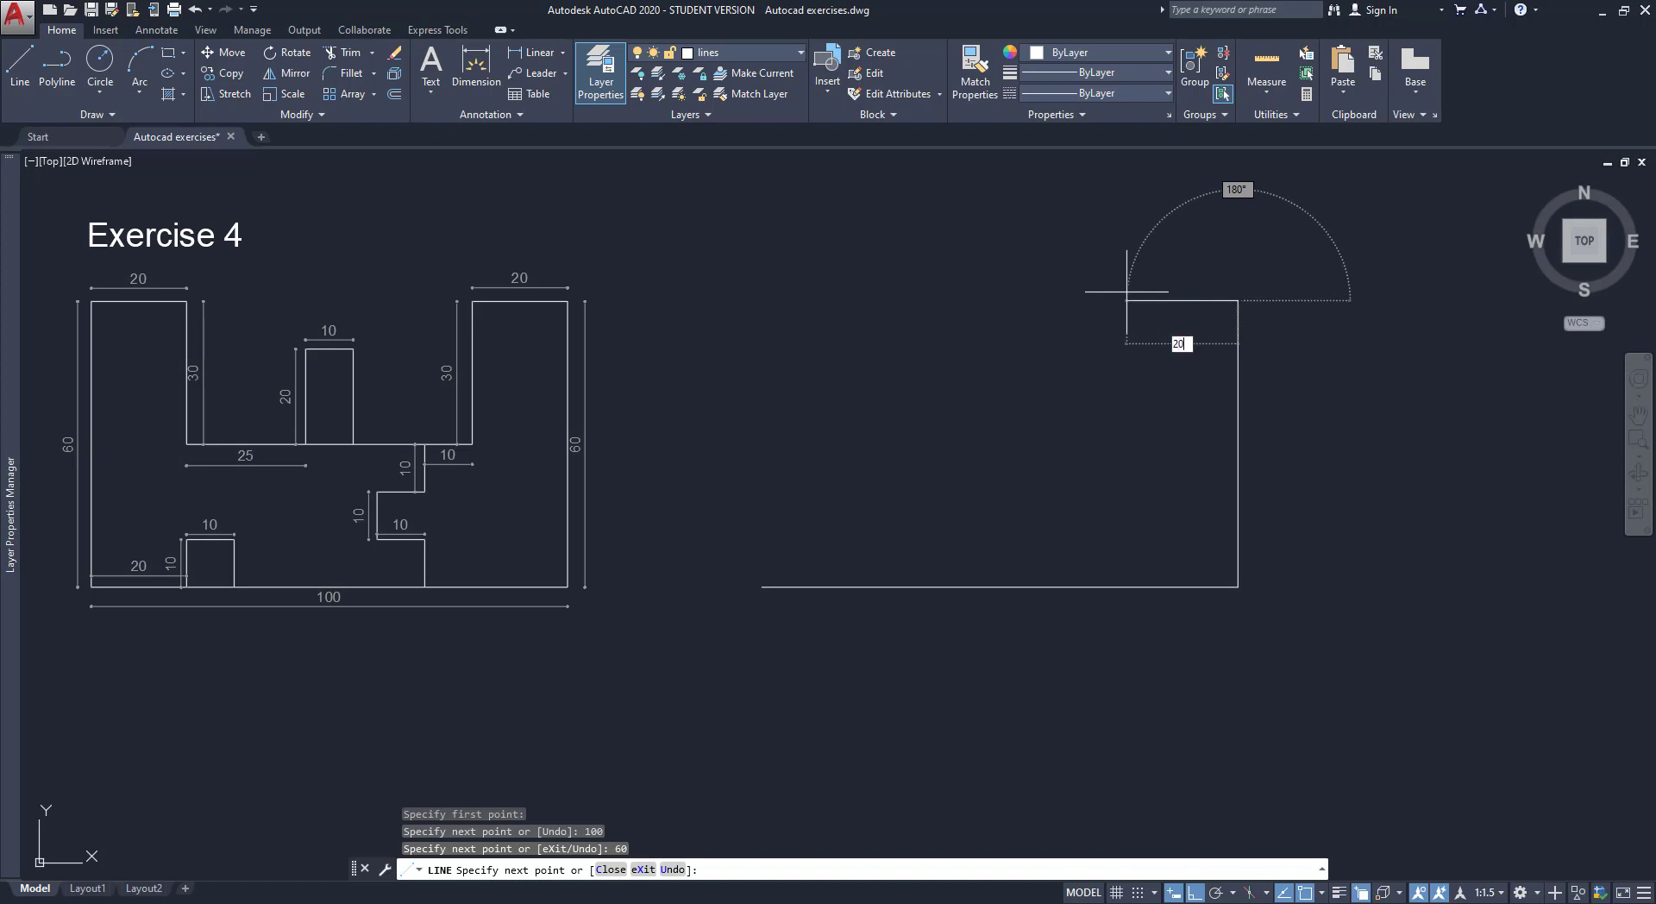
pyautogui.press('Return')
pyautogui.write('30')
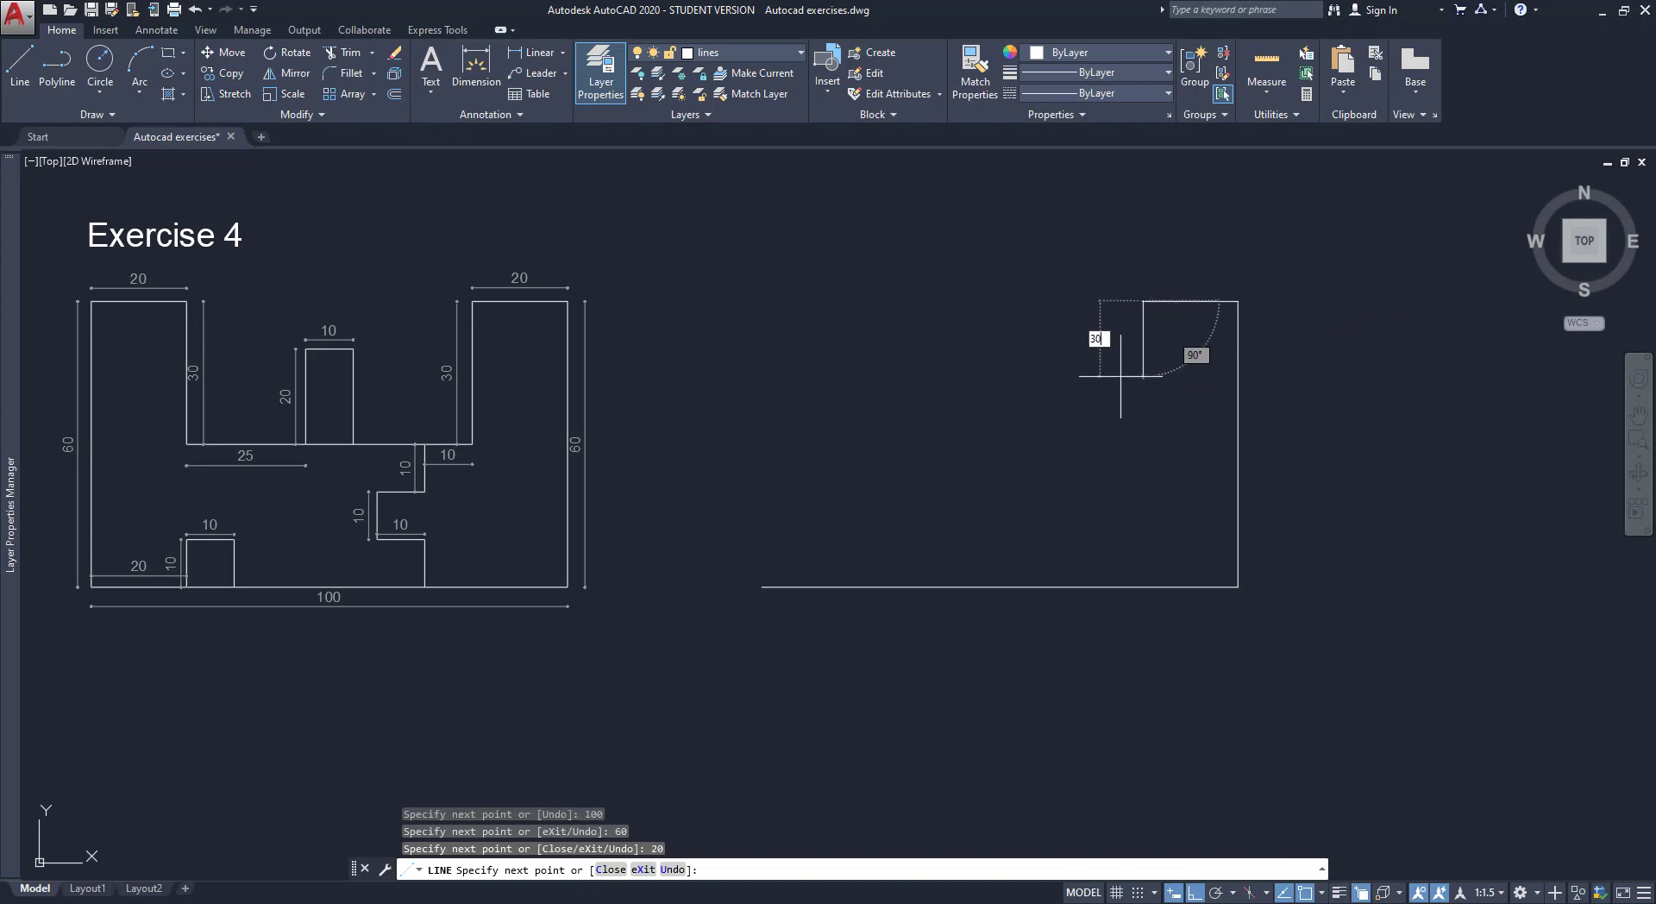
pyautogui.press('Return')
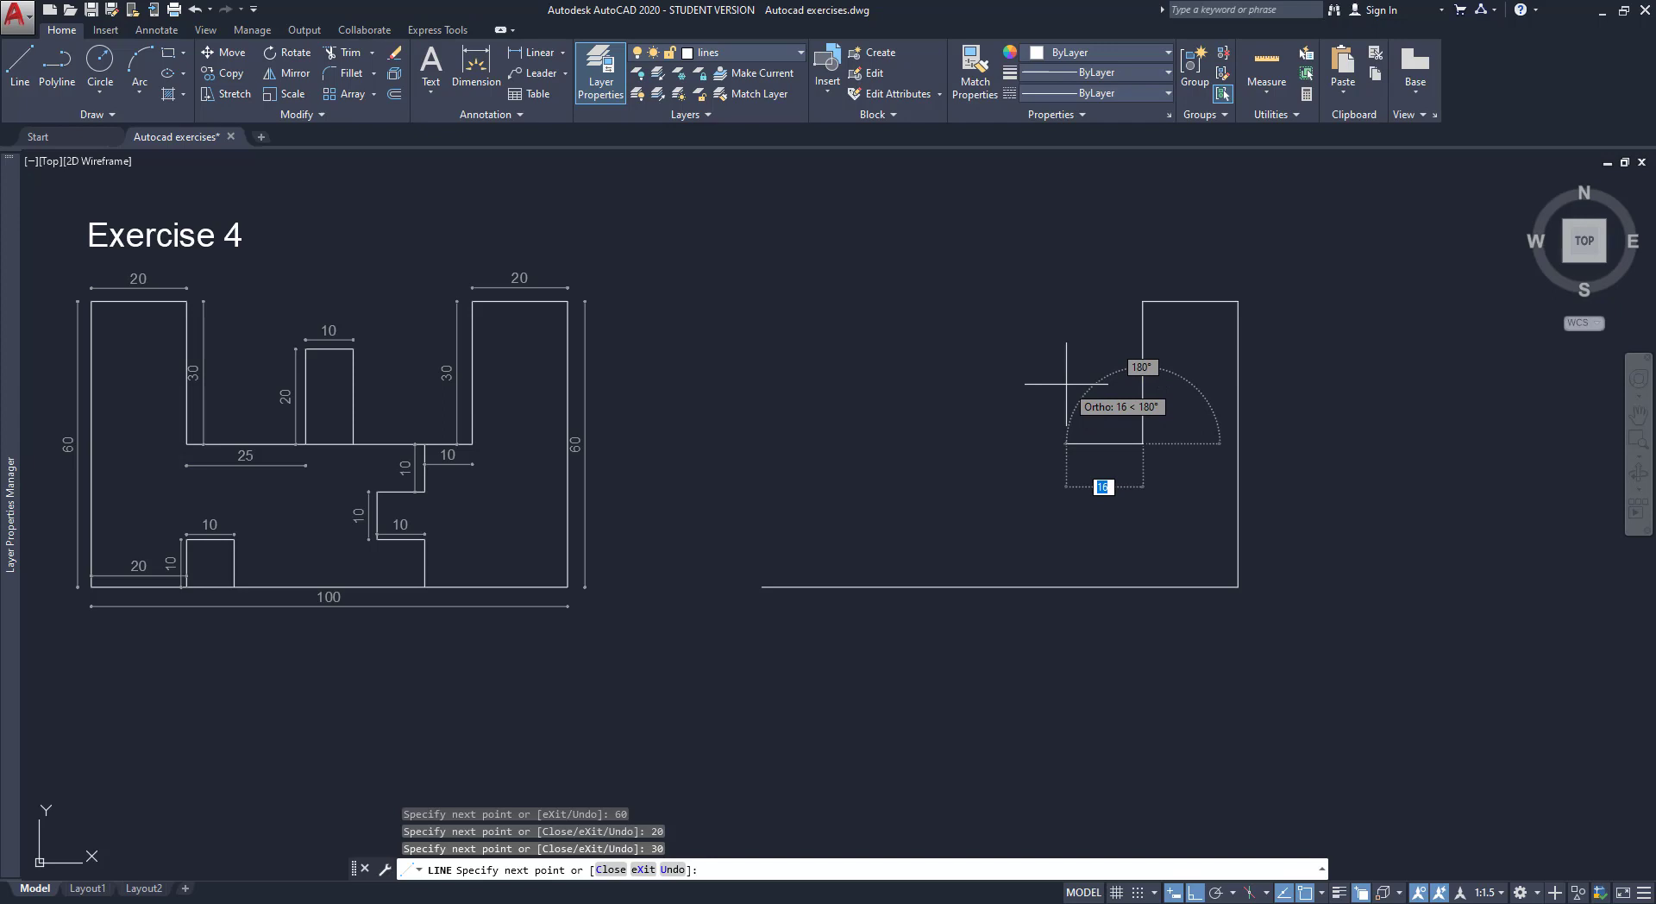
pyautogui.write('10')
pyautogui.press('Return')
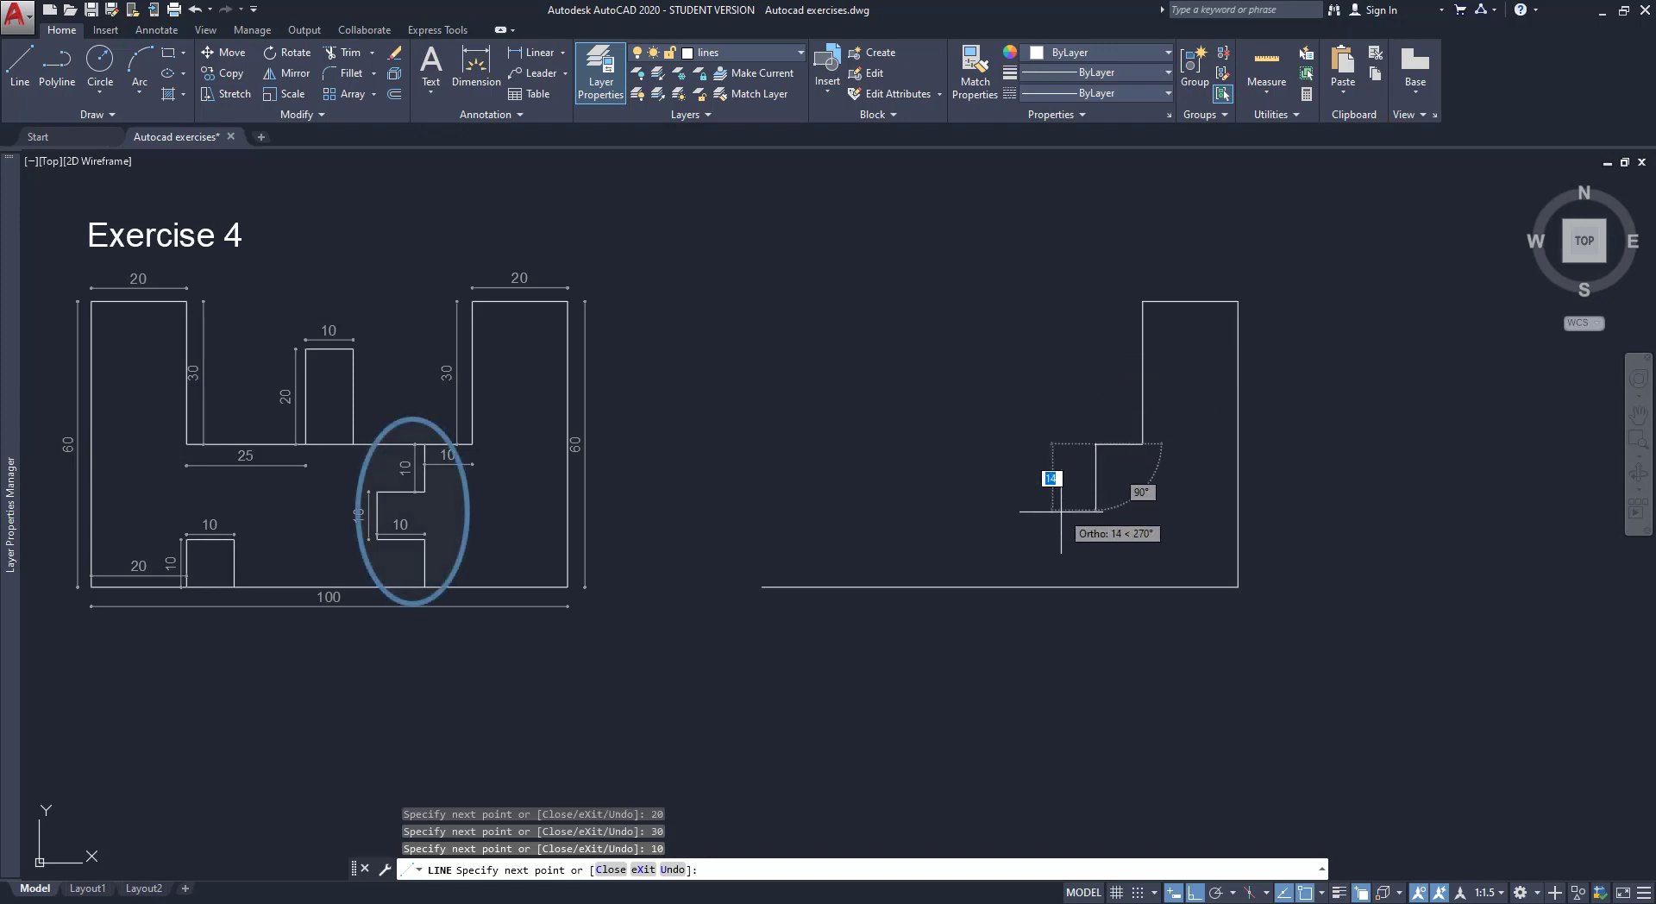
pyautogui.write('10')
pyautogui.press('Return')
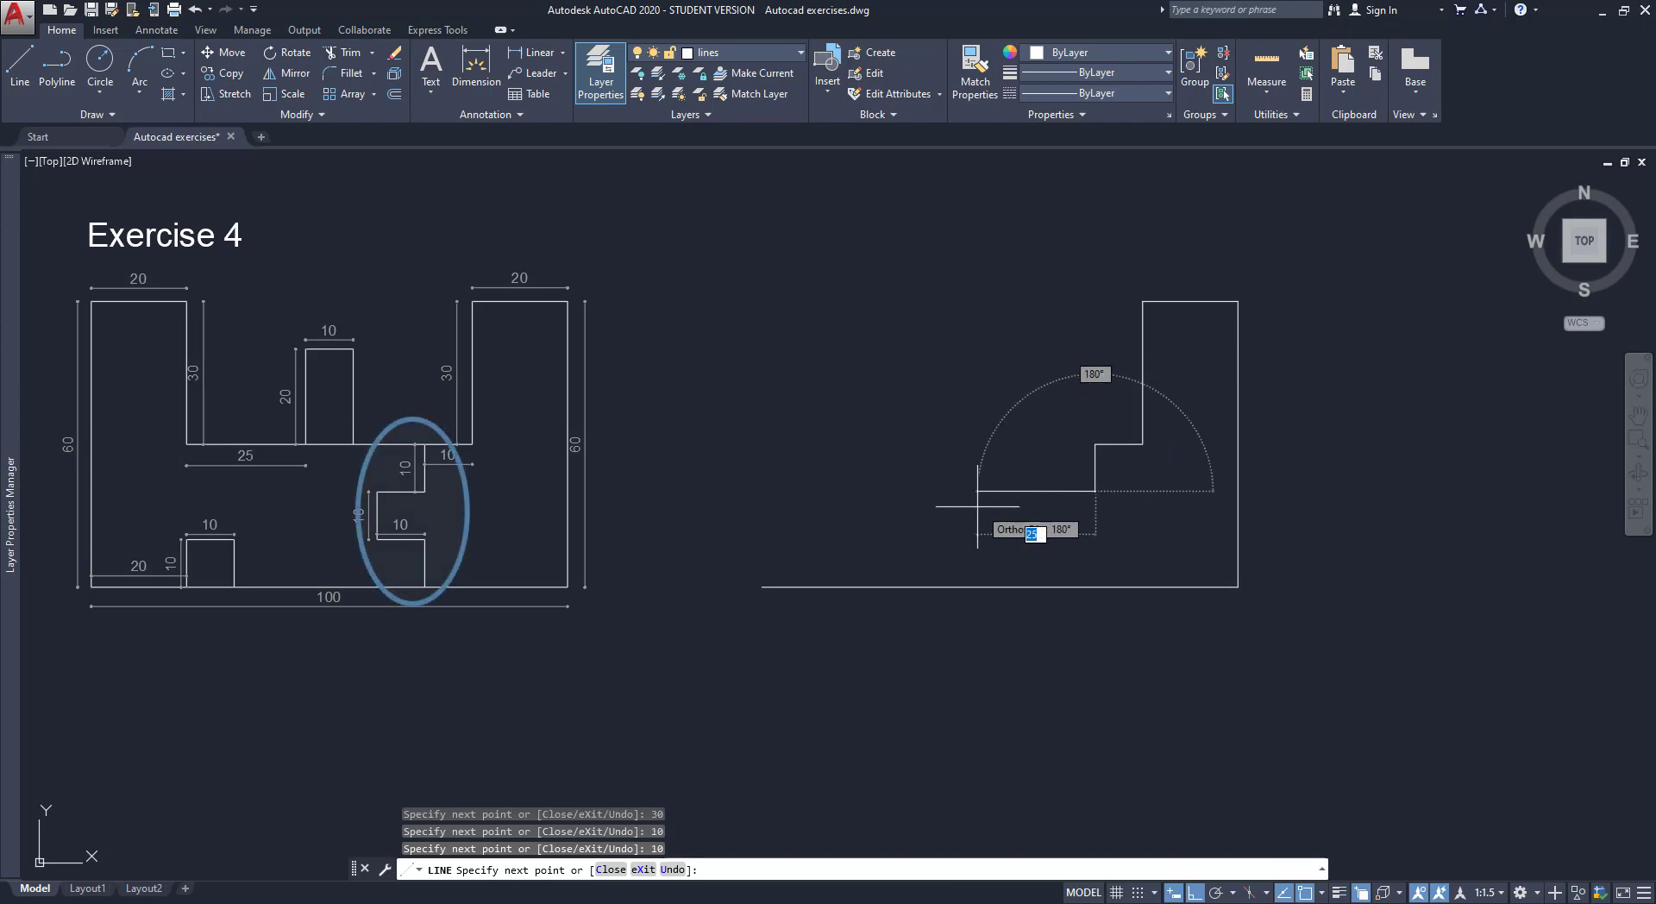
# Add the remaining 10-unit steps and end the last line perpendicular on the base
pyautogui.write('10')
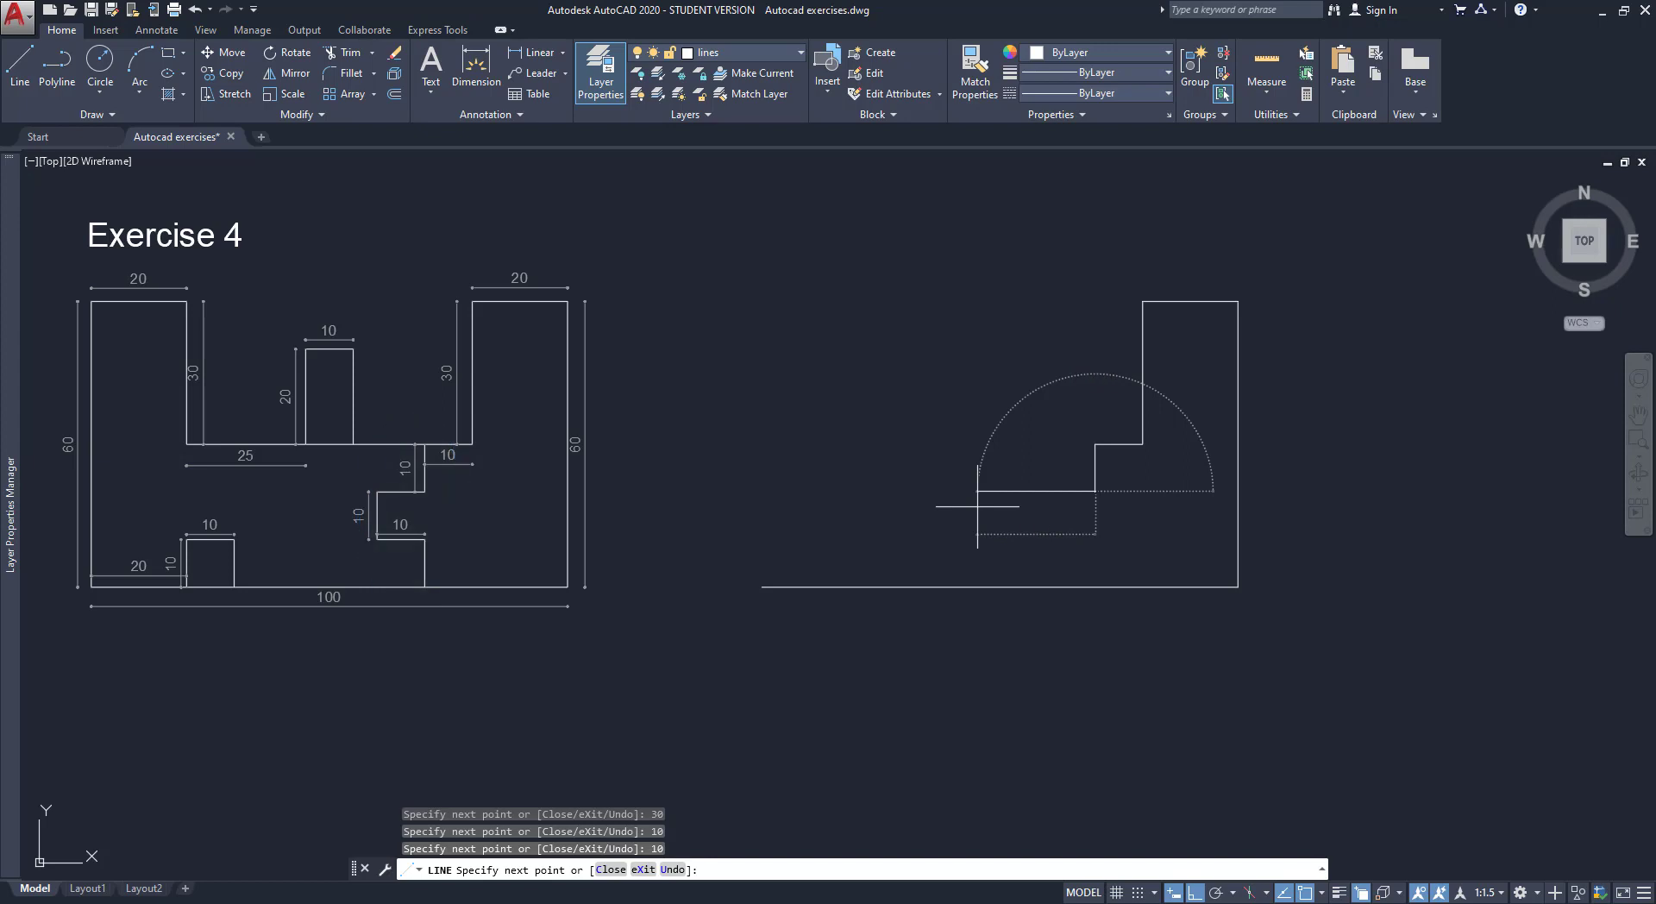
pyautogui.press('Return')
pyautogui.write('10')
pyautogui.press('Return')
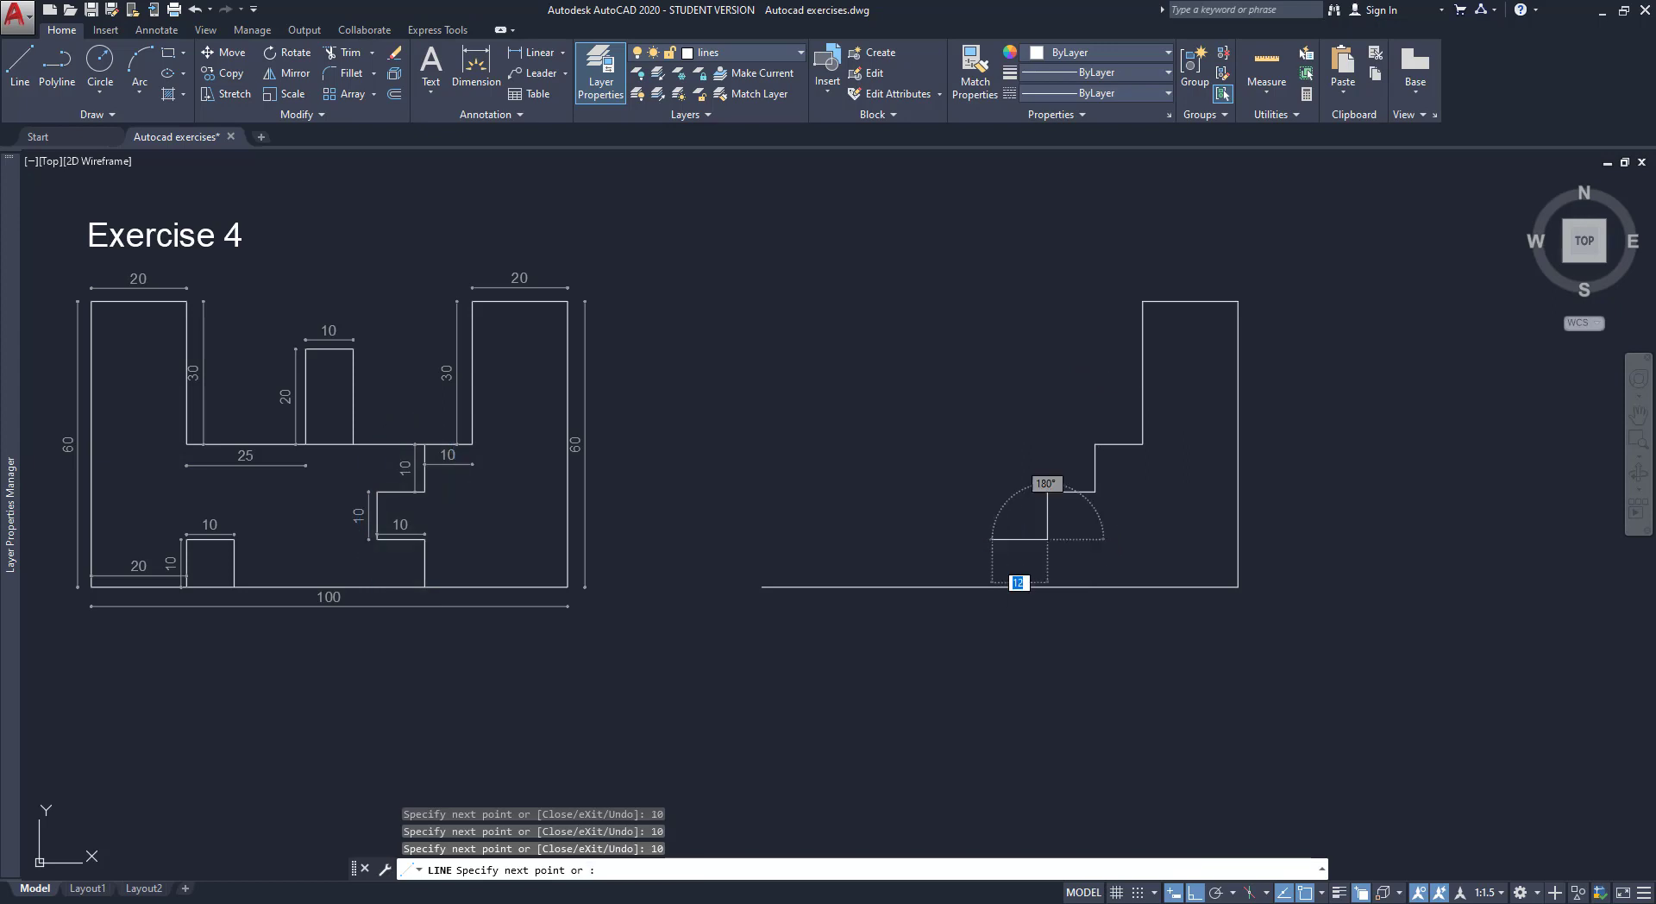
pyautogui.write('10')
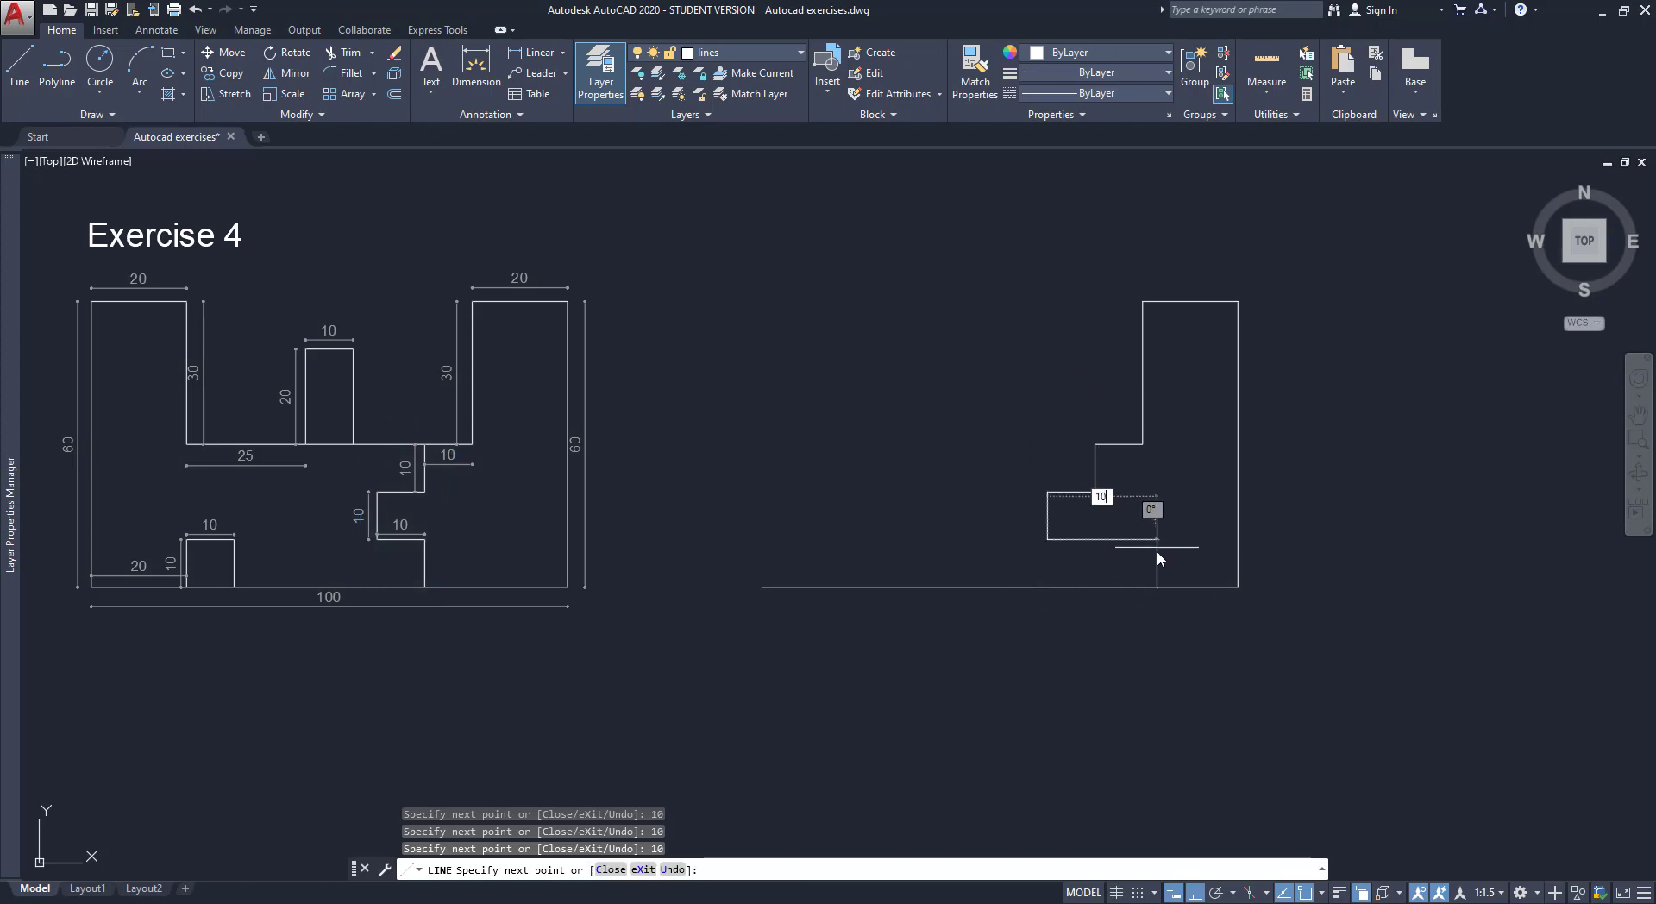
pyautogui.press('Return')
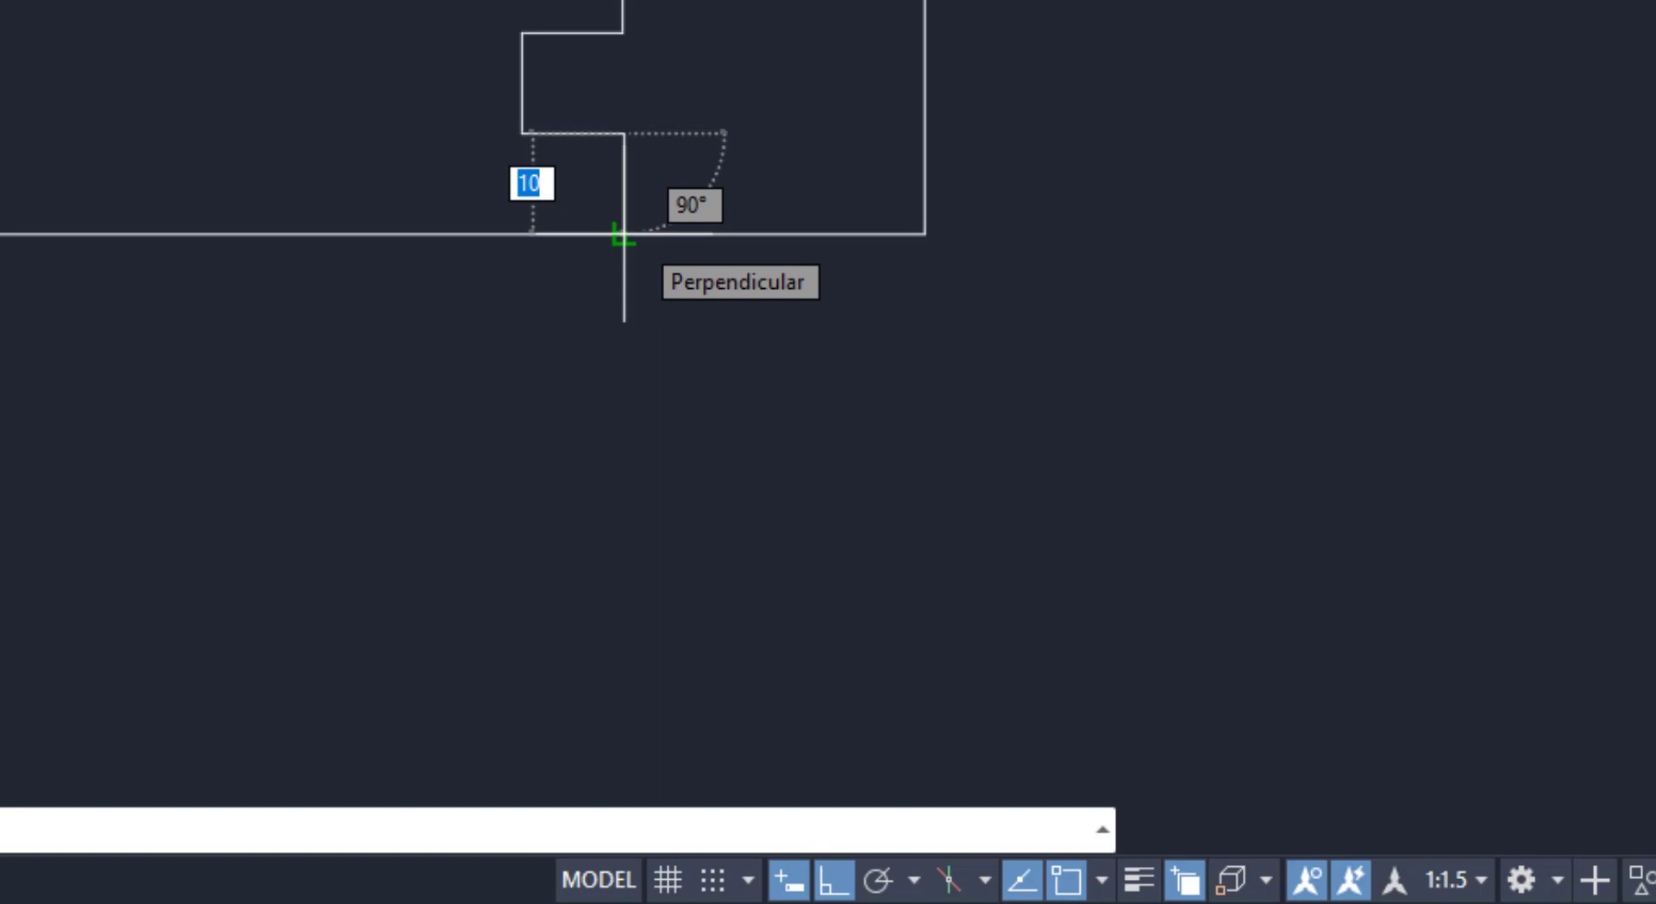
pyautogui.click(625, 234)
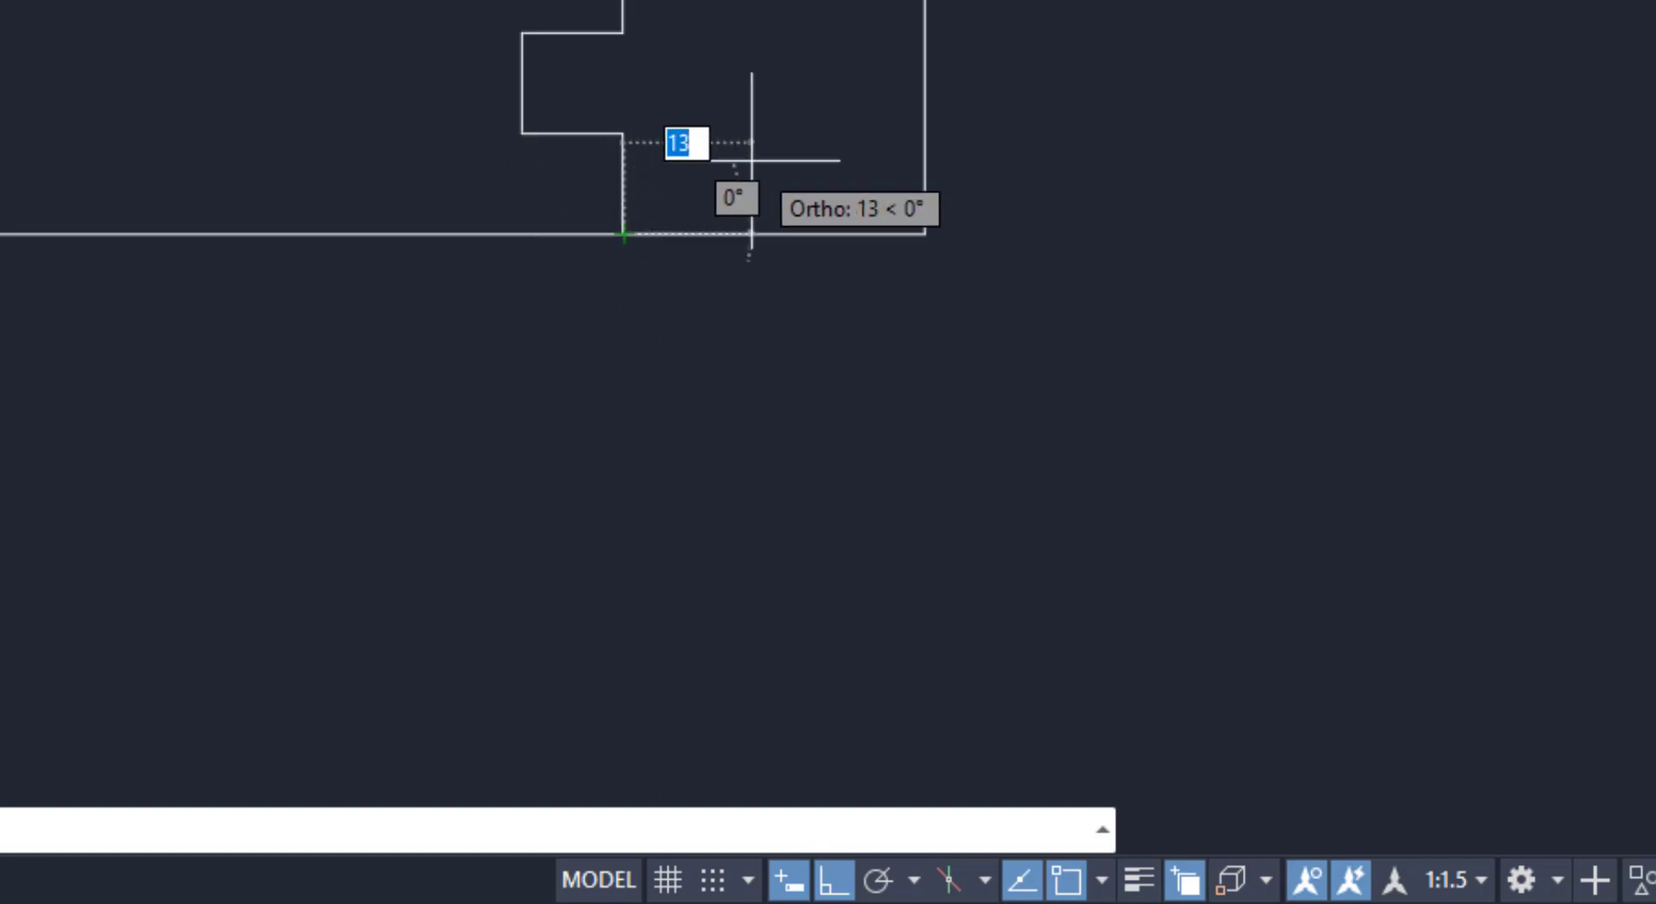
pyautogui.press('Escape')
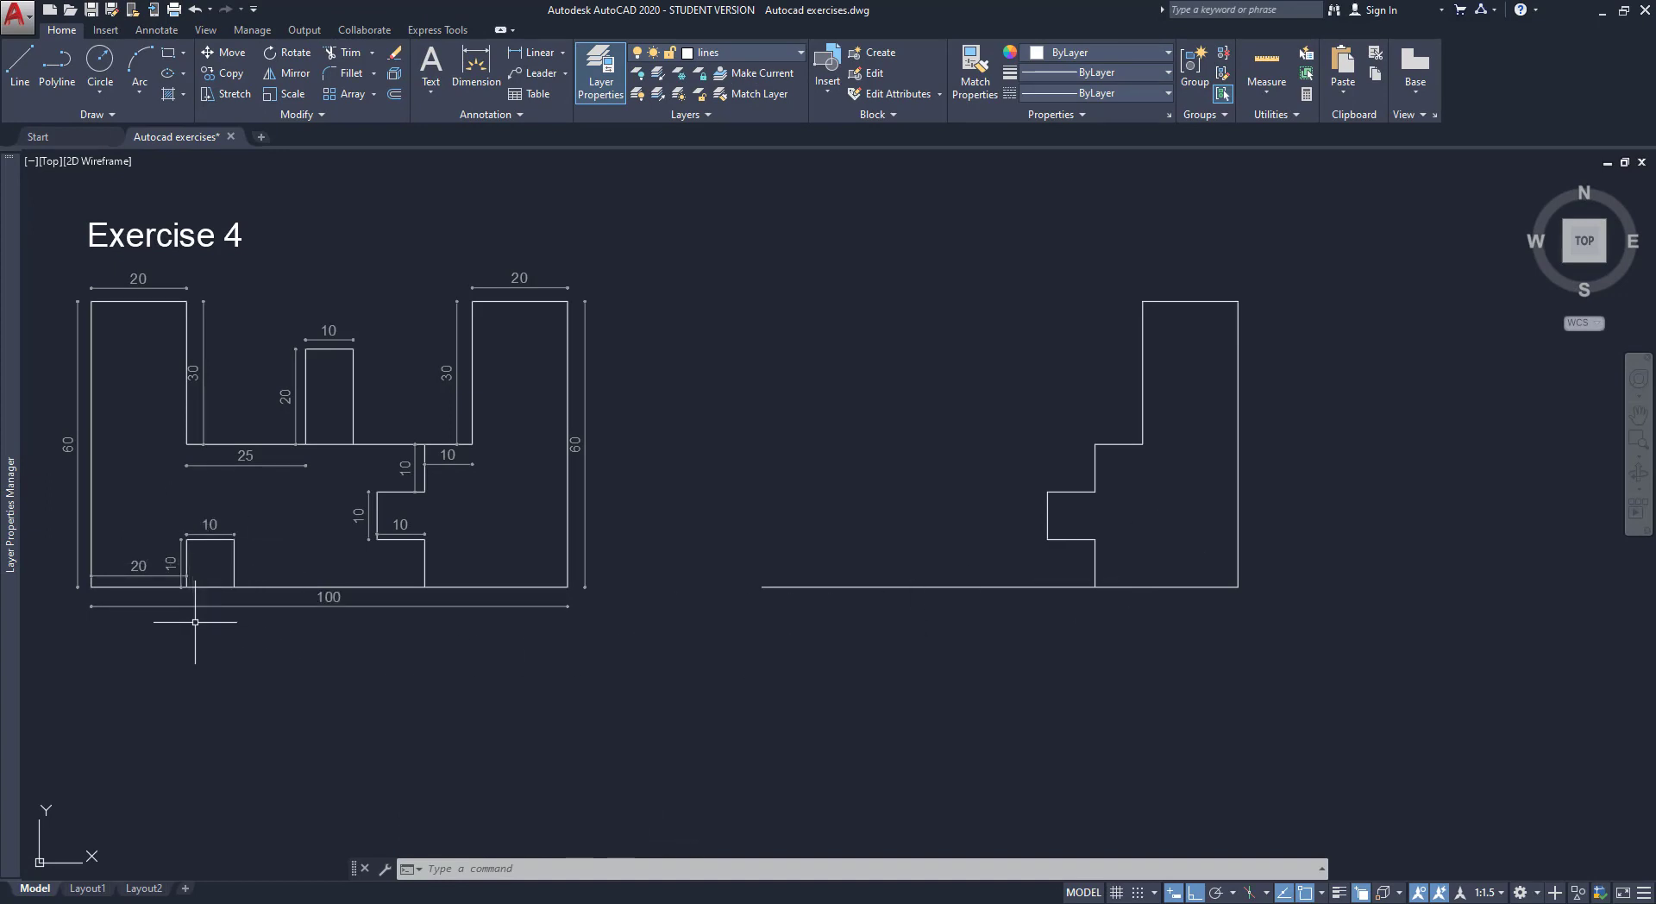
# Draw a 10-by-10 raised notch on the Exercise 4 copy's base, 20 units from its left end
pyautogui.write('l')
pyautogui.press('Return')
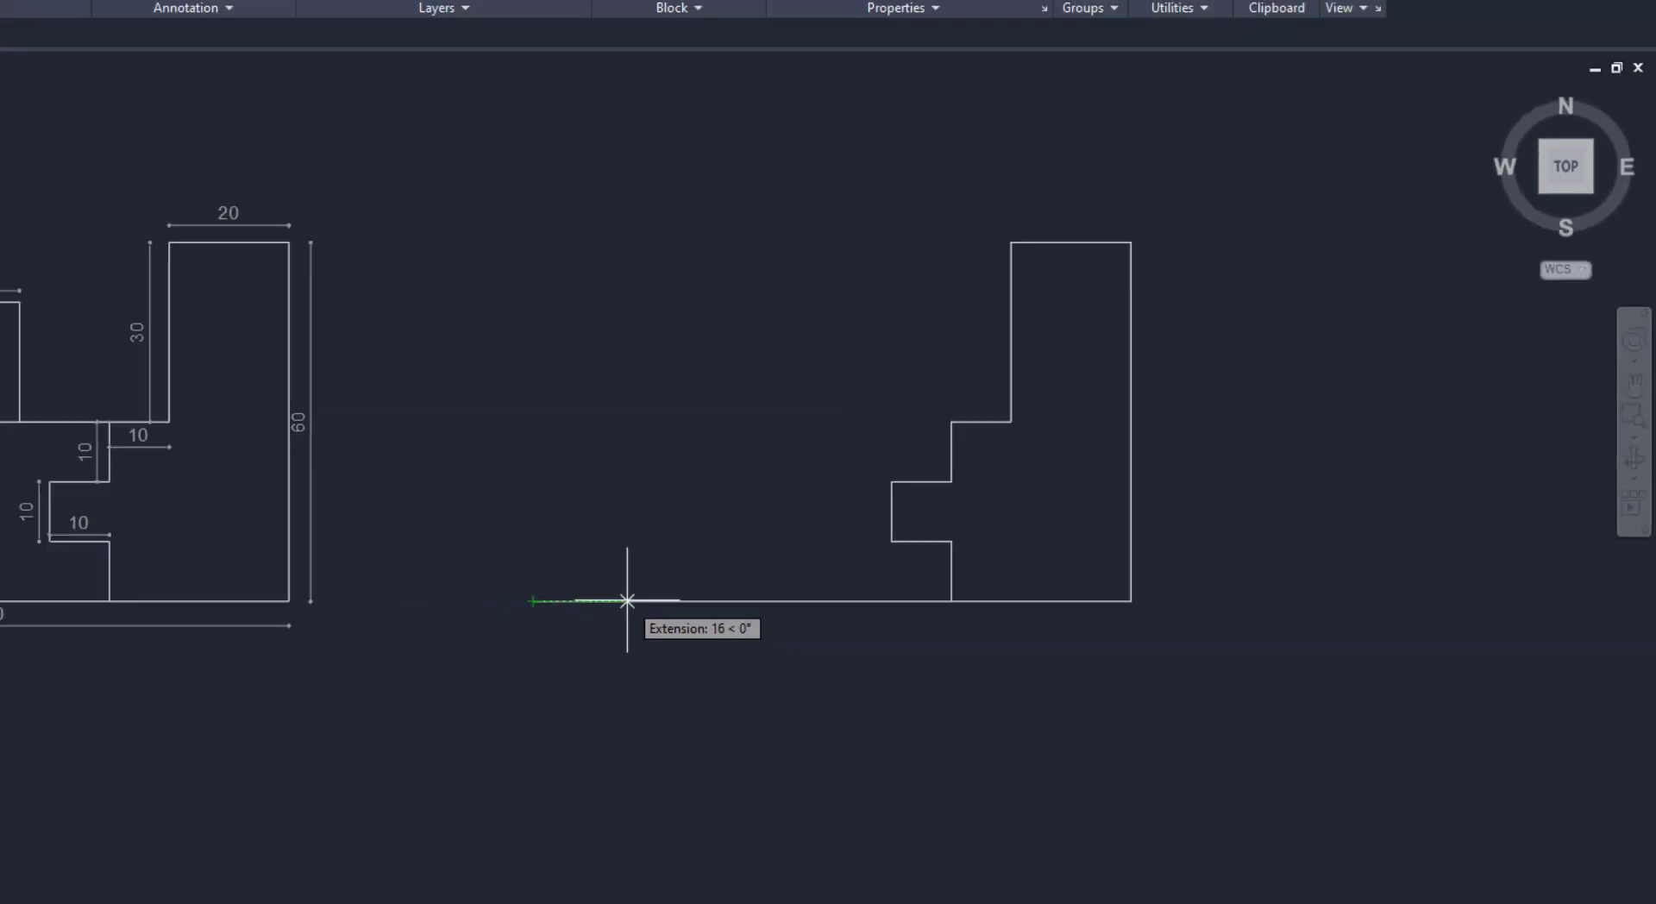
pyautogui.write('20')
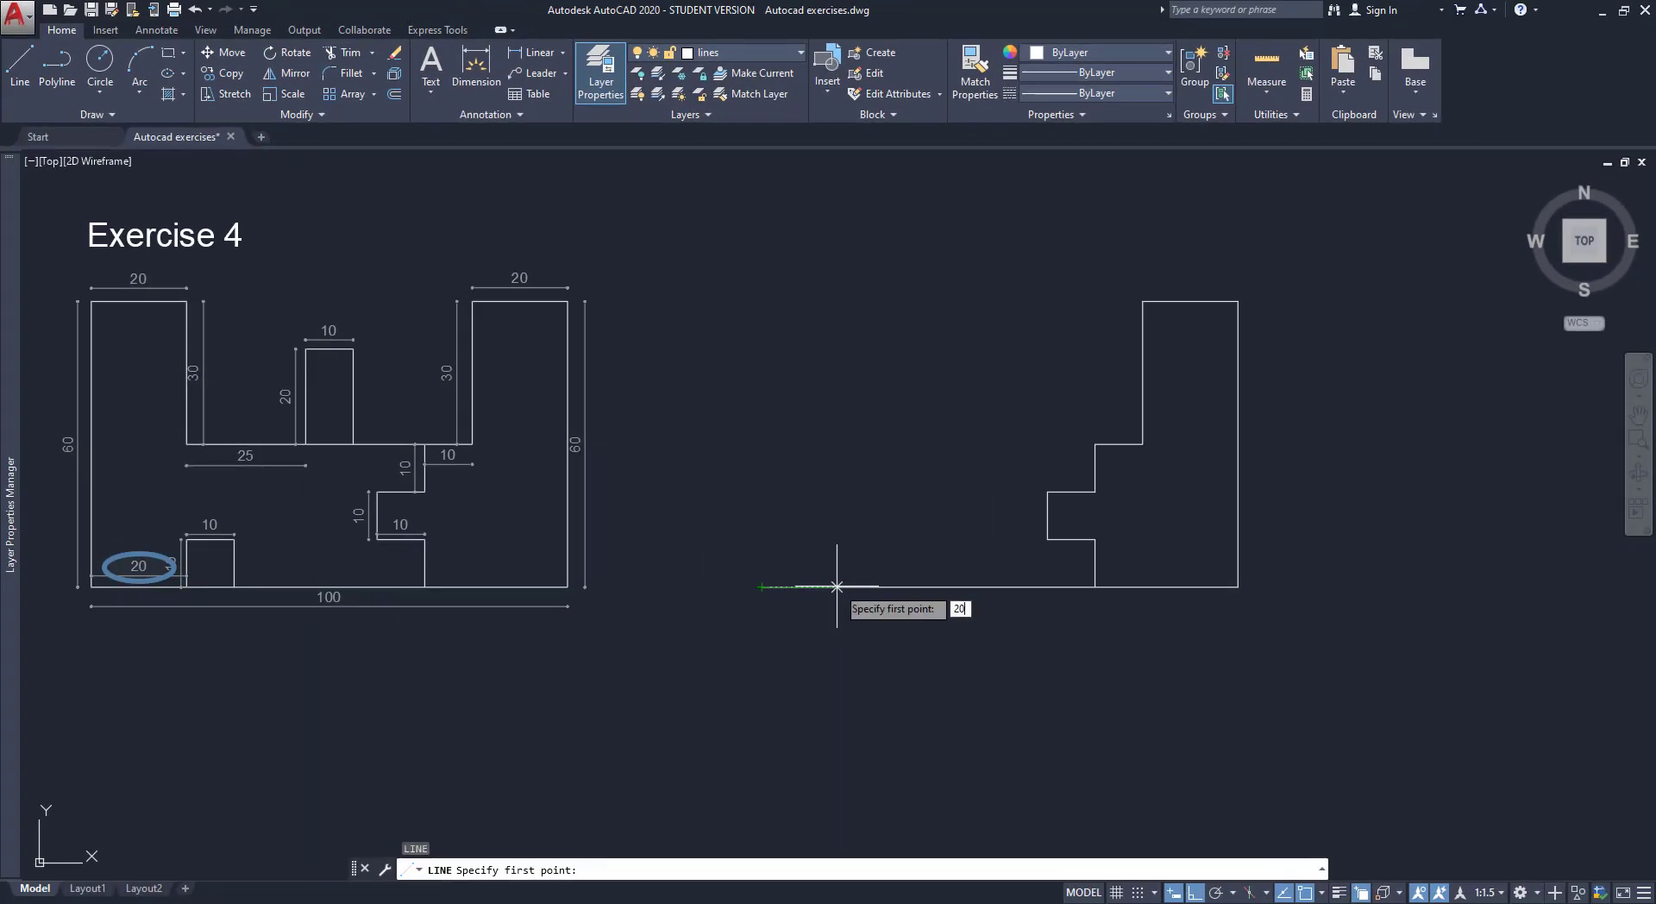
pyautogui.press('Return')
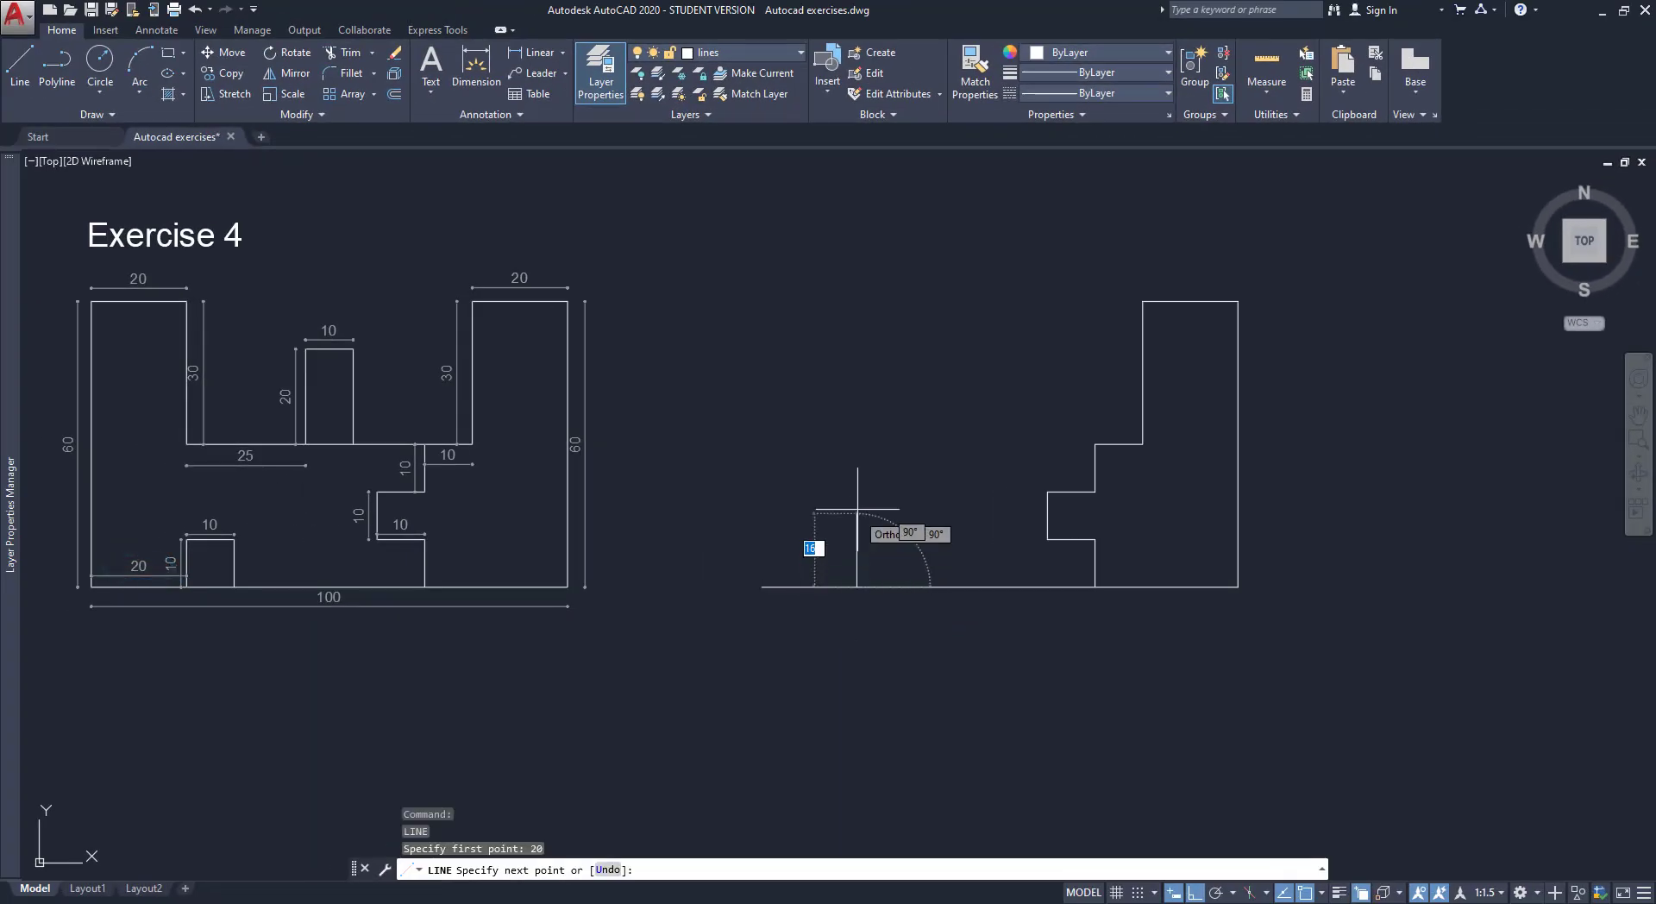
pyautogui.write('10')
pyautogui.press('Return')
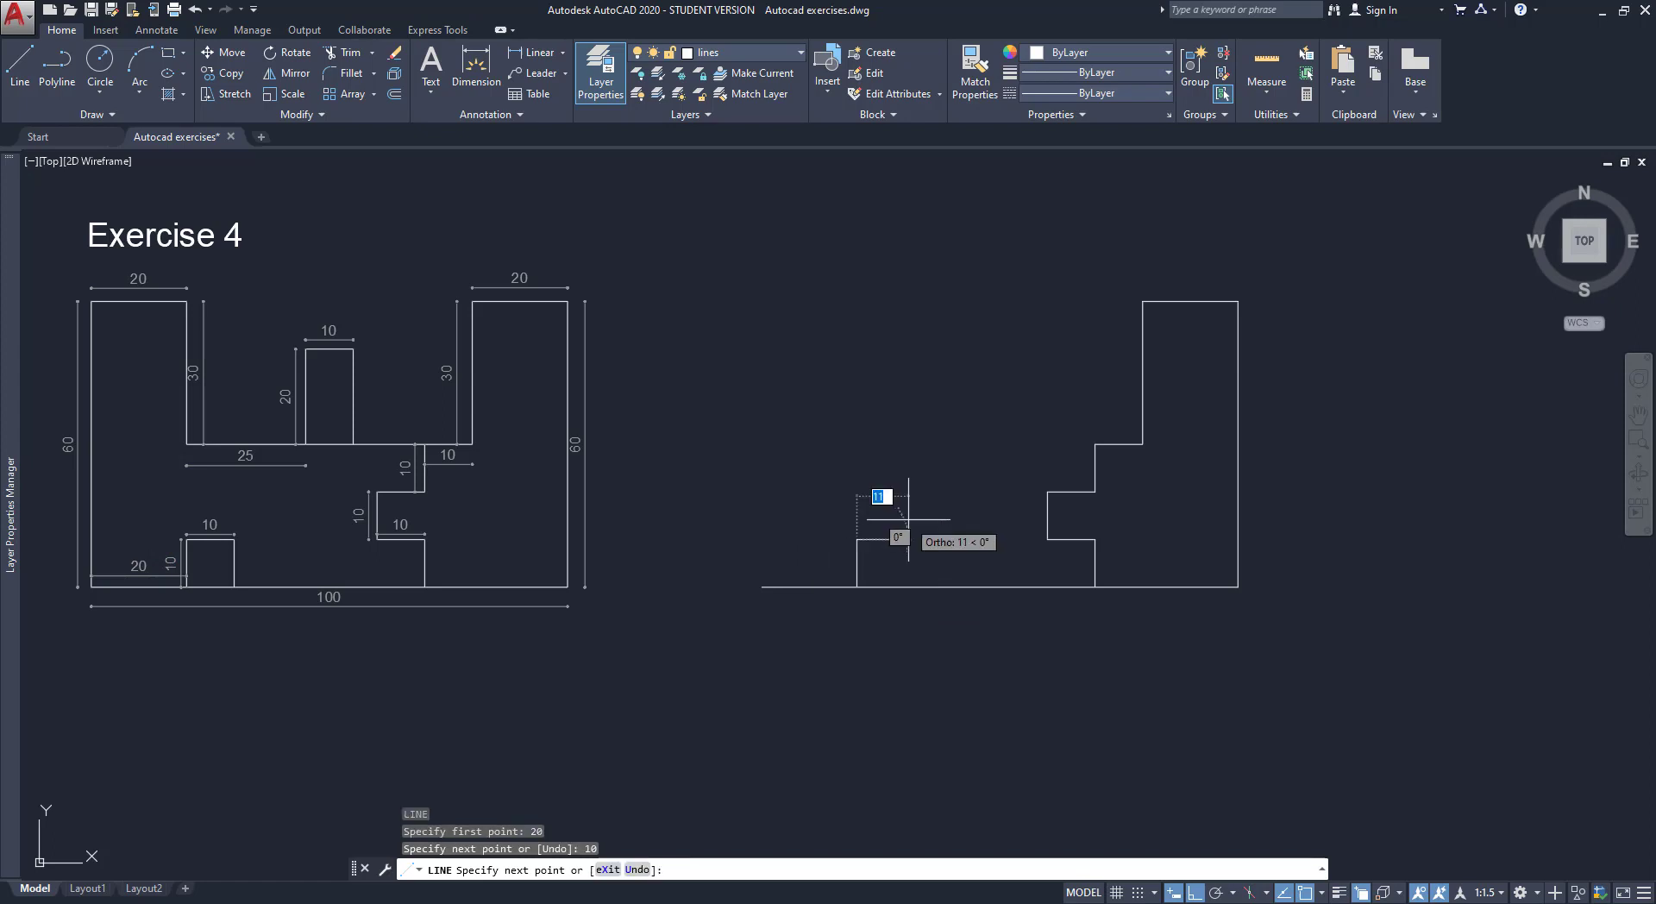
pyautogui.write('10')
pyautogui.press('Return')
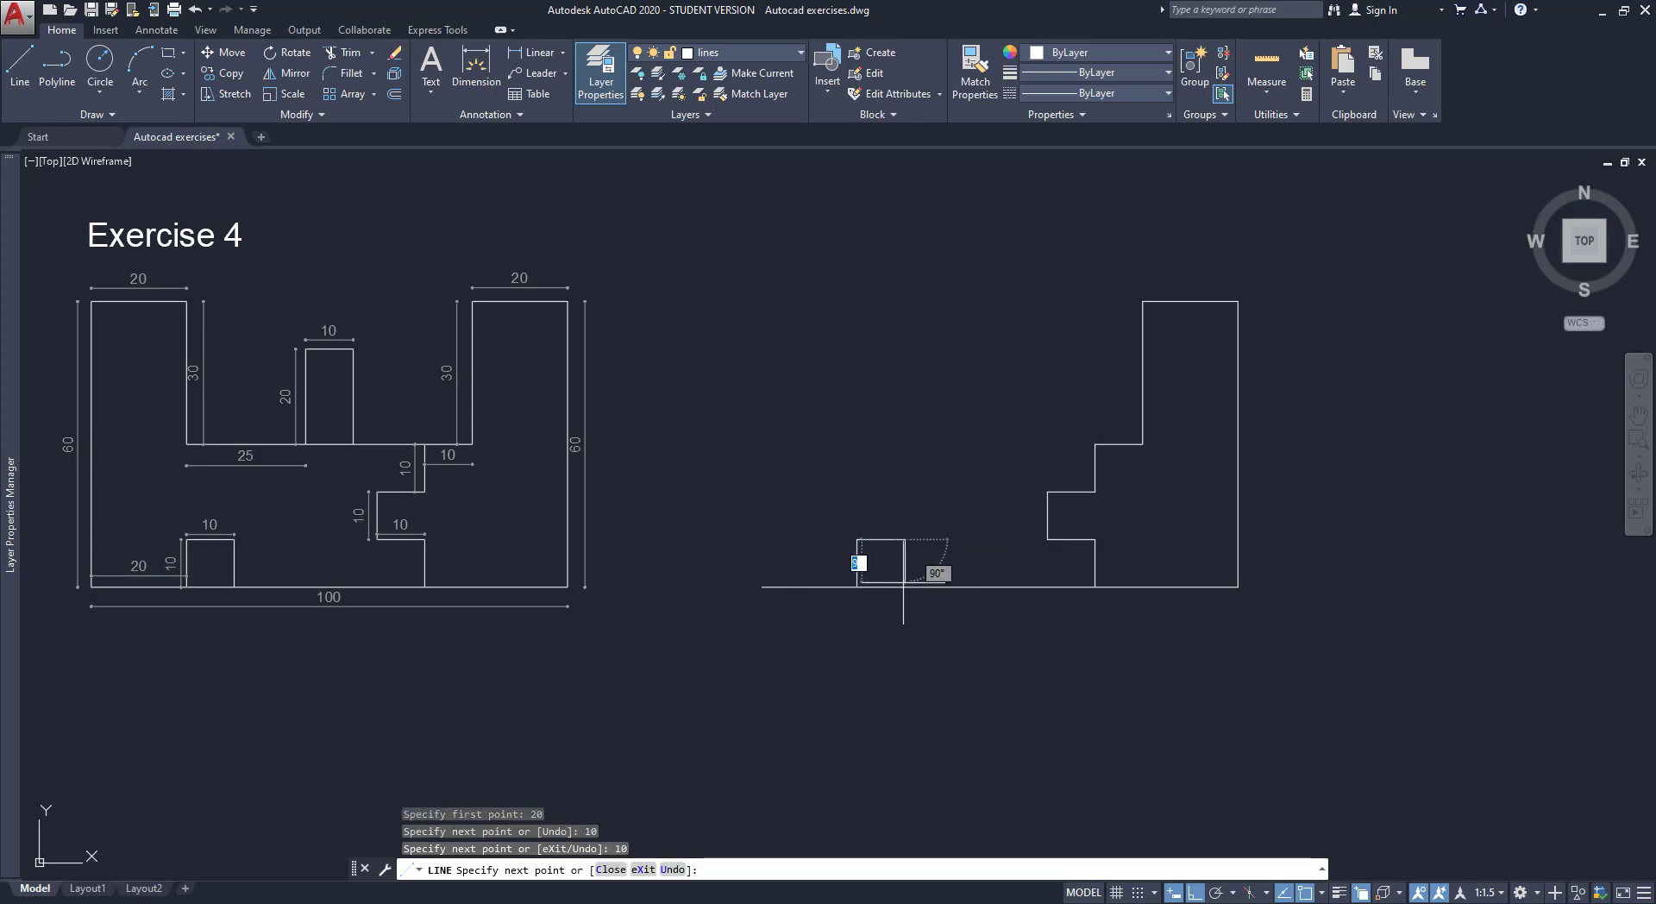
pyautogui.click(904, 586)
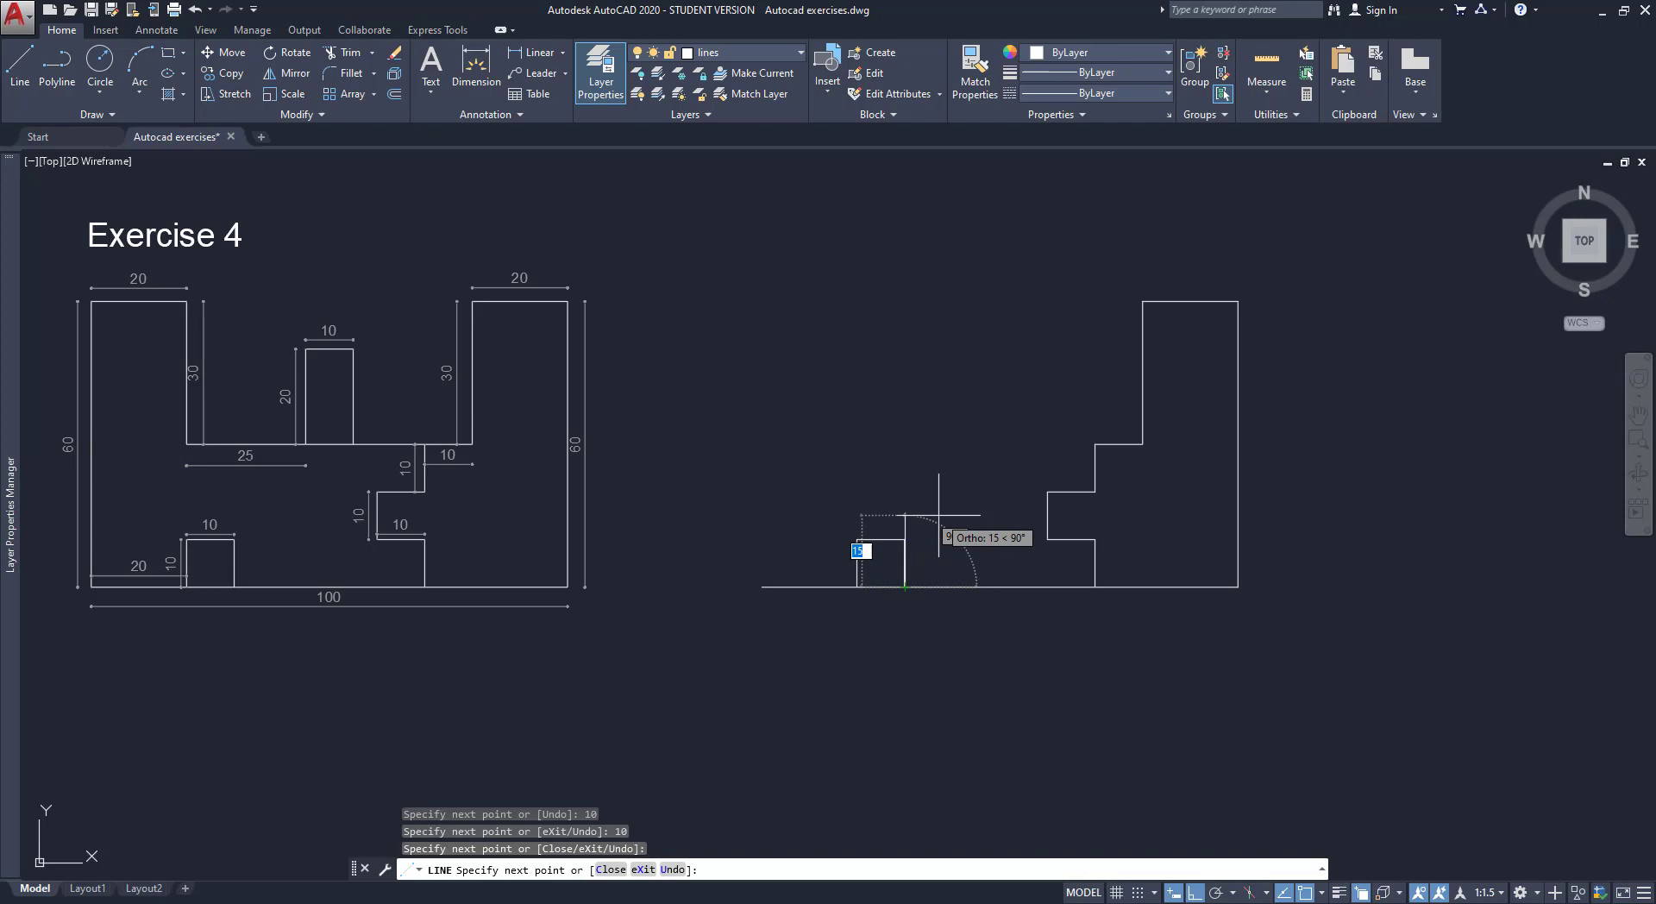
pyautogui.press('Escape')
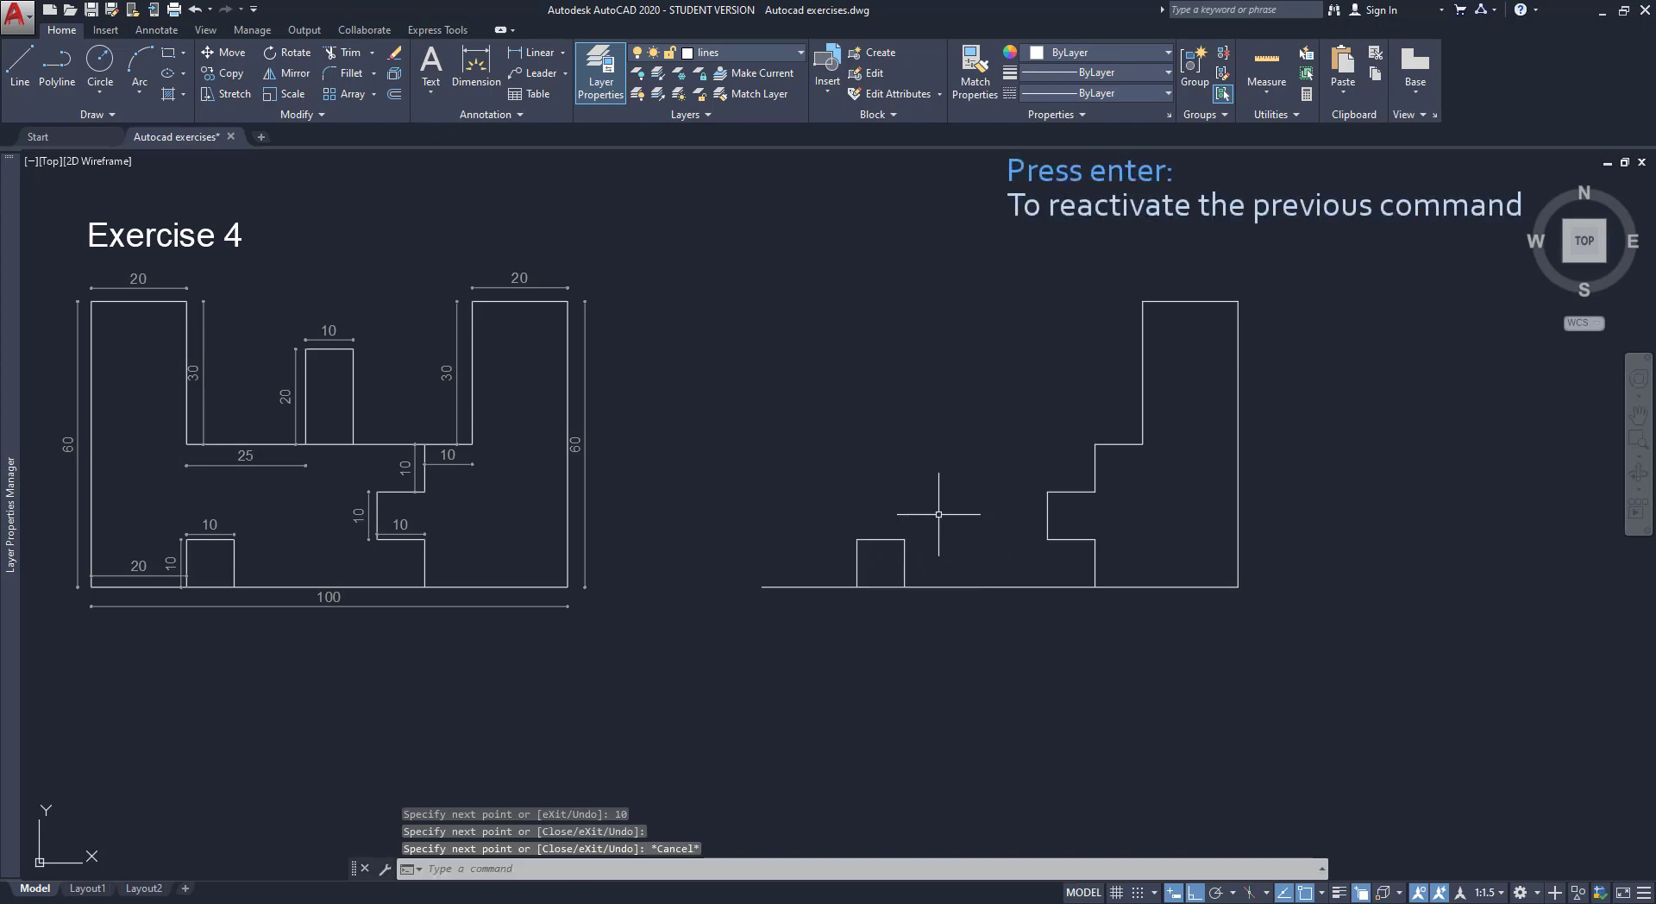
# Draw the 60-unit left wall, 20-unit top, 30-unit drop and inner floor edge to the step corner
pyautogui.press('Return')
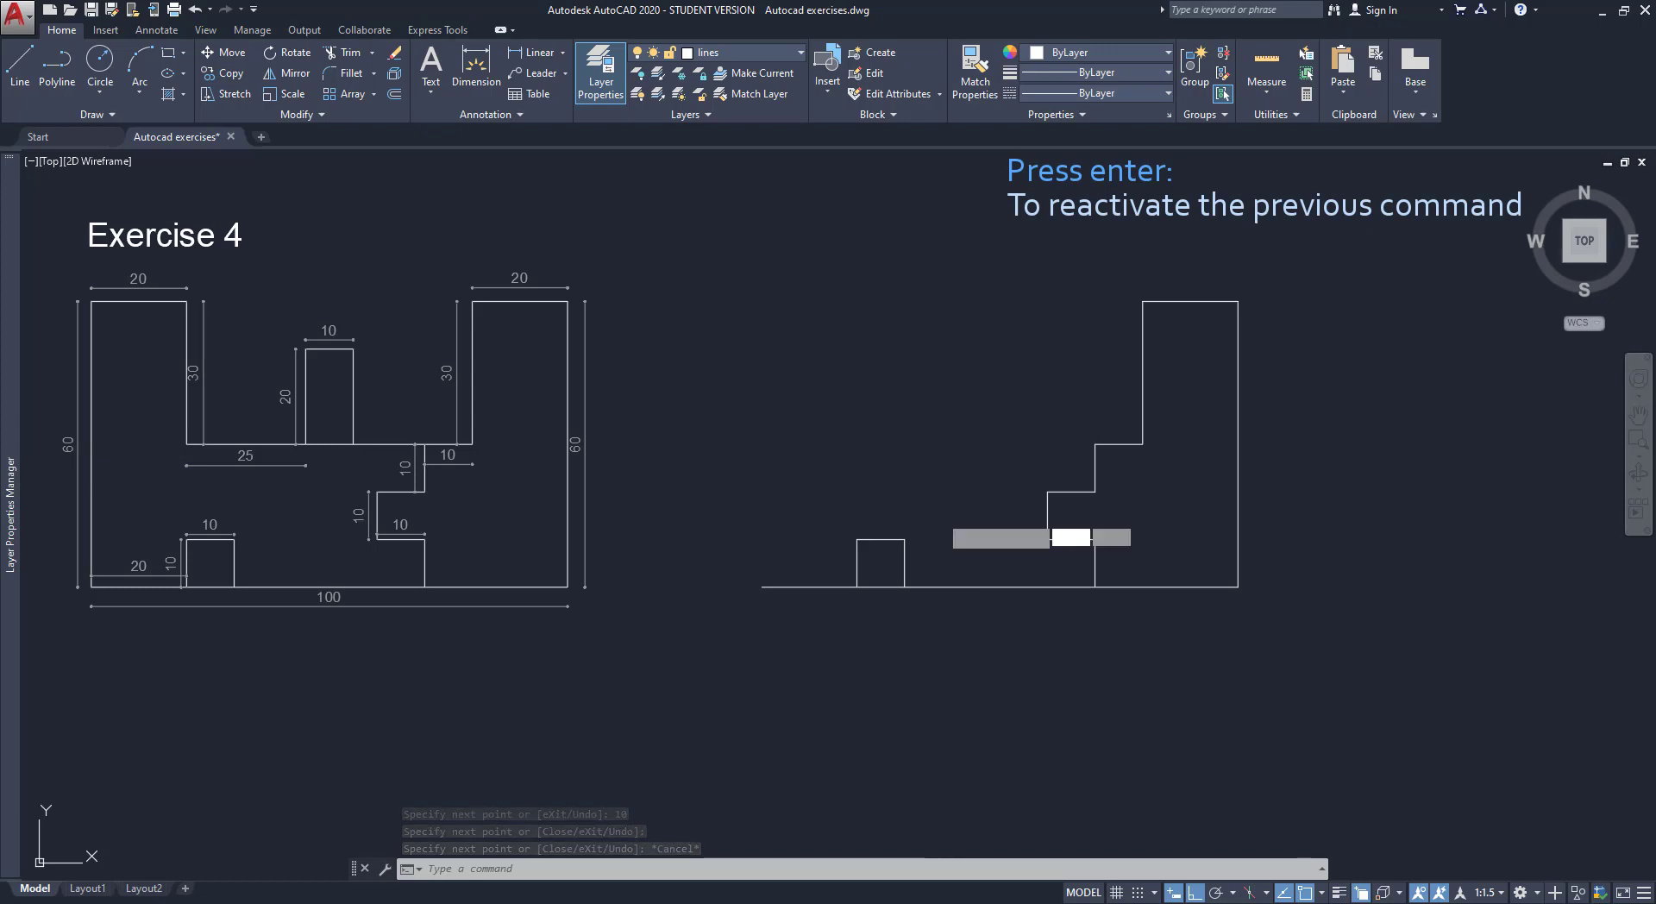
pyautogui.click(761, 587)
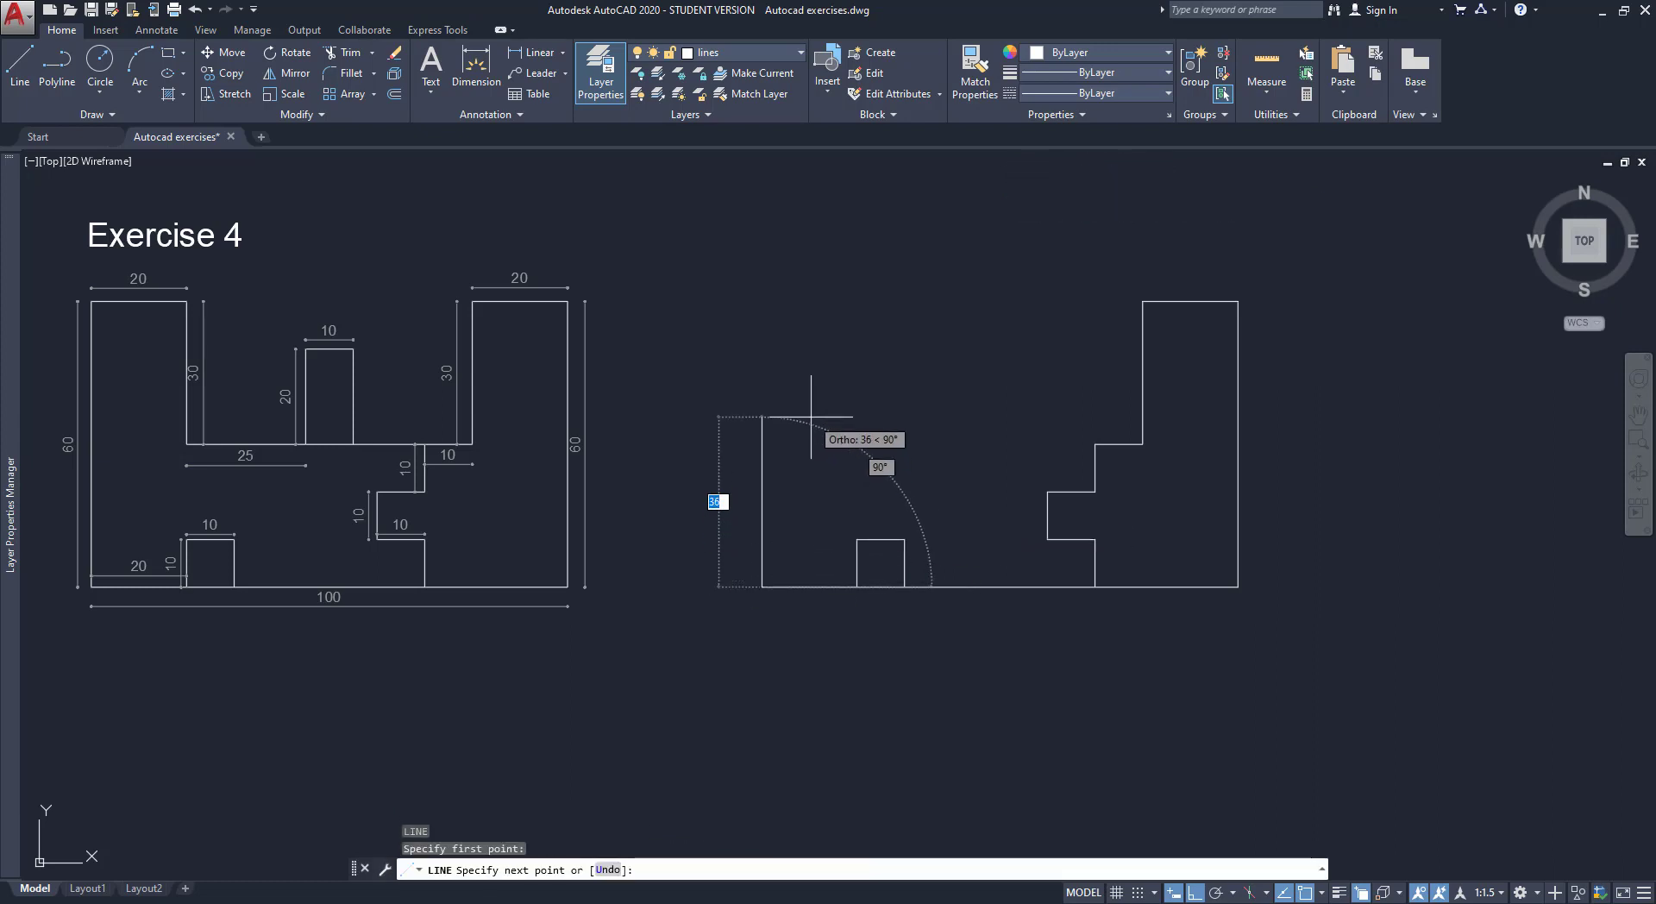
pyautogui.write('60')
pyautogui.press('Return')
pyautogui.write('20')
pyautogui.press('Return')
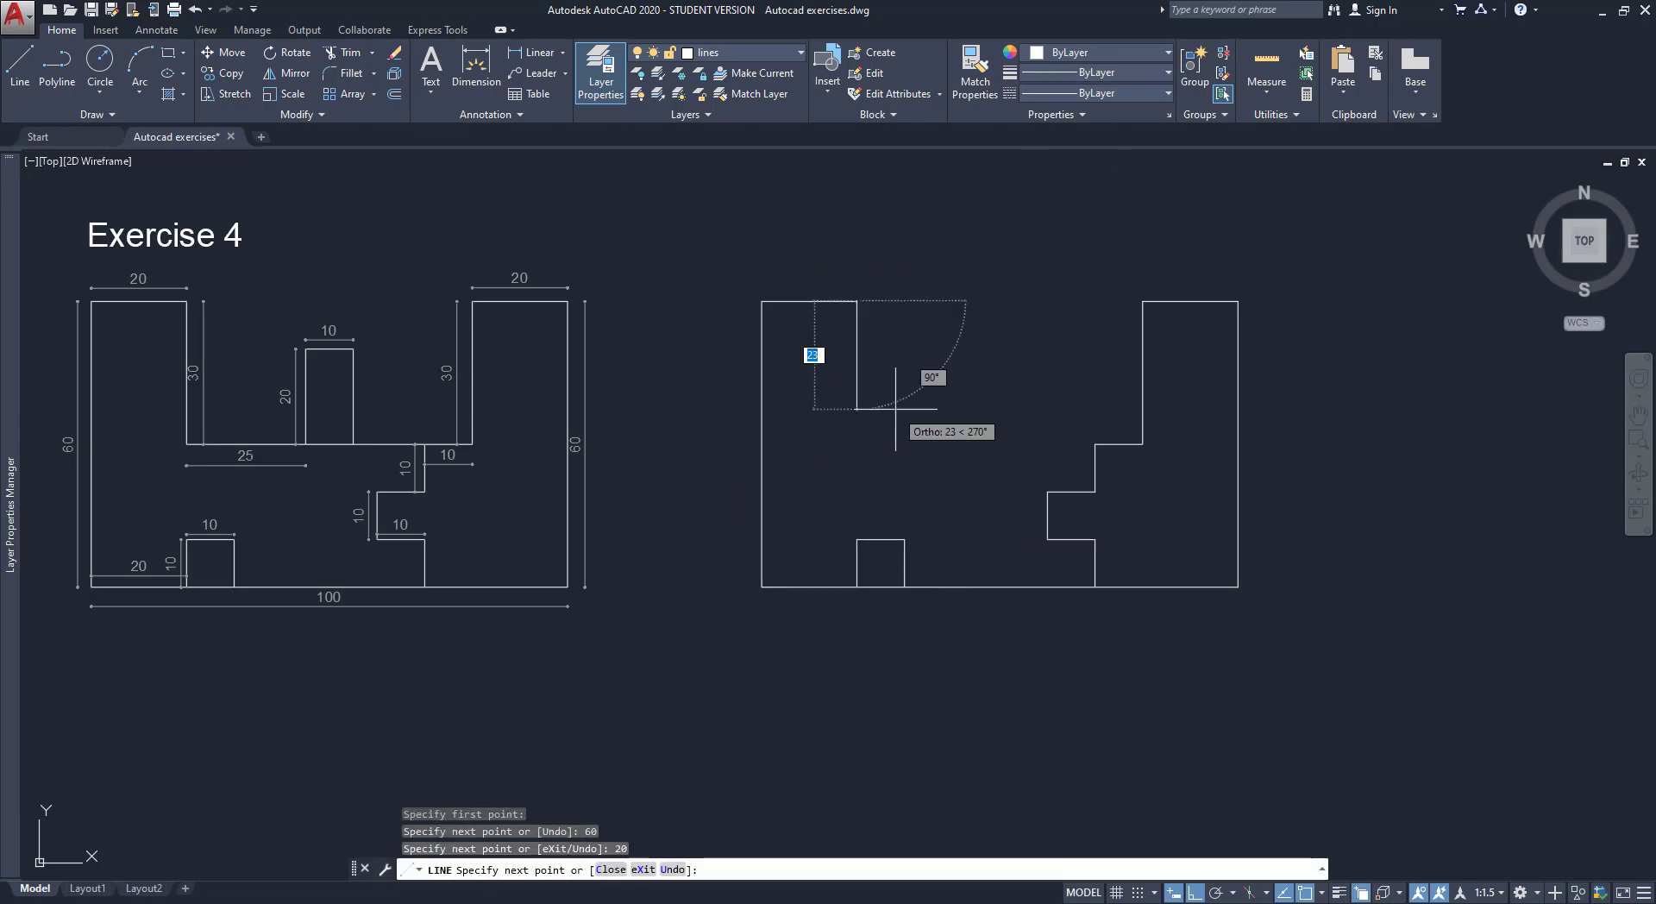
pyautogui.write('30')
pyautogui.press('Return')
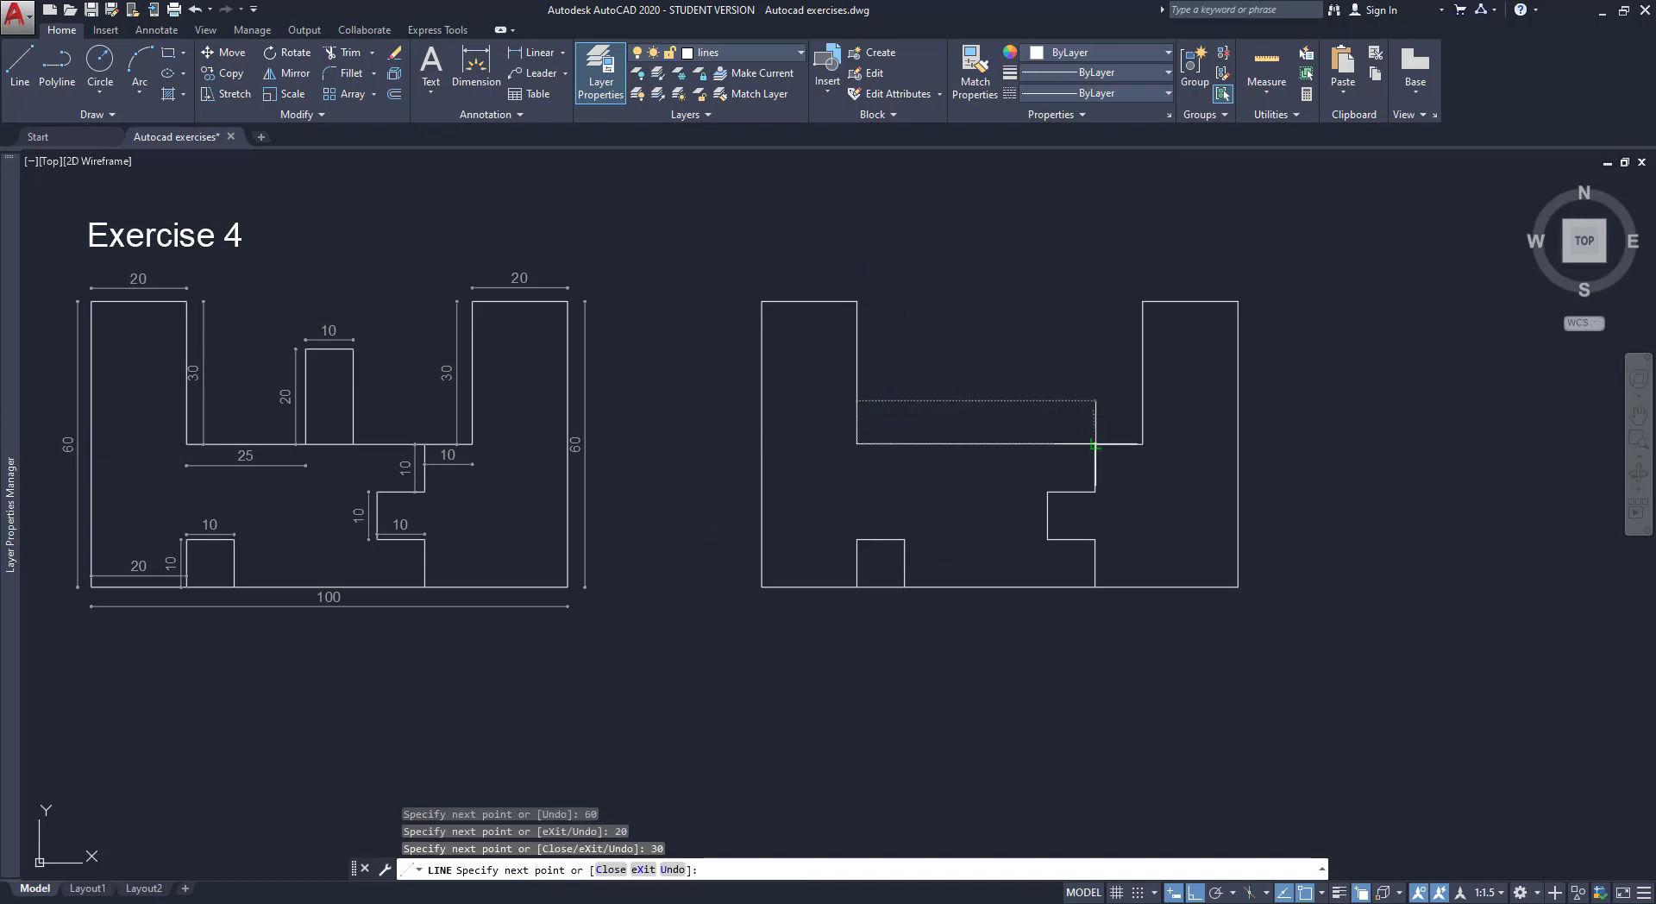
pyautogui.click(1094, 445)
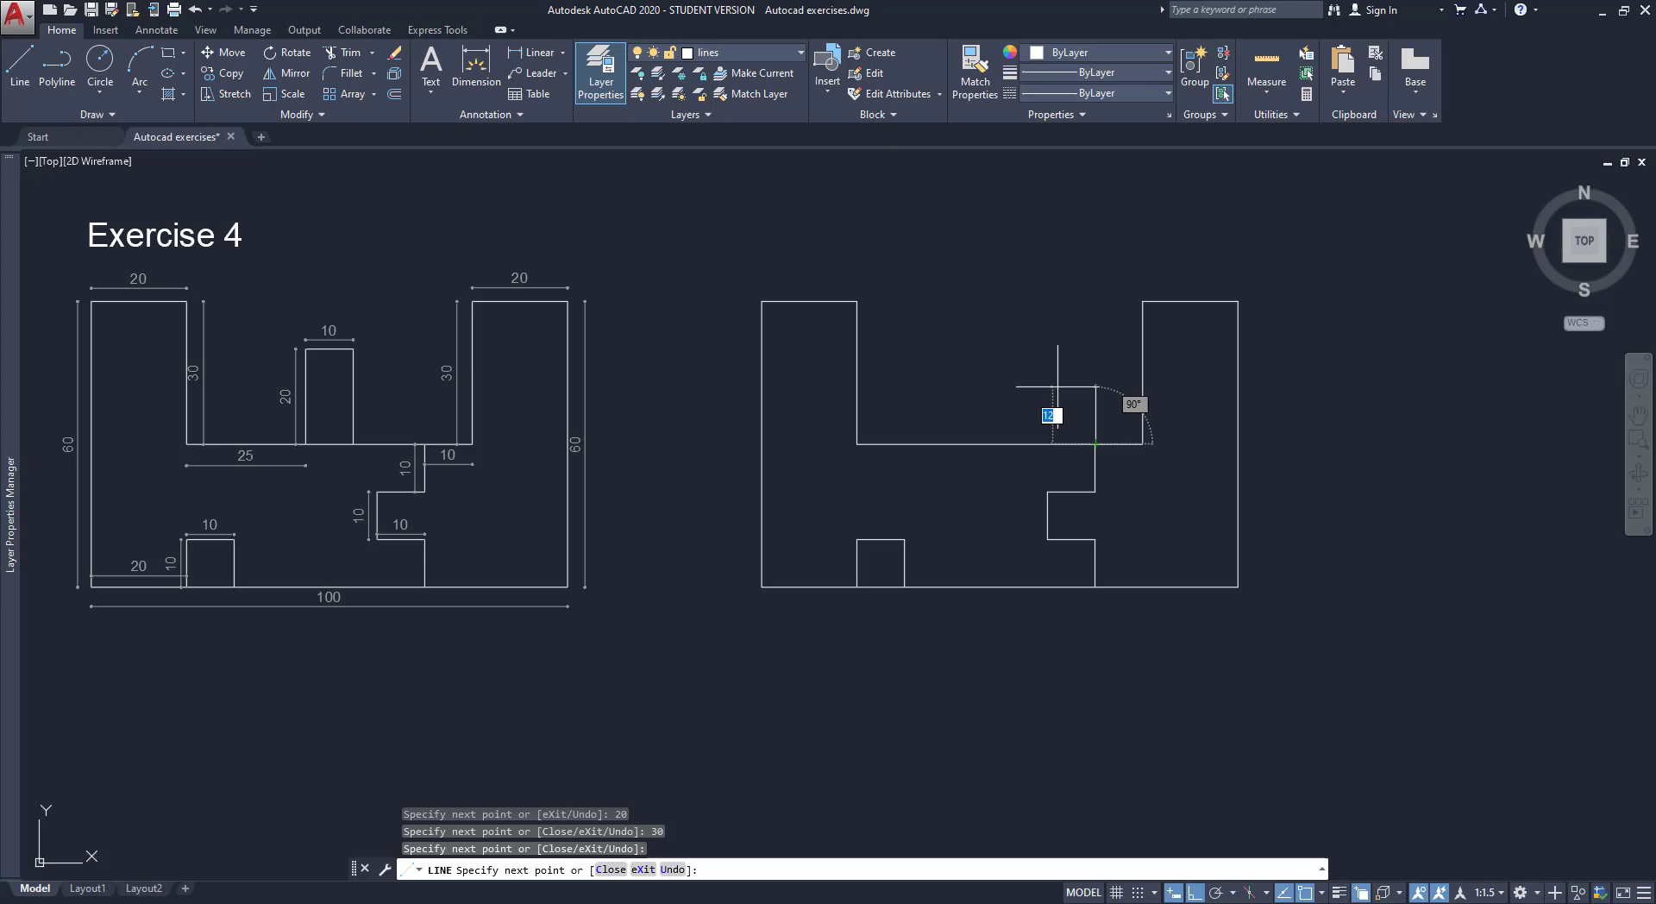
pyautogui.press('Escape')
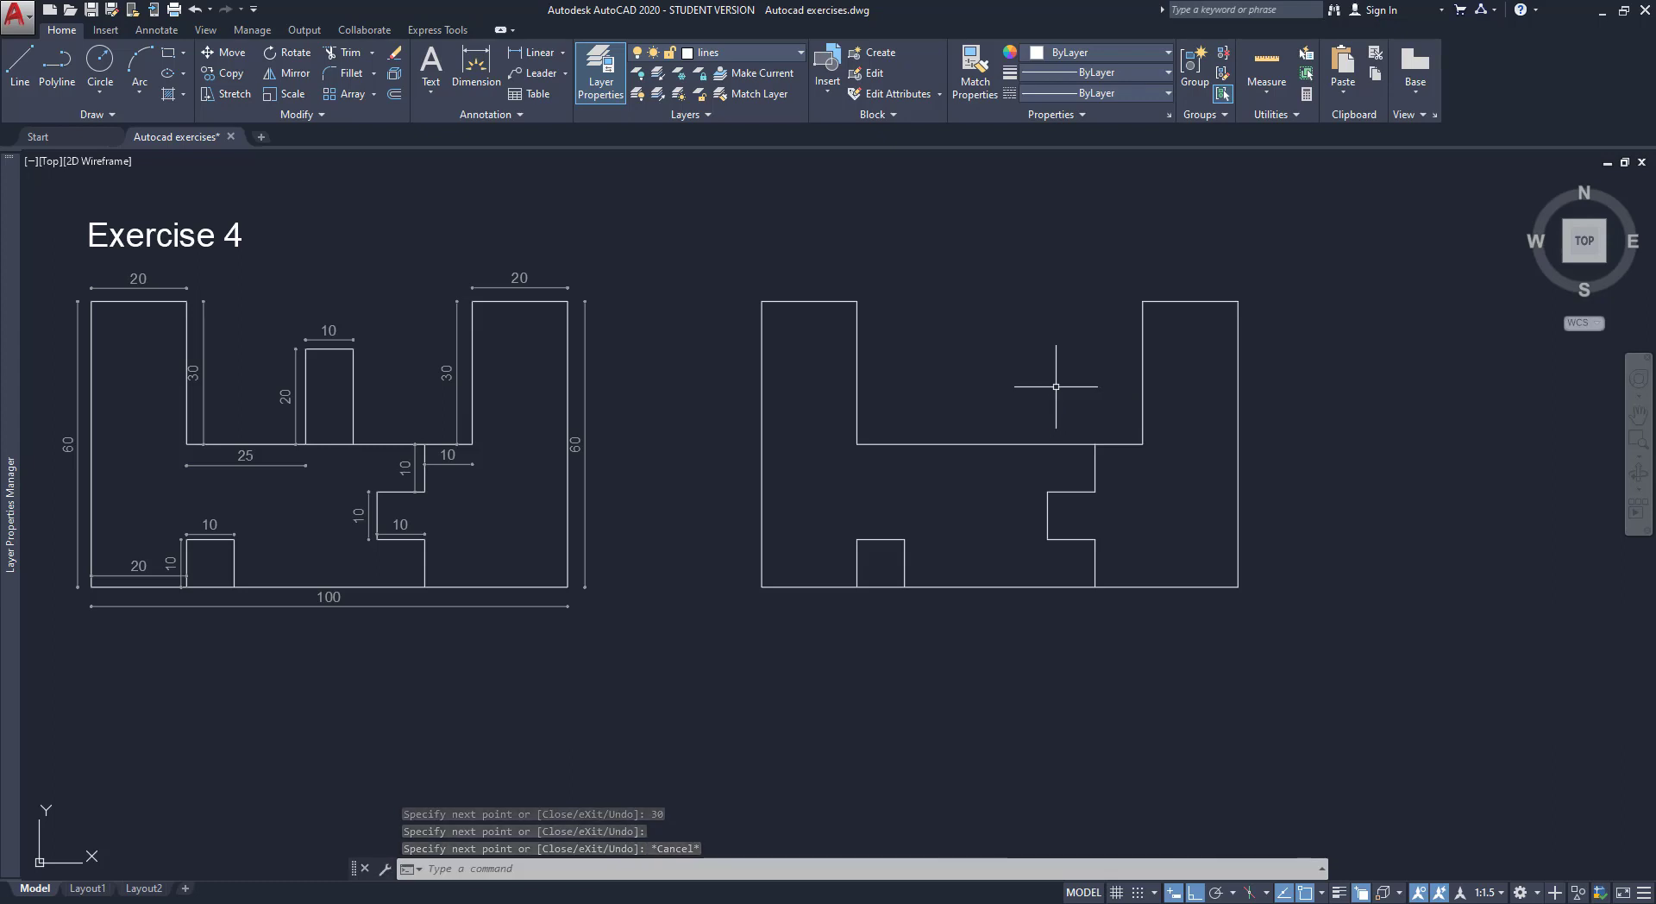
pyautogui.write('l')
pyautogui.press('Return')
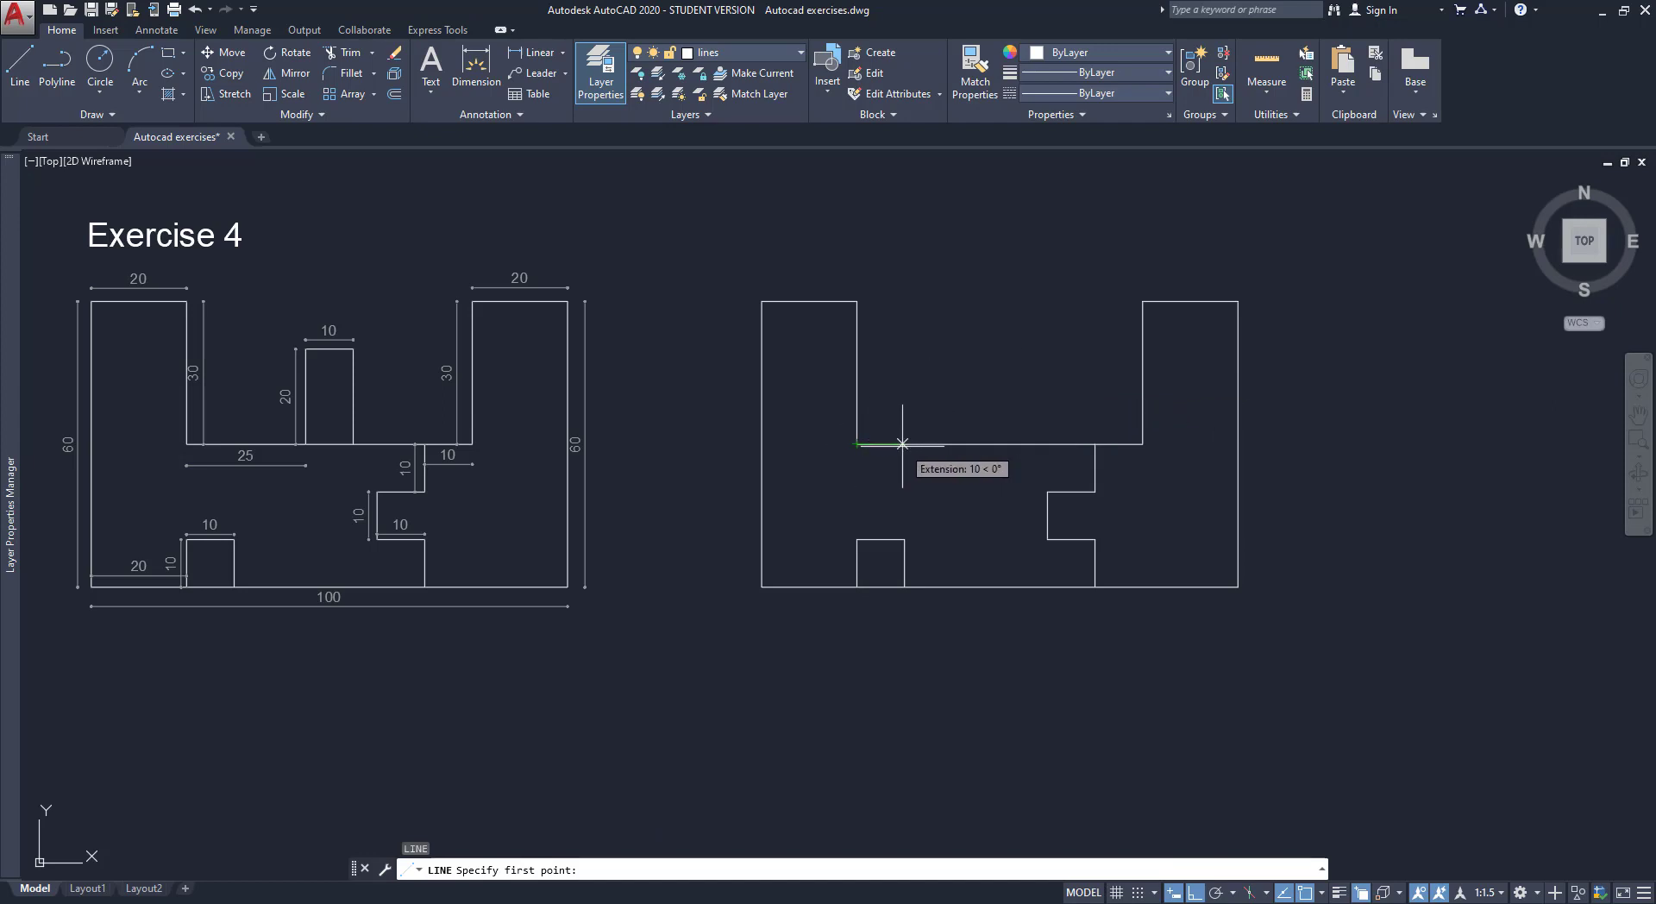
# Draw the 10-wide, 20-high tab starting 25 units along the inner floor edge
pyautogui.write('25')
pyautogui.press('Return')
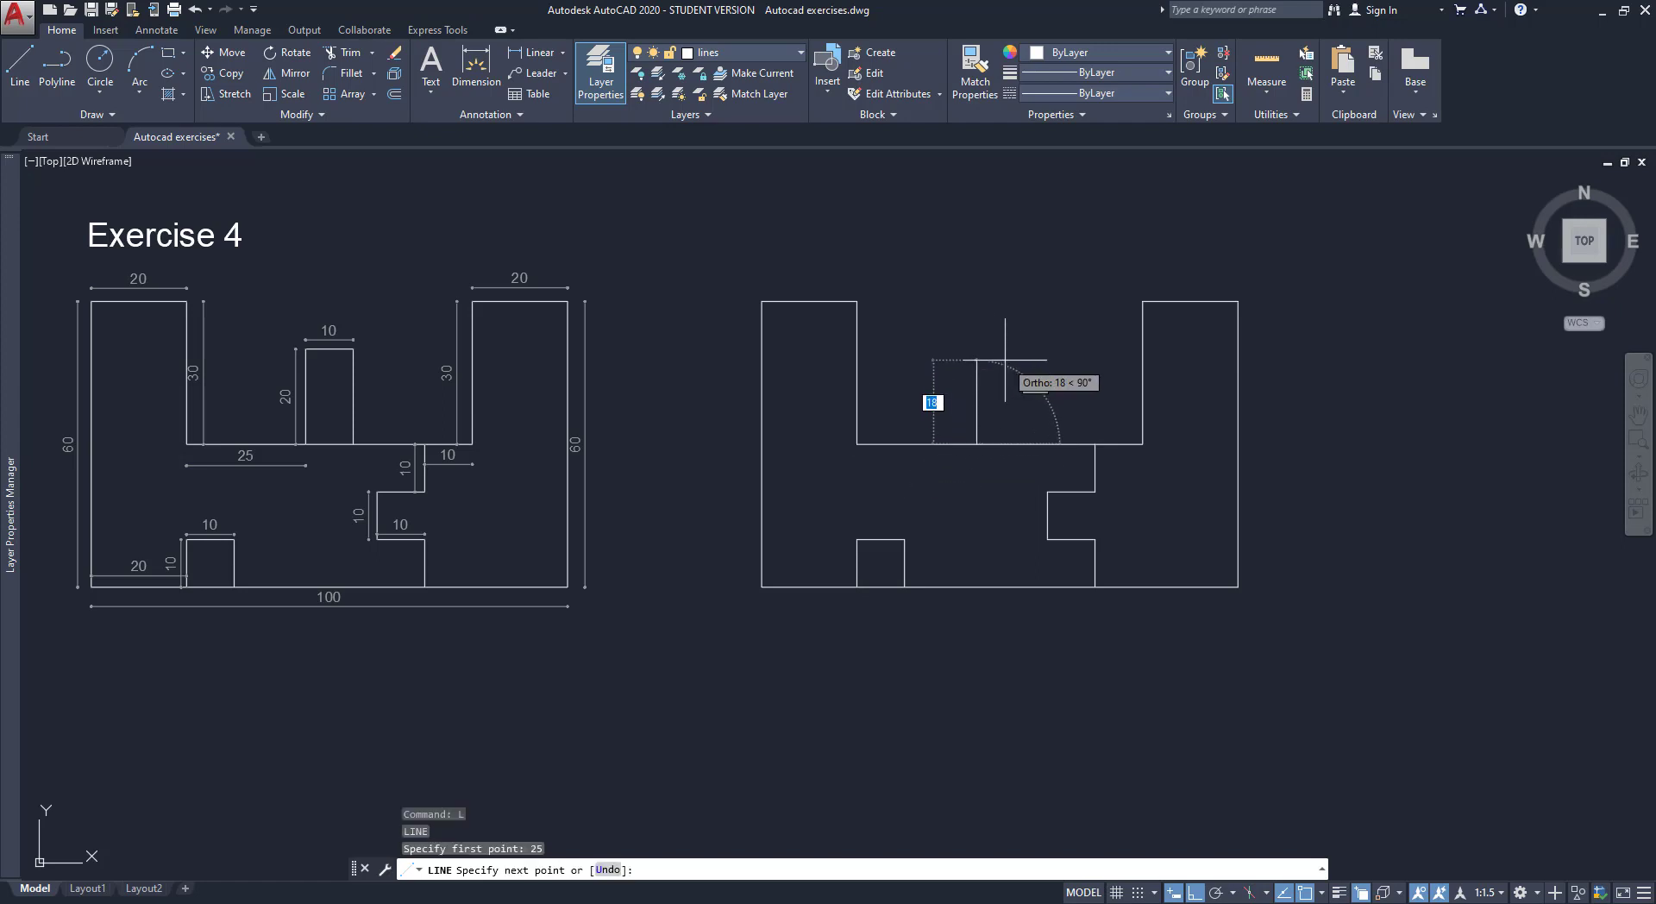
pyautogui.write('20')
pyautogui.press('Return')
pyautogui.write('10')
pyautogui.press('Return')
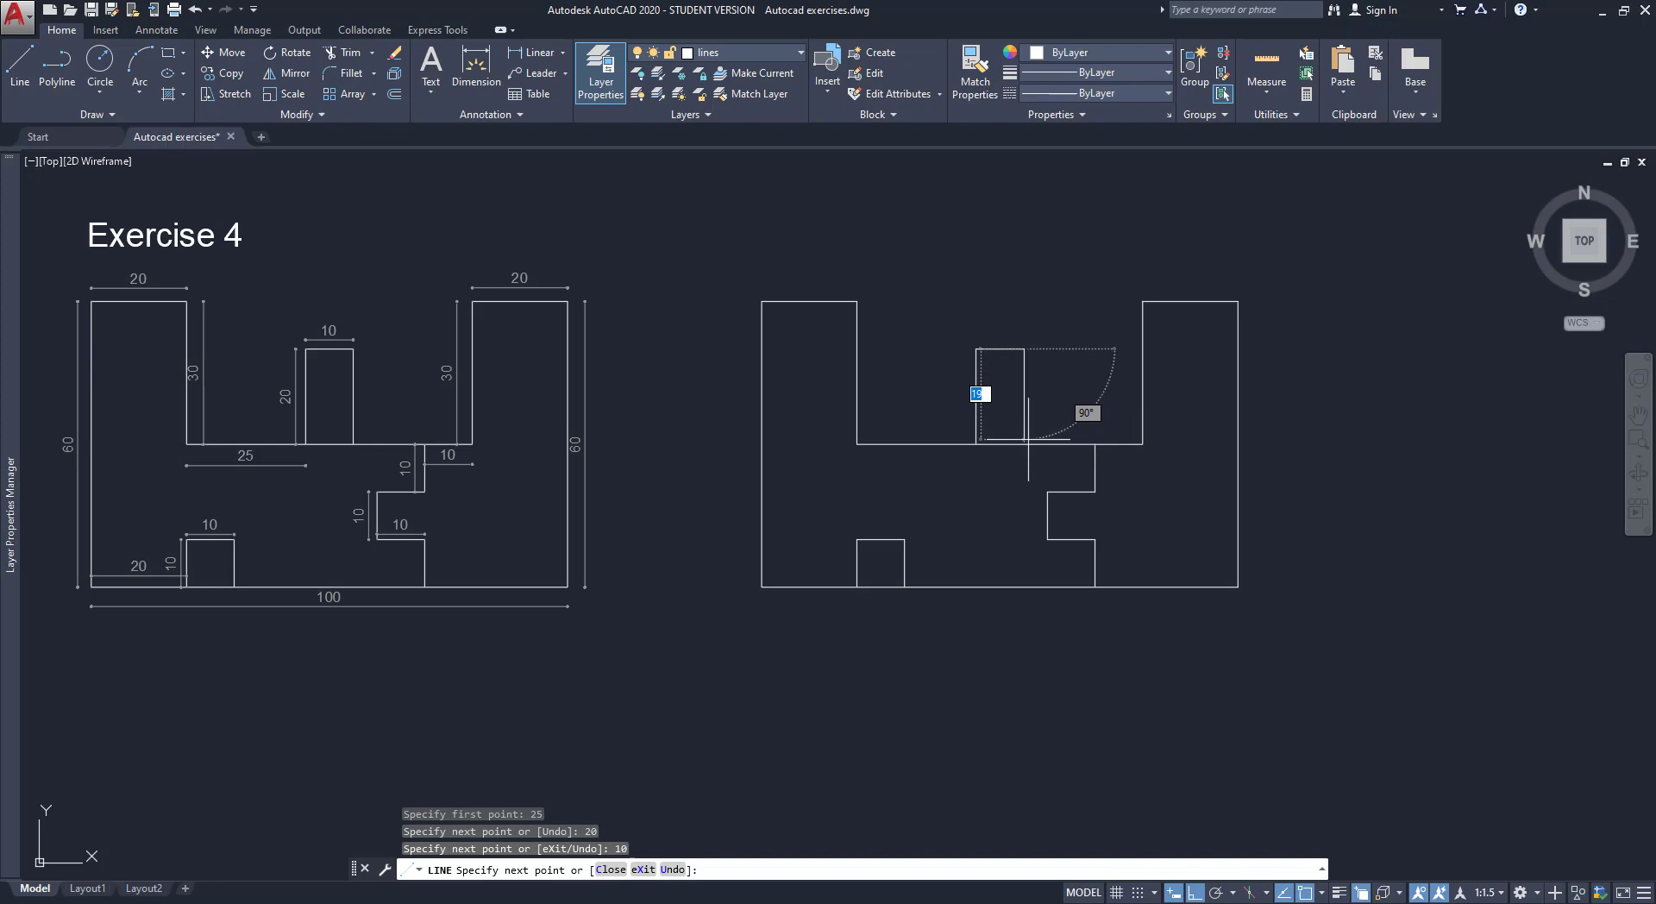
pyautogui.click(1026, 442)
pyautogui.press('Escape')
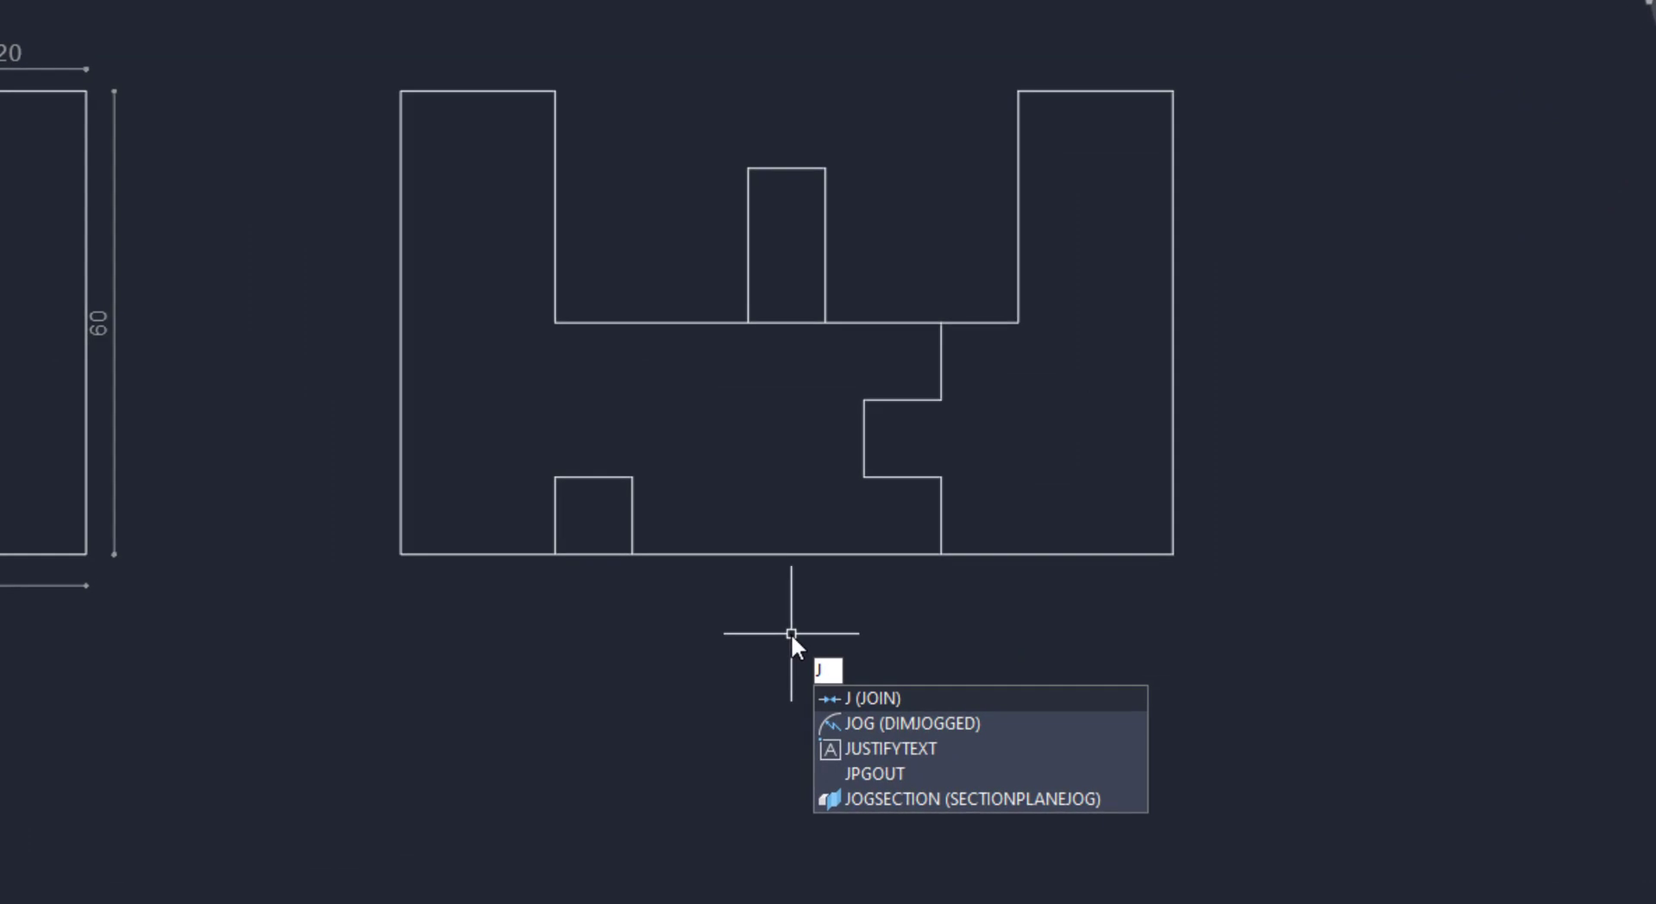
# Join all the Exercise 4 copy's lines into polylines by crossing-selecting the whole shape
pyautogui.press('Return')
pyautogui.click(1293, 617)
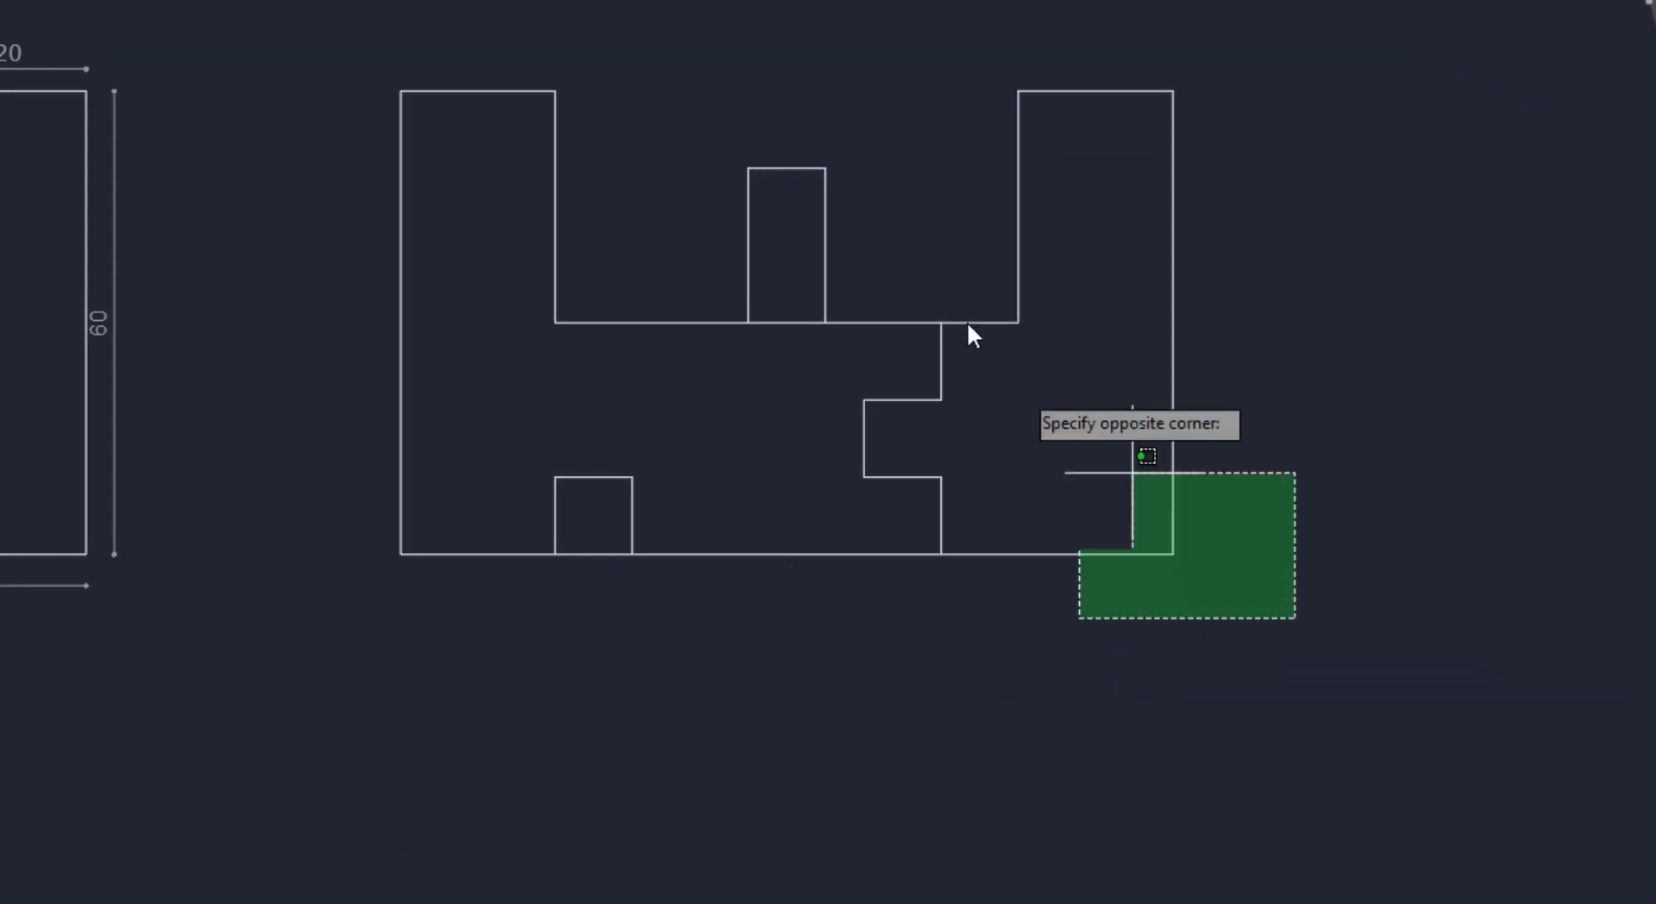
pyautogui.click(303, 2)
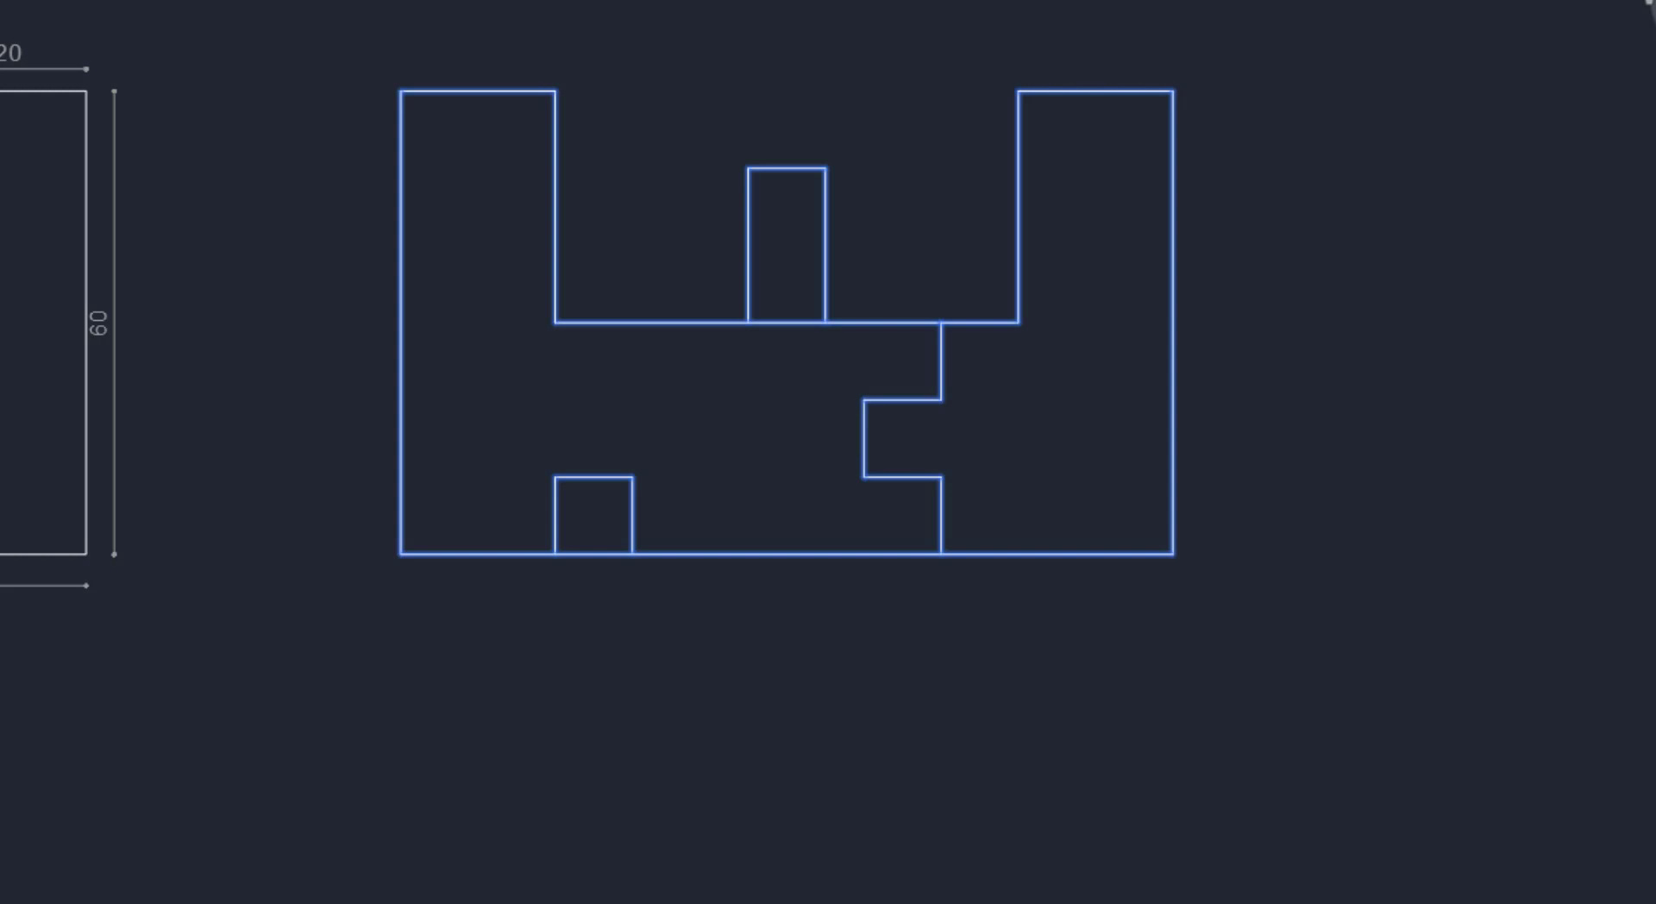
pyautogui.press('Return')
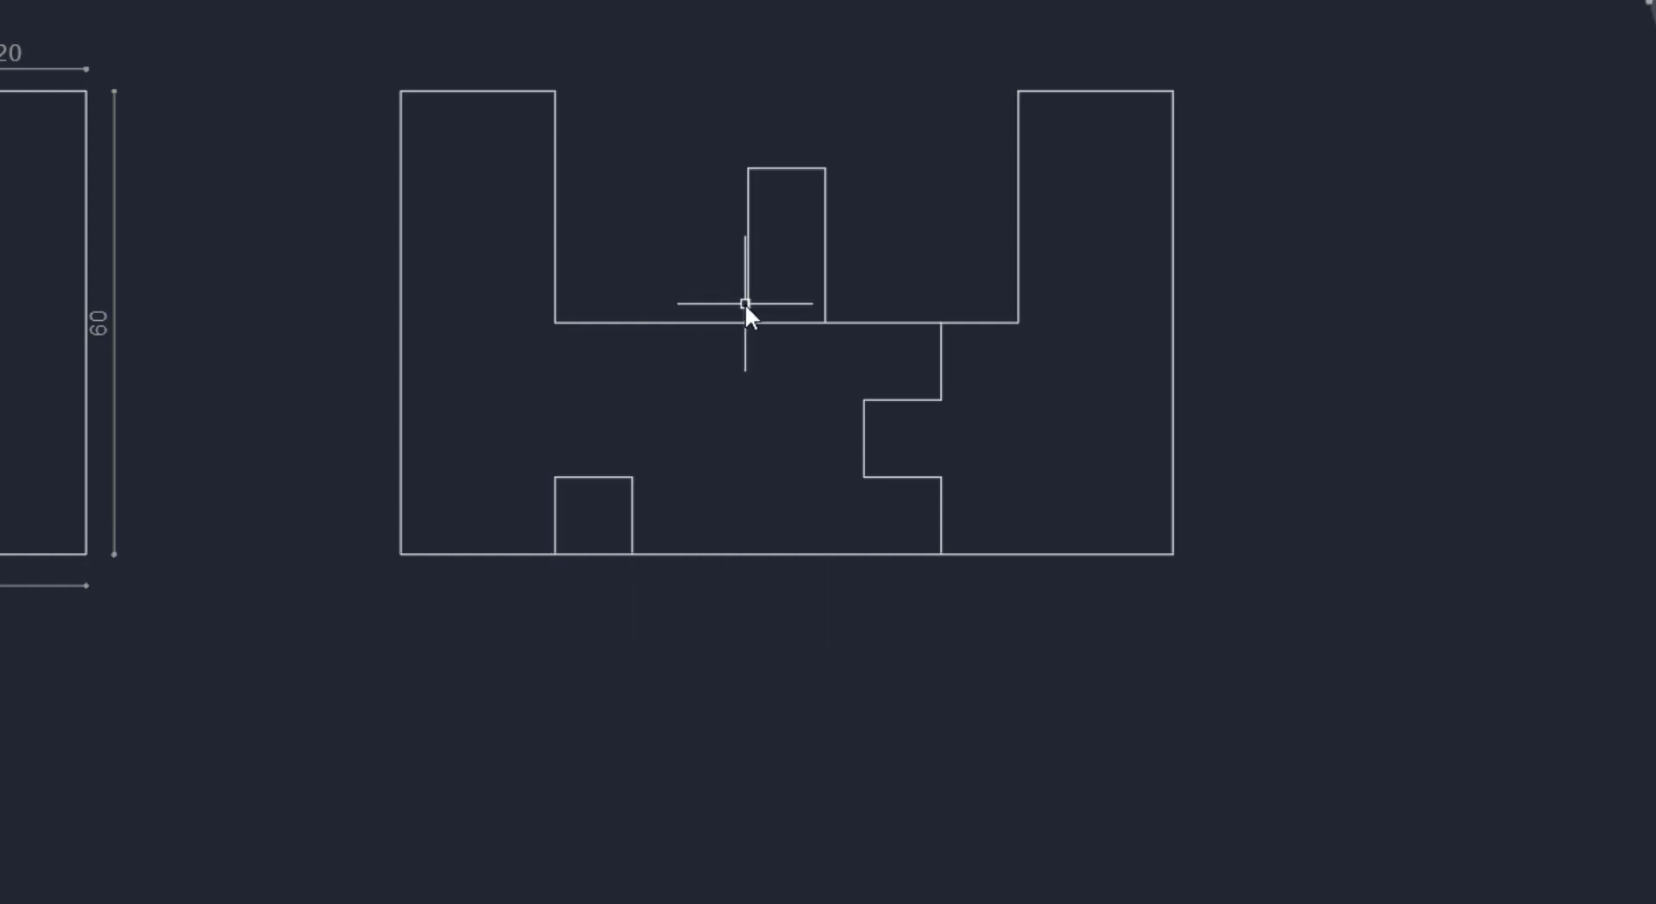
pyautogui.moveTo(746, 303)
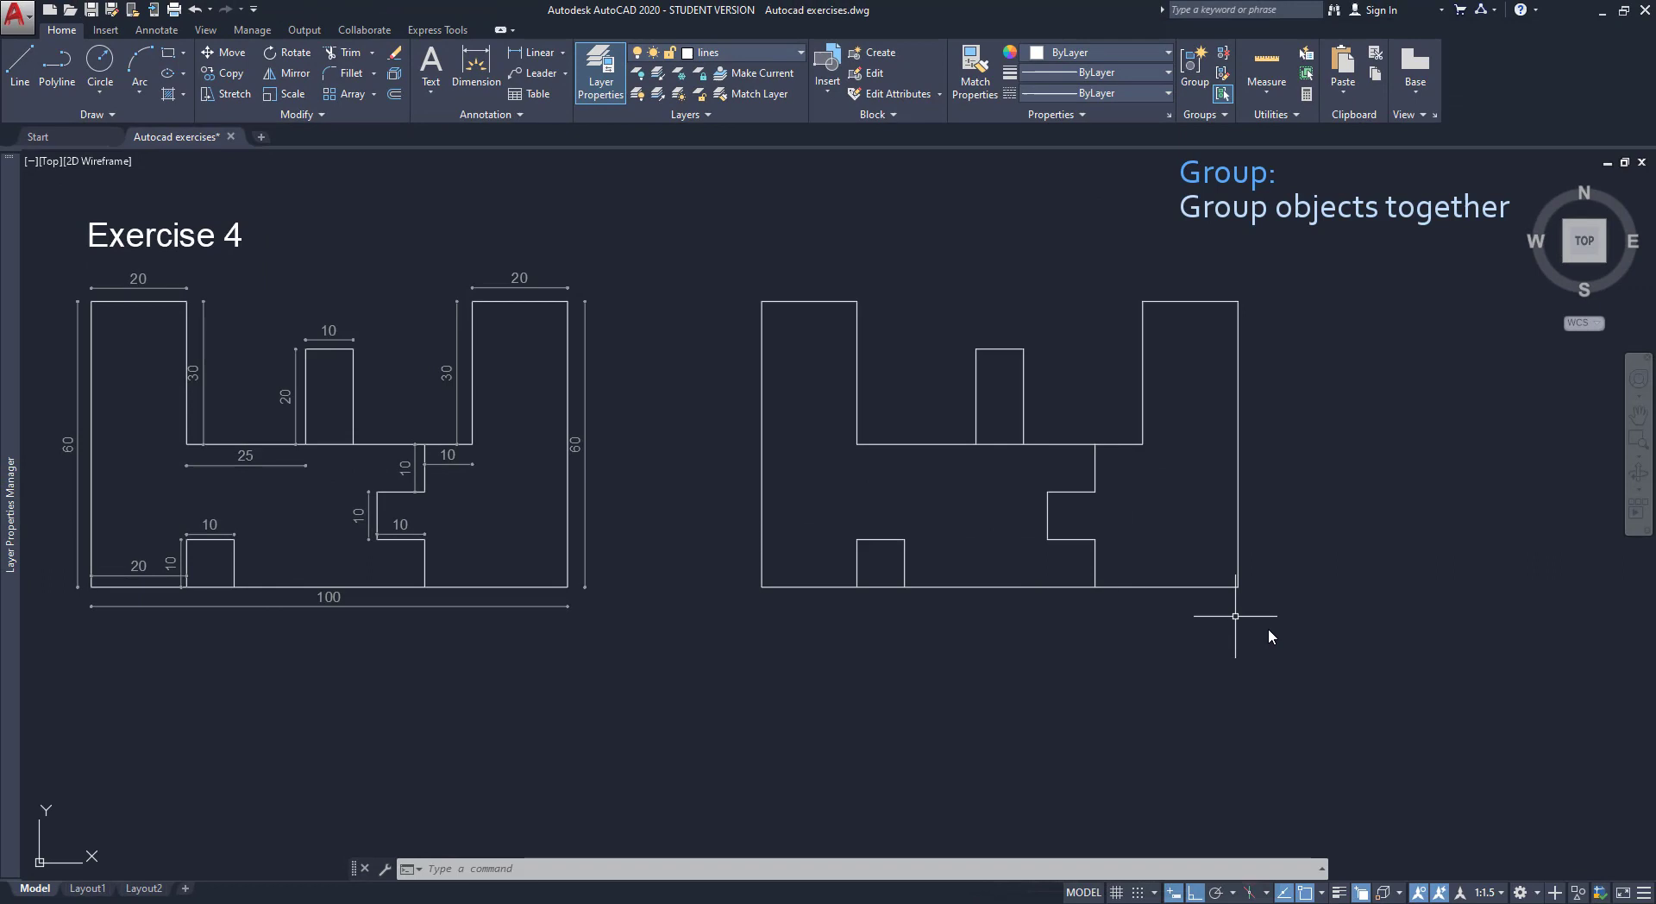
# Window-select the entire Exercise 4 copy and bring up its right-click menu
pyautogui.click(1309, 639)
pyautogui.click(750, 270)
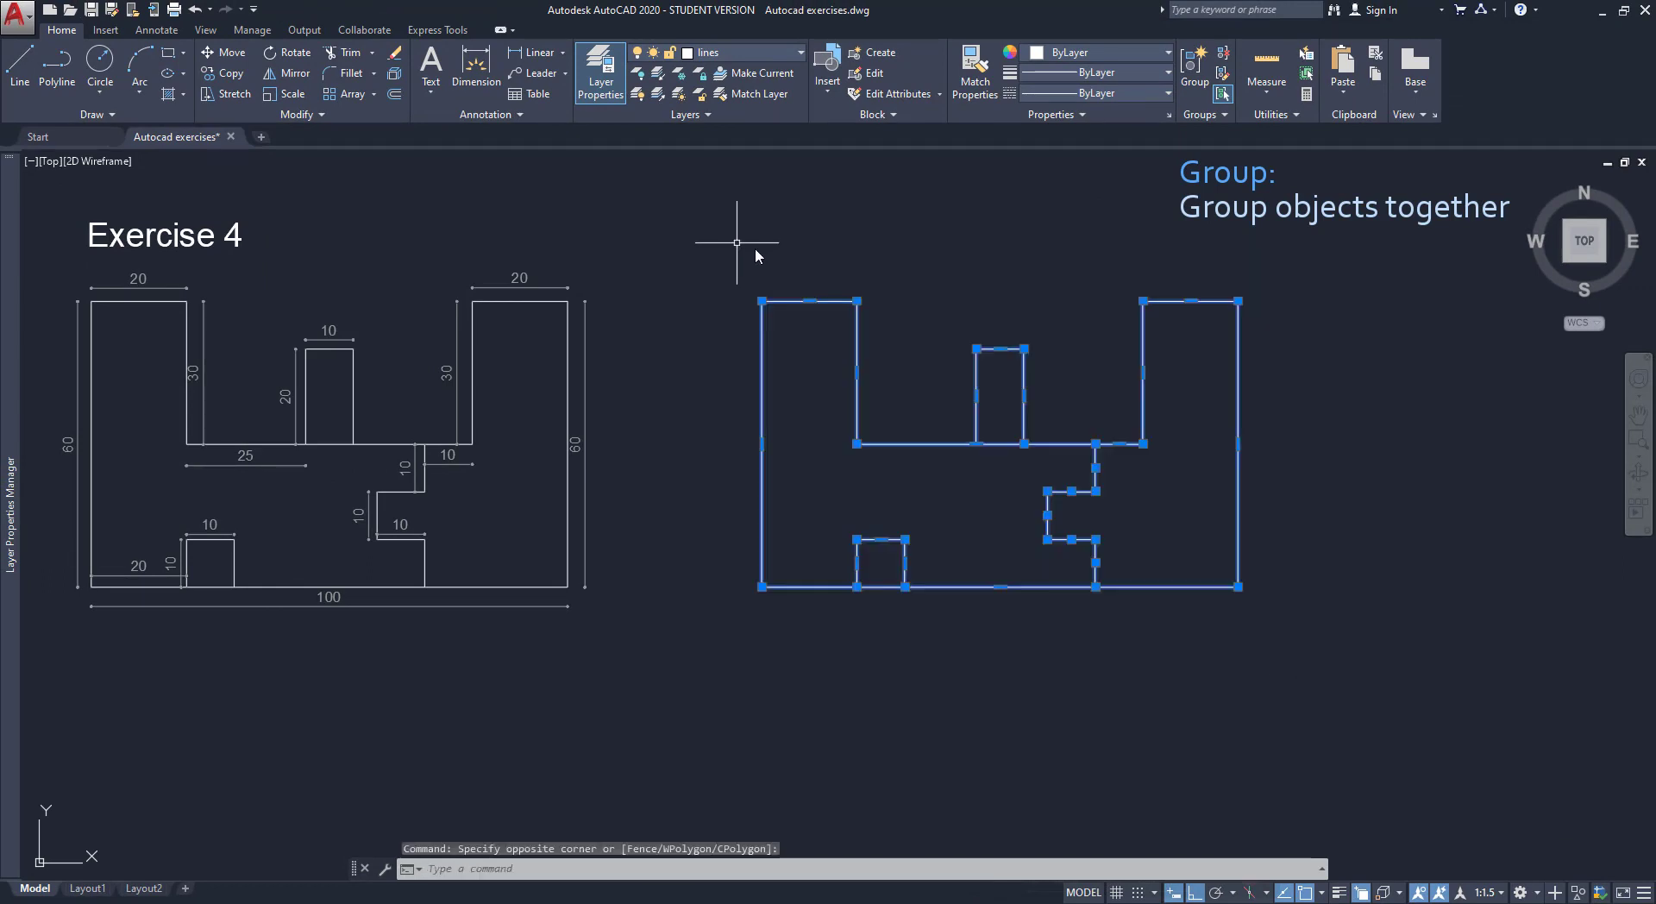
pyautogui.rightClick(904, 349)
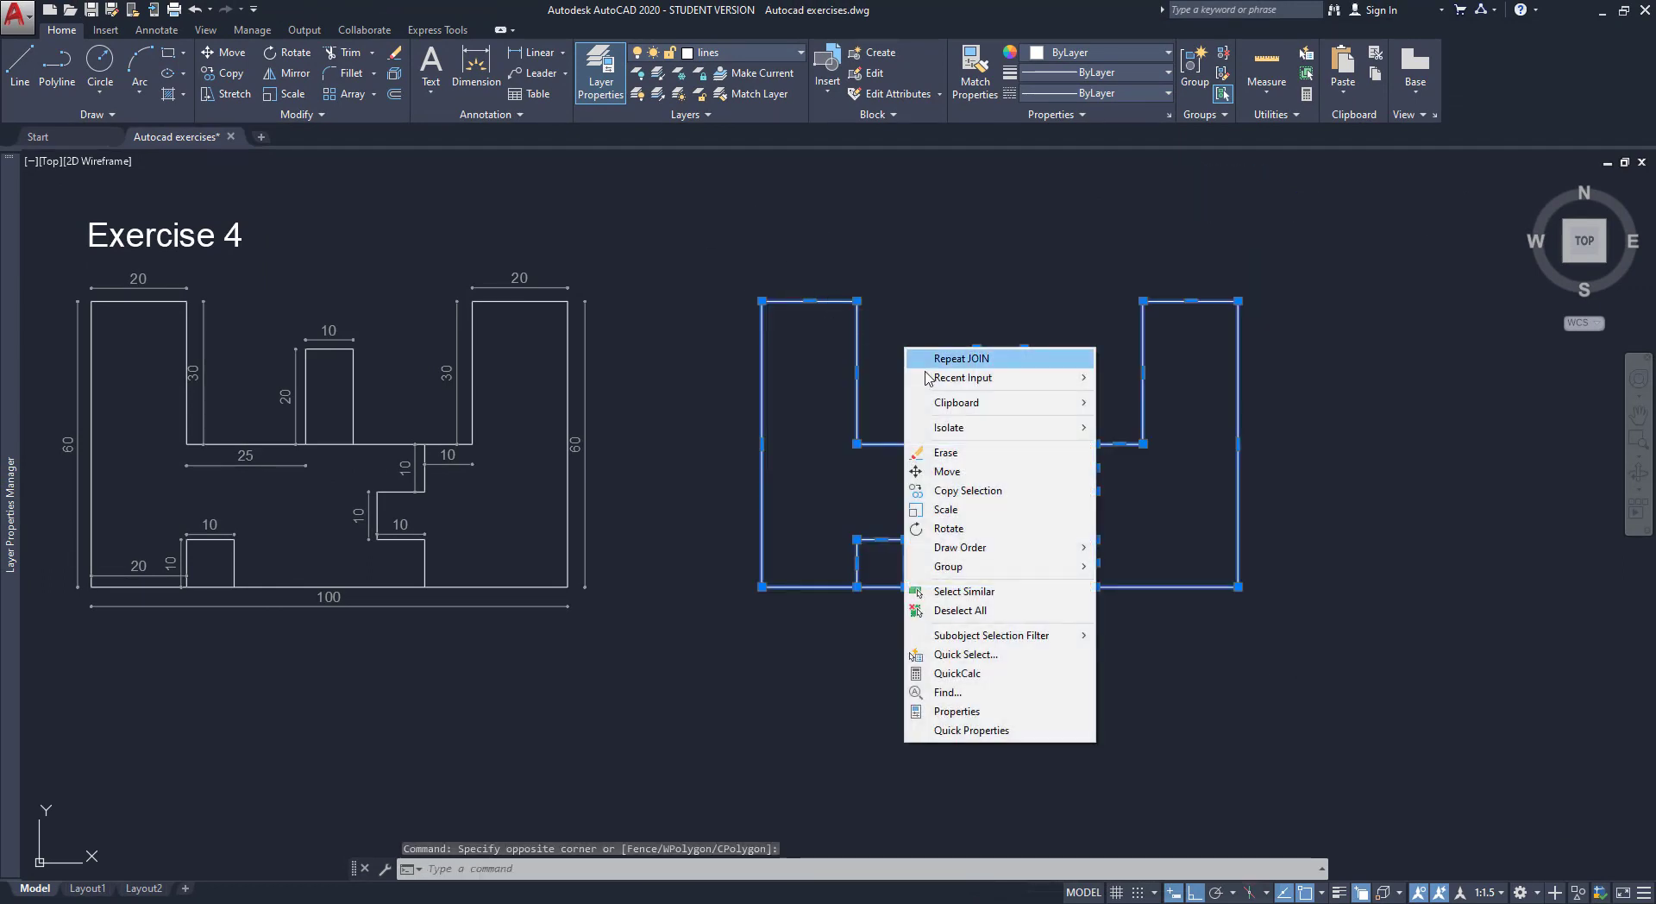
# Make the selected Exercise 4 lines one group, then select the group by its grip
pyautogui.moveTo(999, 566)
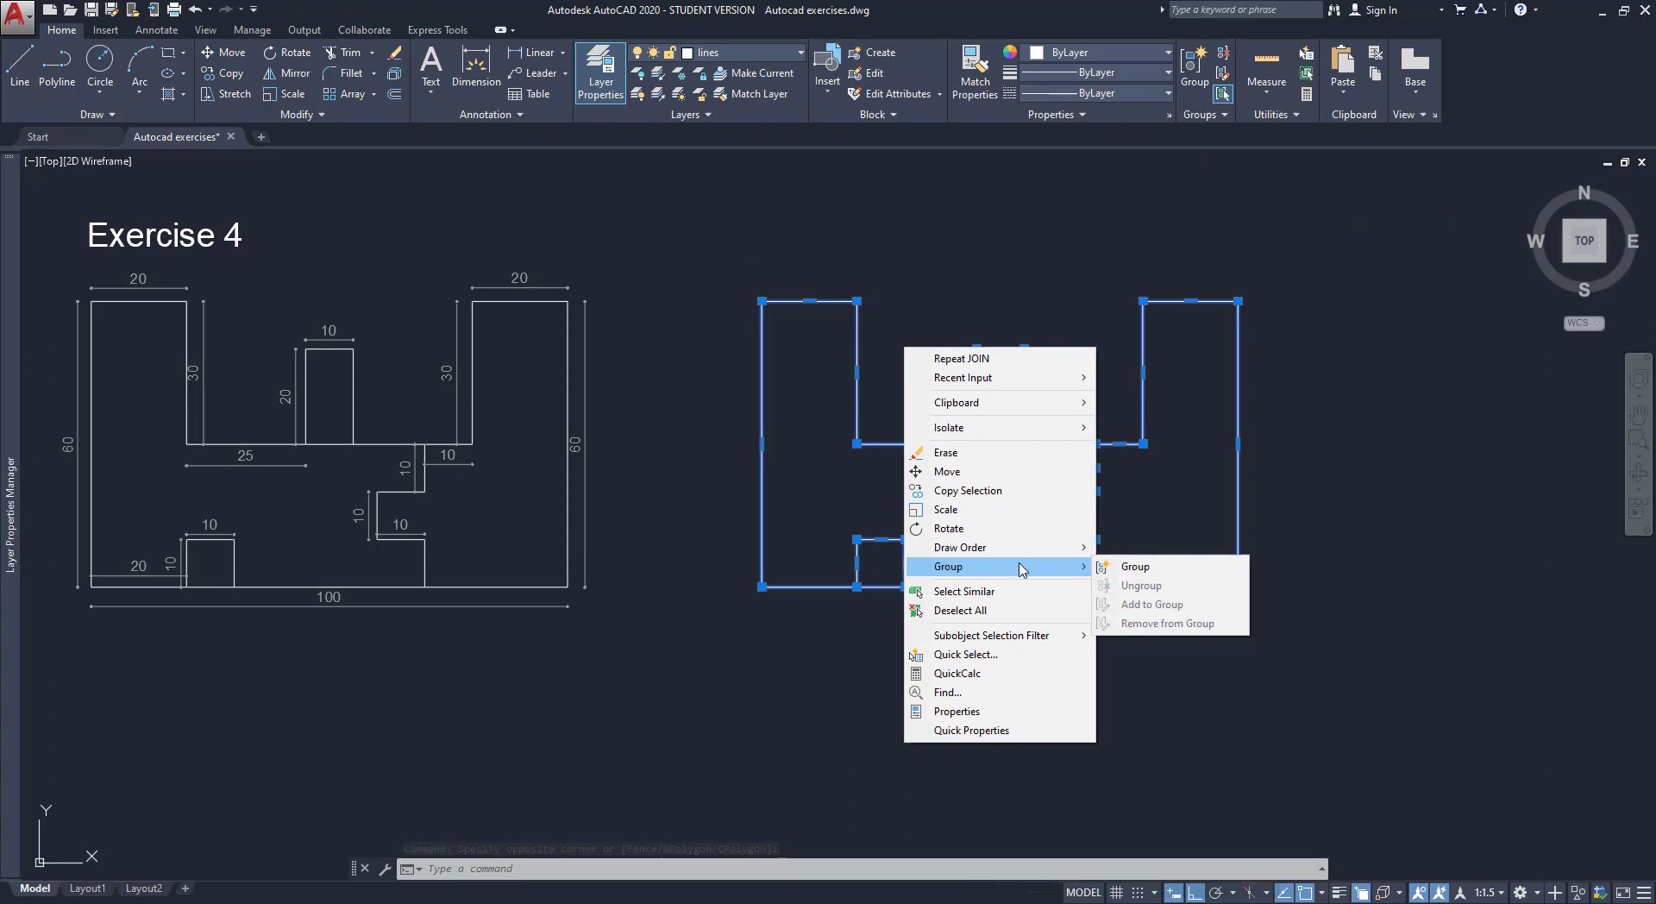
pyautogui.click(1121, 568)
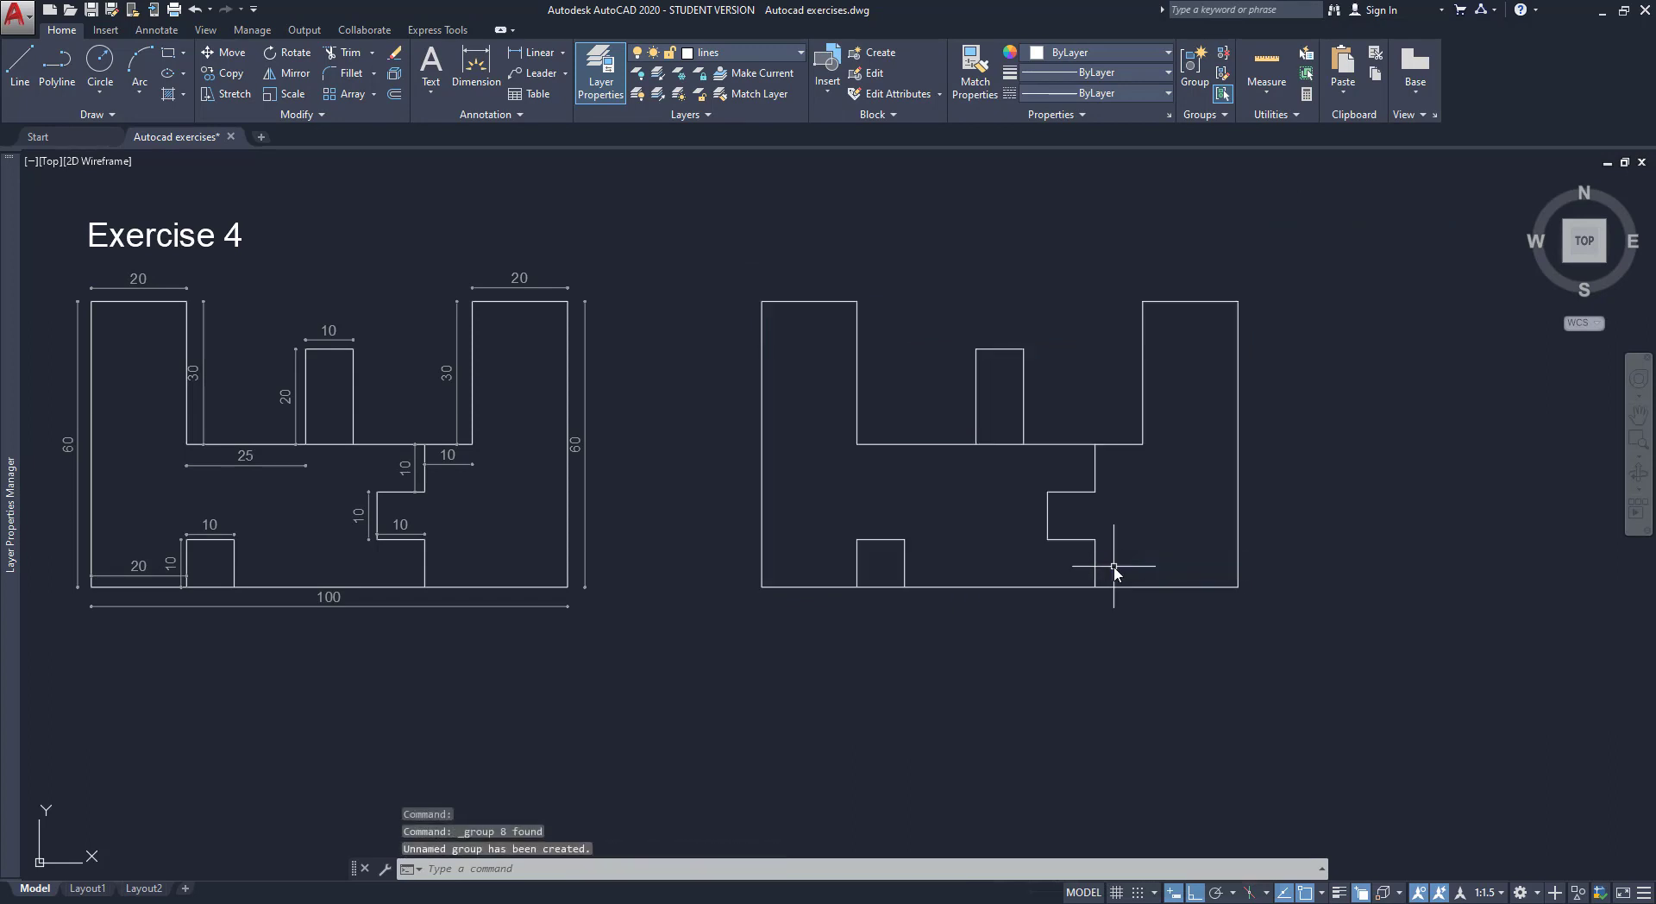
pyautogui.click(1097, 561)
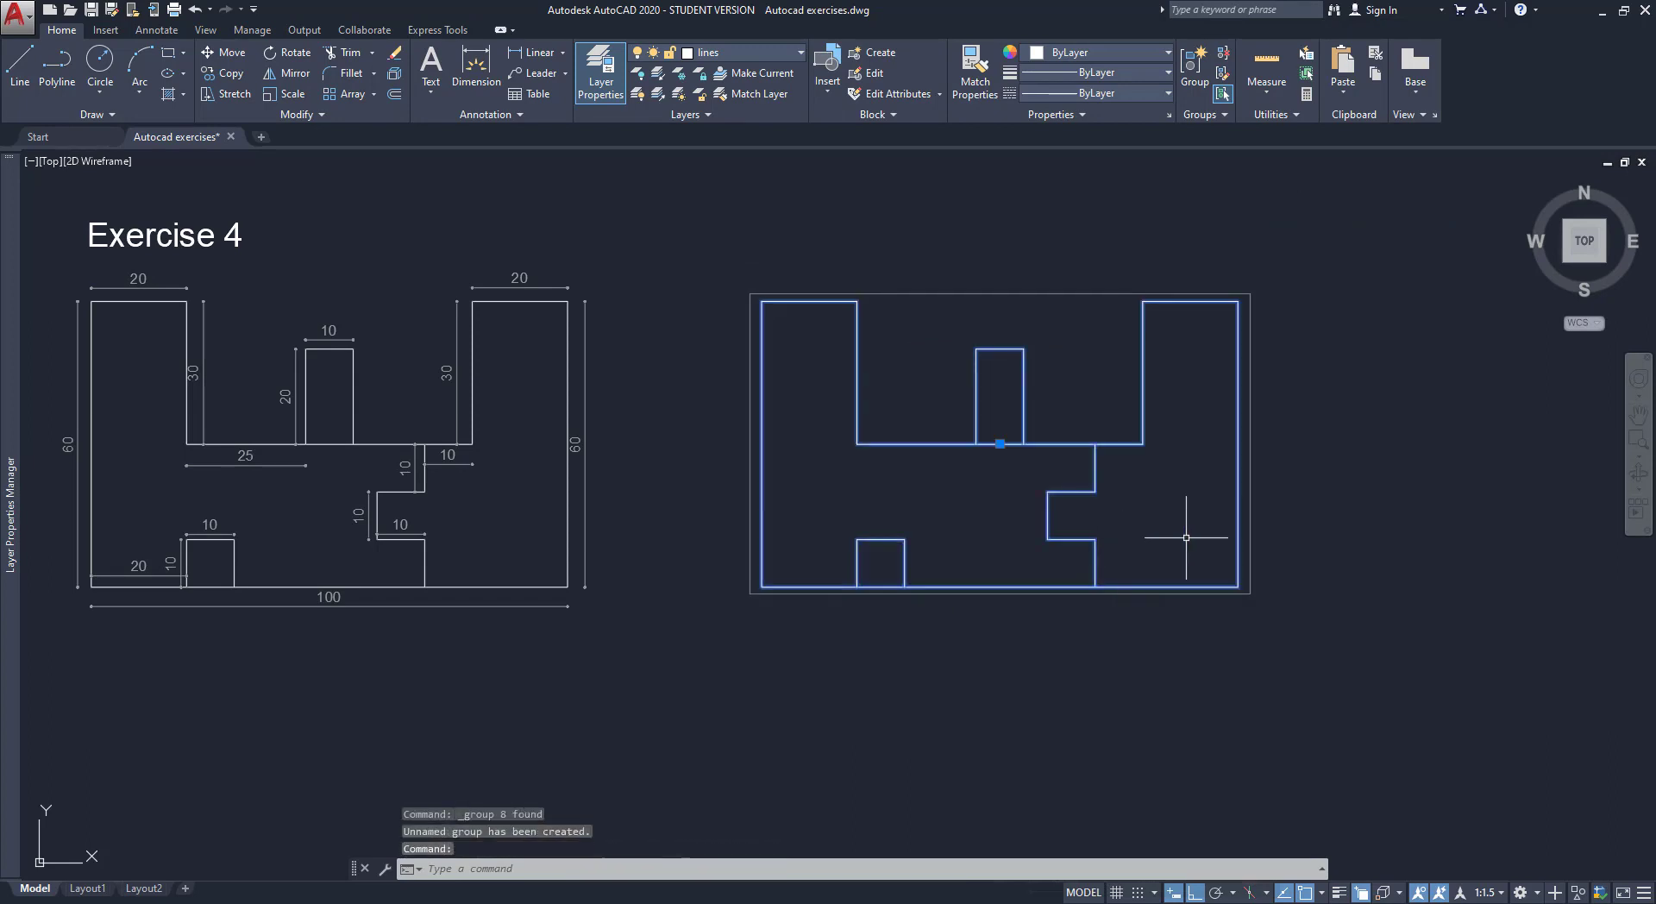
pyautogui.click(999, 443)
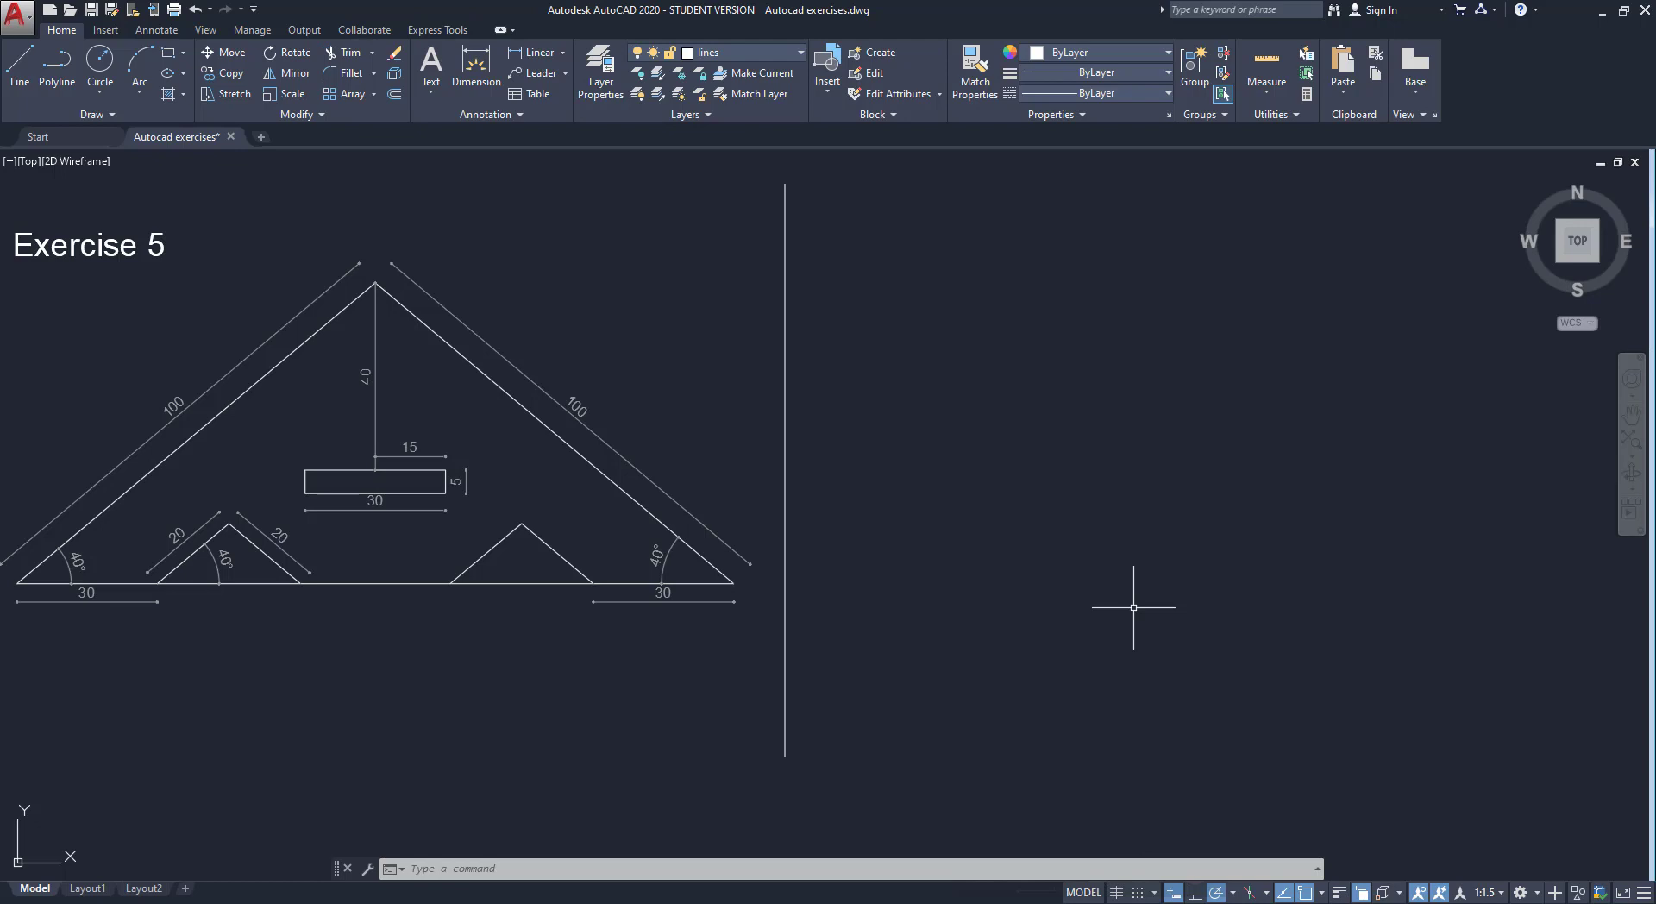
# Add 40 and -40 as additional polar tracking angles in the Tracking Settings
pyautogui.click(1232, 893)
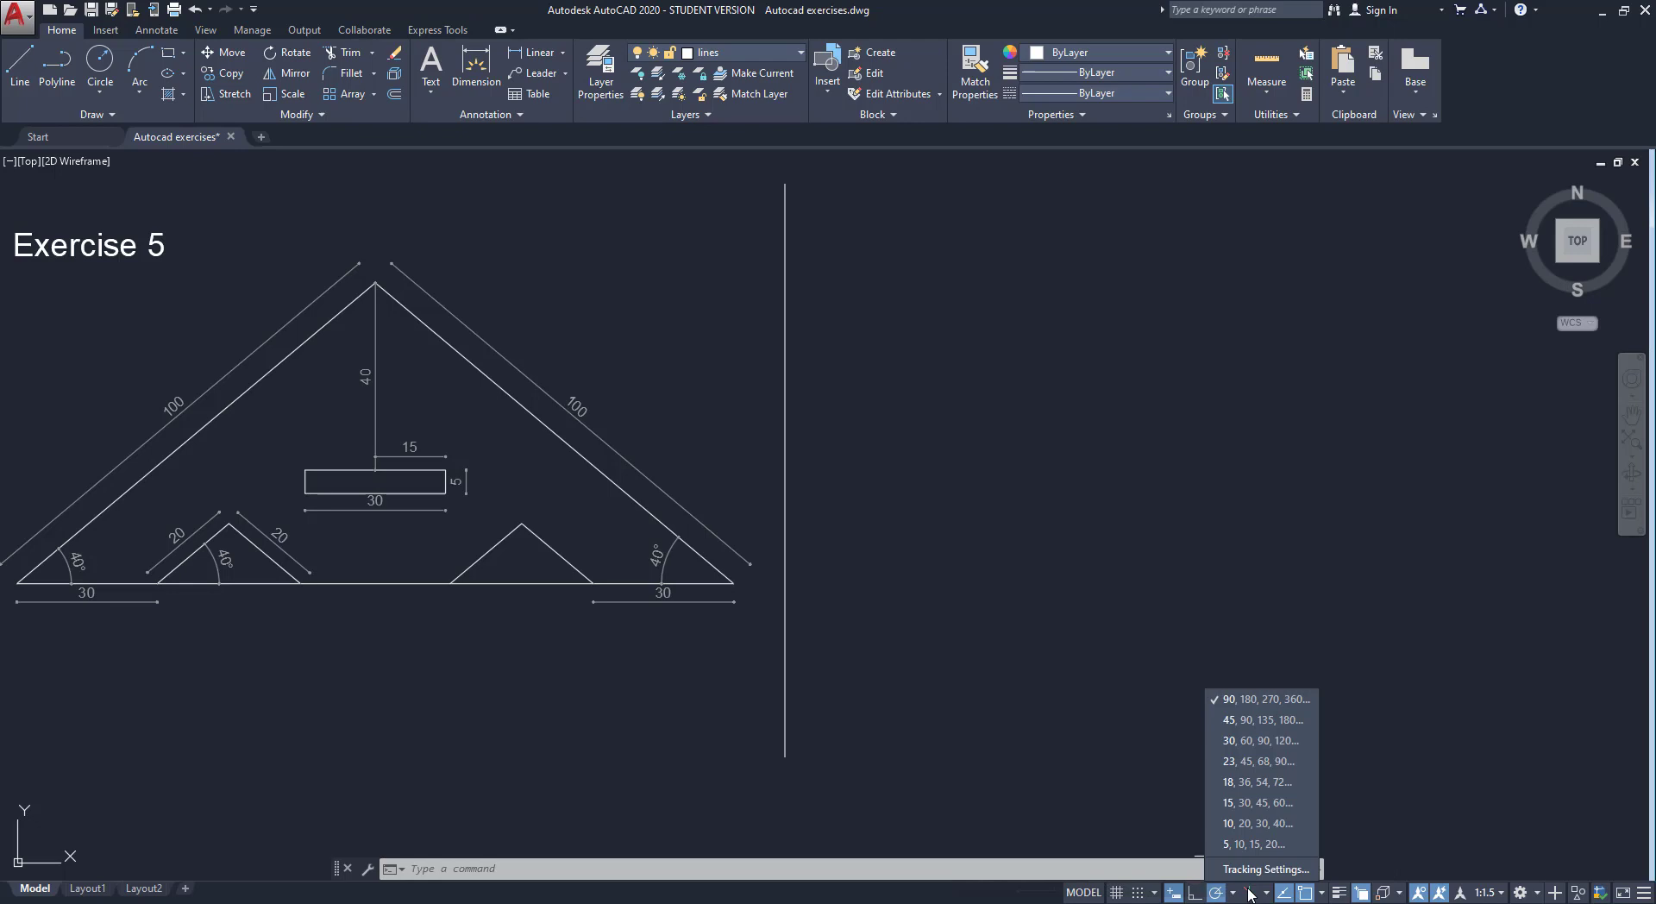
pyautogui.click(1272, 871)
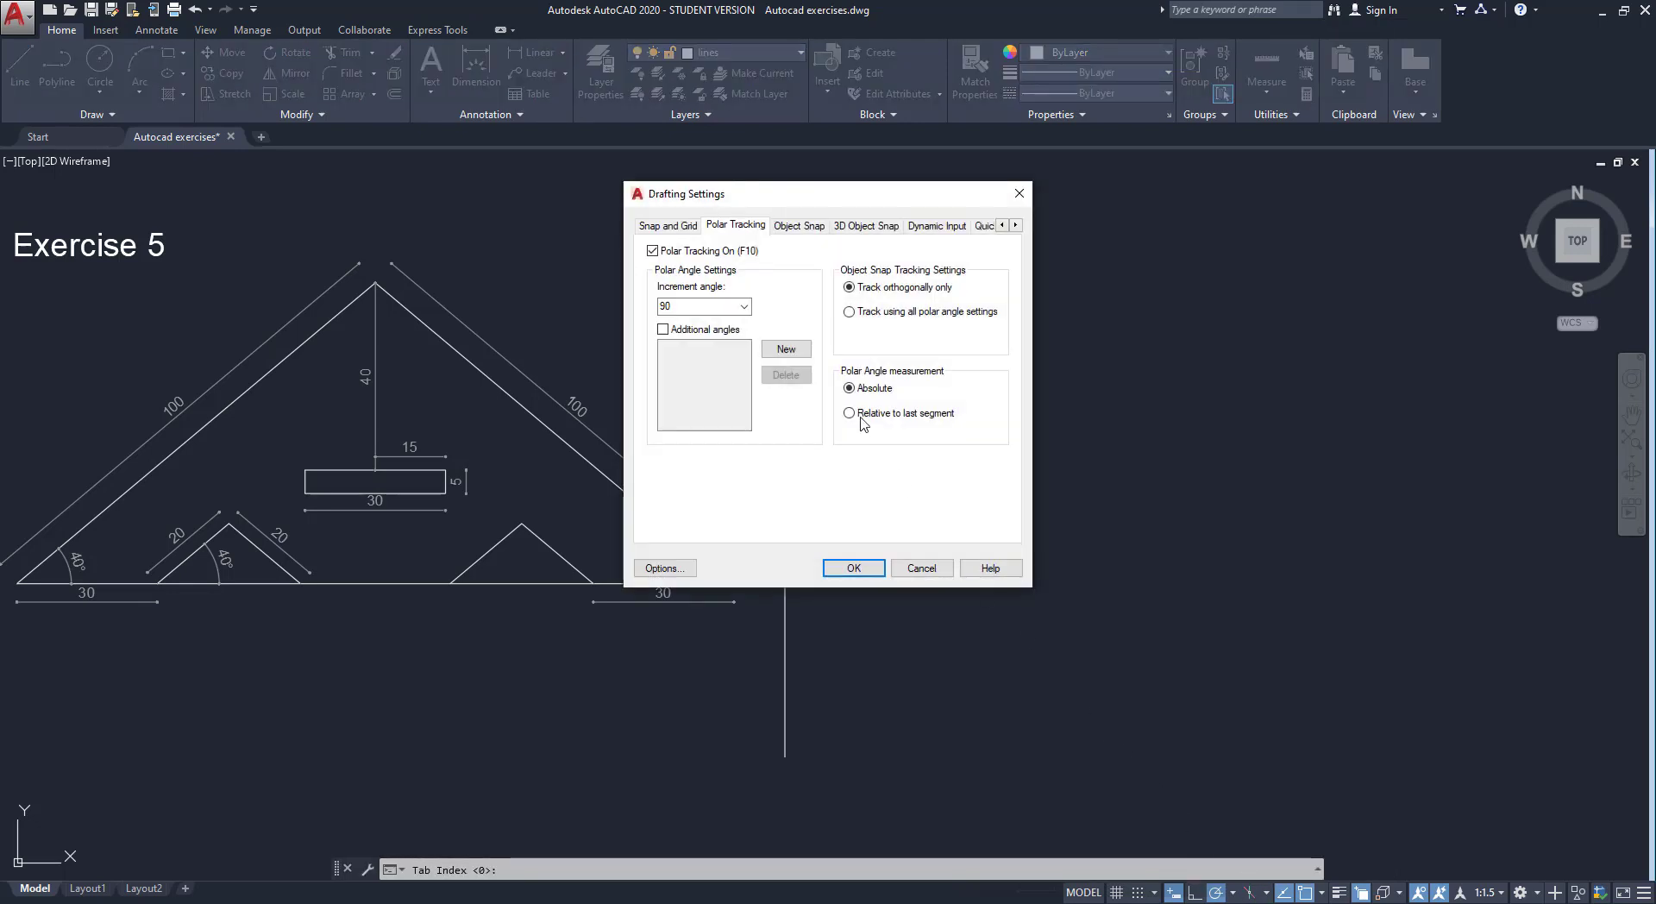
pyautogui.click(801, 354)
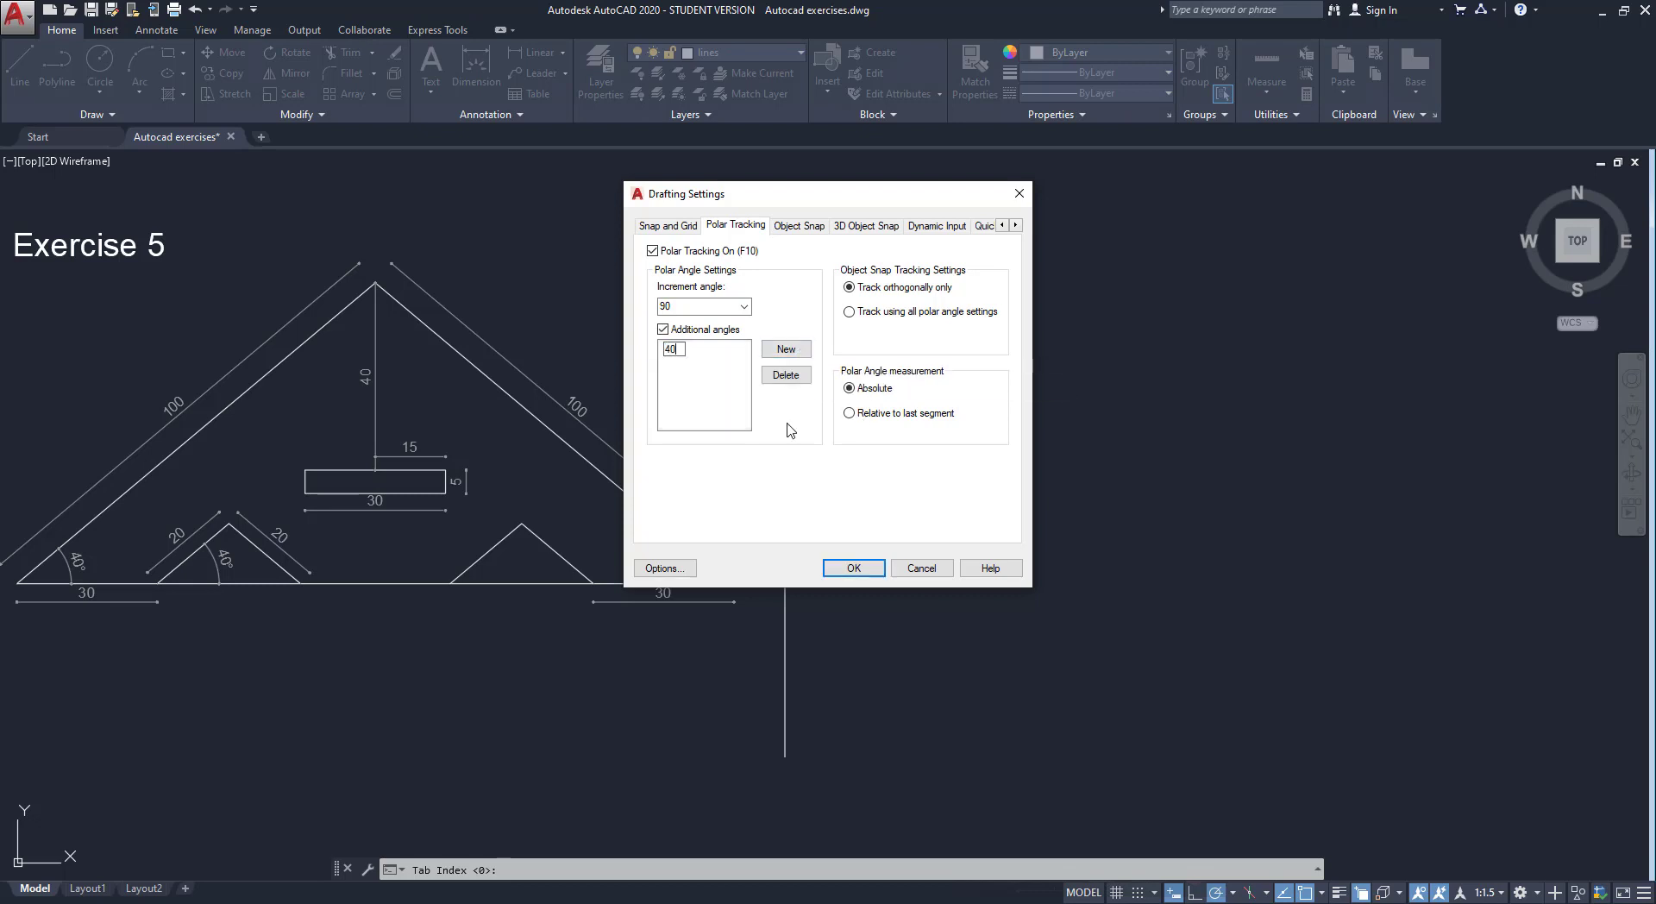
pyautogui.press('Return')
pyautogui.click(797, 351)
pyautogui.write('-40')
pyautogui.press('Return')
# Draw a polyline of two 100-unit sides at 40° and 320° meeting at the apex
pyautogui.click(845, 569)
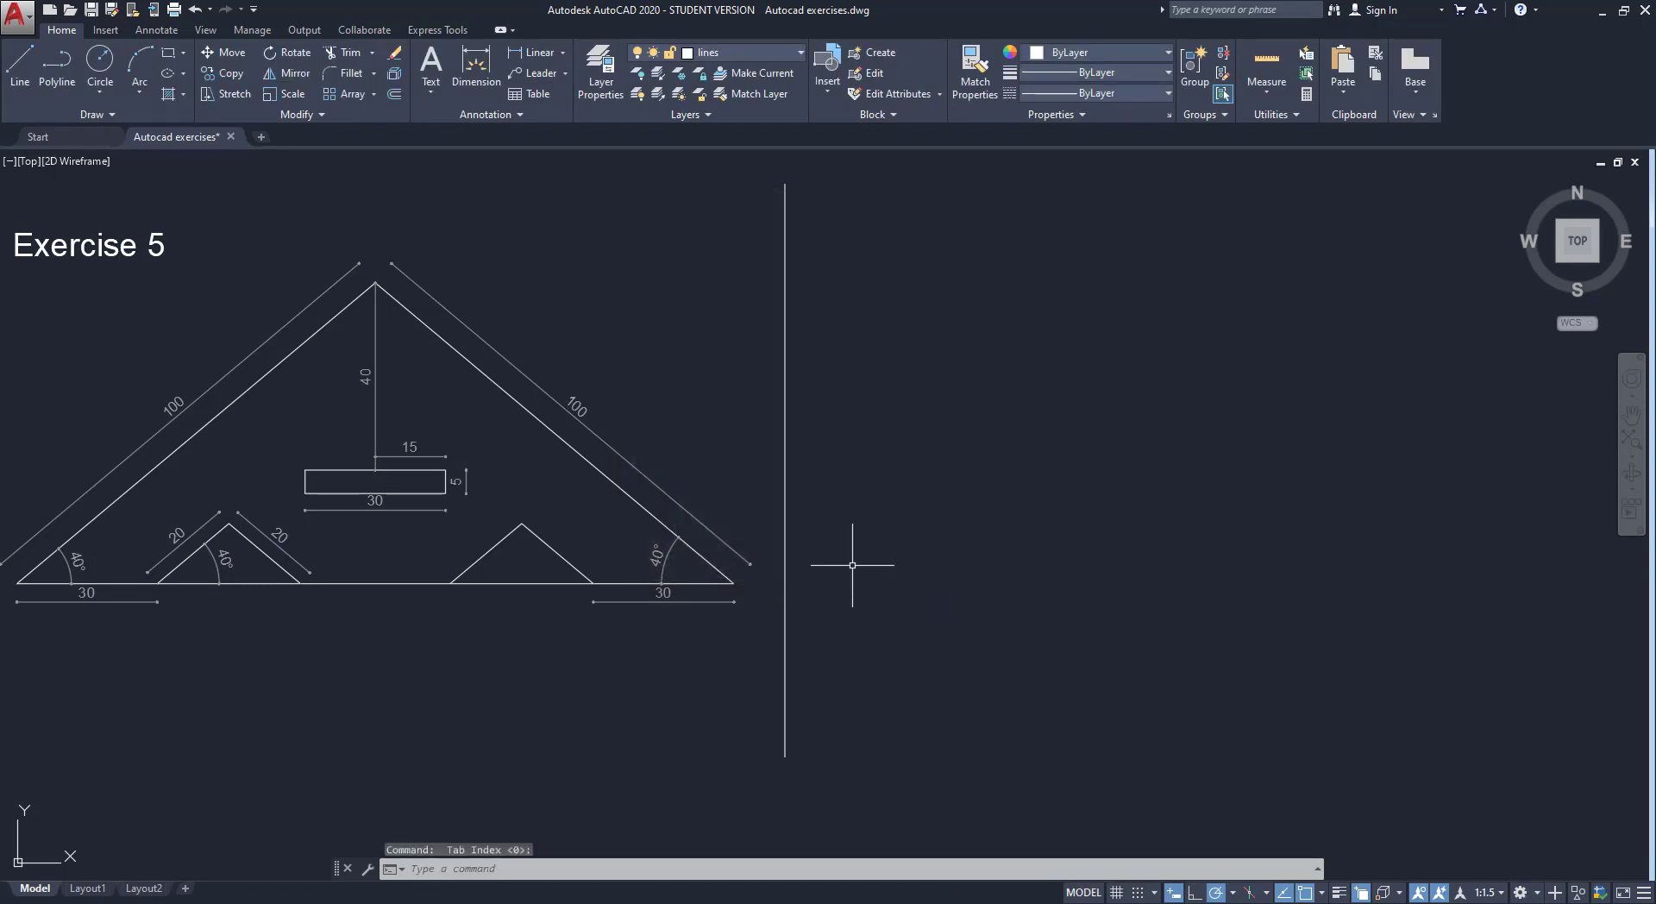
pyautogui.write('PL')
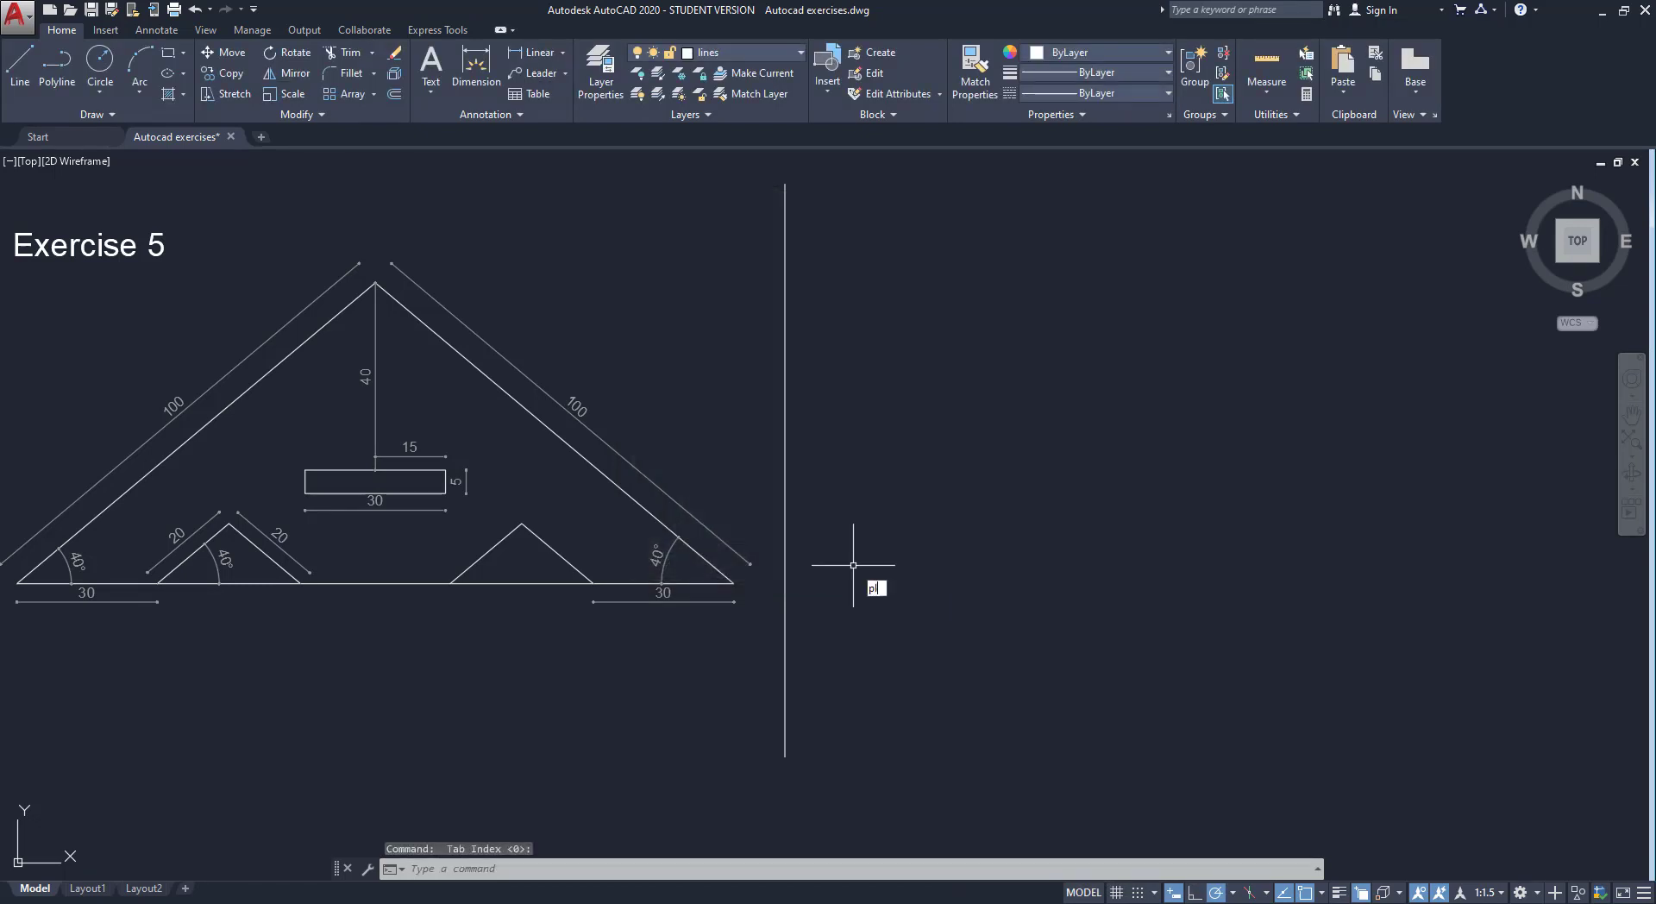
pyautogui.press('Return')
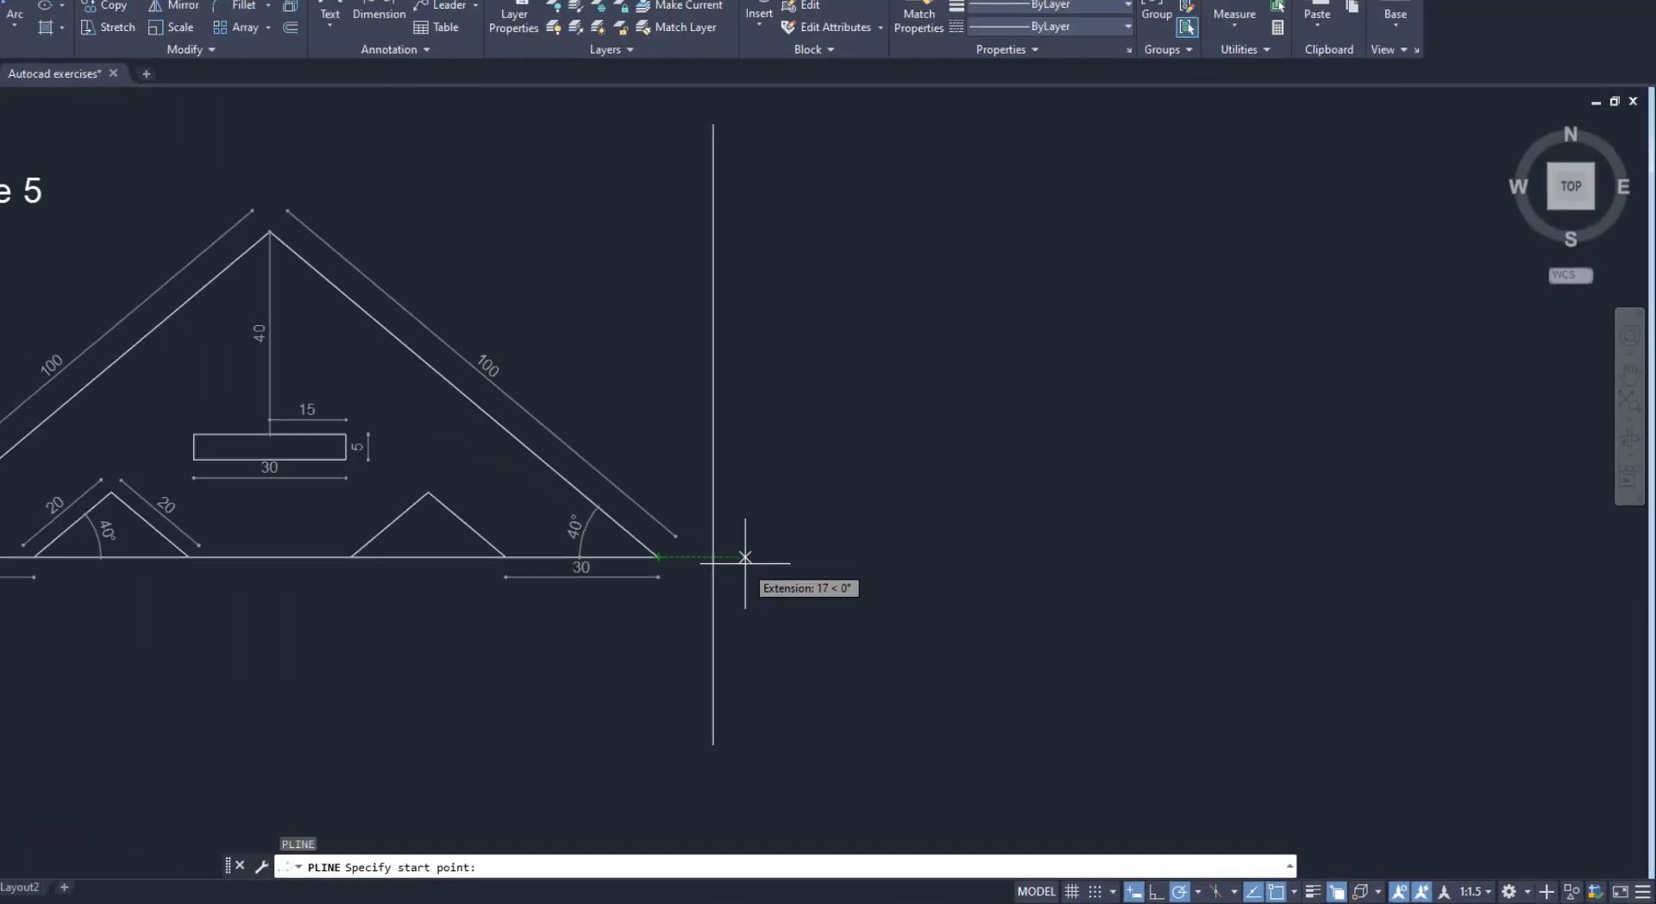
pyautogui.click(815, 587)
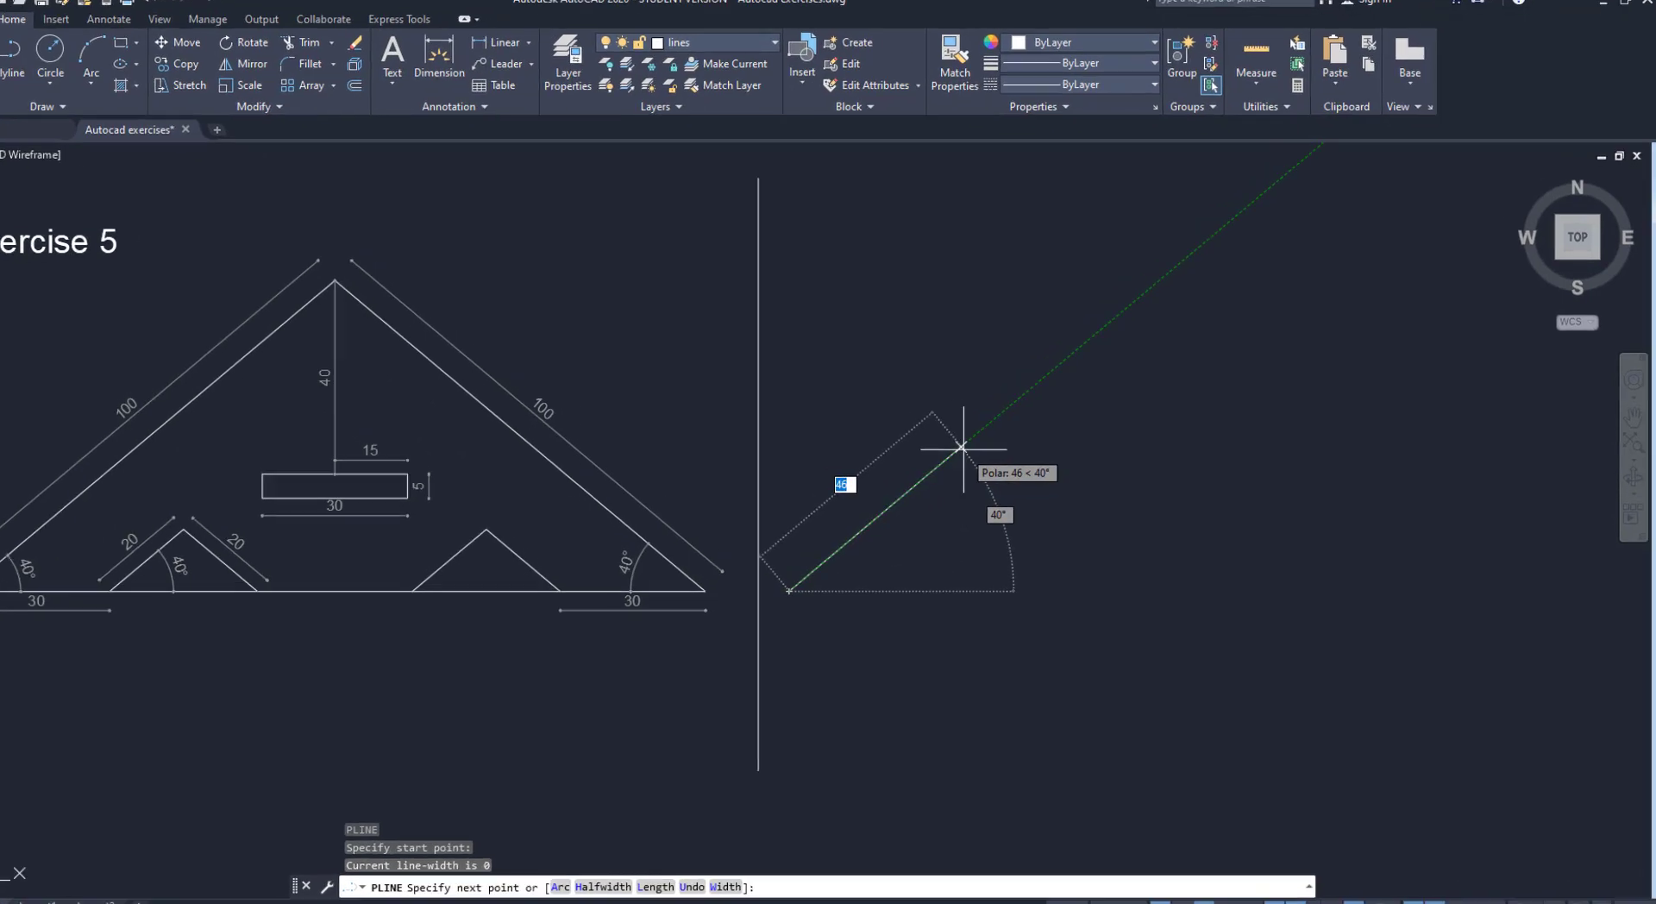
pyautogui.write('100')
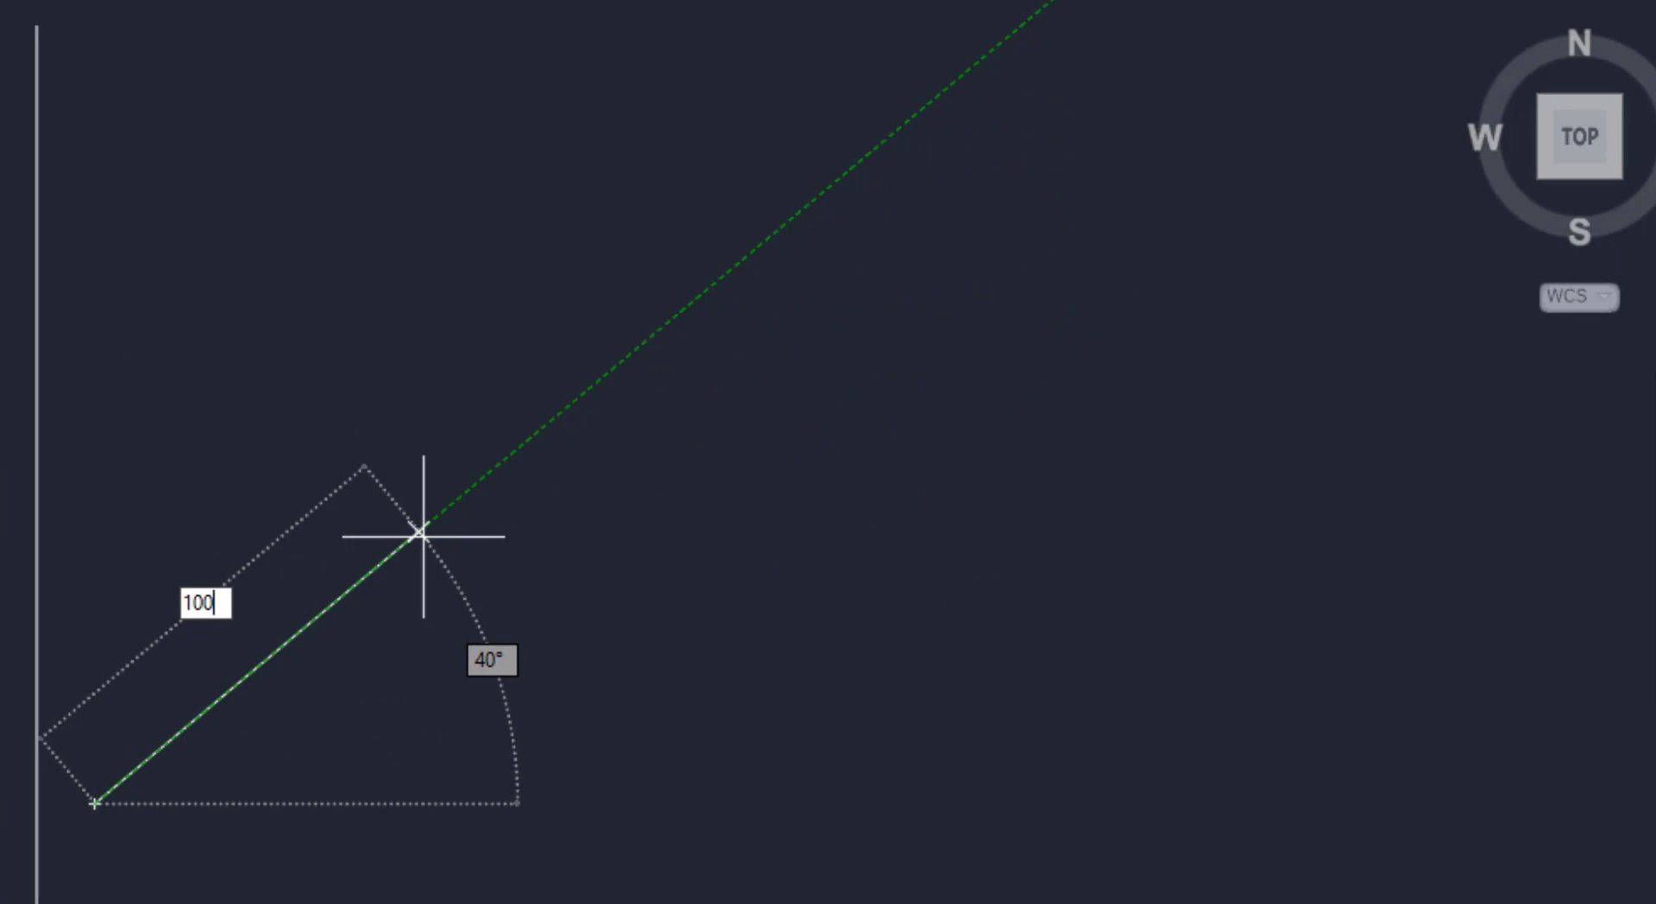
pyautogui.press('Return')
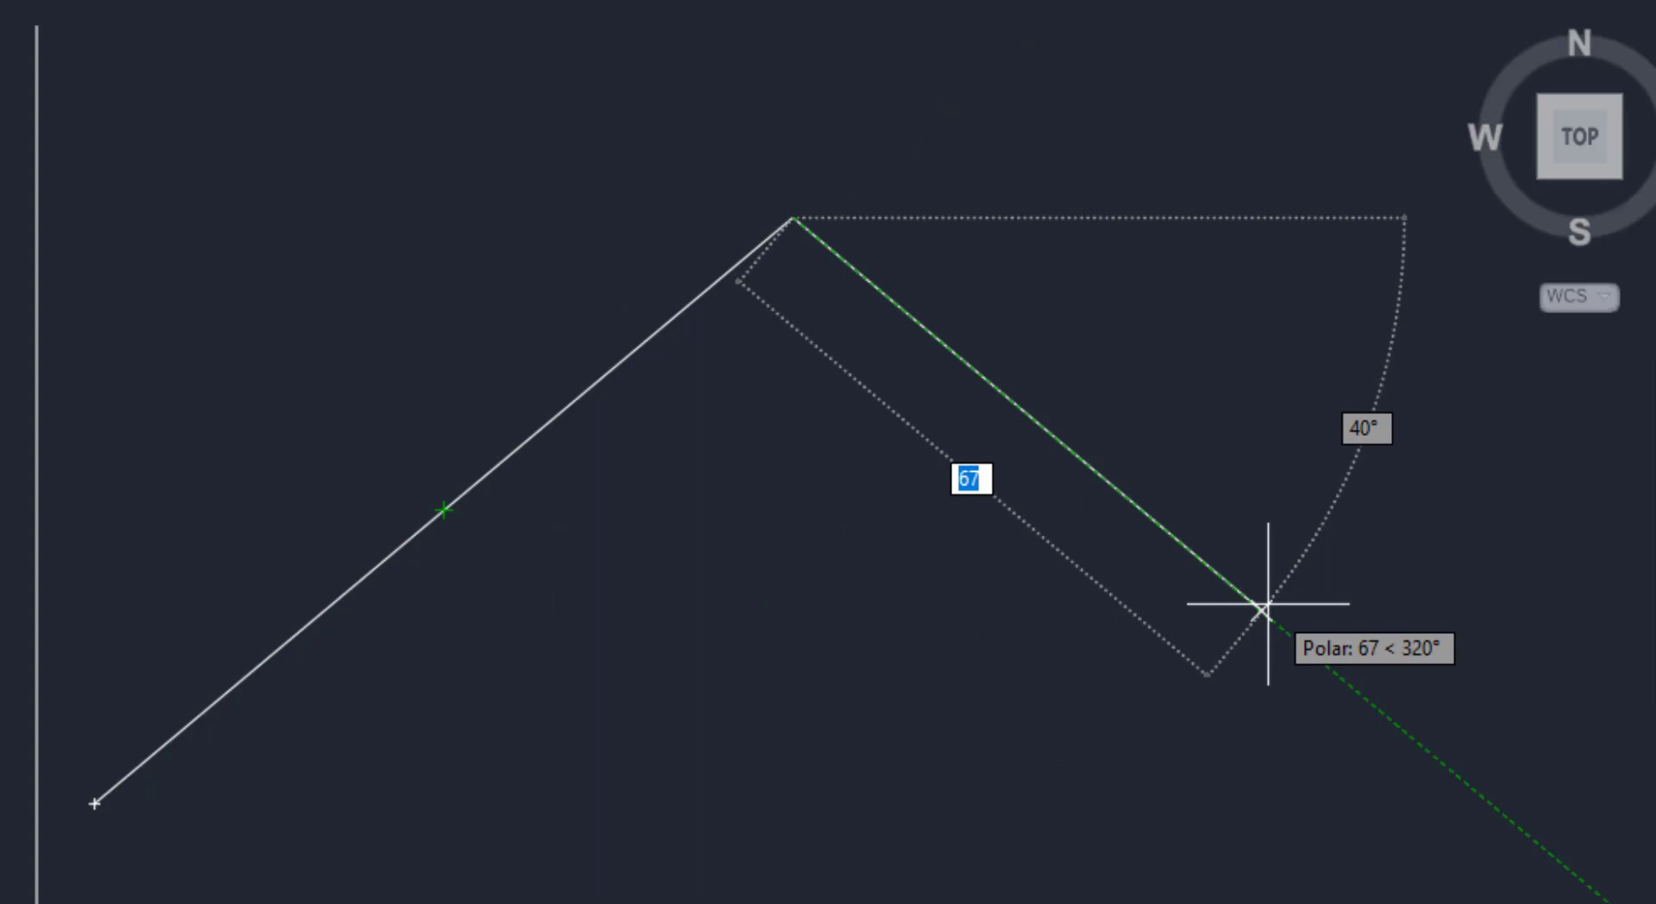
pyautogui.write('100')
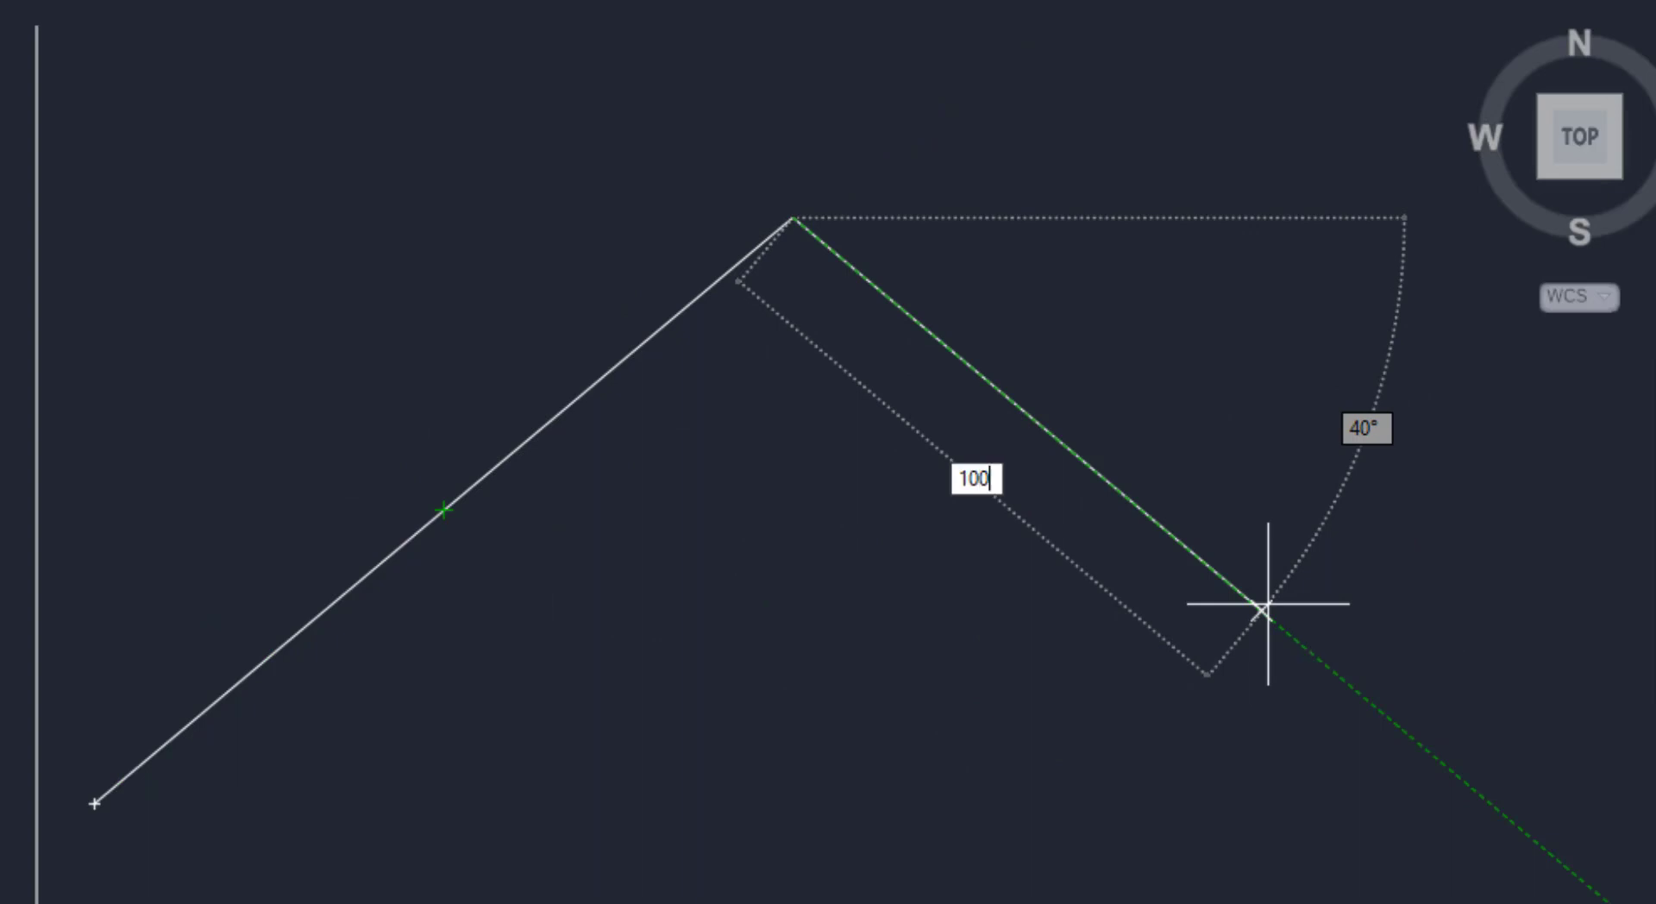
pyautogui.press('Return')
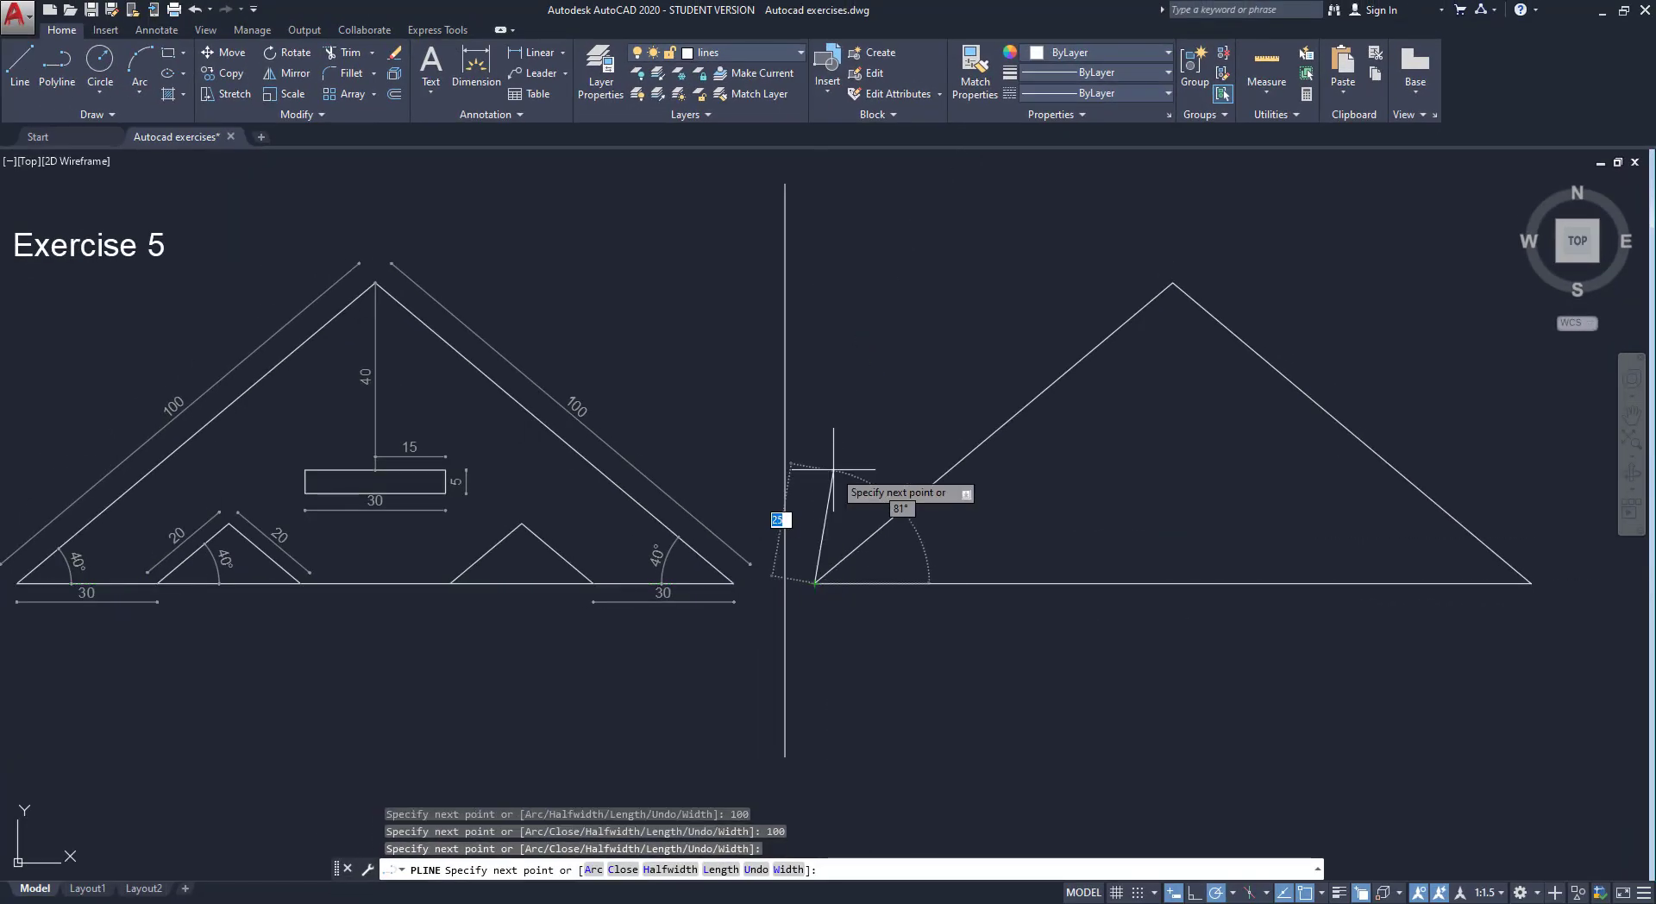
pyautogui.press('Escape')
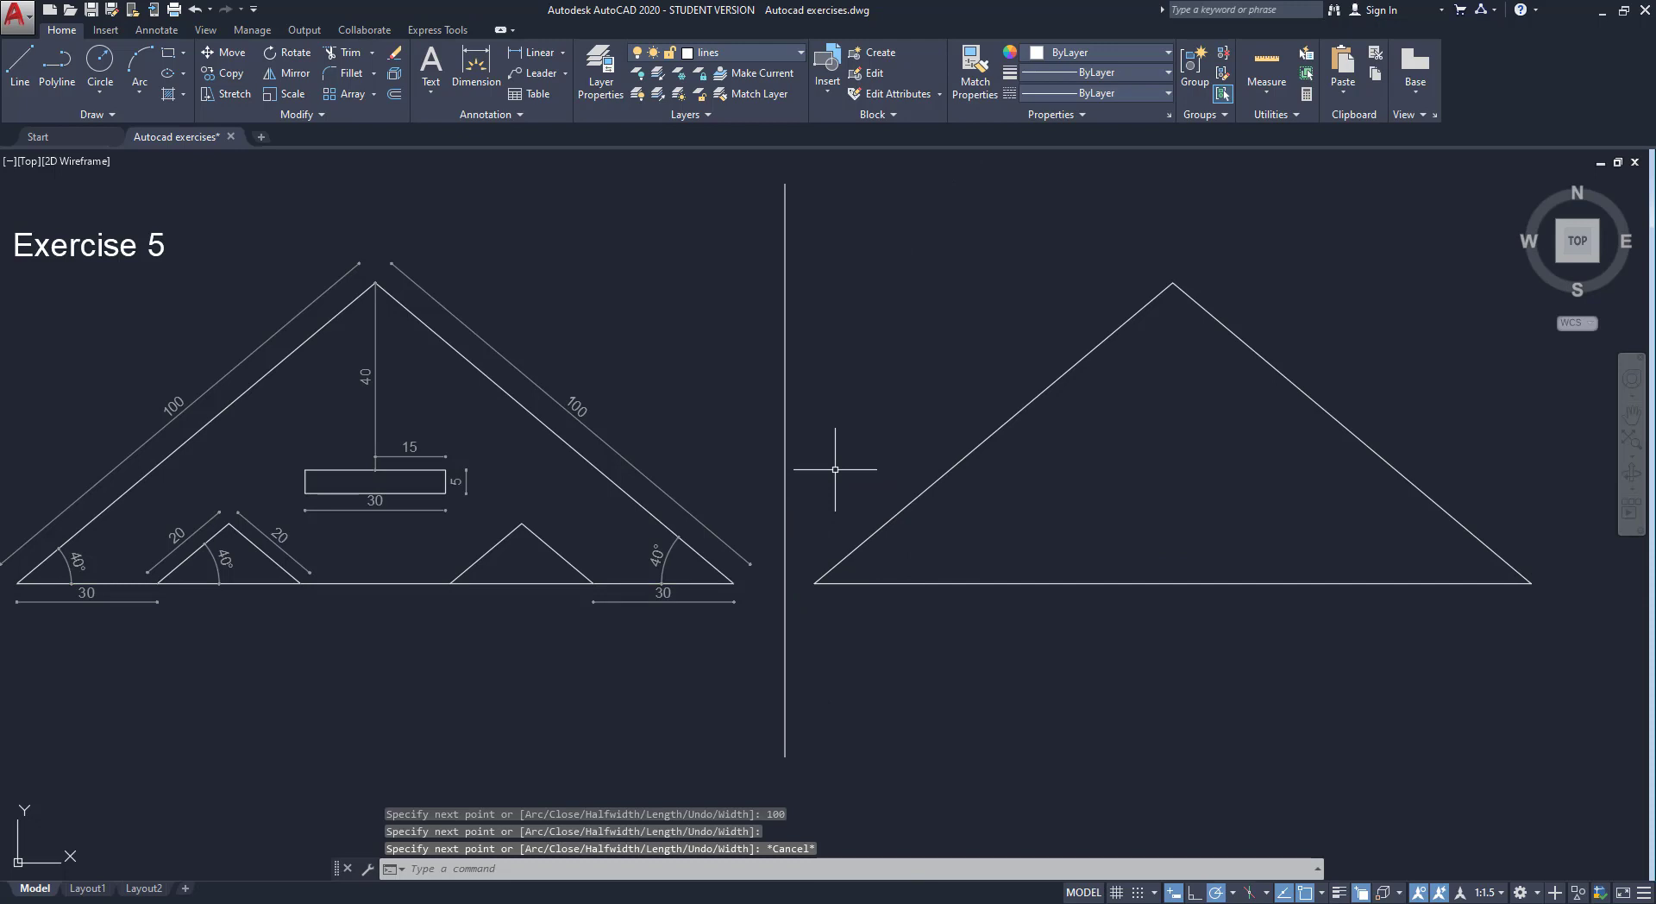
# Draw the small triangle's 20-unit 40° sides, starting 30 units from the left corner
pyautogui.write('l')
pyautogui.press('Return')
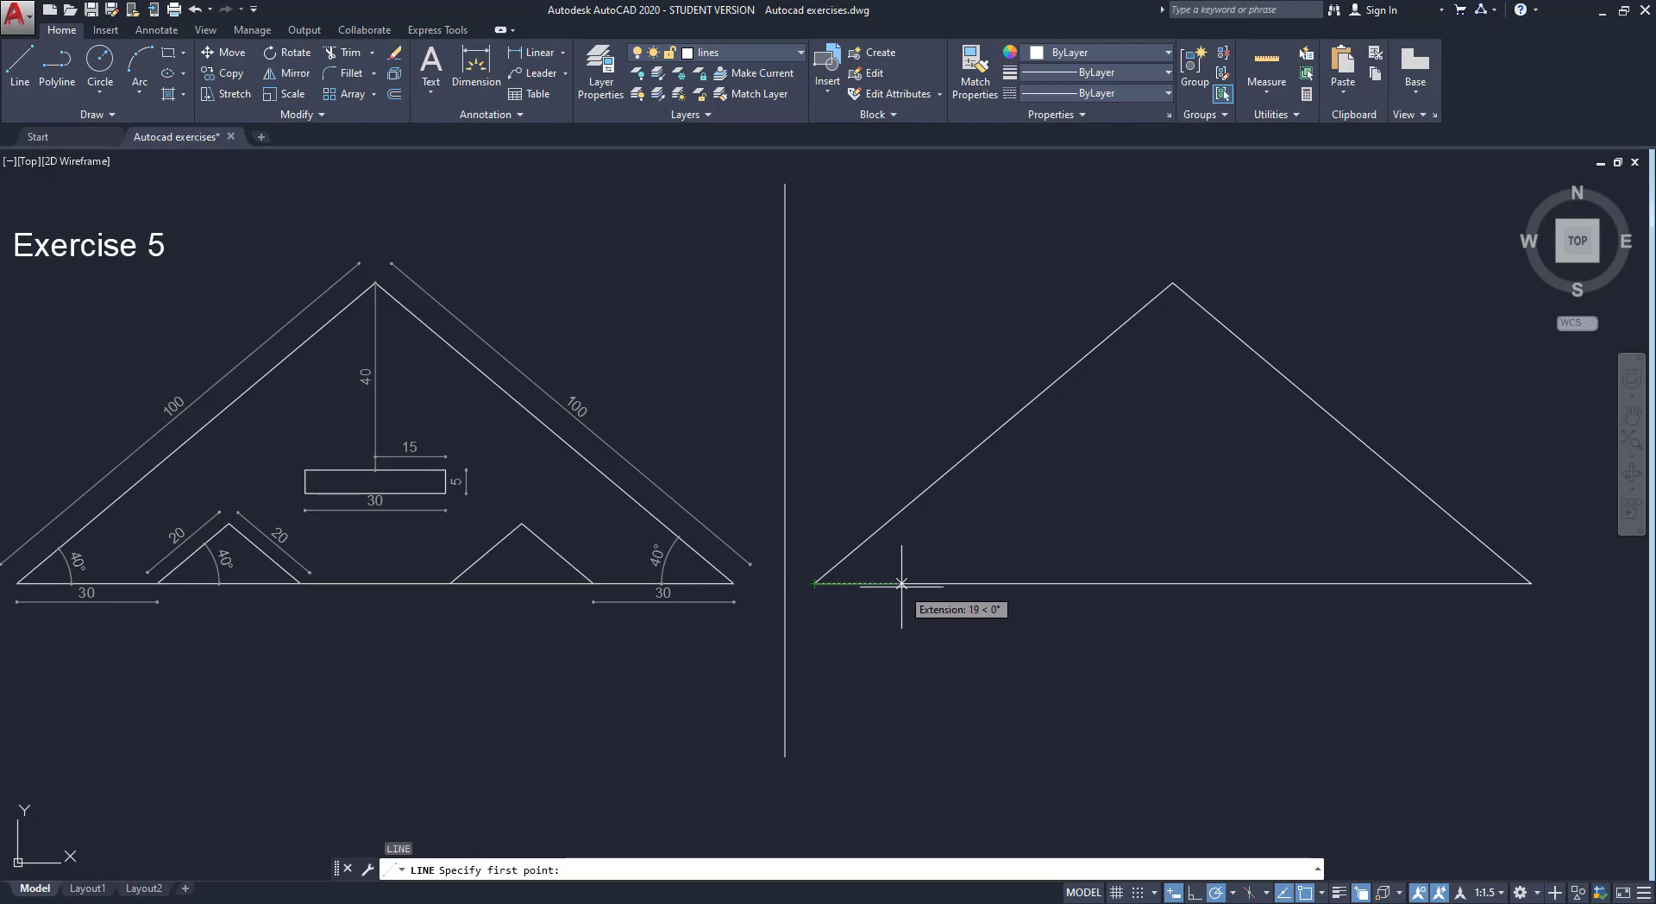
pyautogui.write('30')
pyautogui.press('Return')
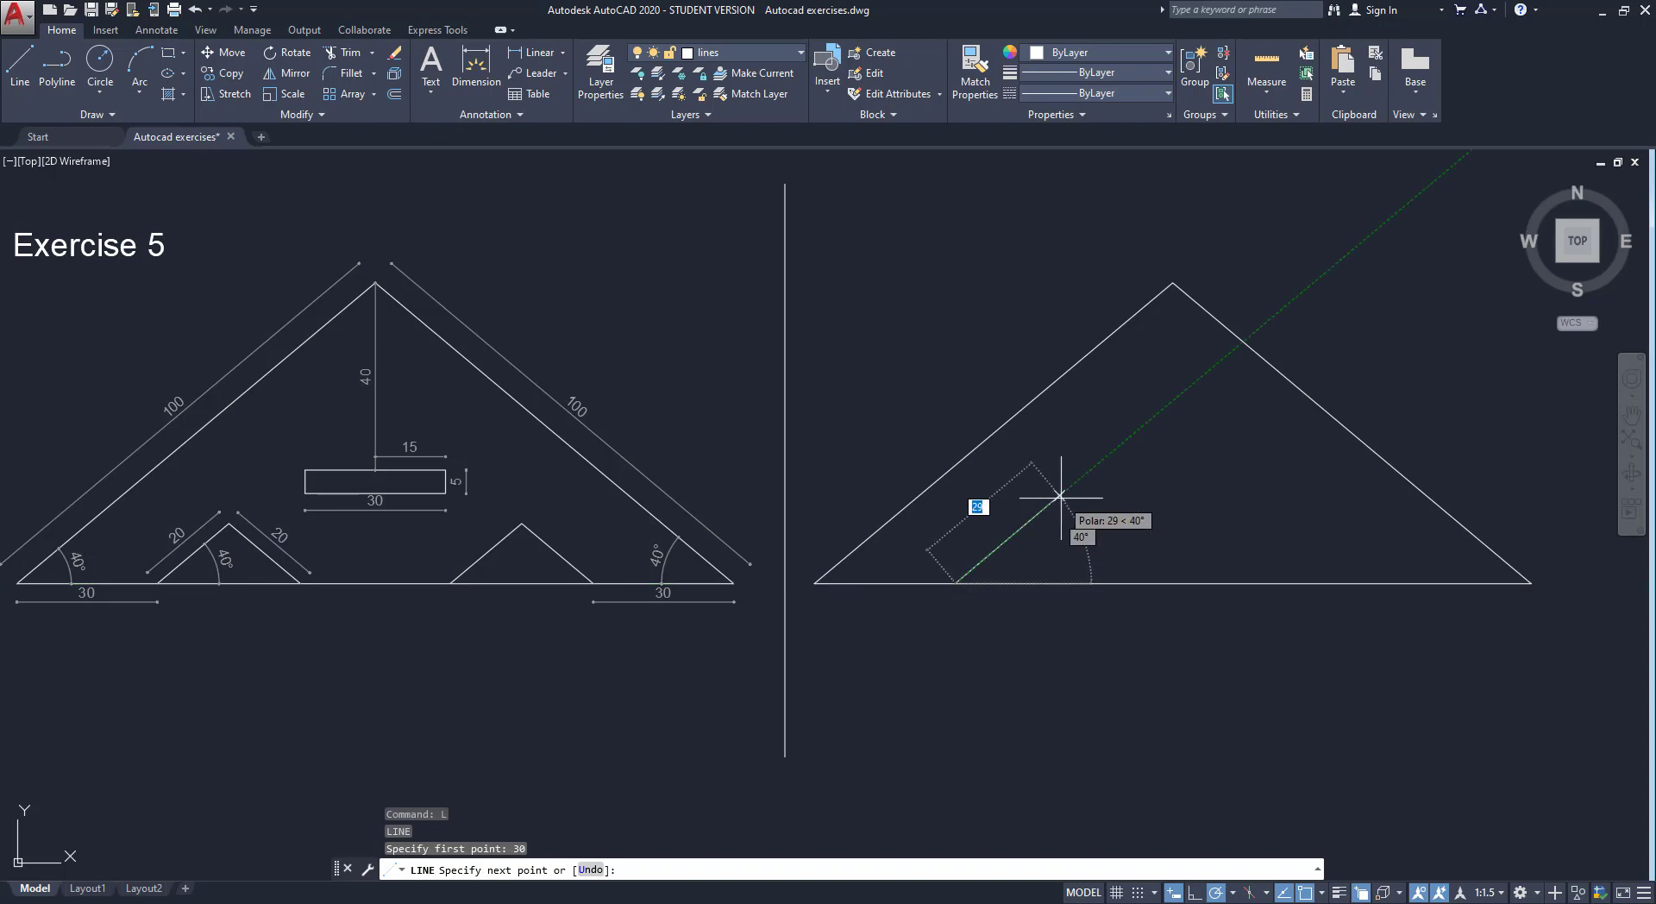
pyautogui.write('20')
pyautogui.press('Return')
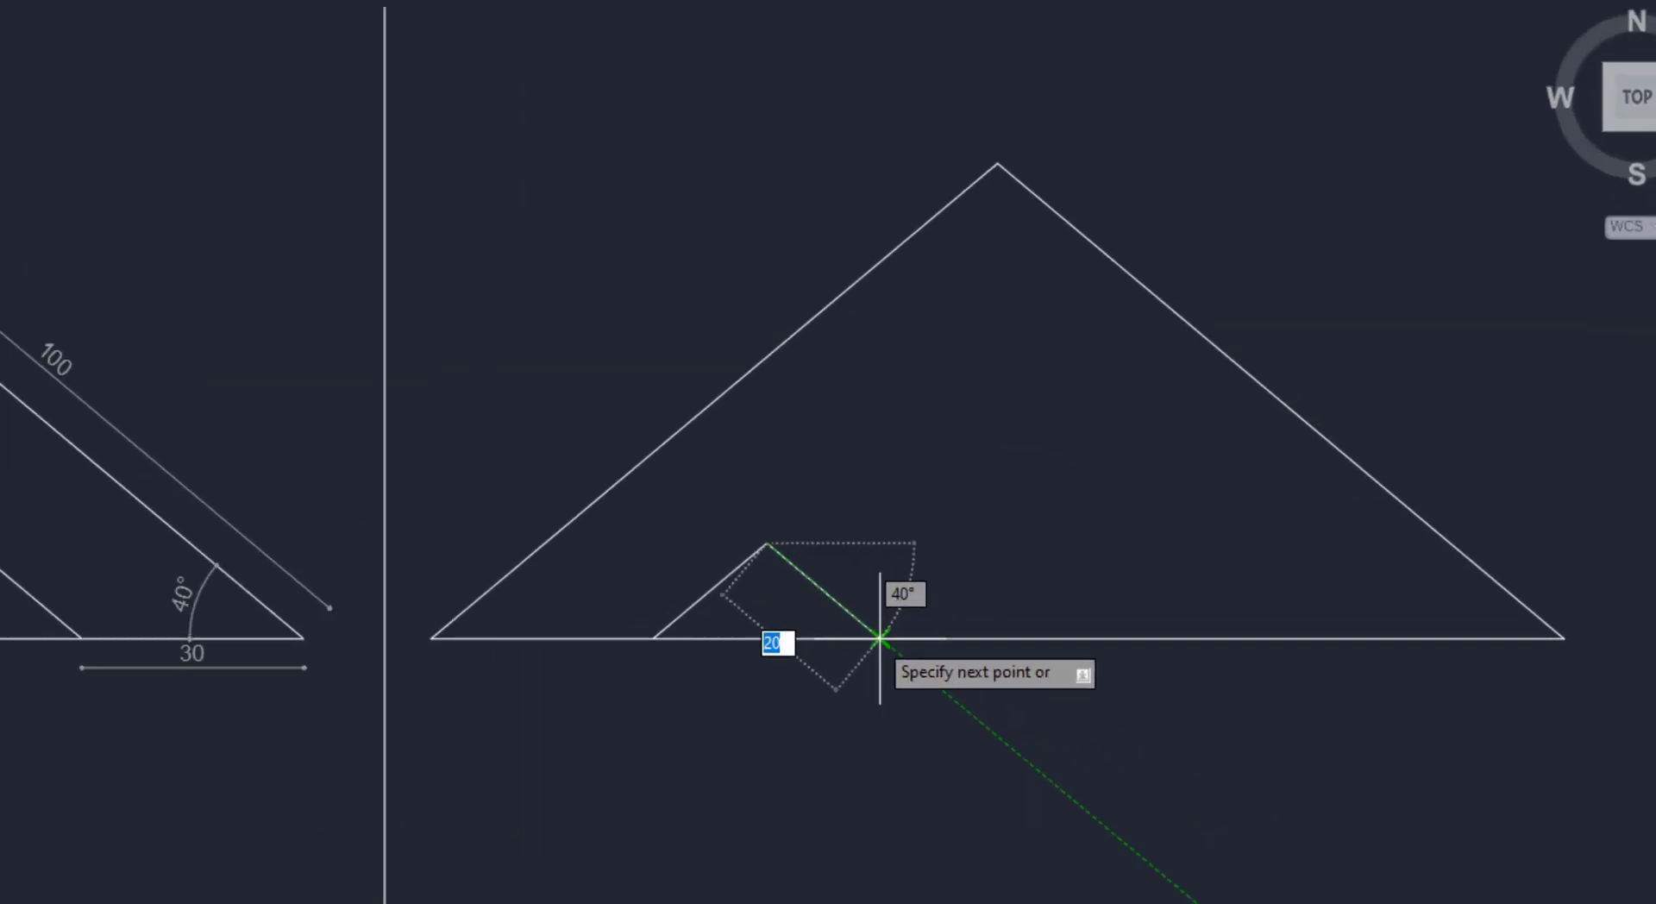
pyautogui.click(661, 693)
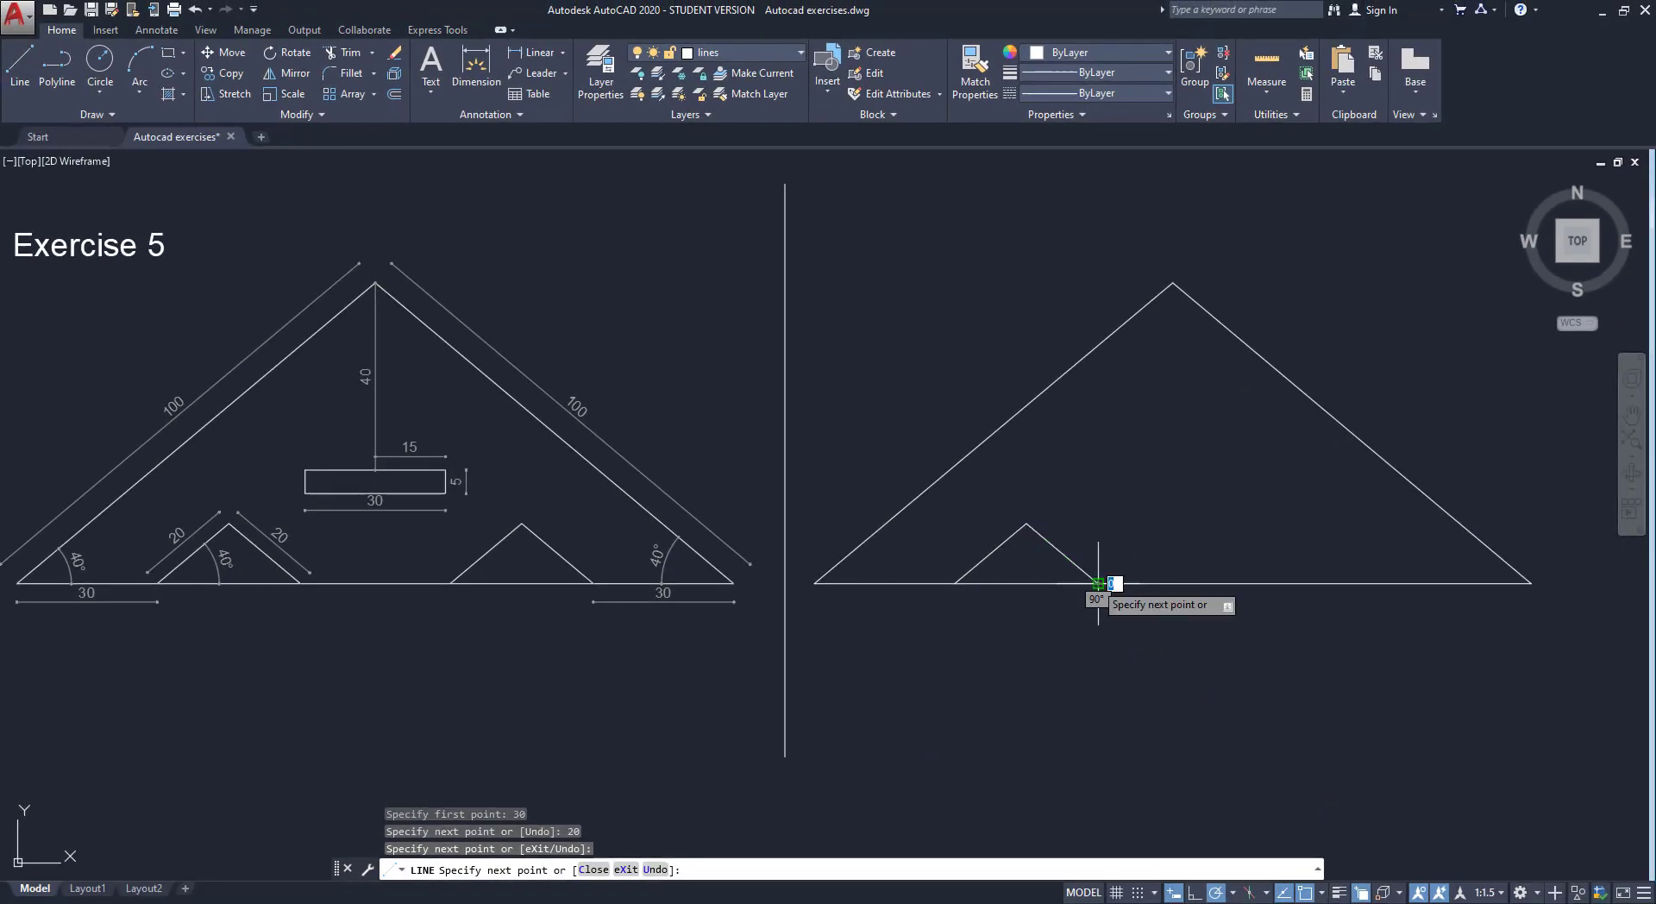
pyautogui.press('Escape')
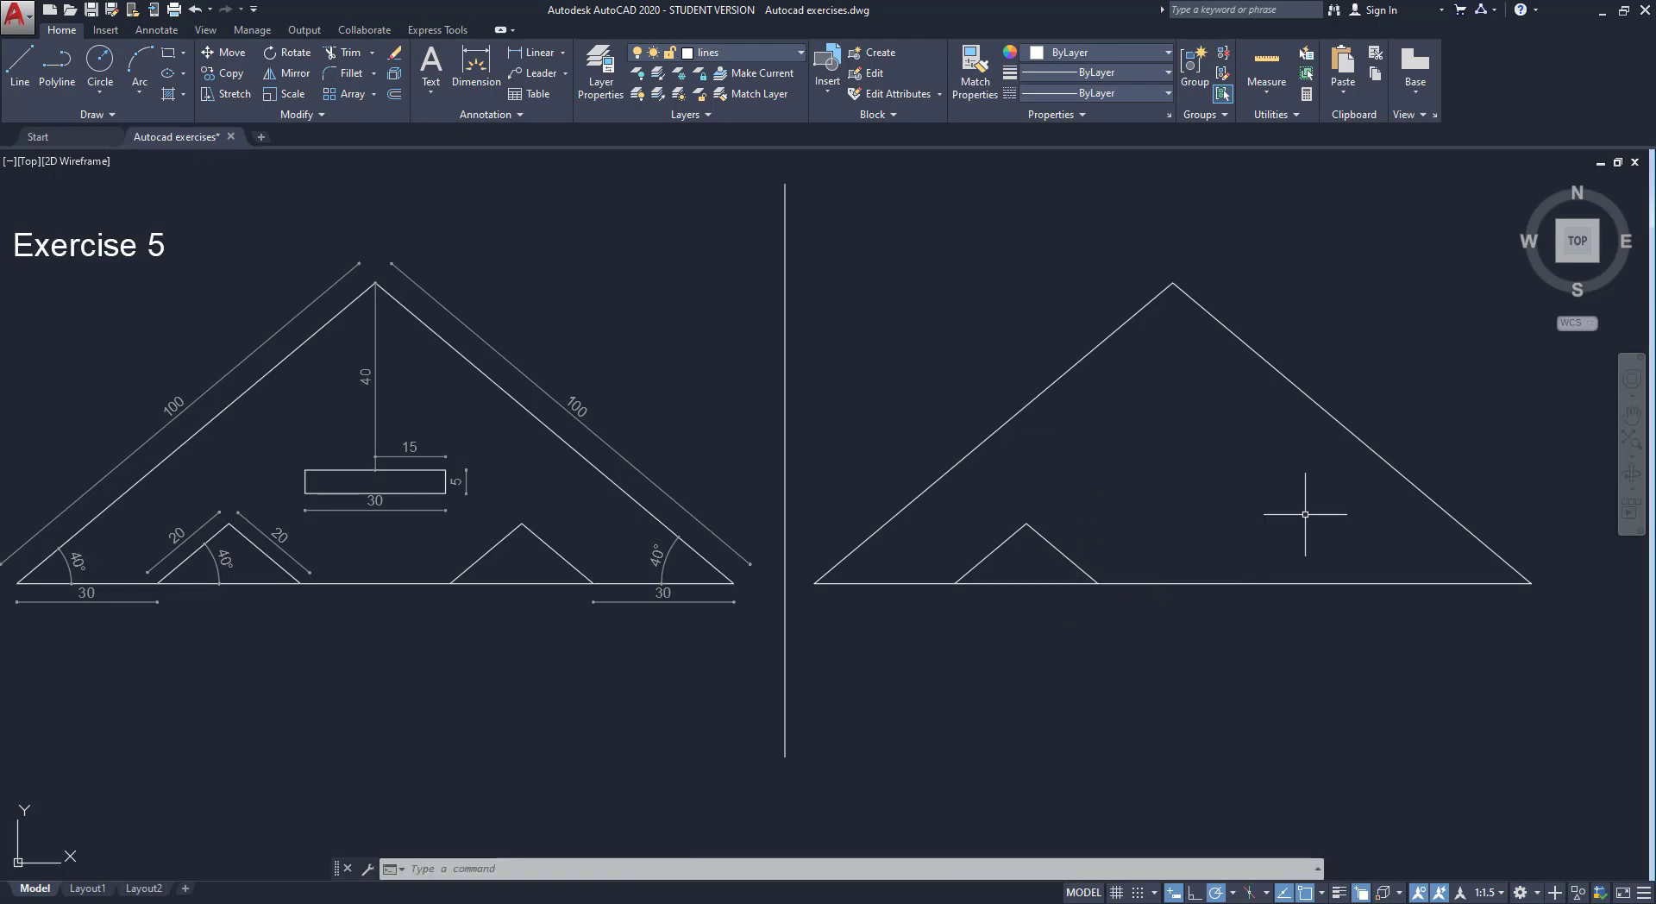
# Draw a 30-by-5 polyline slot centred 40 units below the apex, with Ortho on
pyautogui.write('PL')
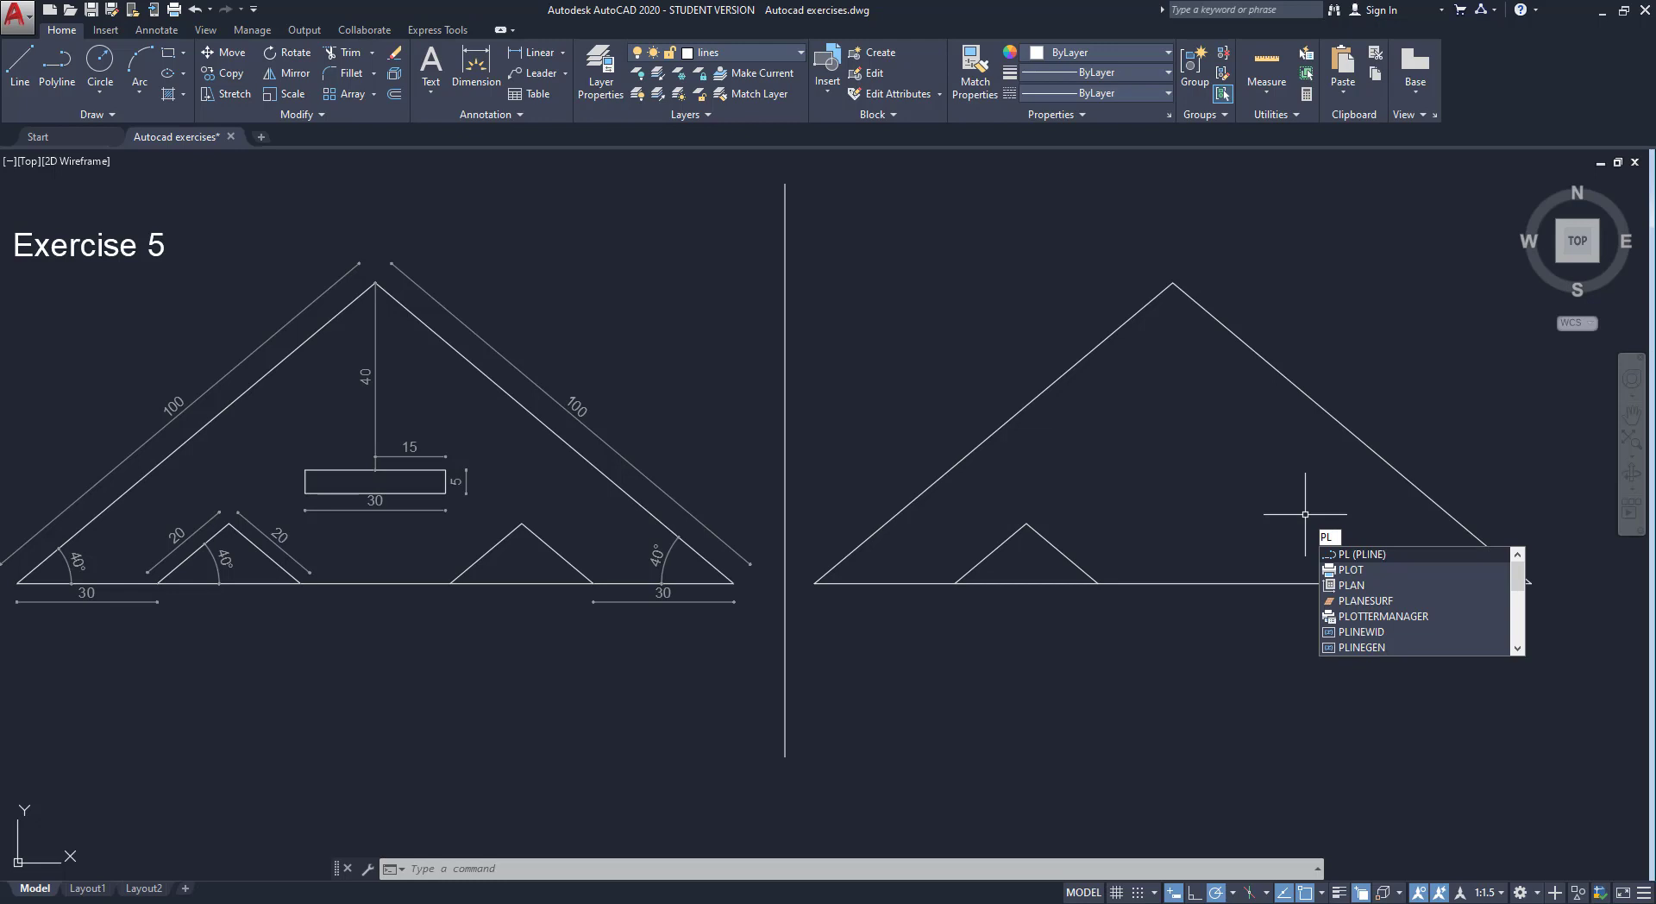
pyautogui.press('Return')
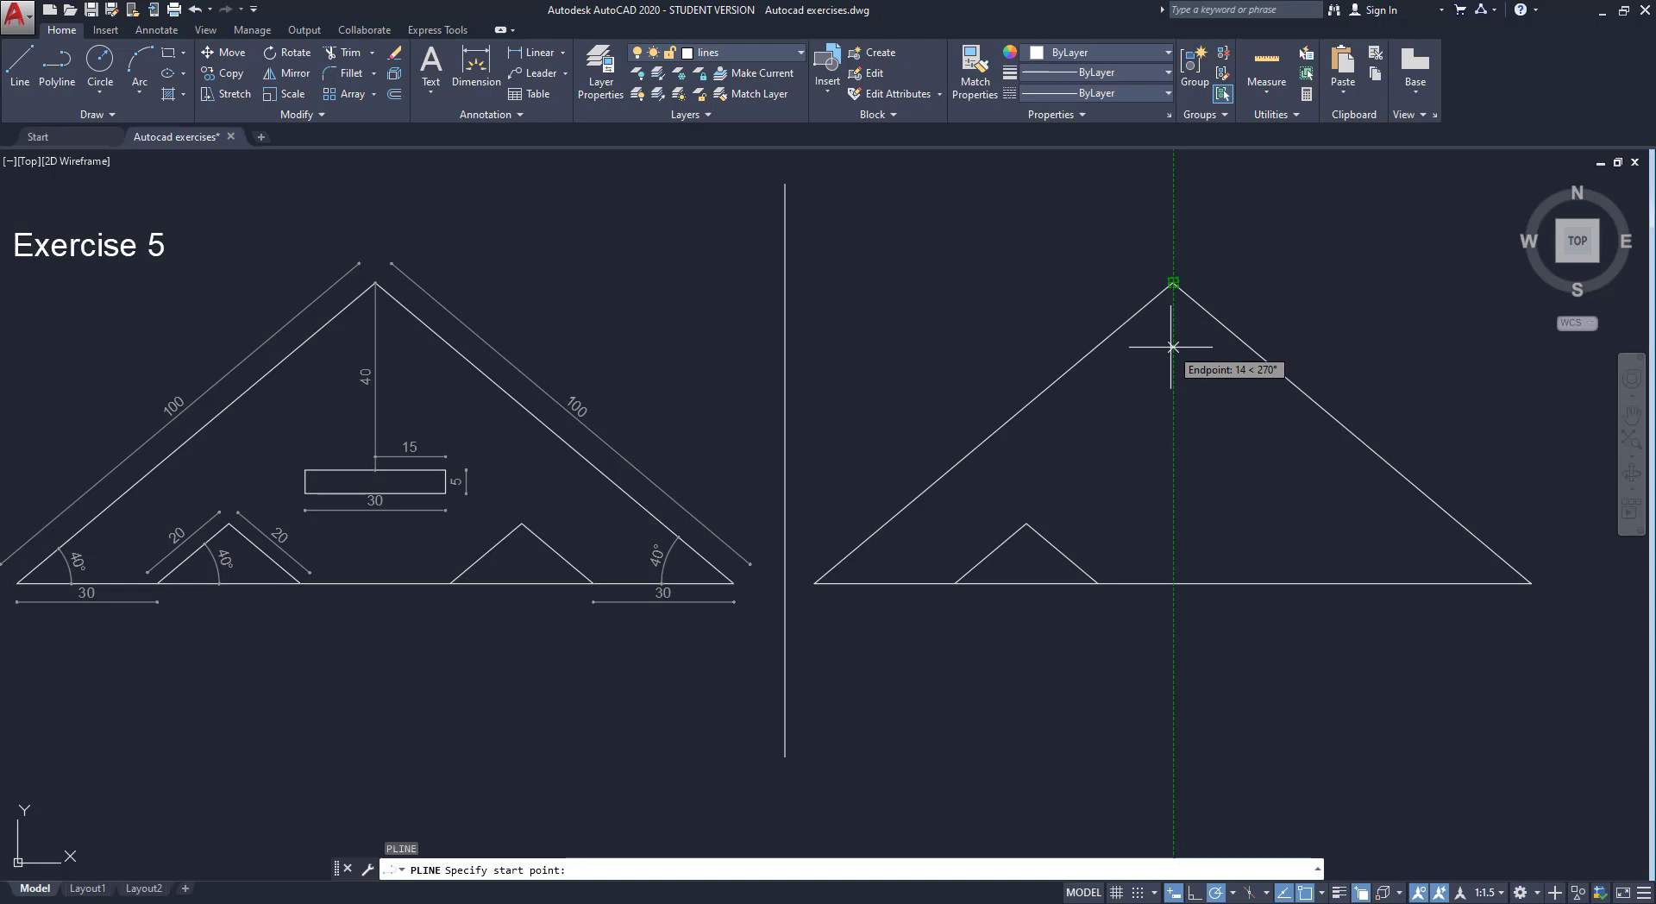
pyautogui.write('40')
pyautogui.press('Return')
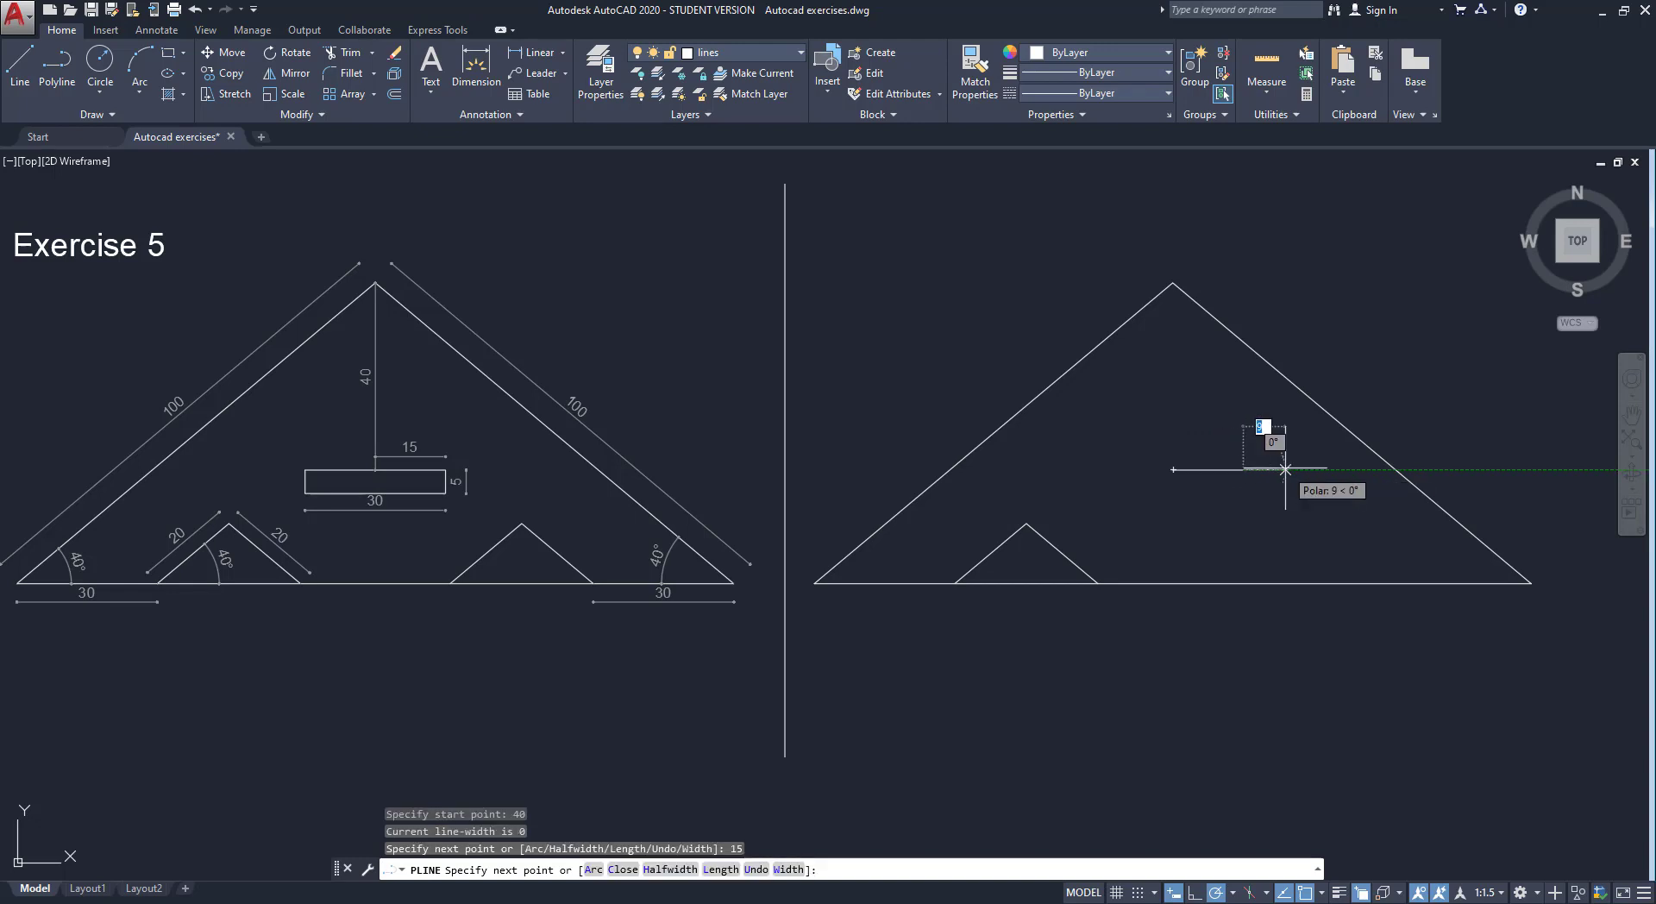
pyautogui.press('F8')
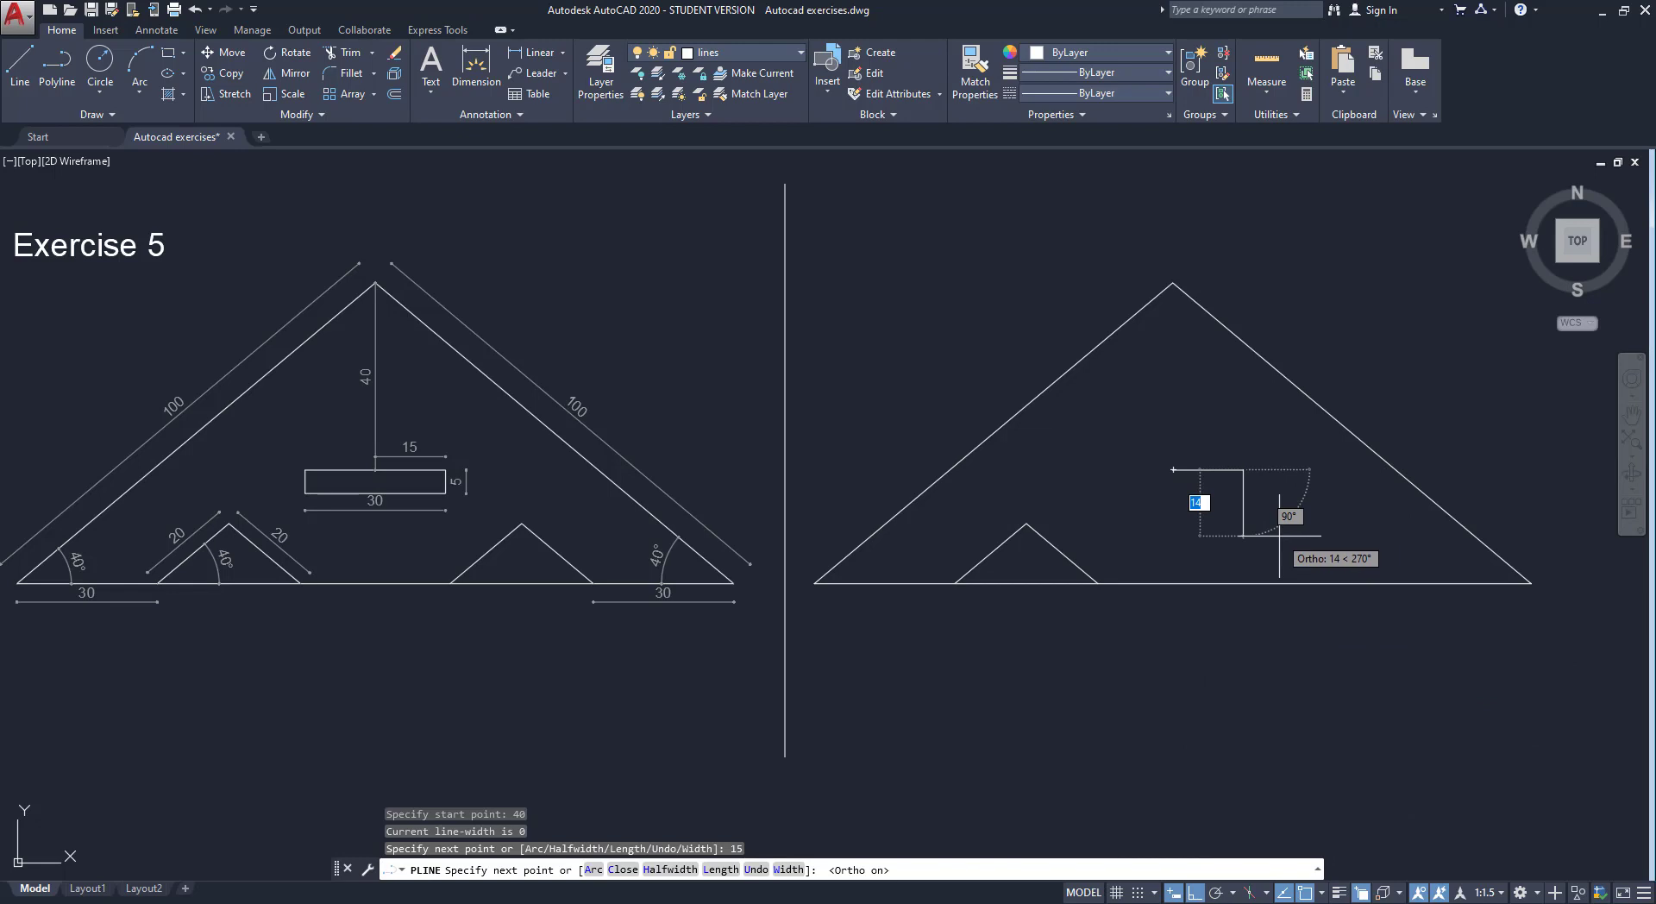
pyautogui.write('5')
pyautogui.press('Return')
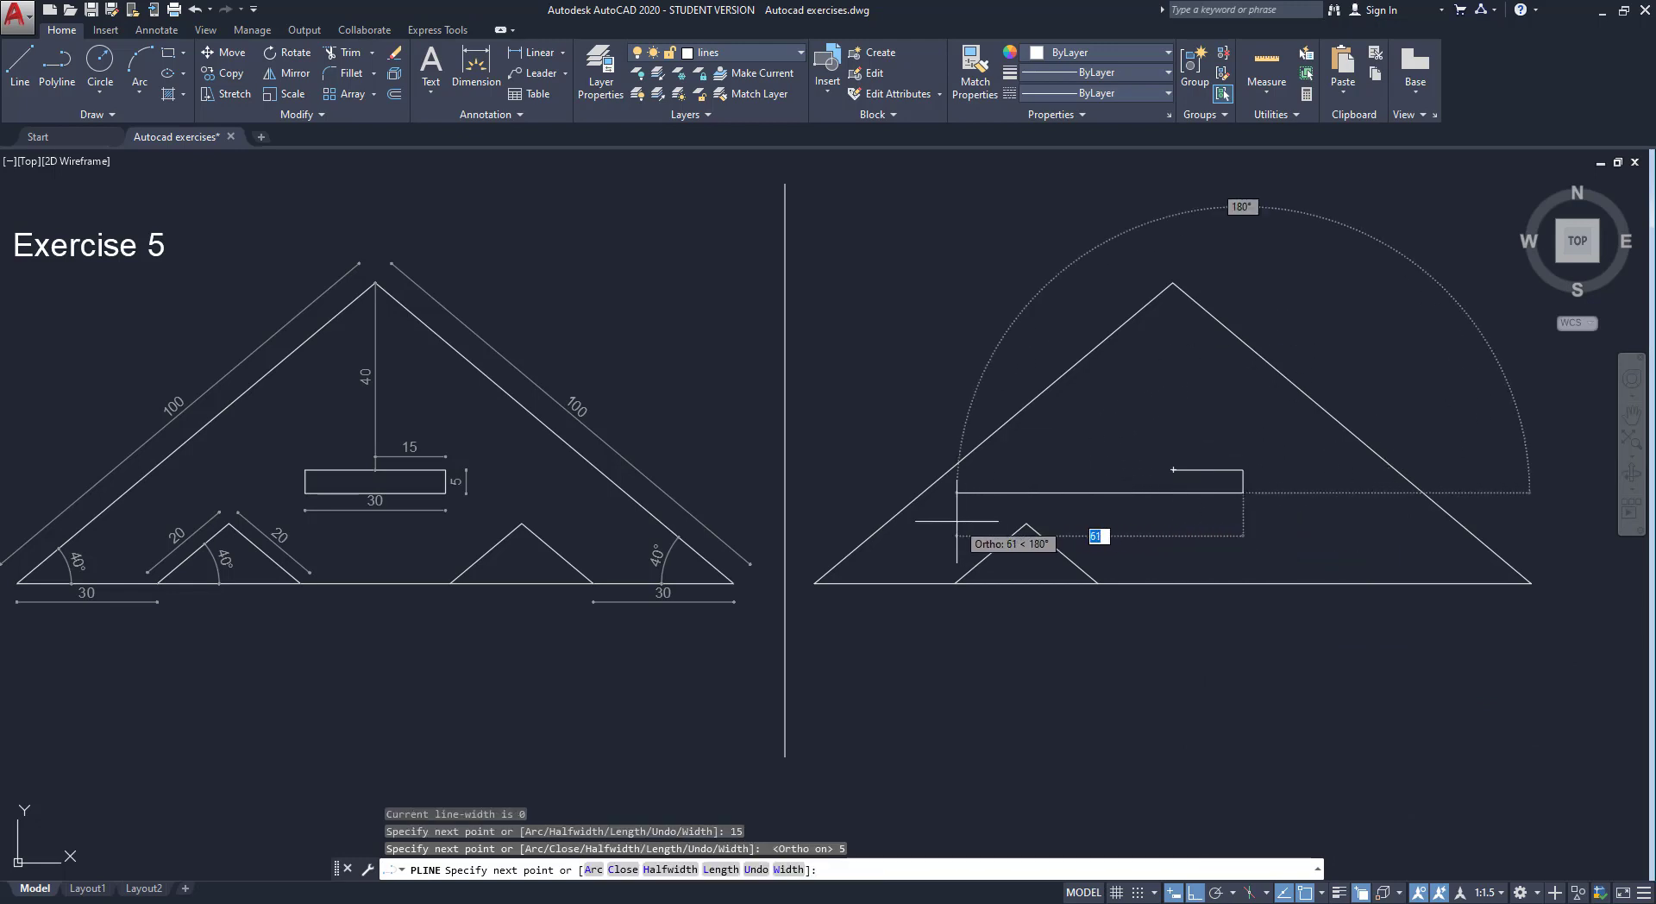
pyautogui.write('30')
pyautogui.press('Return')
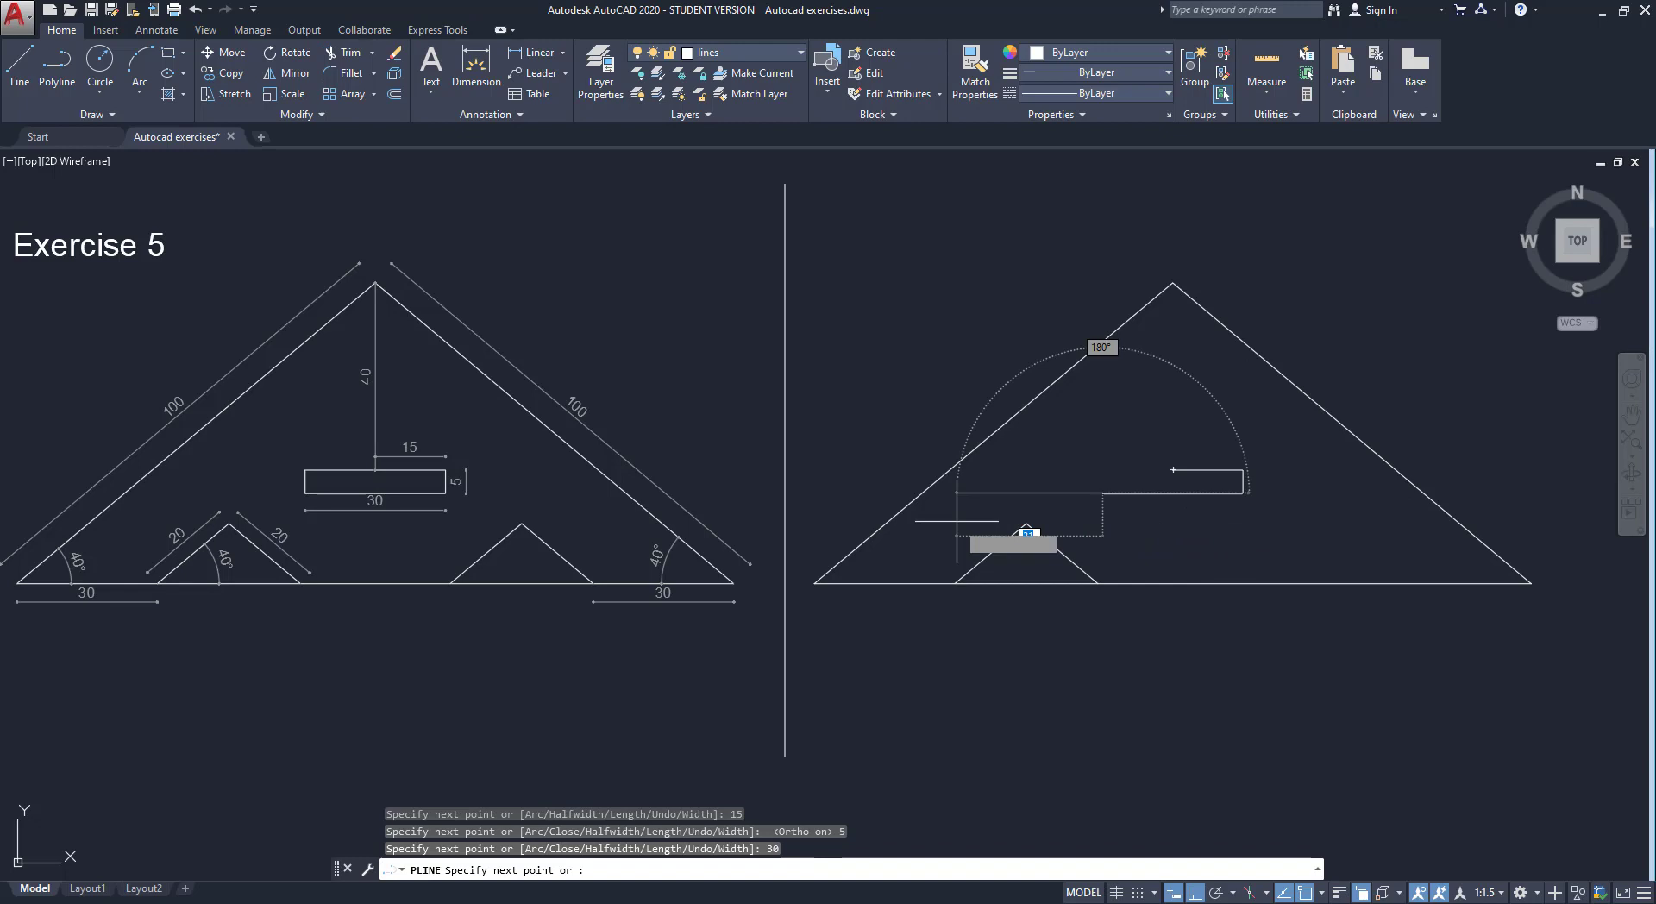
pyautogui.write('5')
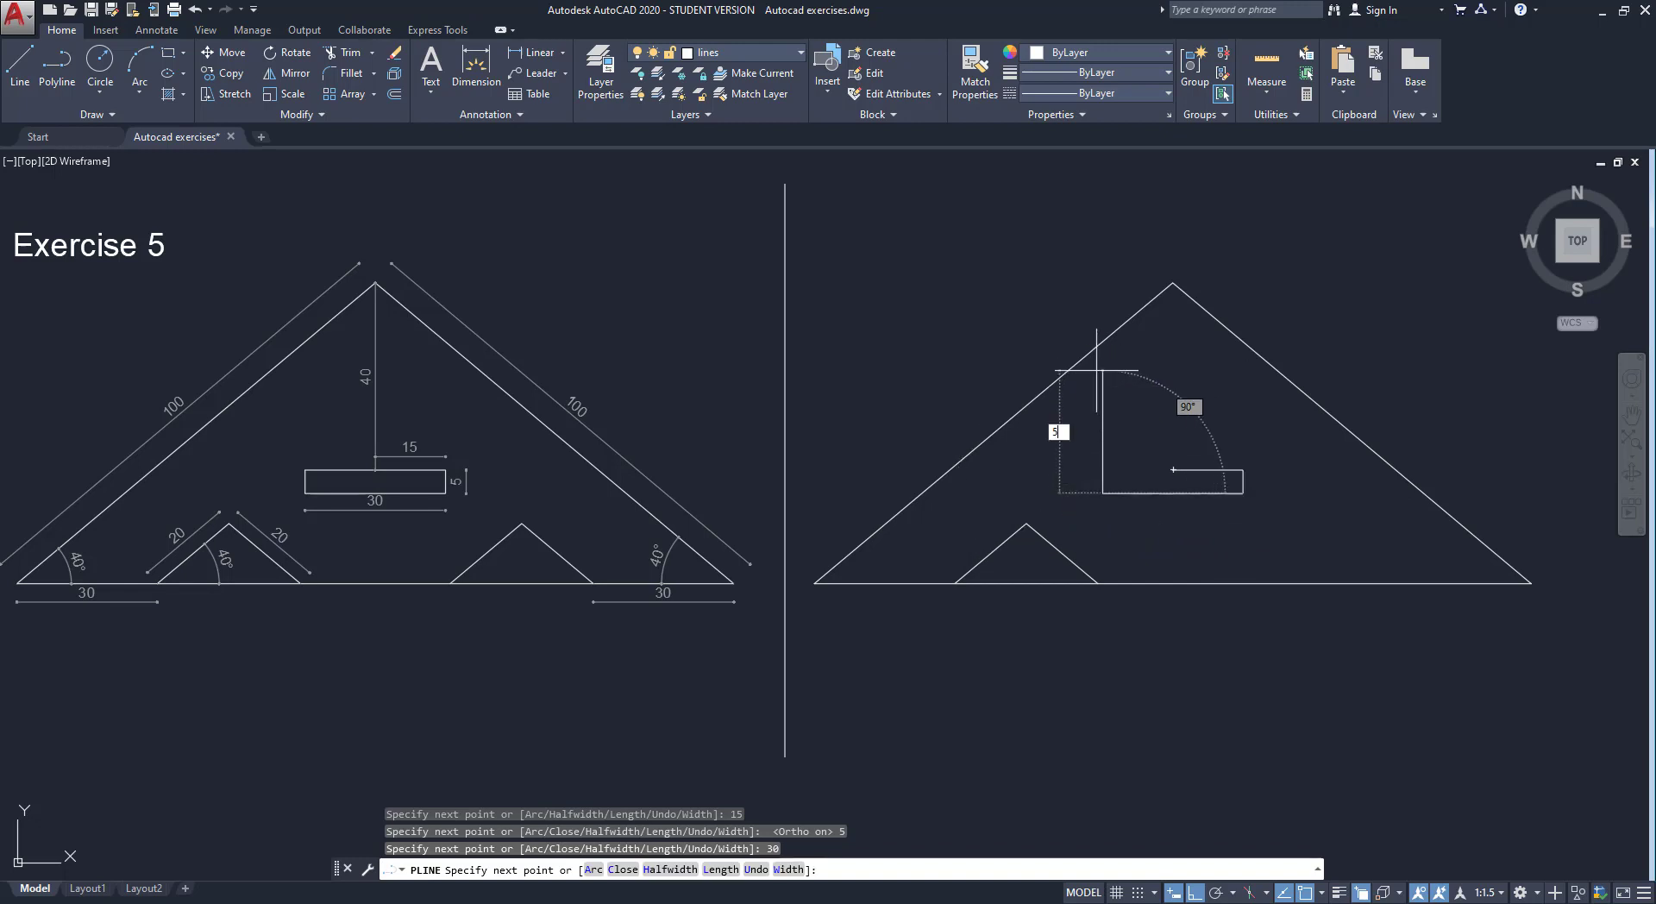
pyautogui.press('Return')
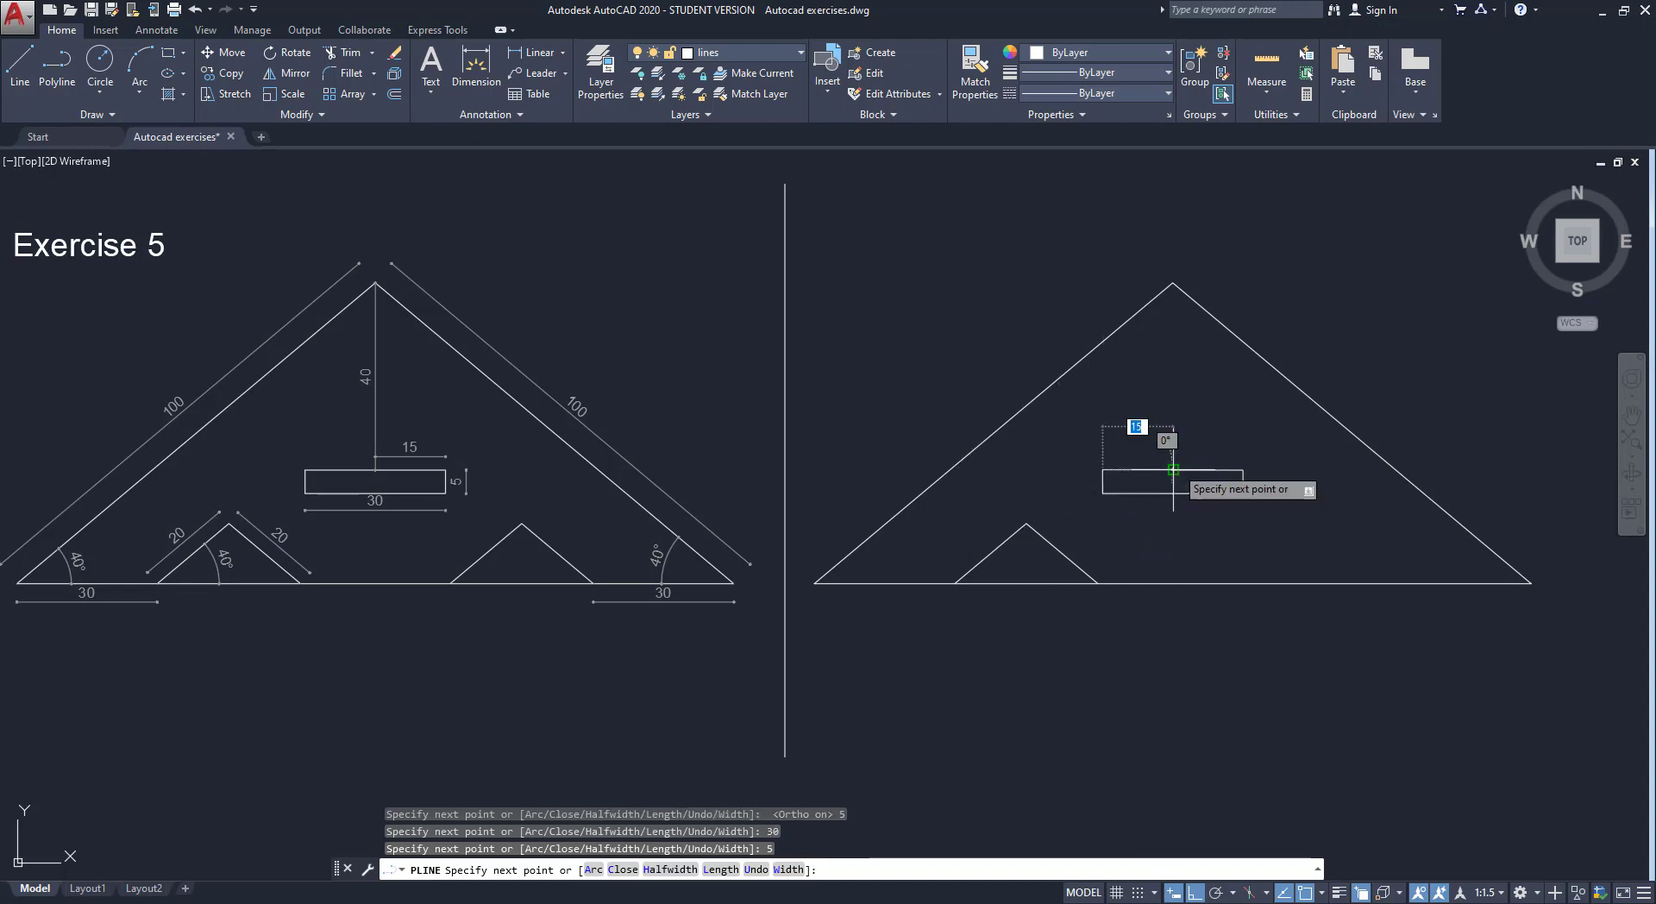
pyautogui.click(1172, 469)
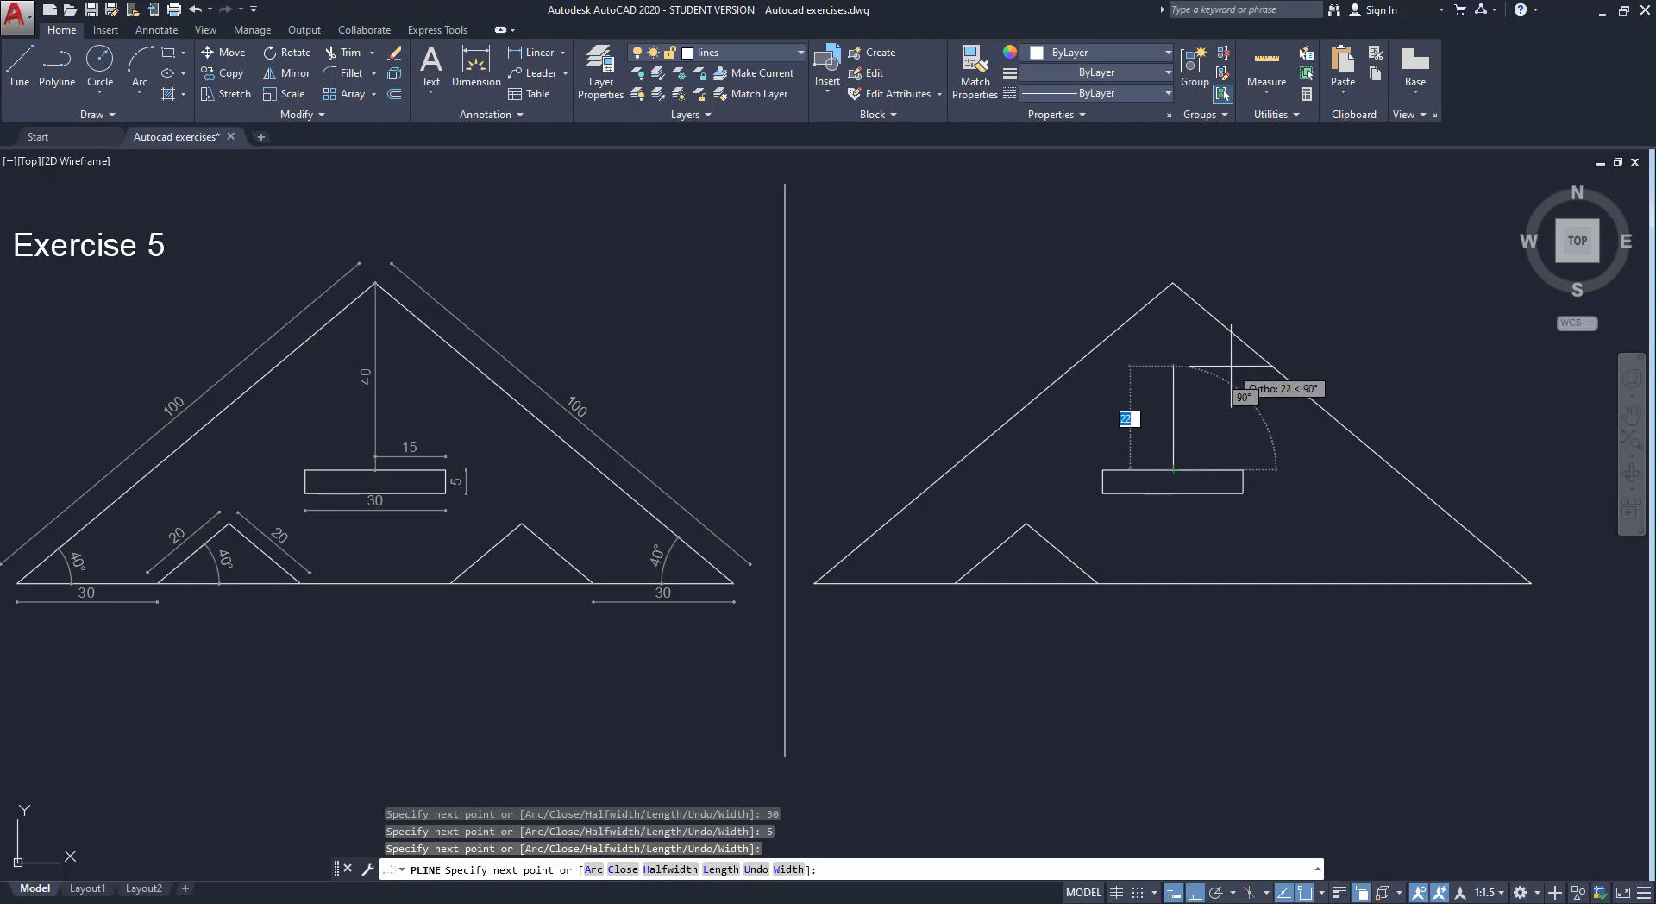
pyautogui.press('Escape')
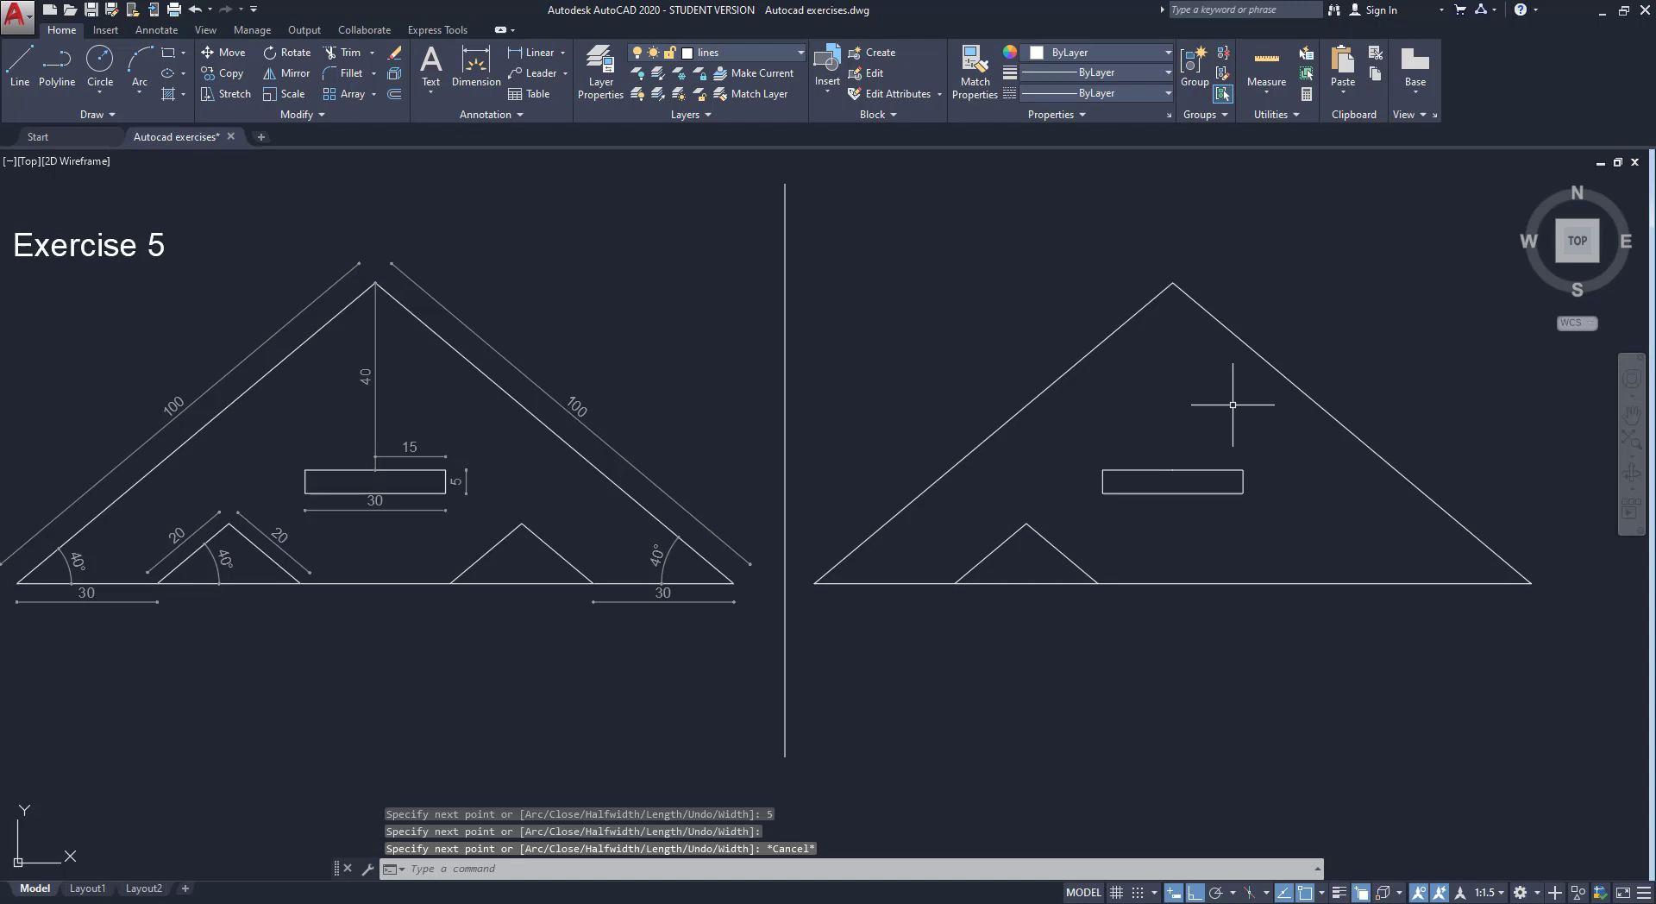
# Mirror the small triangle's two lines across the vertical line through the baseline midpoint, keeping the original
pyautogui.write('MI')
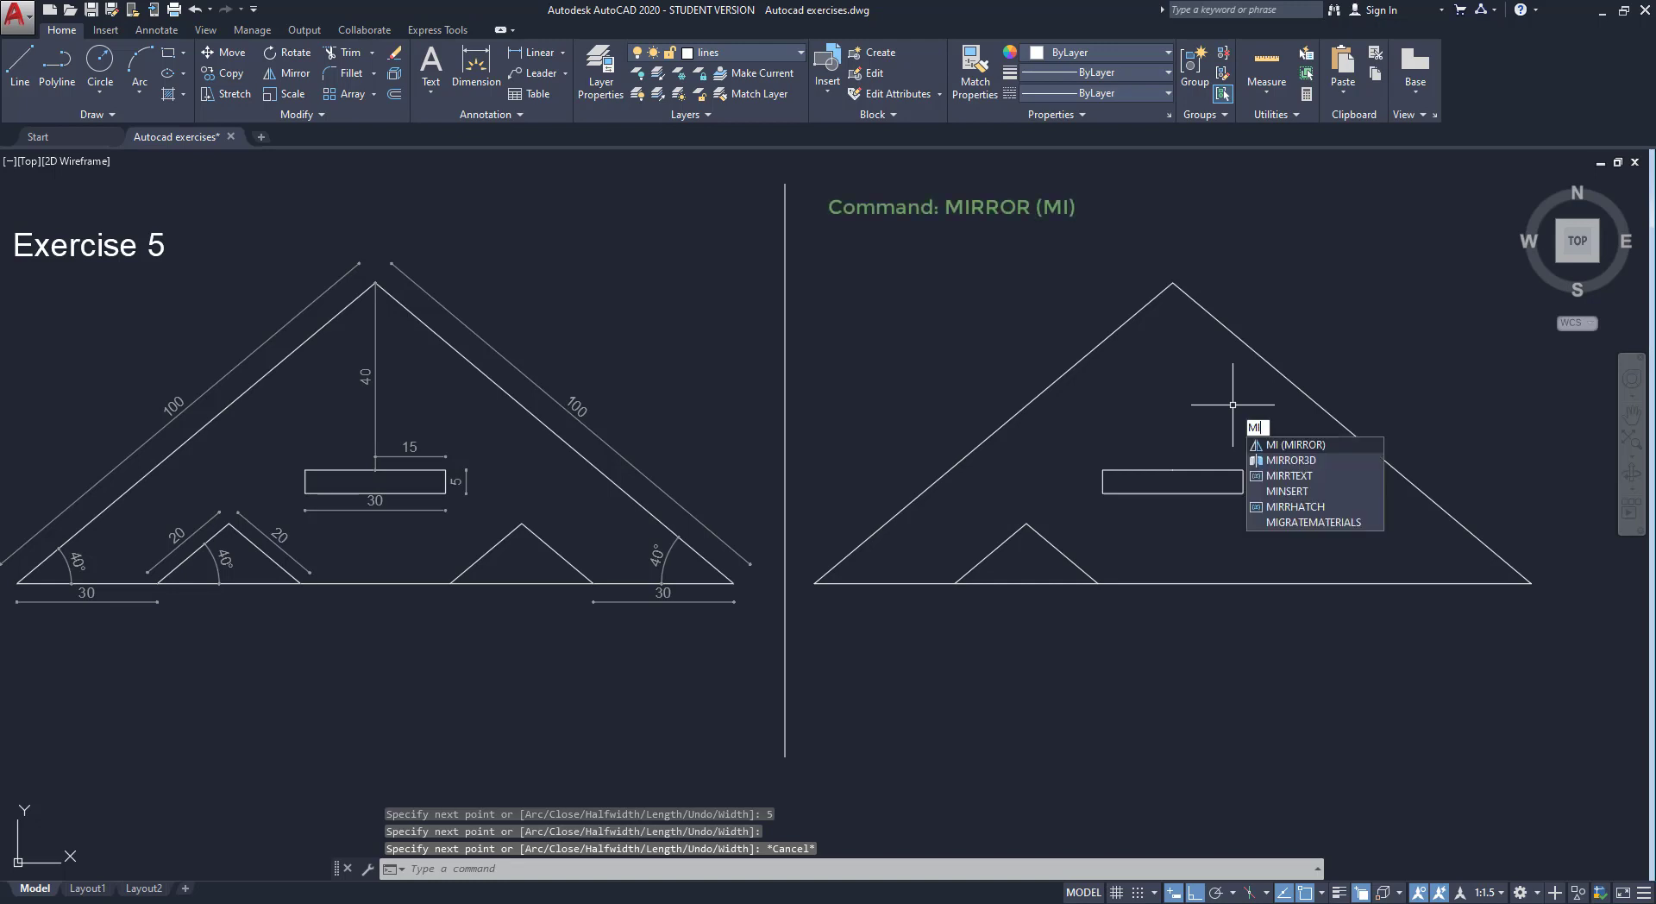
pyautogui.press('Return')
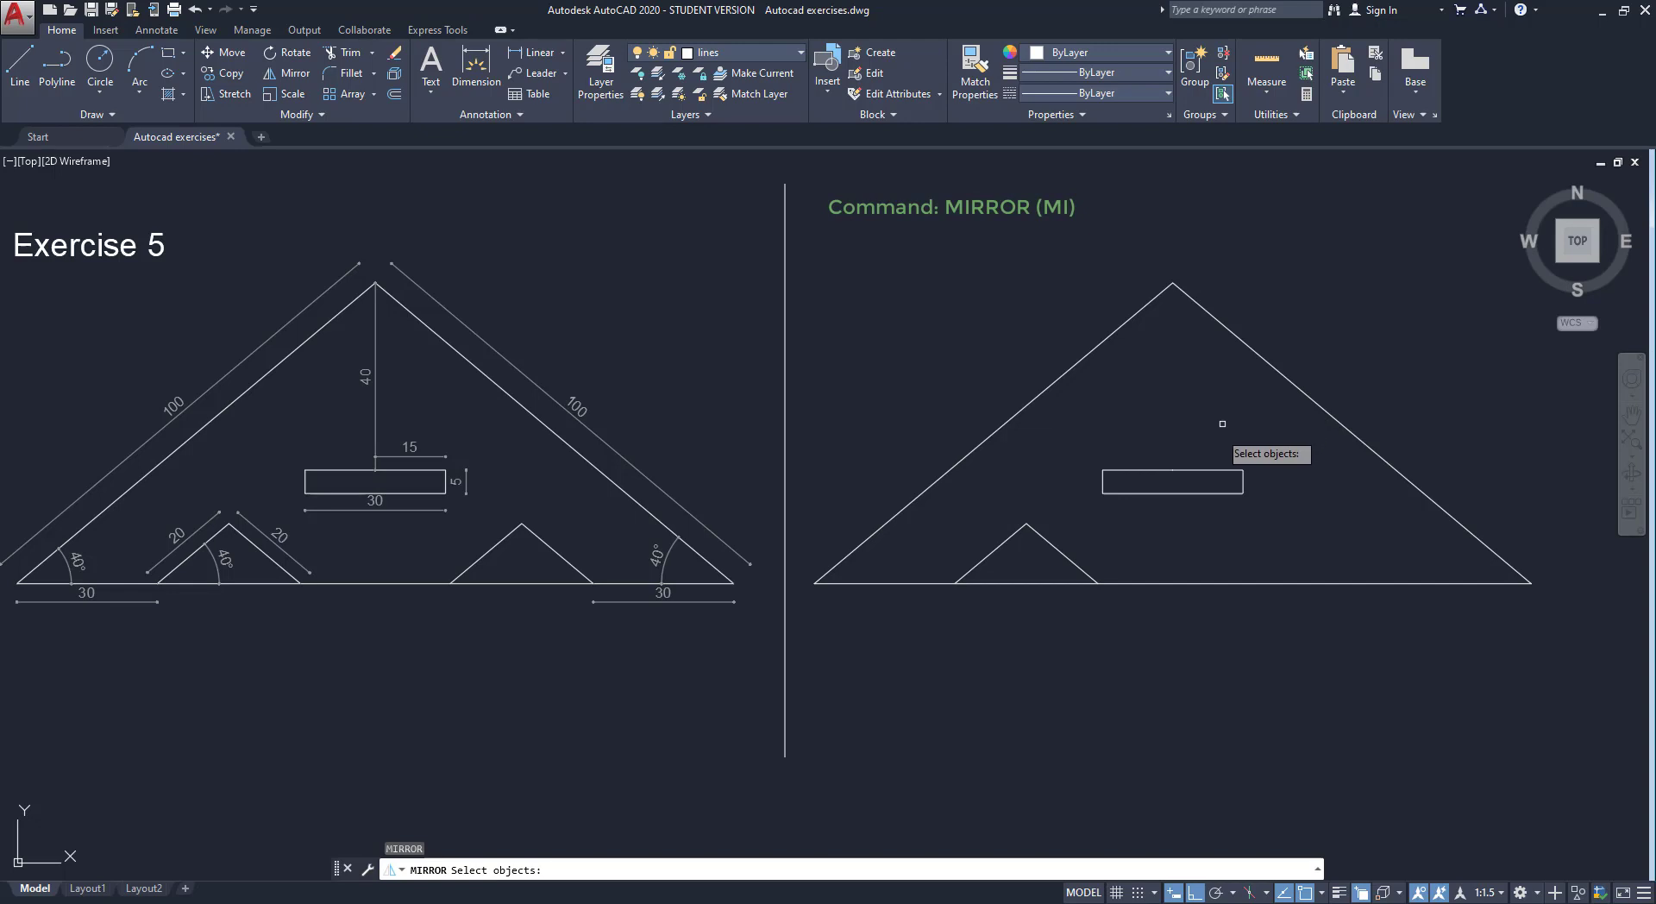
pyautogui.click(1110, 553)
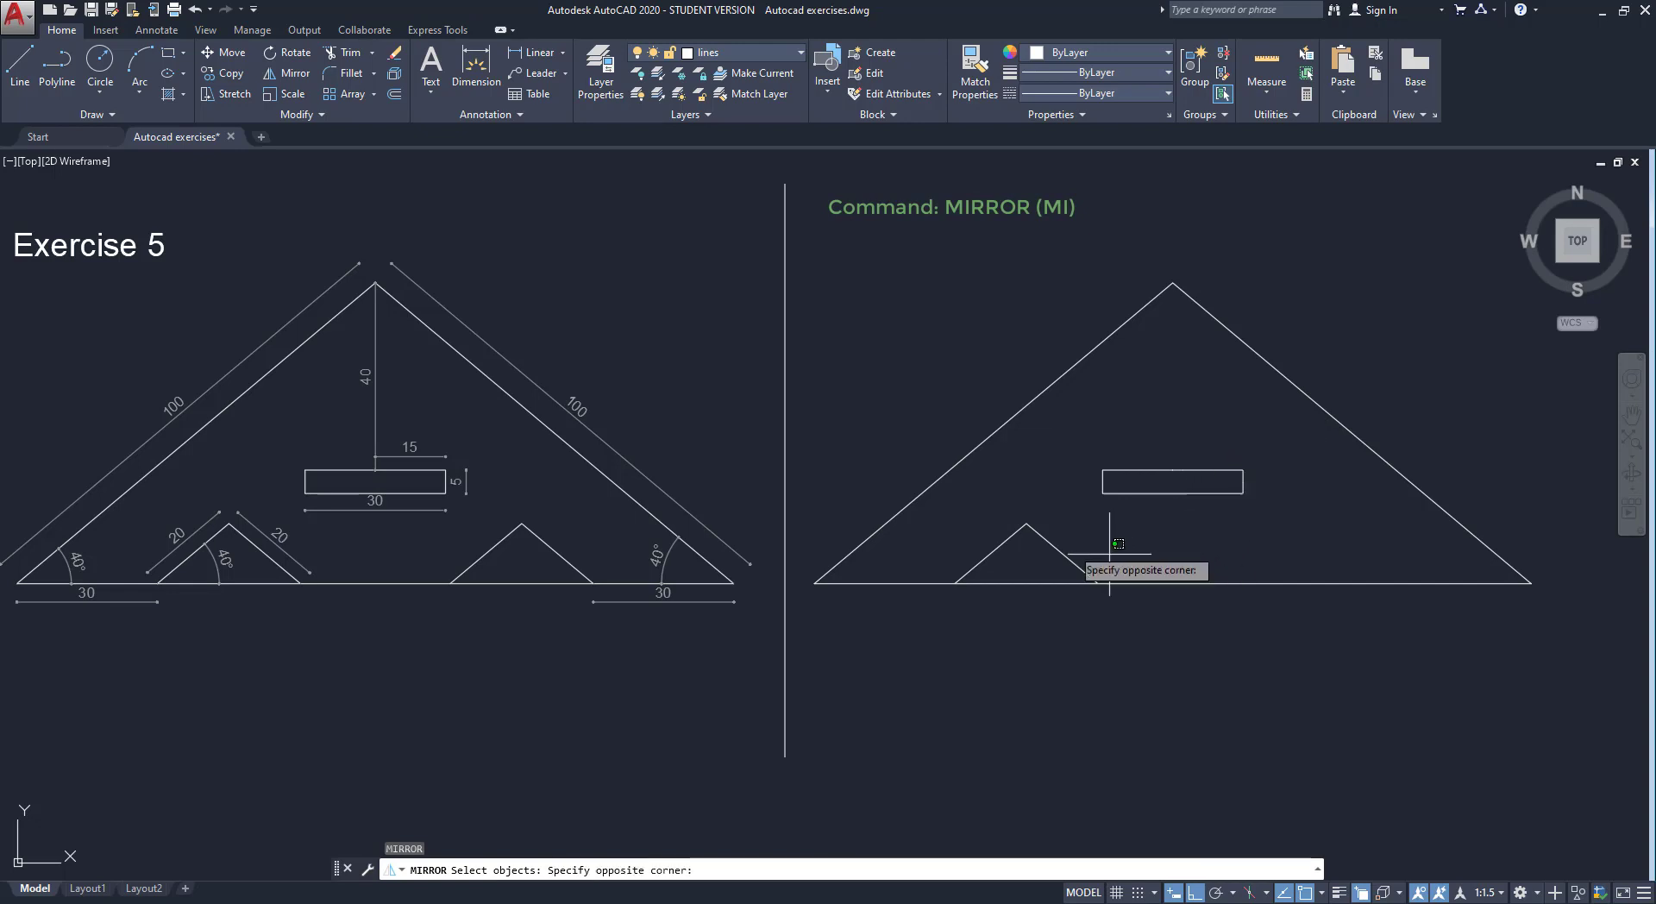
pyautogui.click(977, 517)
pyautogui.press('Return')
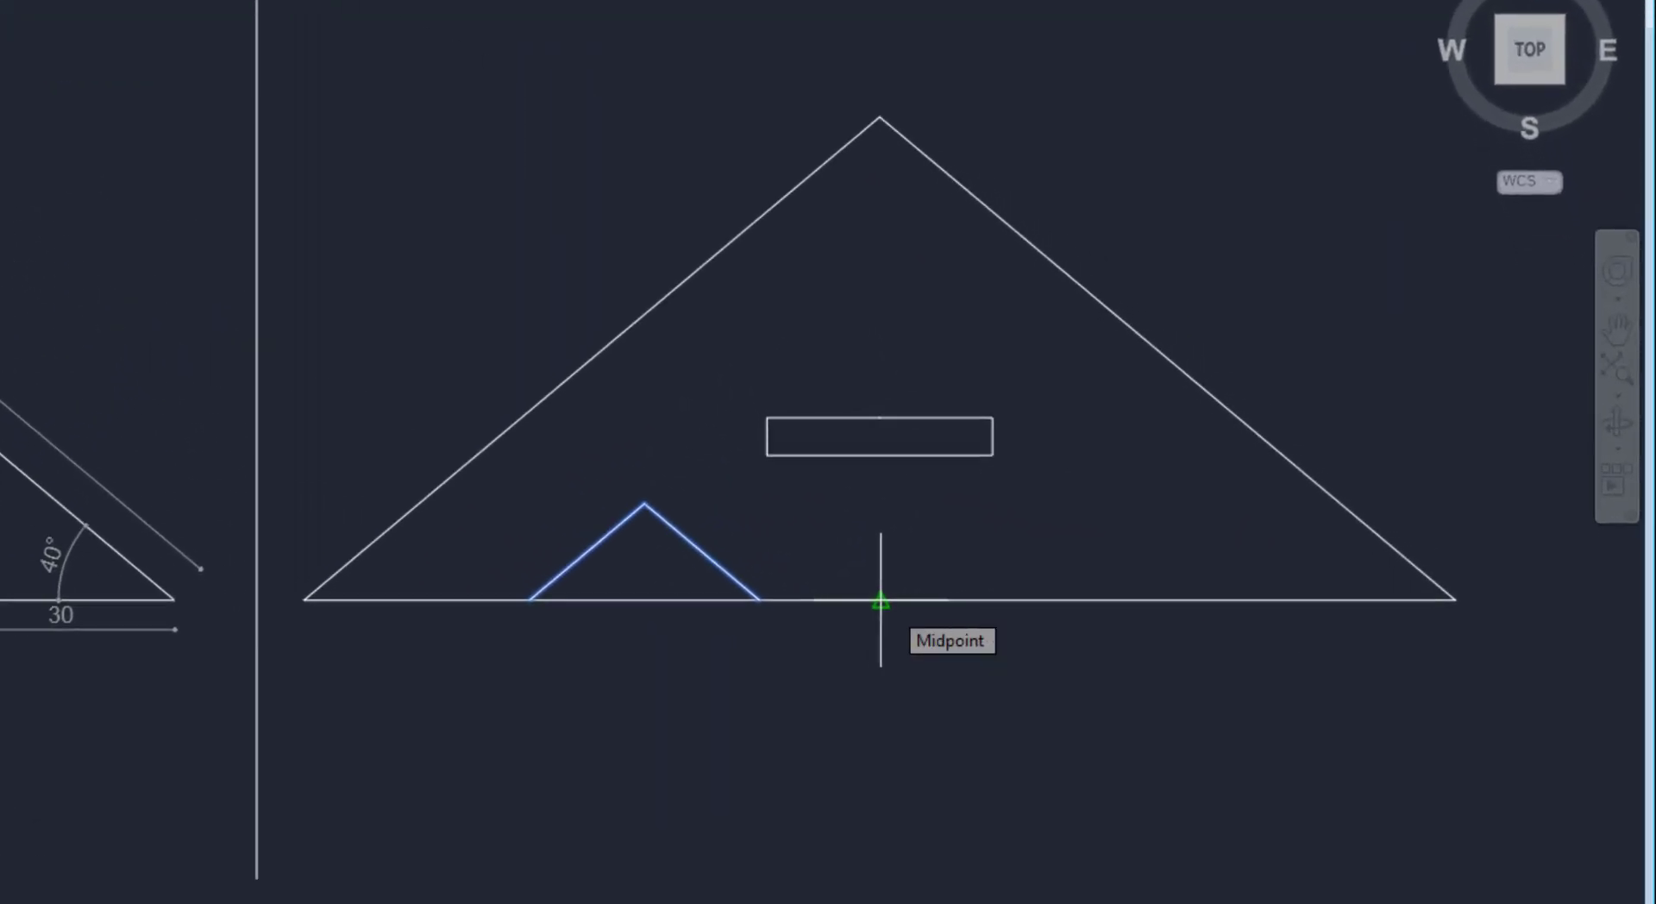
pyautogui.click(881, 599)
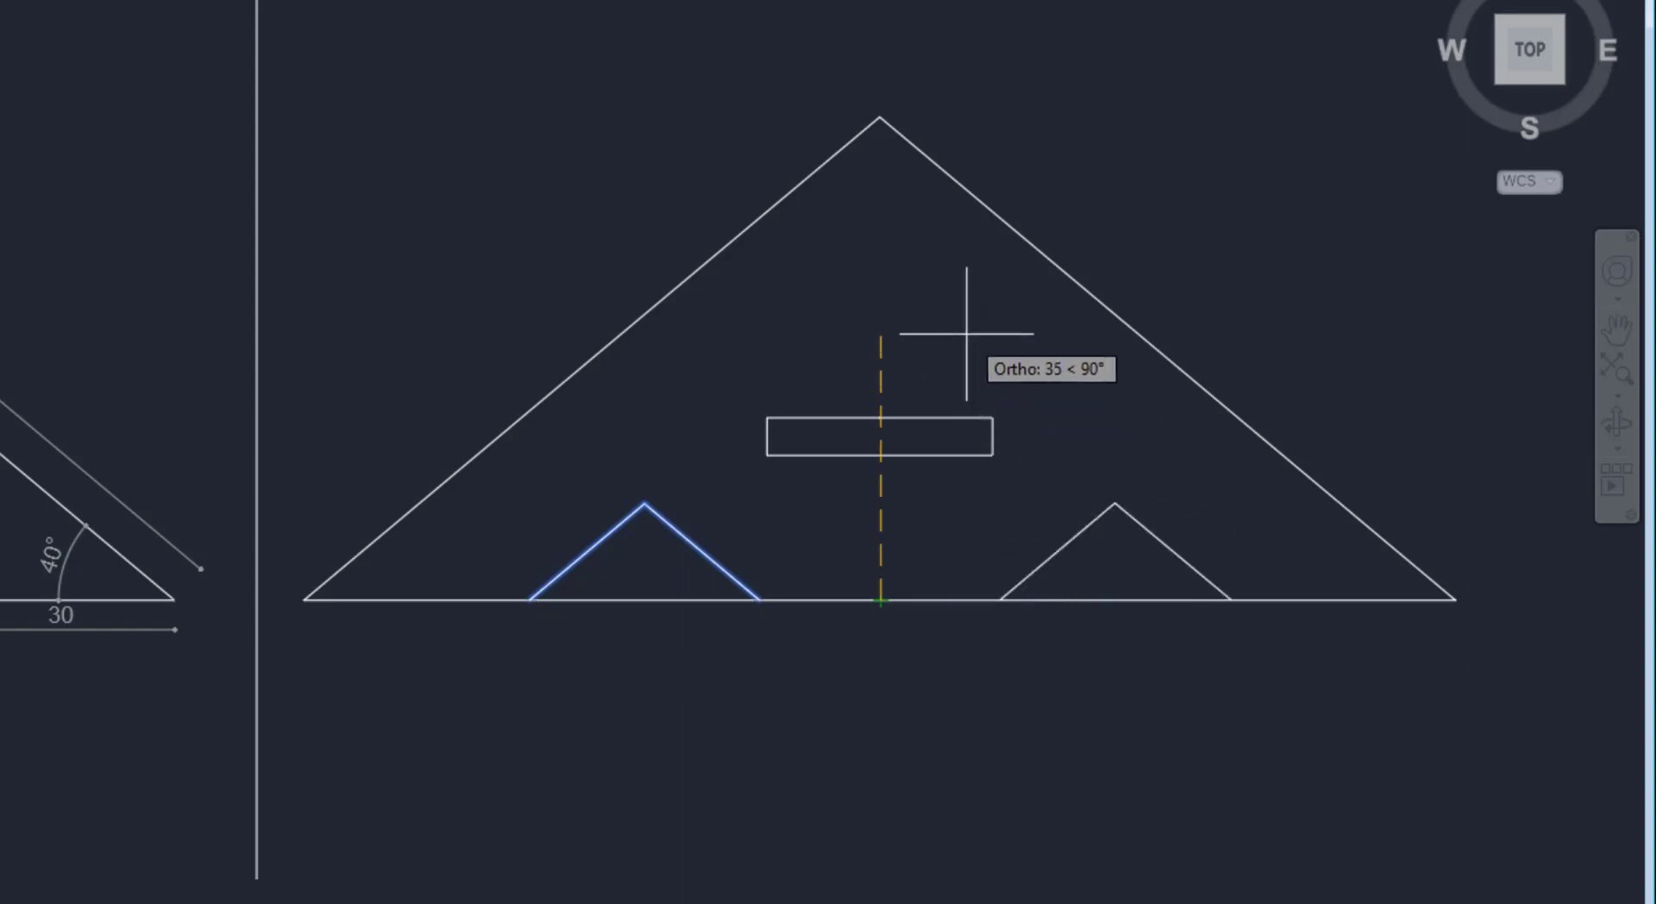
pyautogui.click(931, 305)
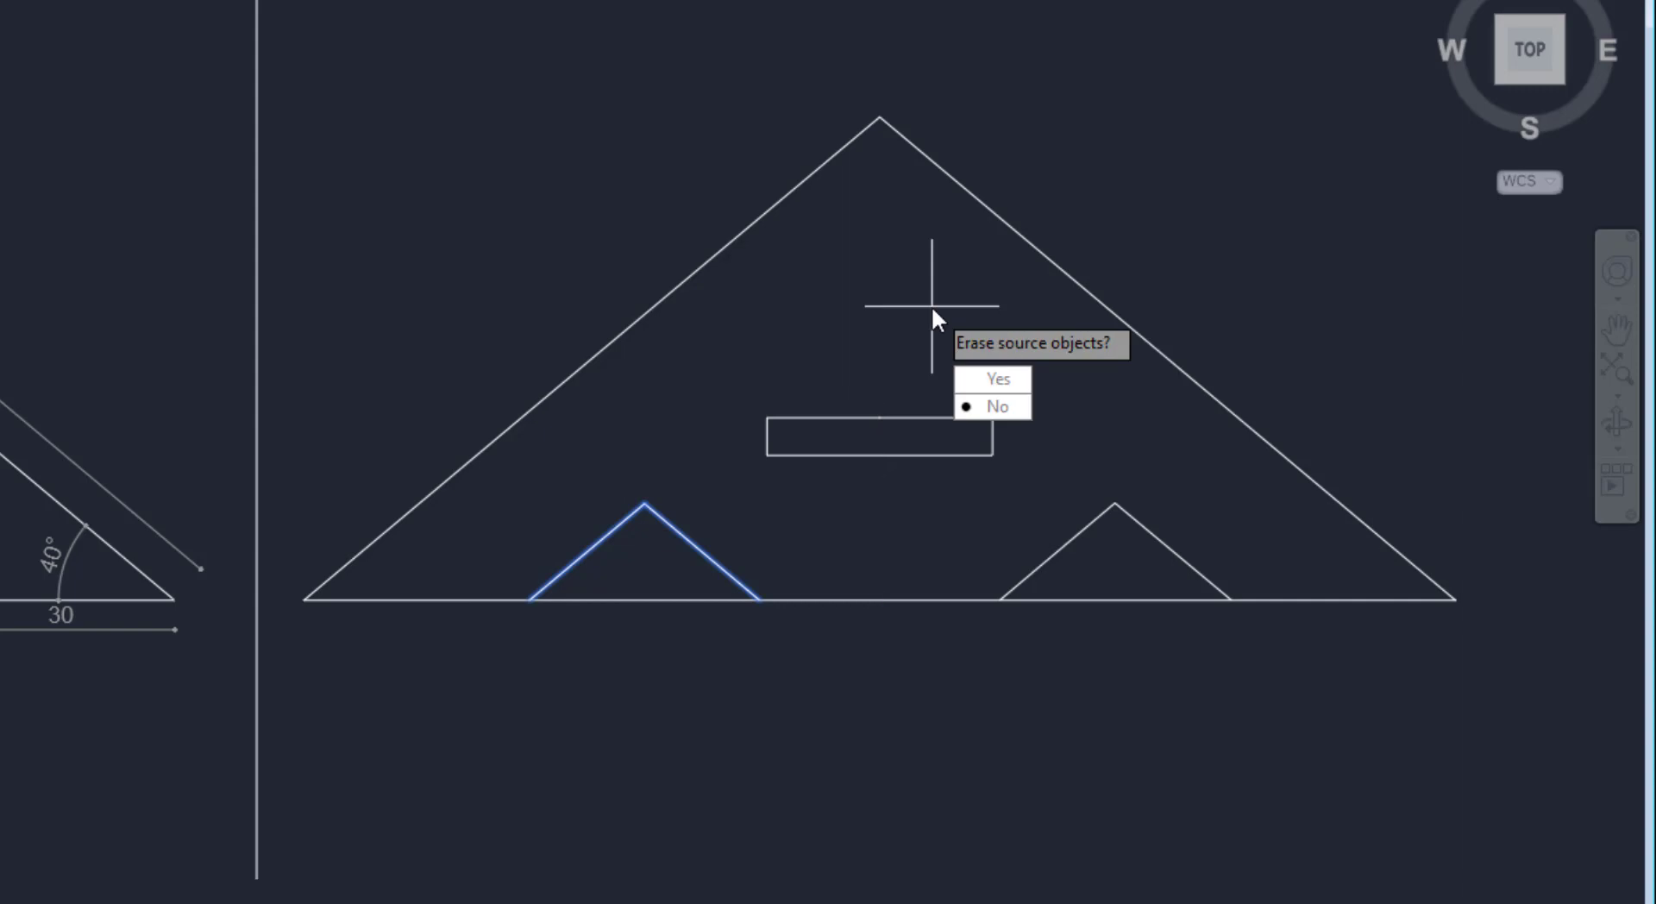
pyautogui.press('Return')
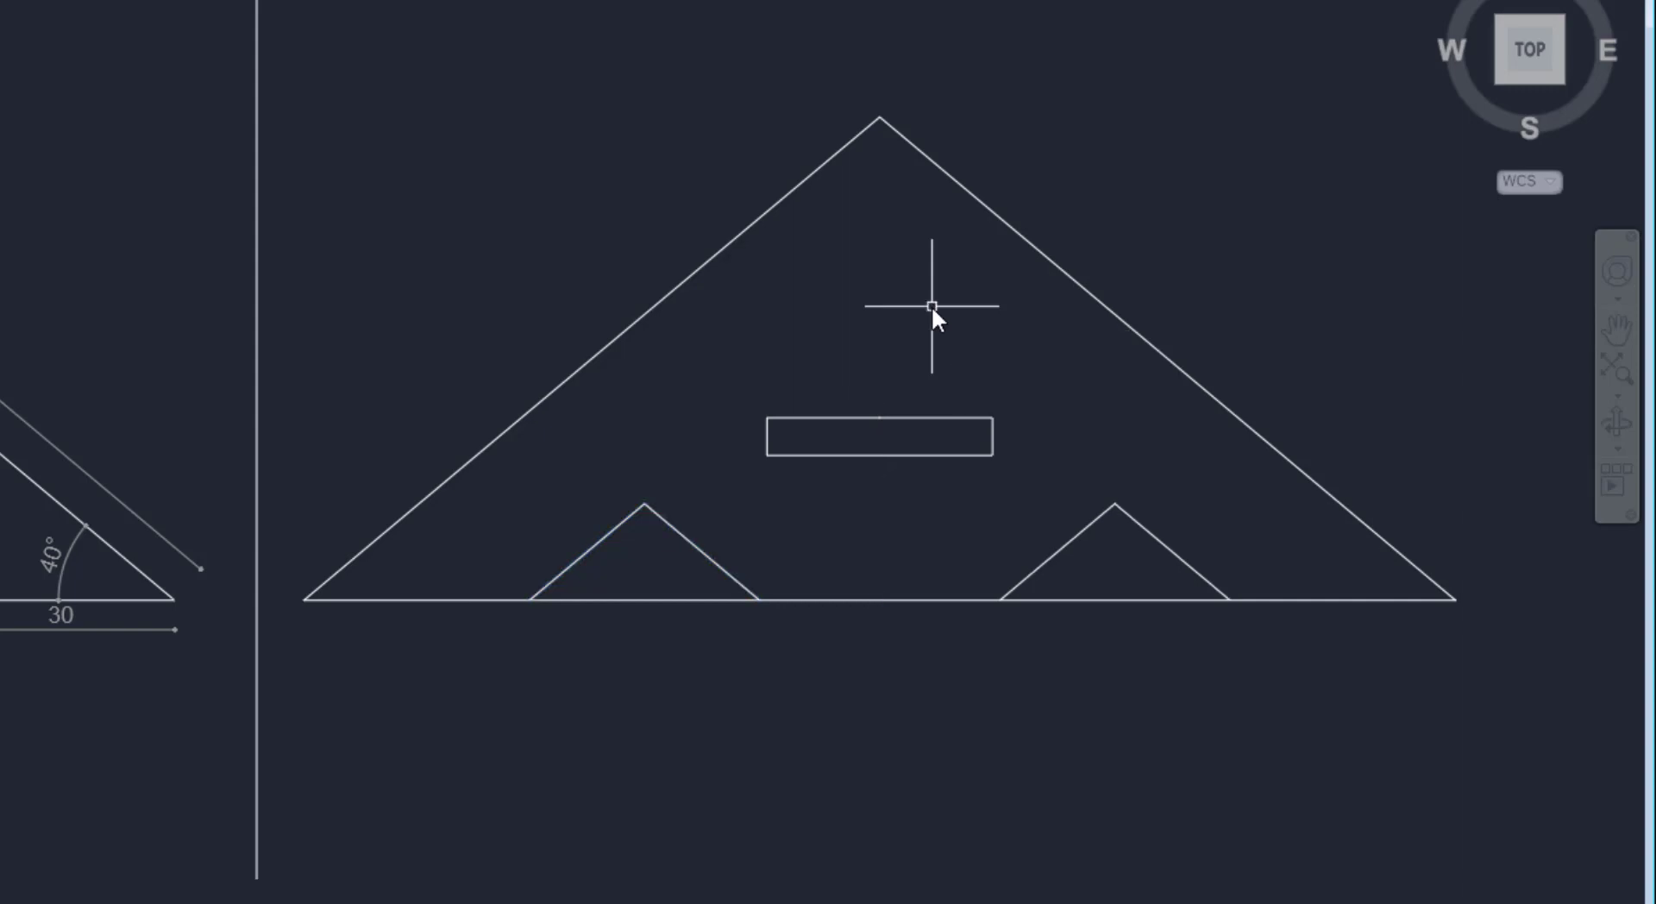